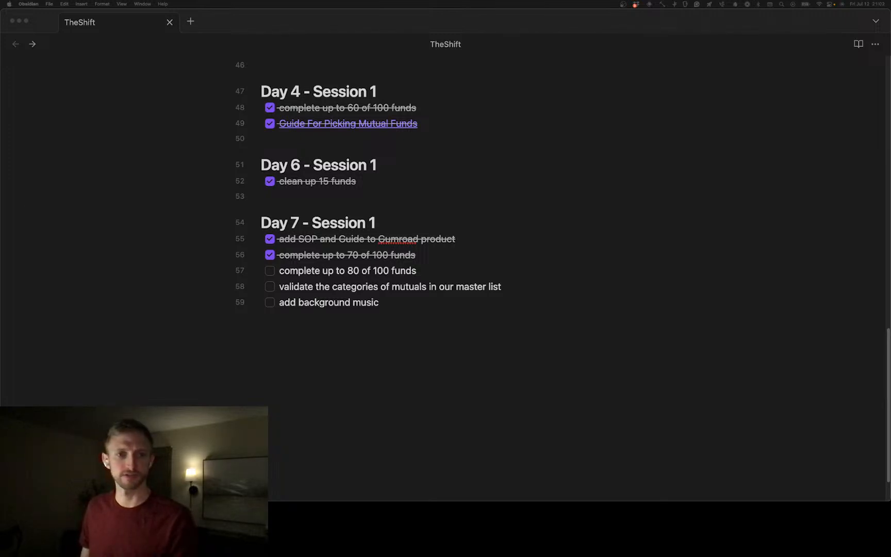
# Switch to the Brave browser and review the title, research link and goal on the Index and Mutual Fund Research product page
pyautogui.press('super+Tab')
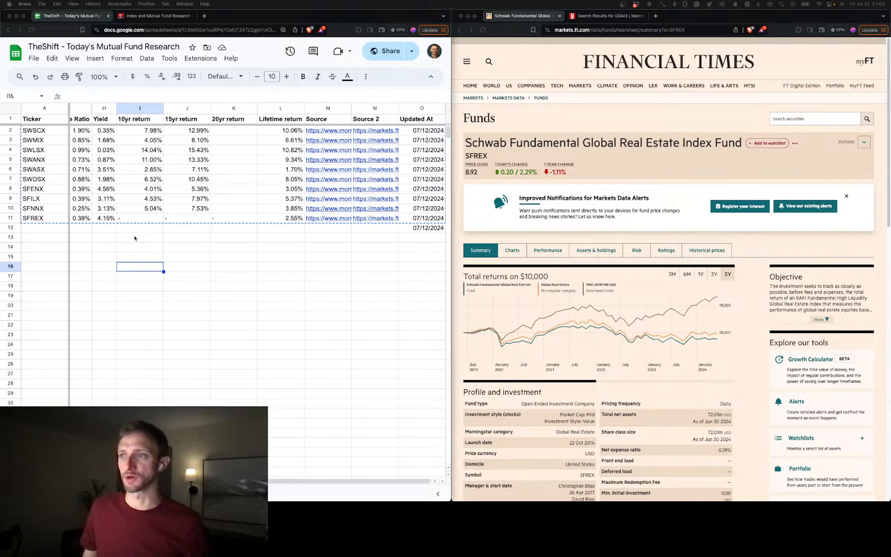
pyautogui.hotkey('ctrl', 'Tab')
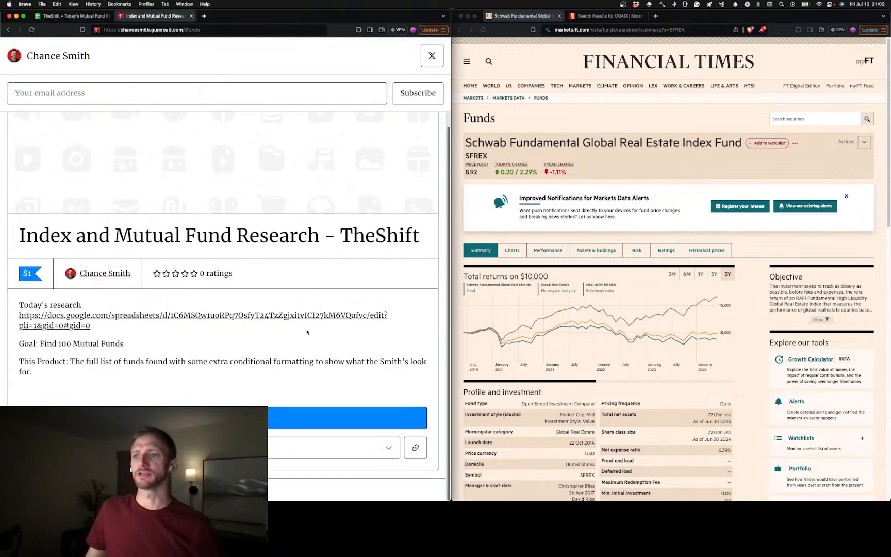
pyautogui.moveTo(109, 328); pyautogui.dragTo(8, 307)
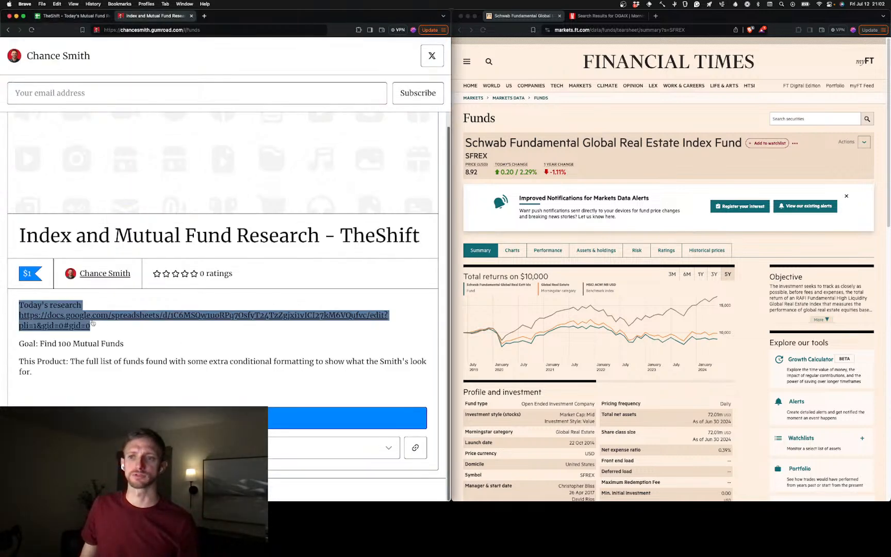
pyautogui.click(107, 328)
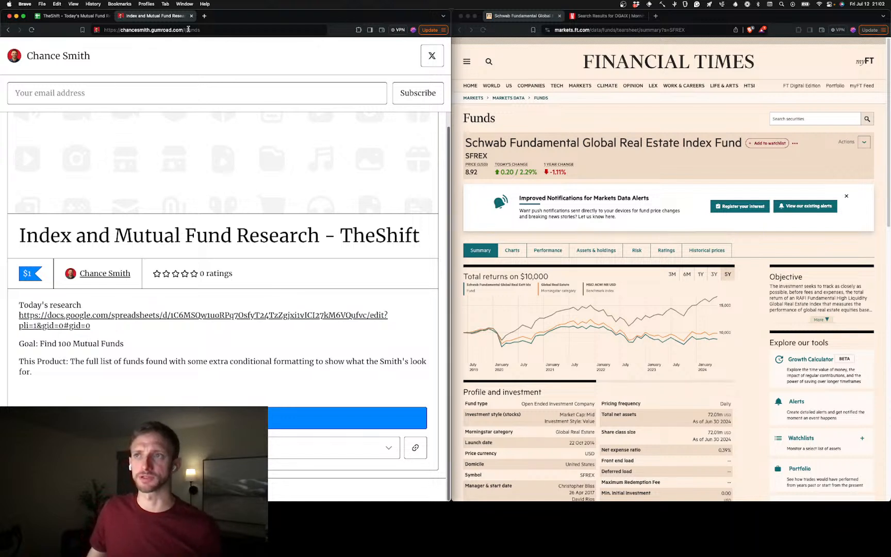
pyautogui.moveTo(27, 235); pyautogui.dragTo(319, 244)
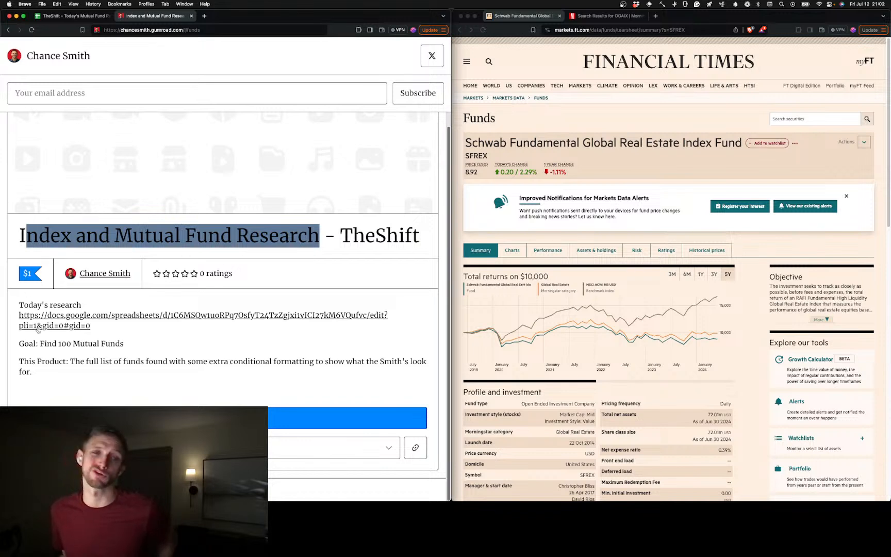
pyautogui.moveTo(125, 344); pyautogui.dragTo(28, 344)
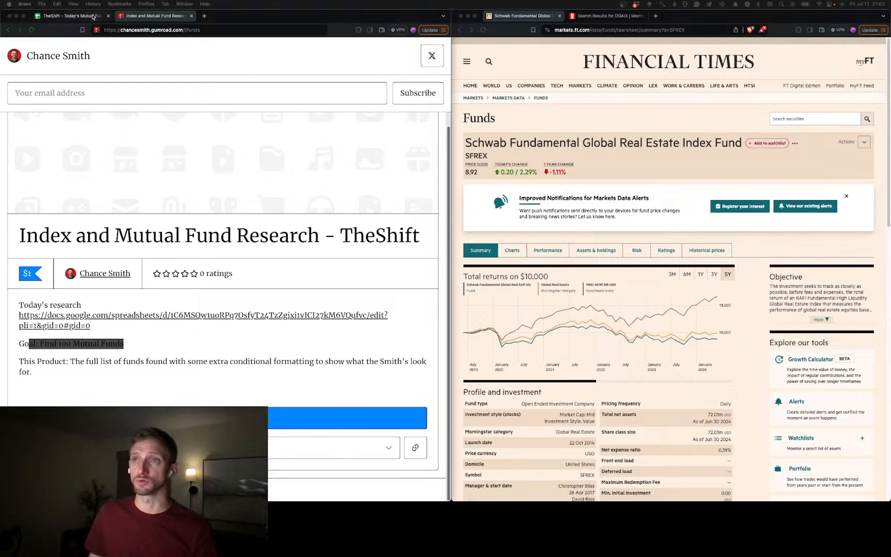
# Return to the mutual fund research spreadsheet and clear the date from cell O12 below the last fund
pyautogui.click(72, 15)
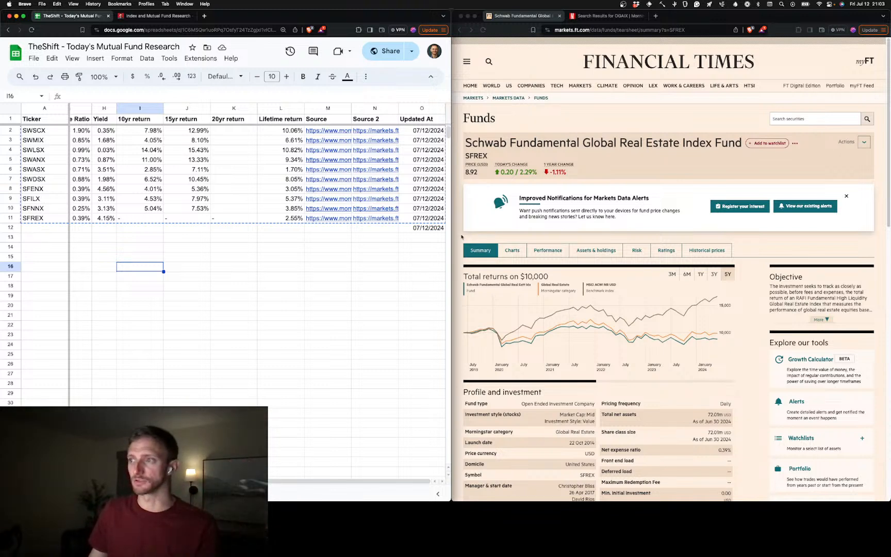
pyautogui.click(439, 232)
pyautogui.press('Delete')
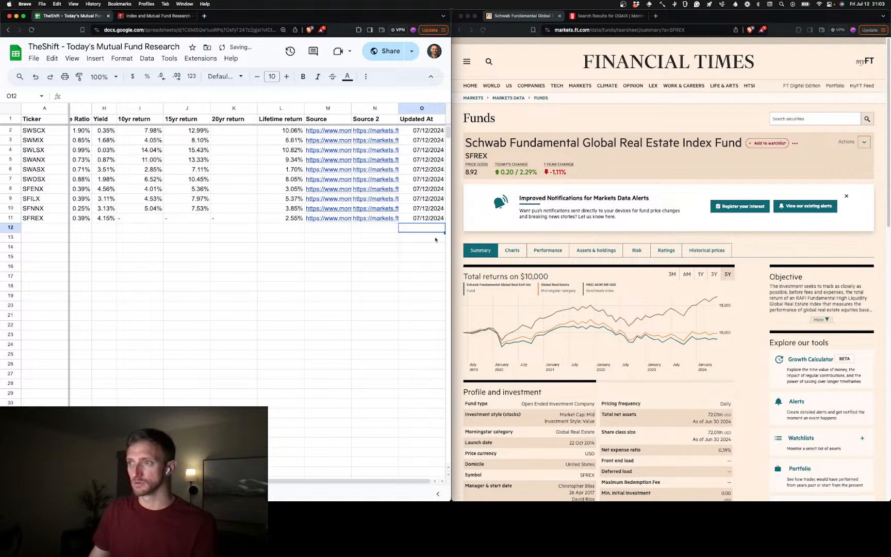
pyautogui.click(382, 261)
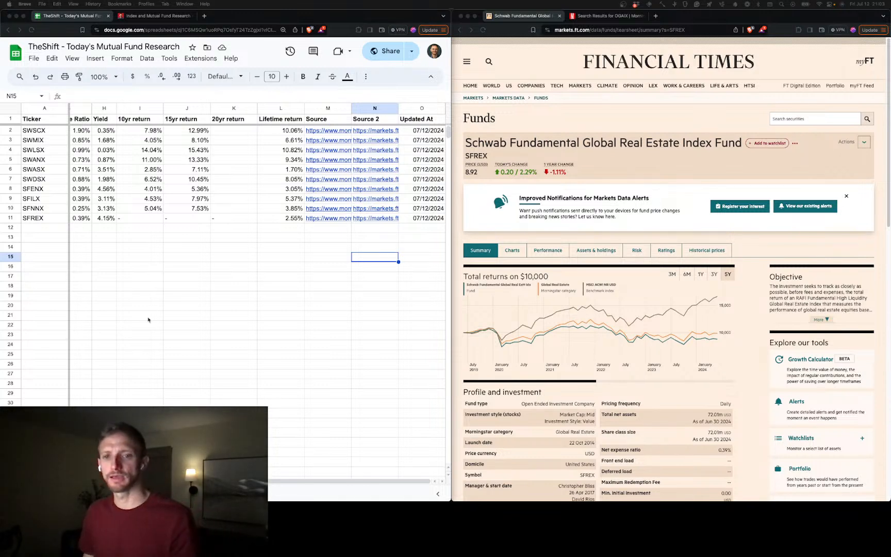
pyautogui.click(173, 290)
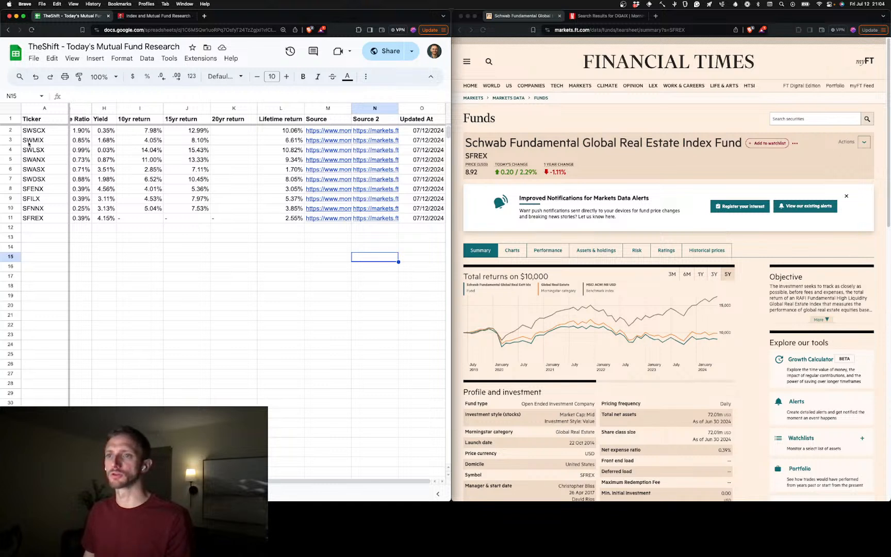
# Bring the Charles Schwab mutual fund research page into the second browser window and open its Find Funds screener
pyautogui.click(32, 228)
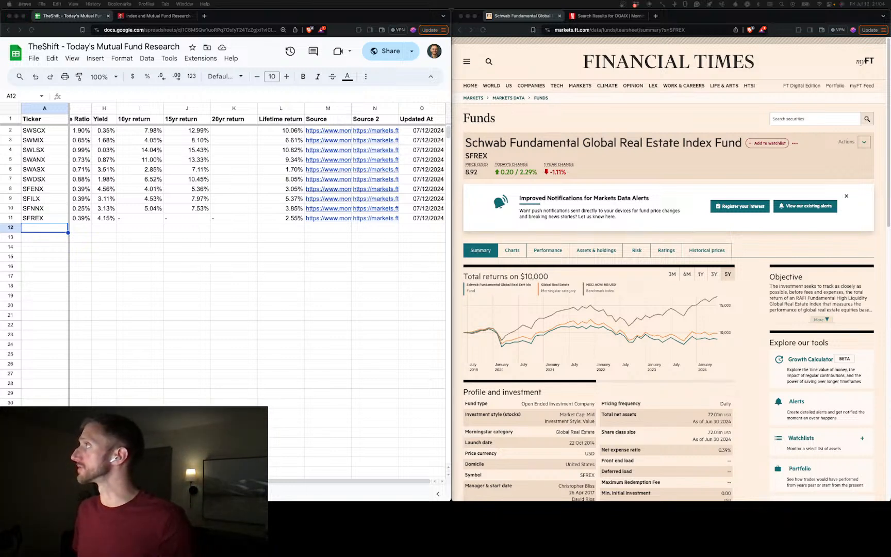
pyautogui.moveTo(789, 105); pyautogui.dragTo(687, 19)
pyautogui.scroll(4, 613, 232)
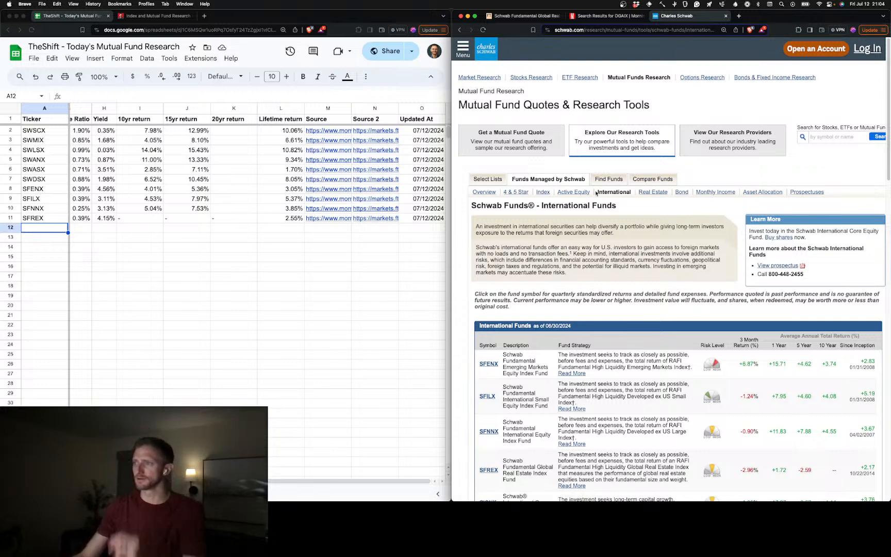
pyautogui.click(608, 180)
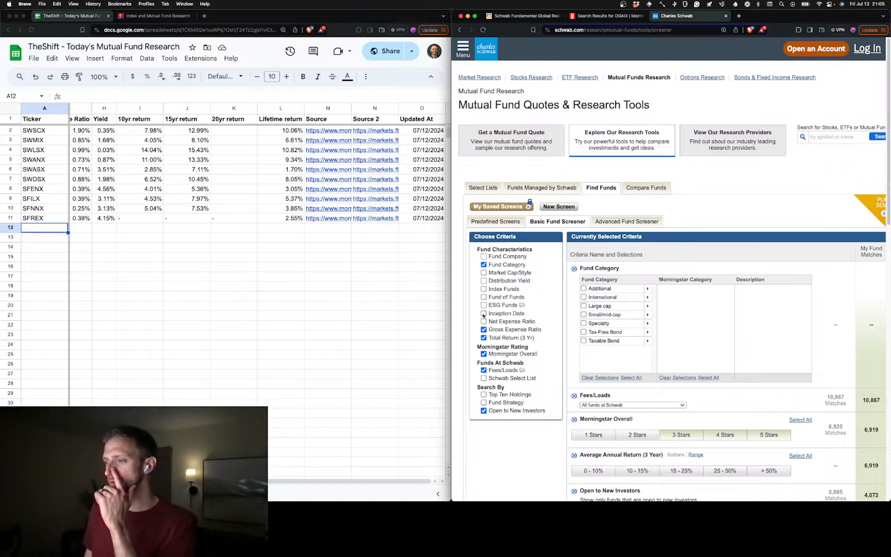
# Remove the Fund Category and Total Return (3 Yr) criteria from the basic fund screener and add Inception Date
pyautogui.click(484, 265)
pyautogui.click(484, 313)
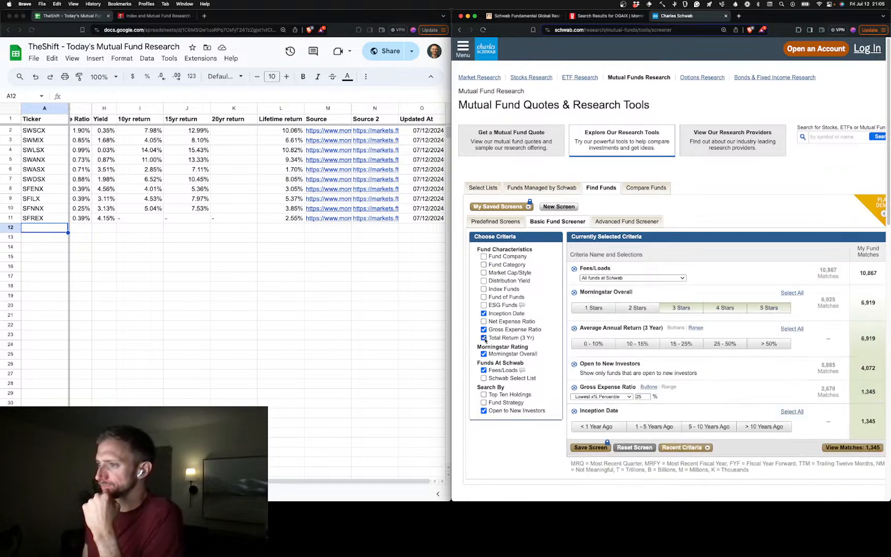
pyautogui.click(484, 338)
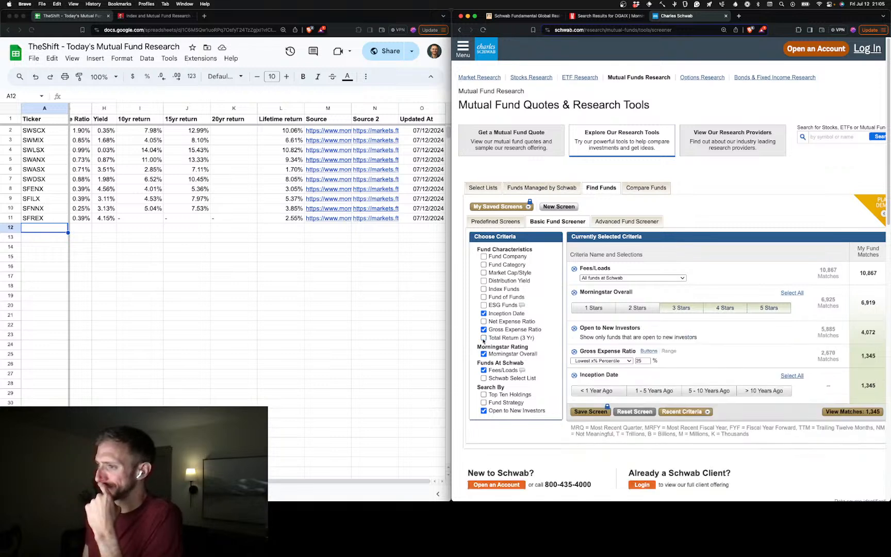
pyautogui.click(484, 339)
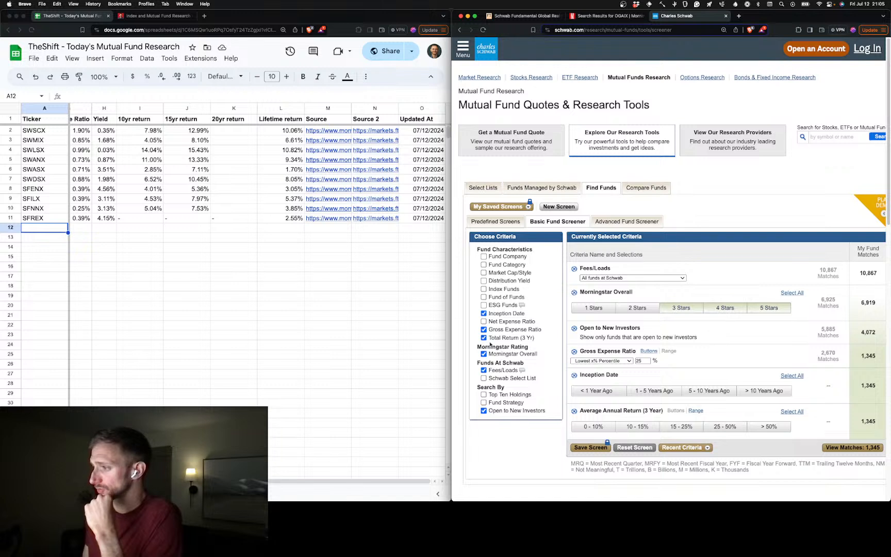
pyautogui.click(696, 410)
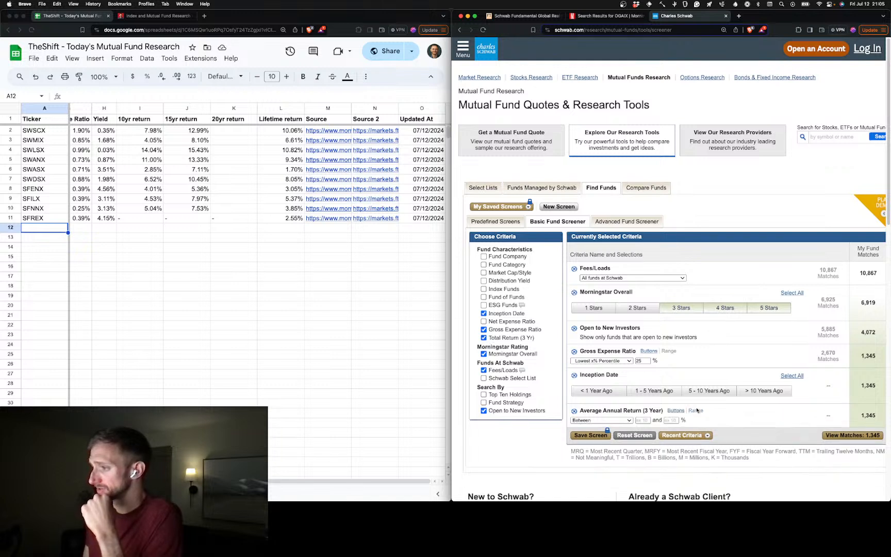
pyautogui.click(483, 338)
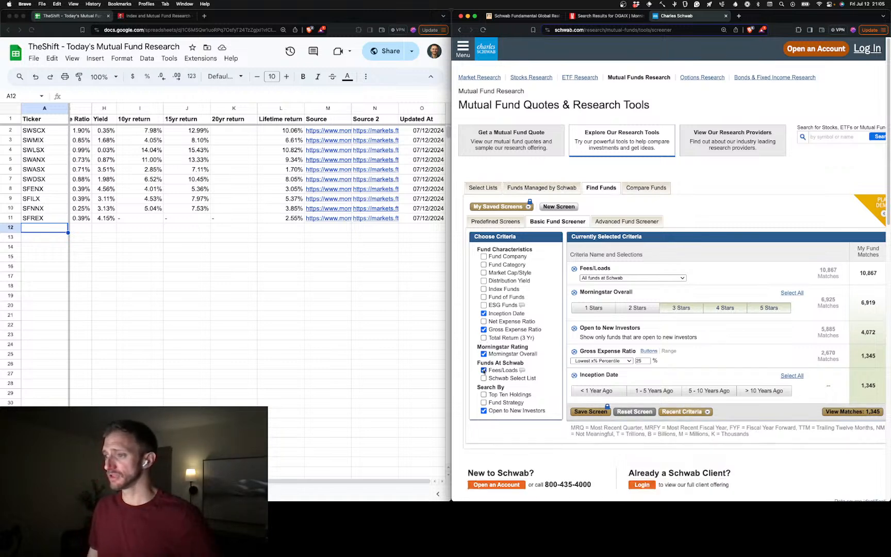
# Remove the Fees/Loads and Gross Expense Ratio criteria, and add a Fund Strategy criterion with "In" as its search text
pyautogui.click(484, 370)
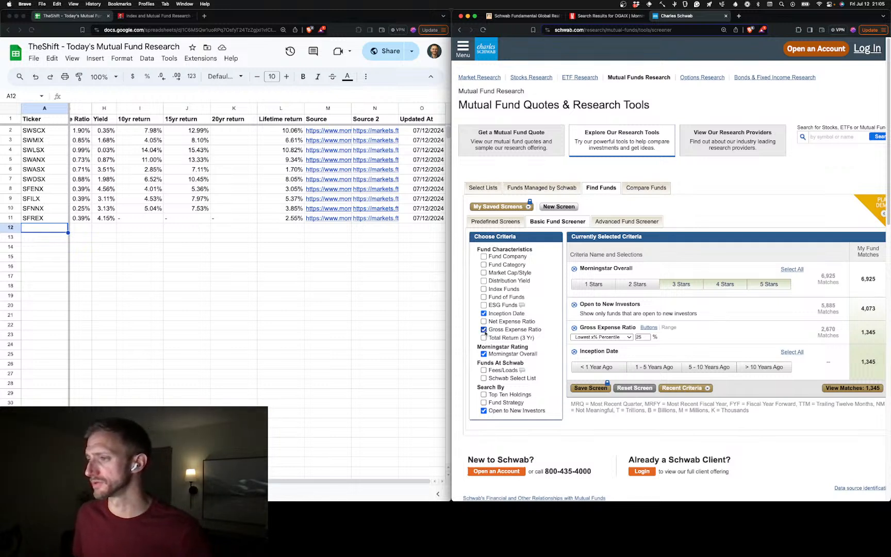
pyautogui.click(484, 330)
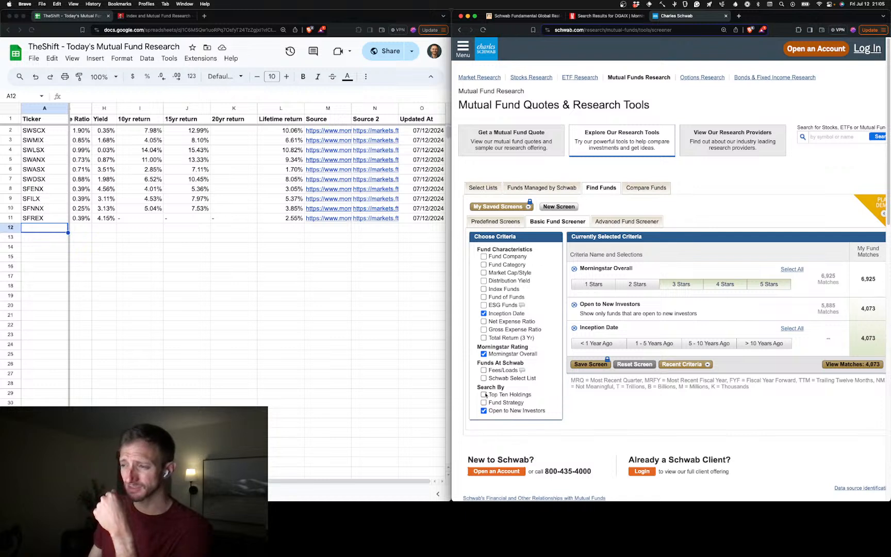
pyautogui.click(484, 402)
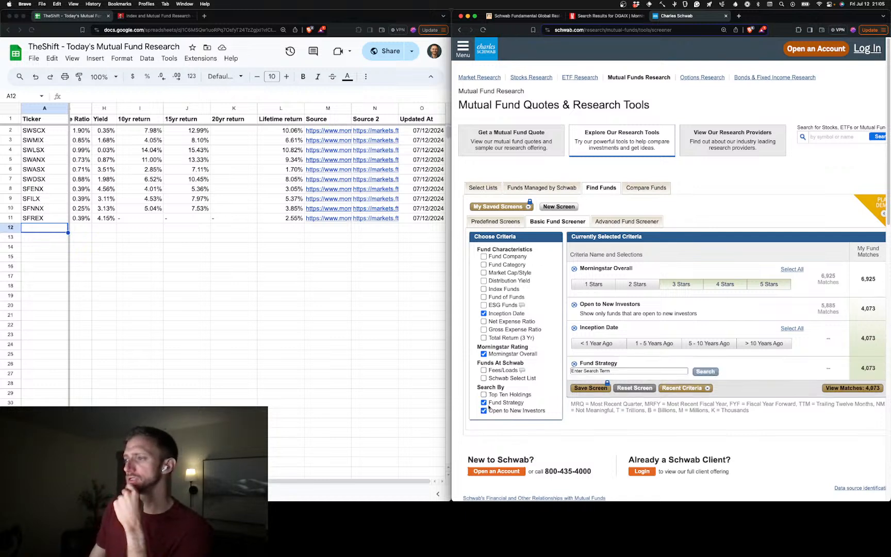
pyautogui.click(620, 372)
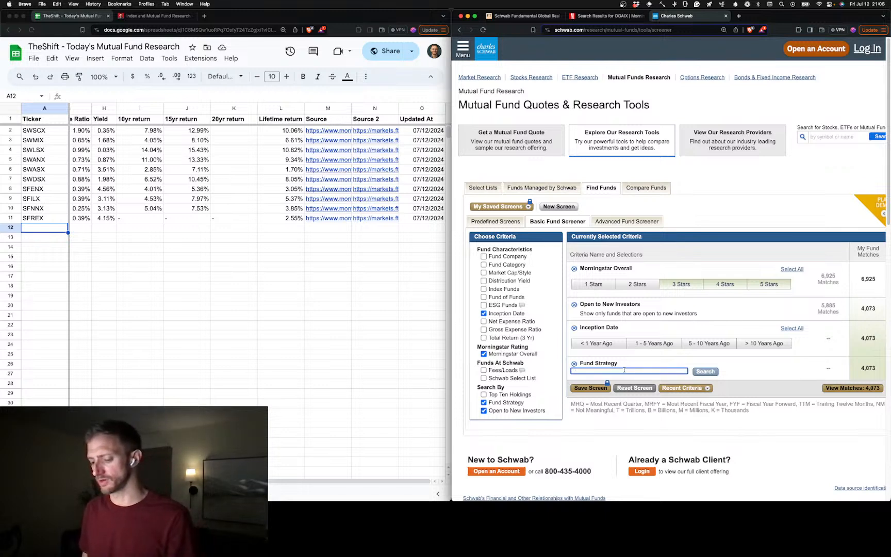
pyautogui.write('In')
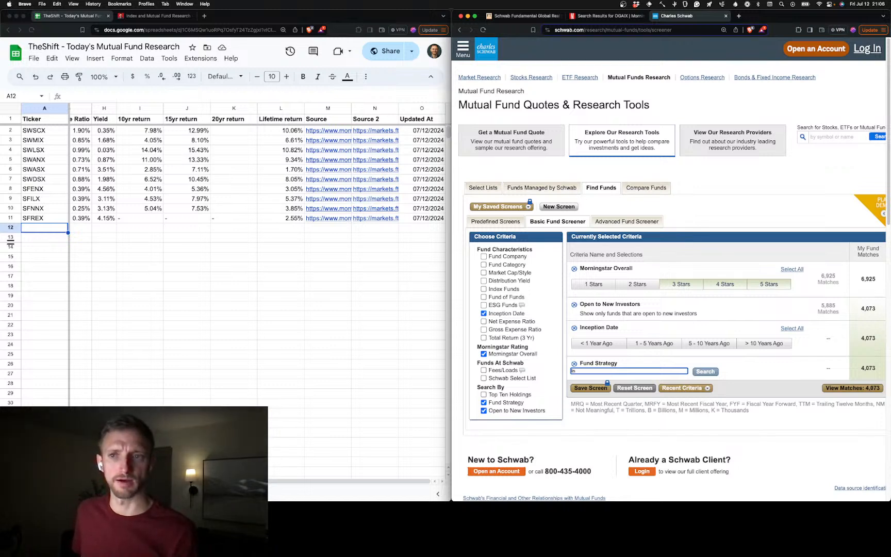
# Paste the copied tickers FGCKX, BPTIX, USNQX, BPTRX, FAGCX, FBGKX and NDXKX into the Ticker column from A13, leaving row 12 empty
pyautogui.press('super+Tab')
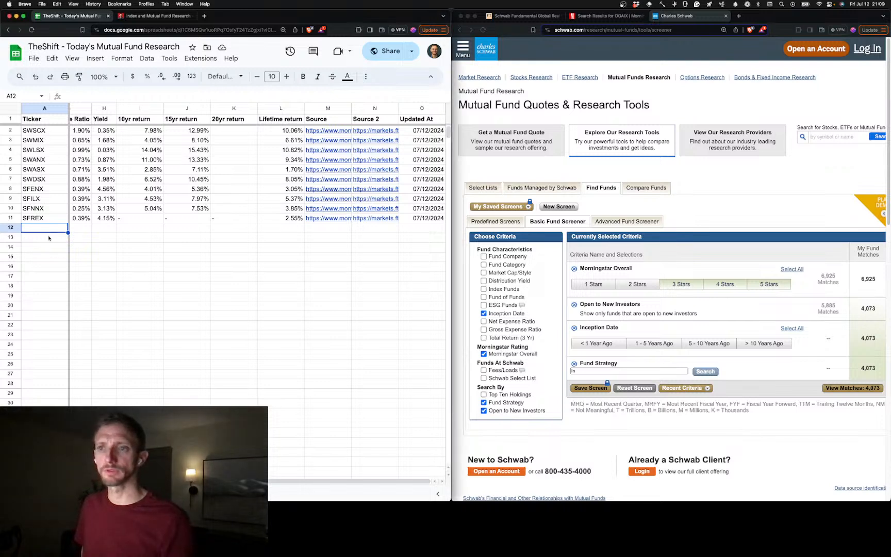
pyautogui.press('Down')
pyautogui.press('Up')
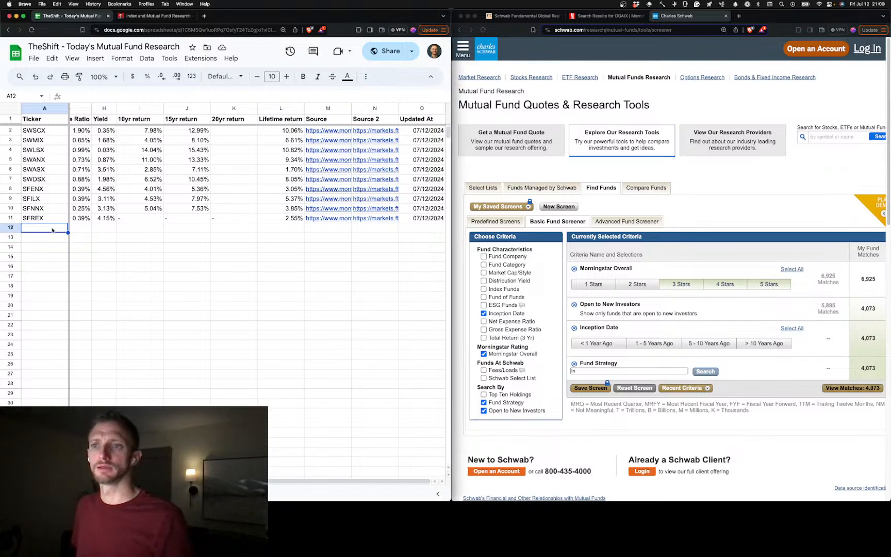
pyautogui.write('FGCKX BPTIX USNQX BPTRX FAGCX FBGKX NDXKX')
pyautogui.press('super+z')
pyautogui.press('Down')
pyautogui.write('FGCKX BPTIX USNQX BPTRX FAGCX FBGKX NDXKX')
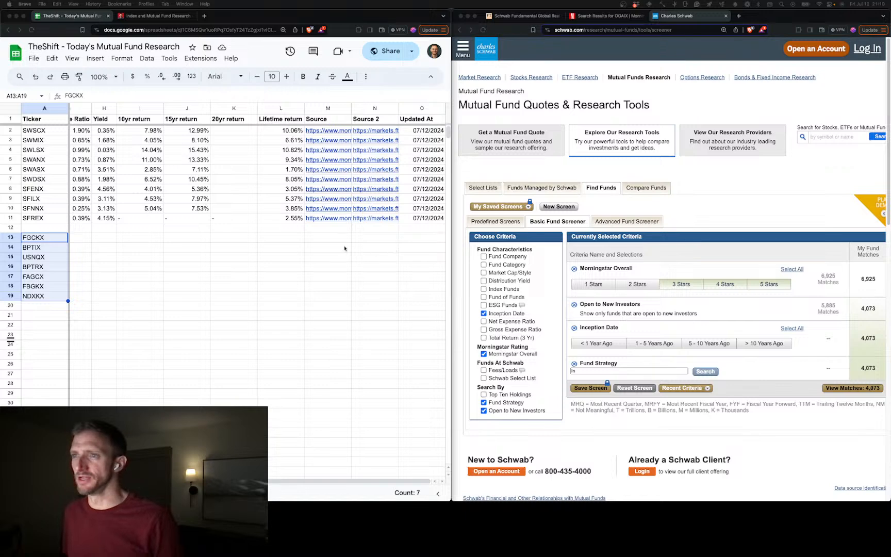
# Paste the copied returns 20.19%, 10.14%, 19.83%, 19.76% and 19.64% as values only into the 15yr return column from J13
pyautogui.hscroll(-2, 376, 249)
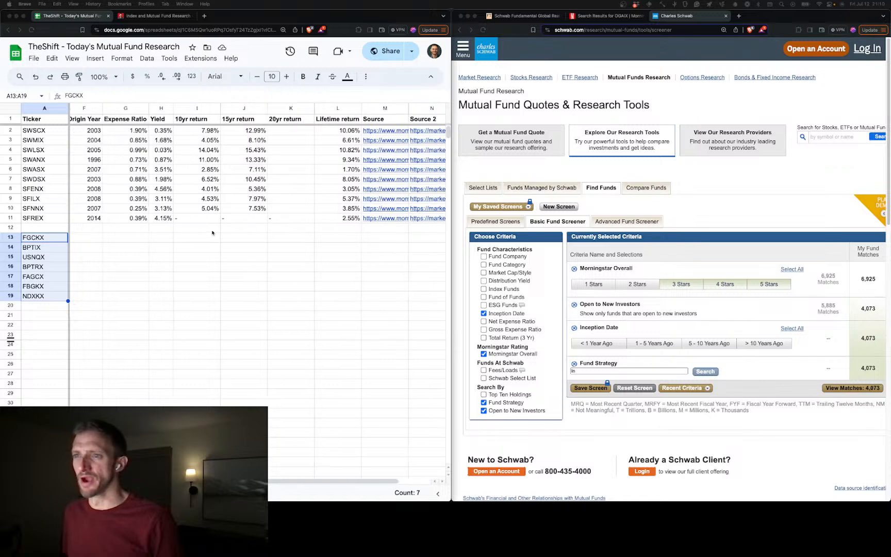
pyautogui.click(246, 239)
pyautogui.click(247, 239)
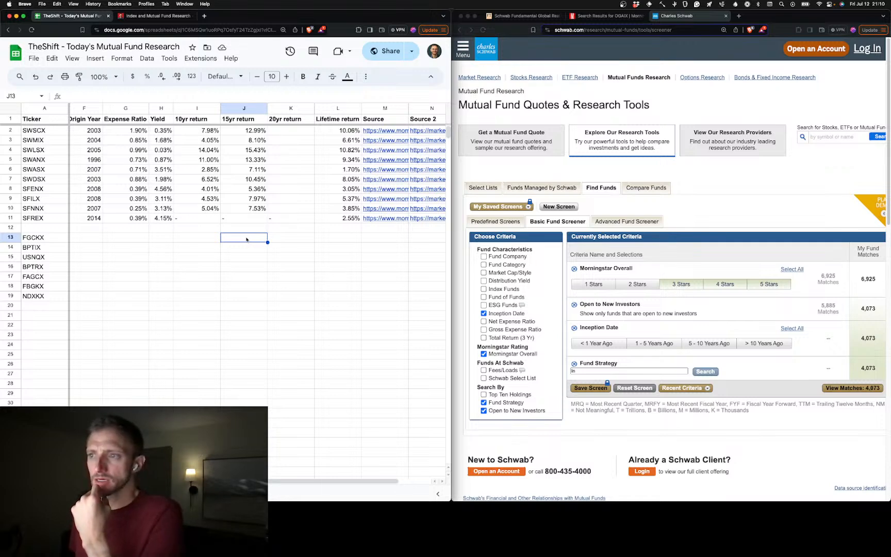
pyautogui.rightClick(246, 239)
pyautogui.moveTo(333, 190)
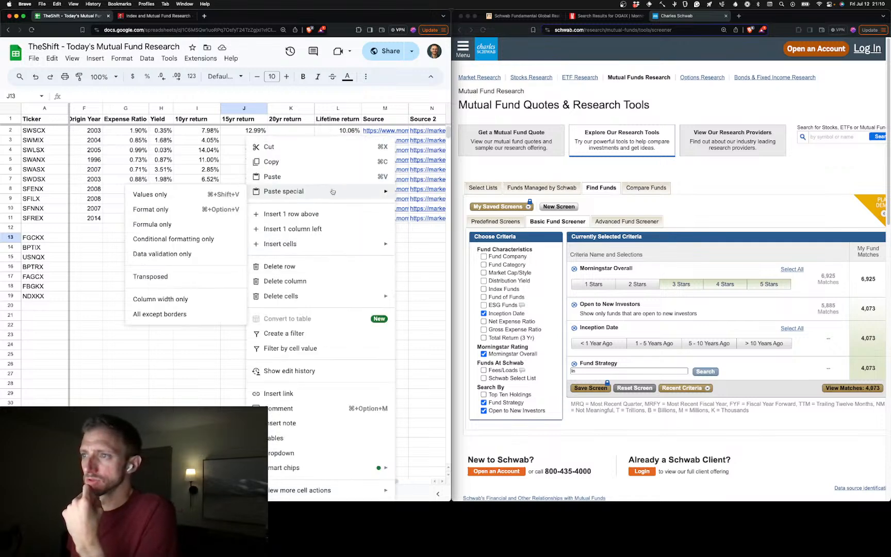
pyautogui.click(176, 195)
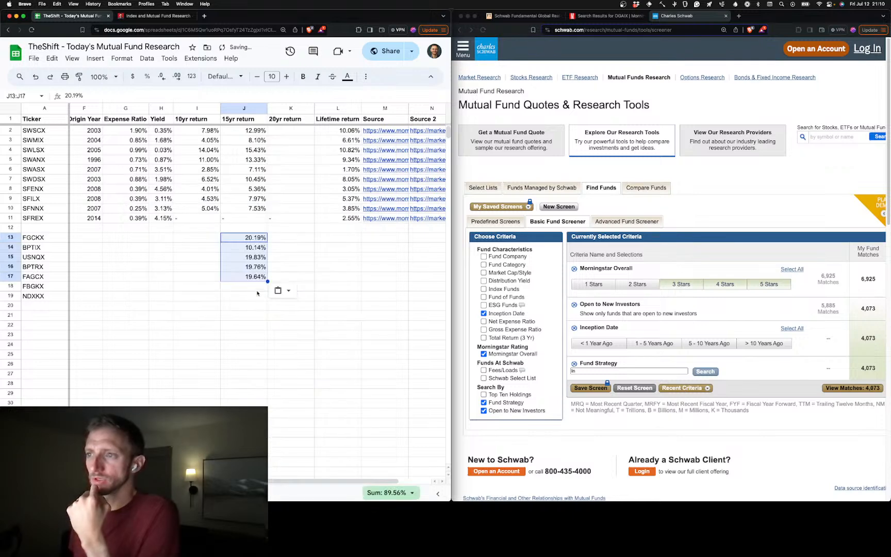
pyautogui.click(239, 325)
pyautogui.hscroll(-5, 169, 248)
pyautogui.hscroll(5, 169, 248)
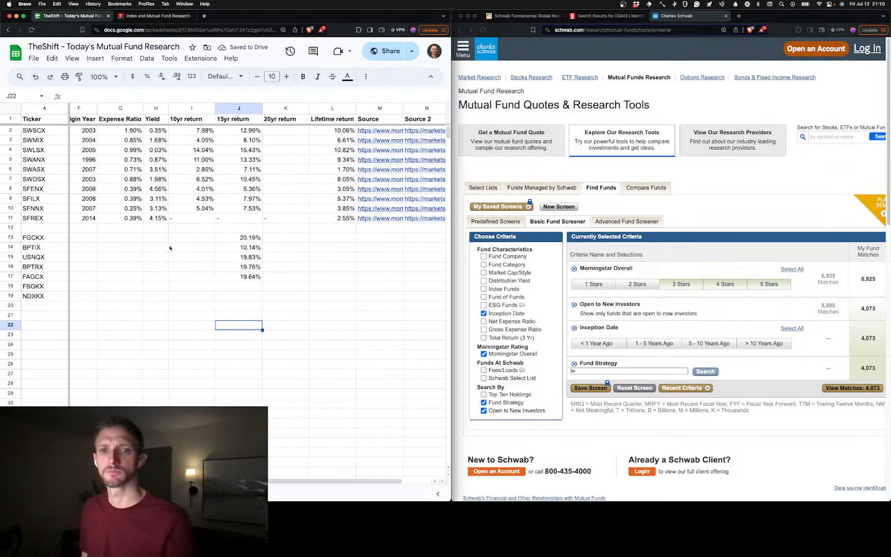
# Fill the whole empty row 12 with gray to separate the two groups of funds
pyautogui.hscroll(-3, 170, 248)
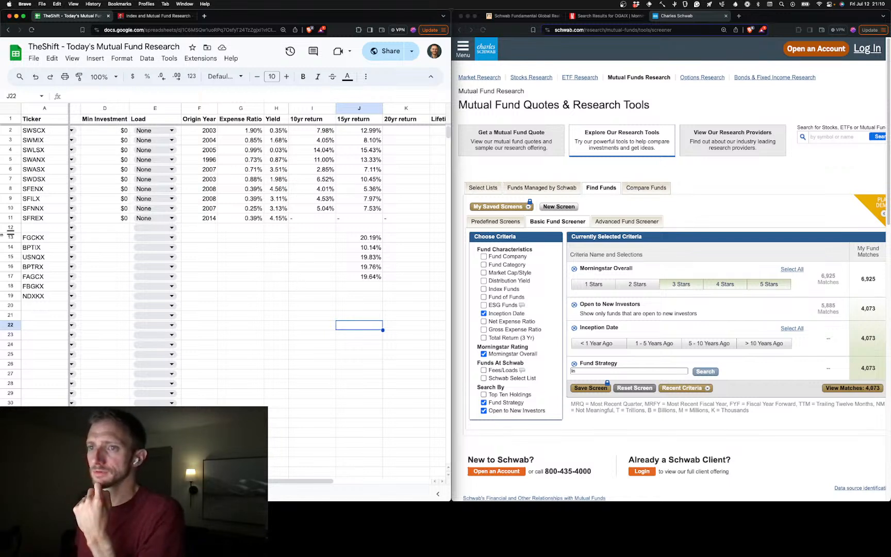
pyautogui.click(10, 227)
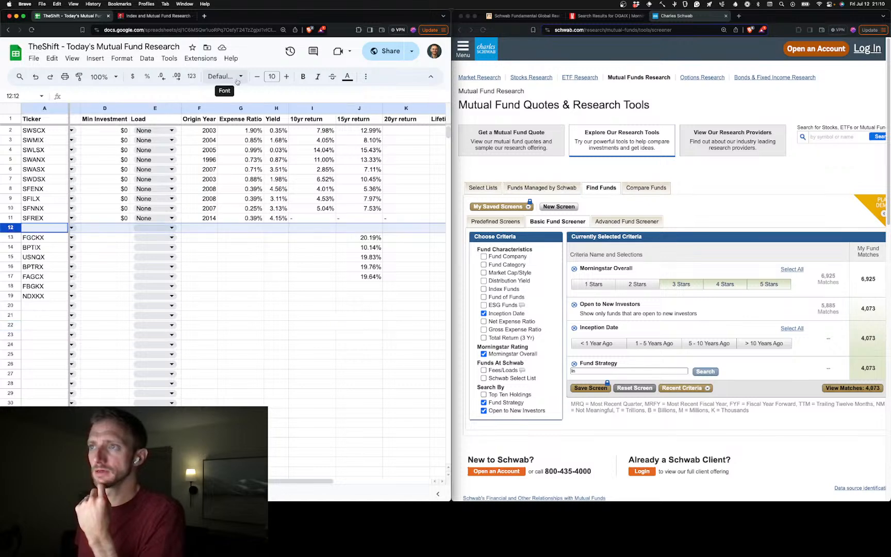
pyautogui.click(343, 80)
pyautogui.click(365, 77)
pyautogui.click(154, 95)
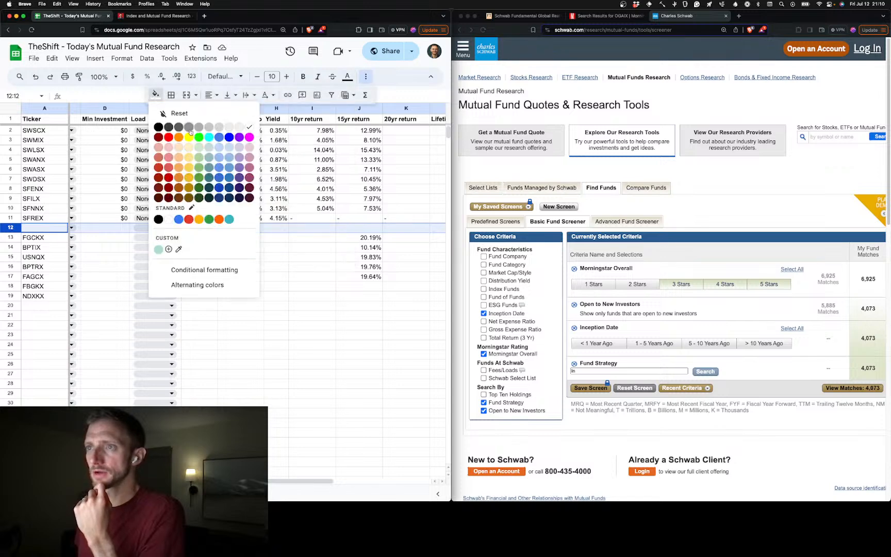
pyautogui.click(211, 127)
pyautogui.click(217, 297)
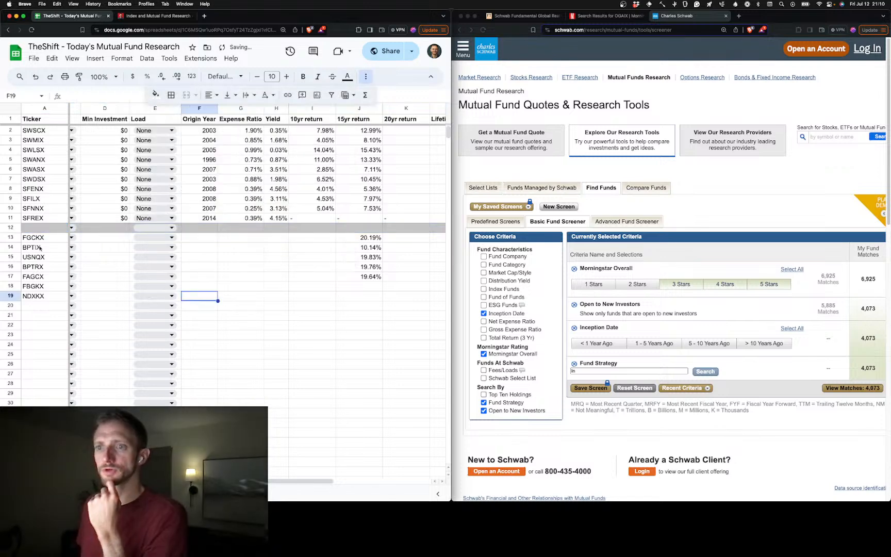
# Review the newly added ticker rows 13 to 19, from FGCKX to NDXKX, and return to the ticker in A13
pyautogui.click(11, 238)
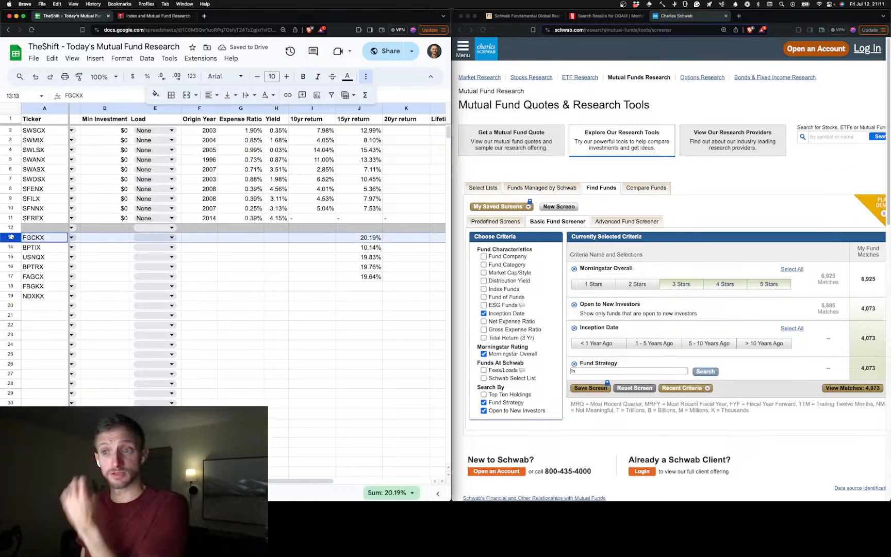
pyautogui.hscroll(3, 117, 242)
pyautogui.hscroll(-6, 117, 241)
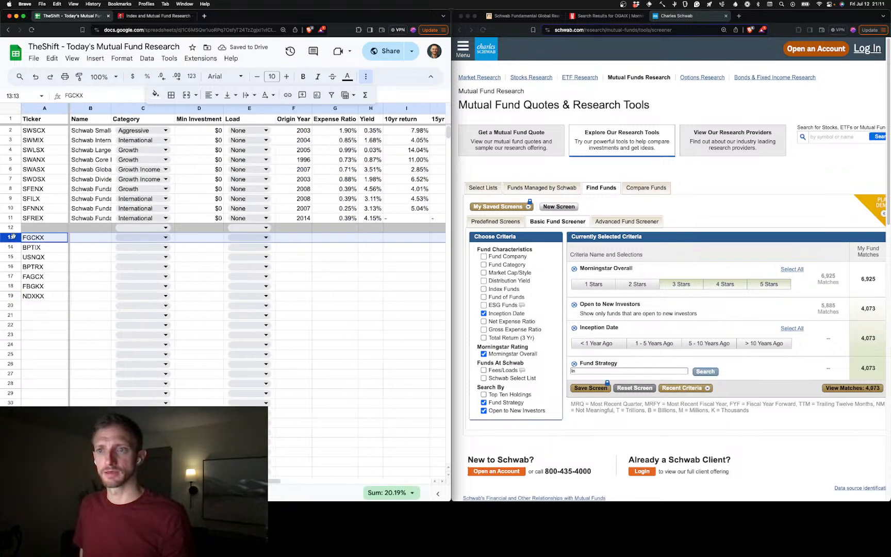
pyautogui.click(45, 248)
pyautogui.click(48, 269)
pyautogui.click(46, 277)
pyautogui.click(45, 287)
pyautogui.click(45, 297)
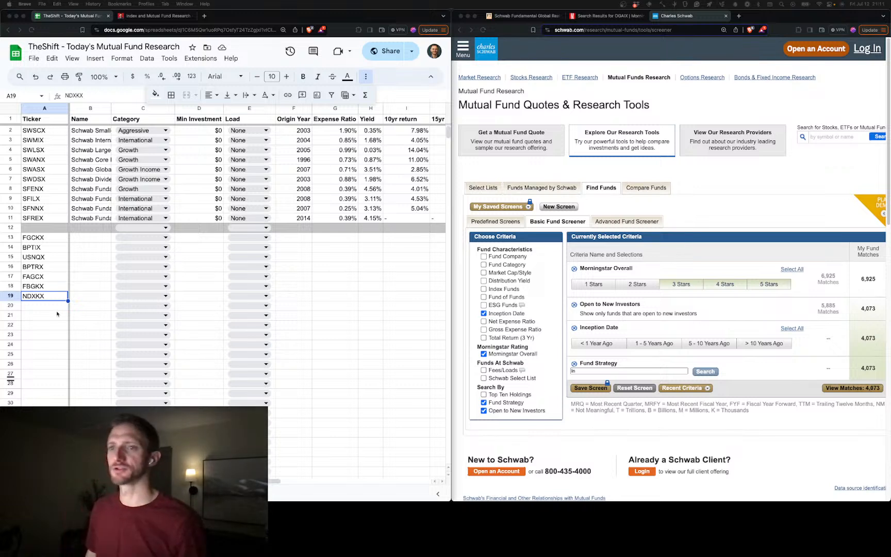
pyautogui.click(55, 240)
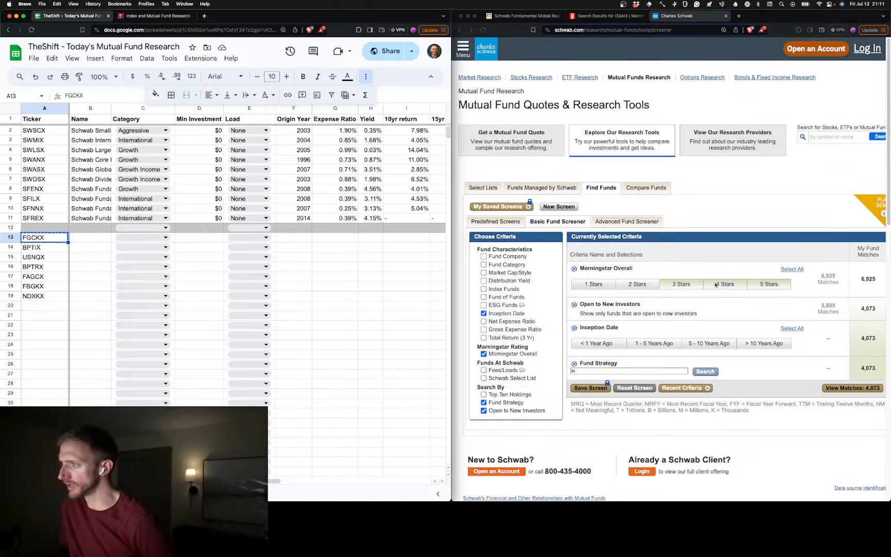
# Remove the Morningstar Overall criterion from the basic fund screener after clearing its star rating selections
pyautogui.click(685, 287)
pyautogui.click(748, 288)
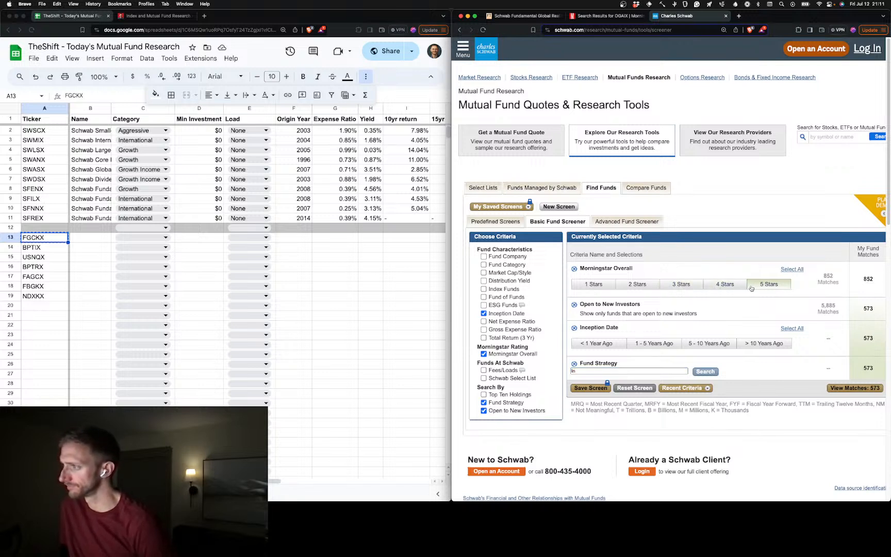
pyautogui.click(775, 290)
pyautogui.click(574, 268)
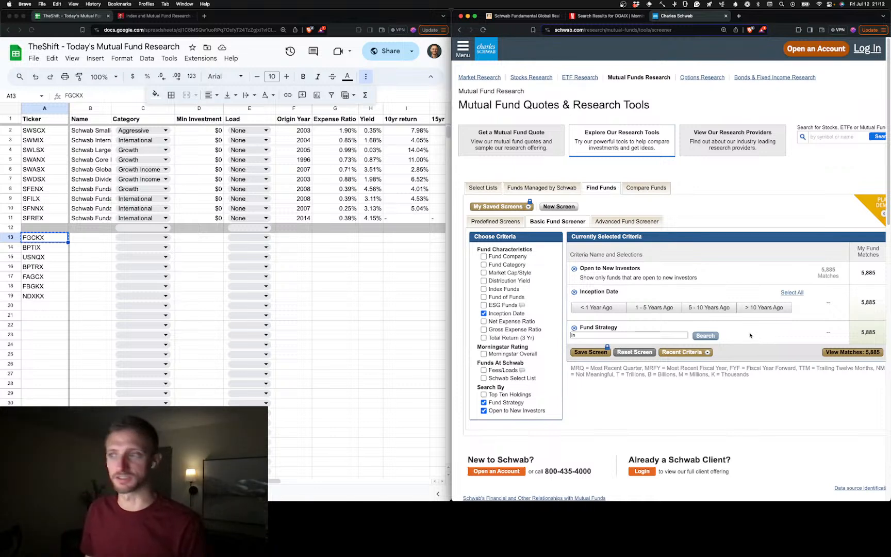
# Copy the ticker FGCKX from A13 and open its fund summary page on the Financial Times site
pyautogui.click(49, 241)
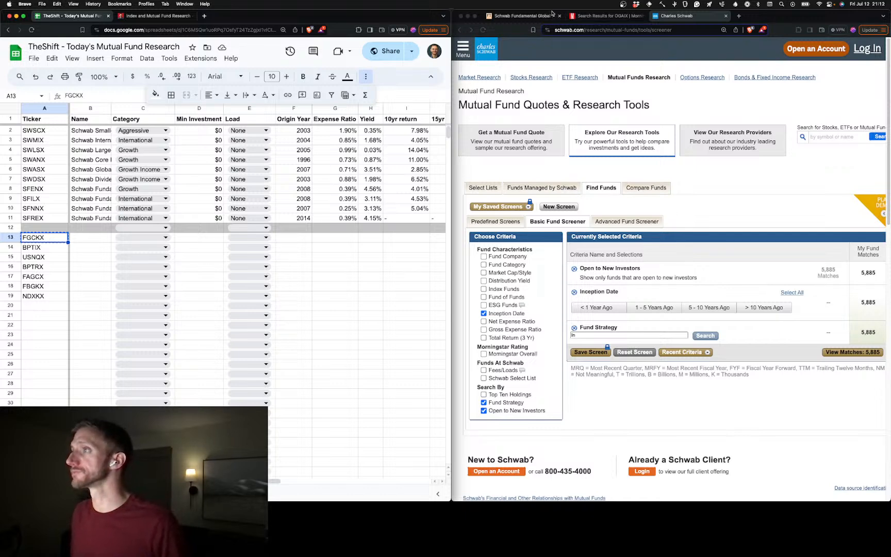
pyautogui.click(521, 15)
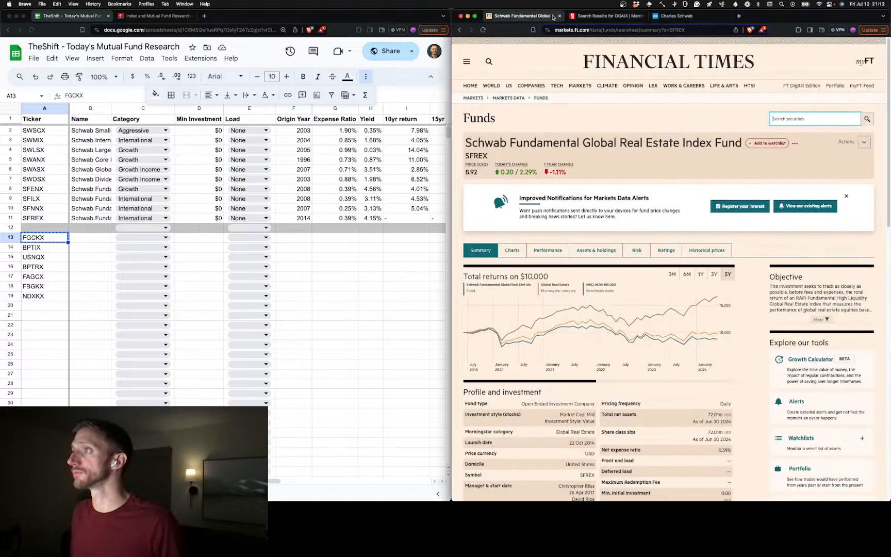
pyautogui.doubleClick(694, 29)
pyautogui.write('FGCKX')
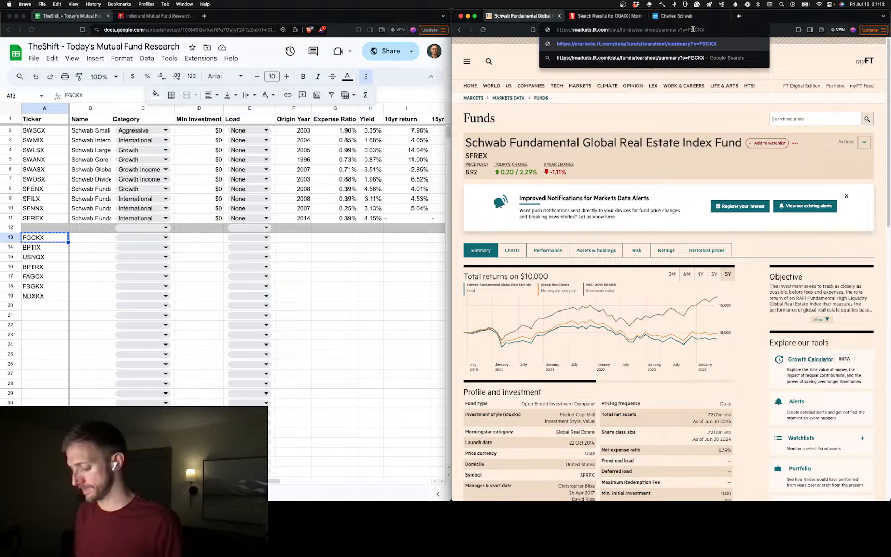
pyautogui.press('Return')
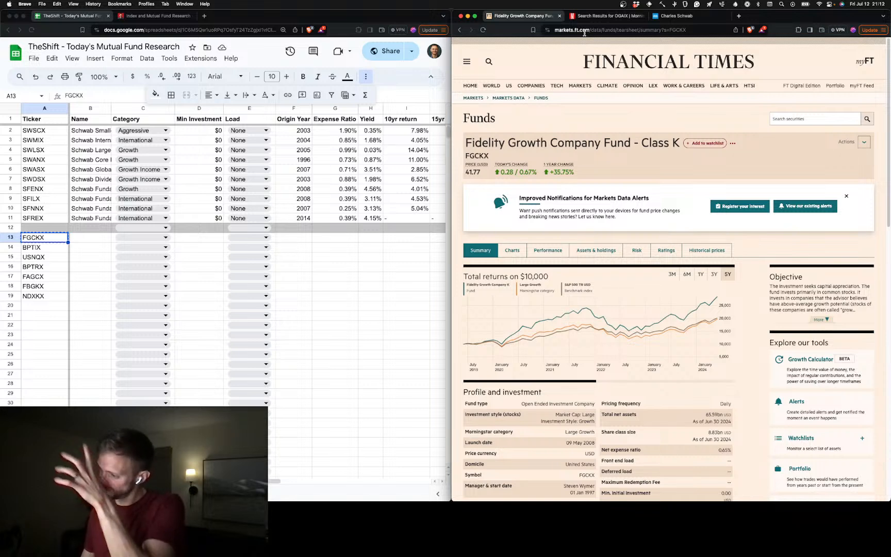
# Launch Karabiner-EventViewer, inspect which events the app-switching shortcut generates, and close the viewer
pyautogui.hotkey('alt', 'space')
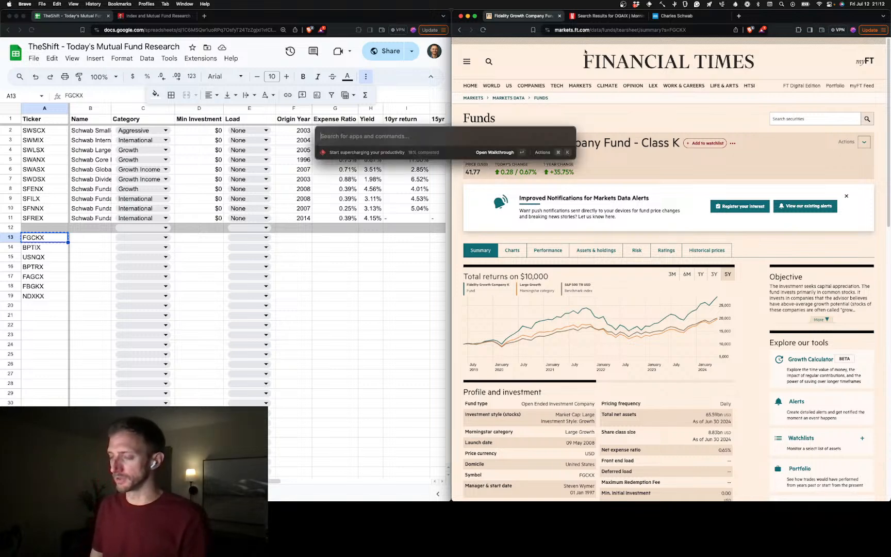
pyautogui.write('kar')
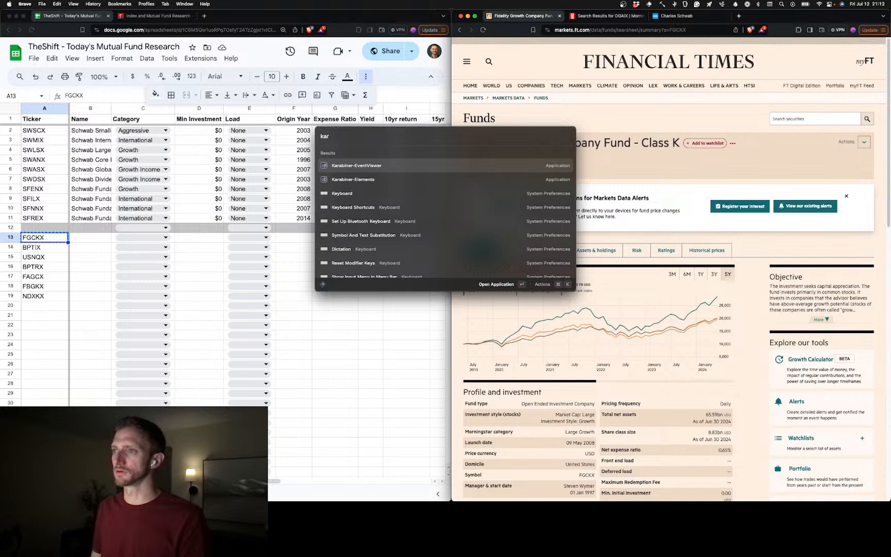
pyautogui.press('Return')
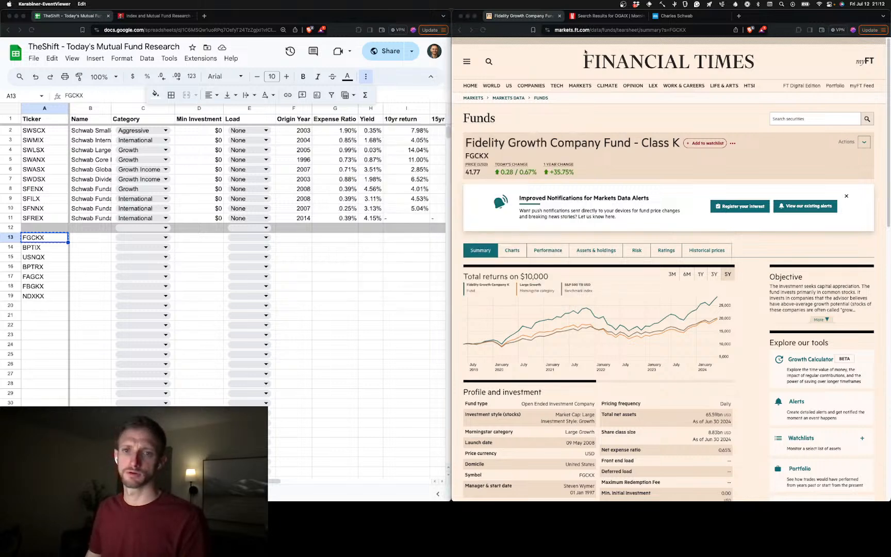
pyautogui.click(519, 170)
pyautogui.press('super+Tab')
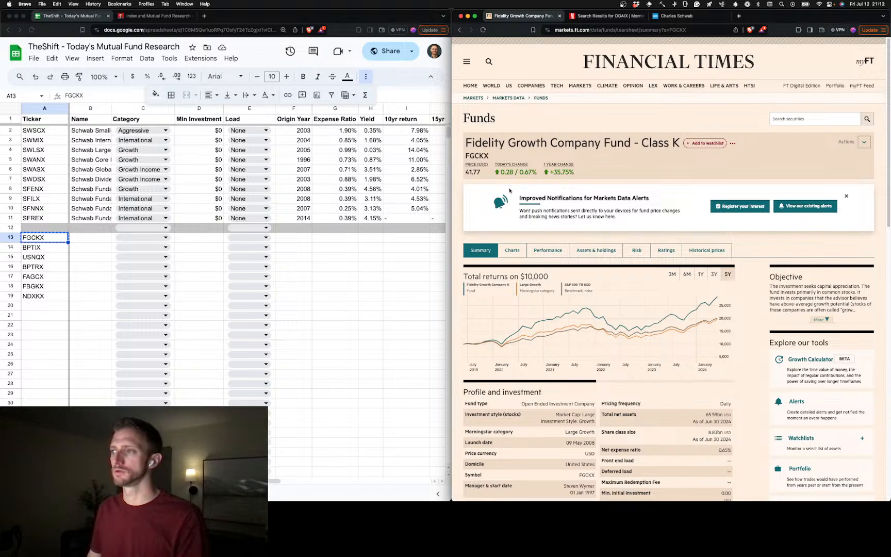
pyautogui.press('super+Tab')
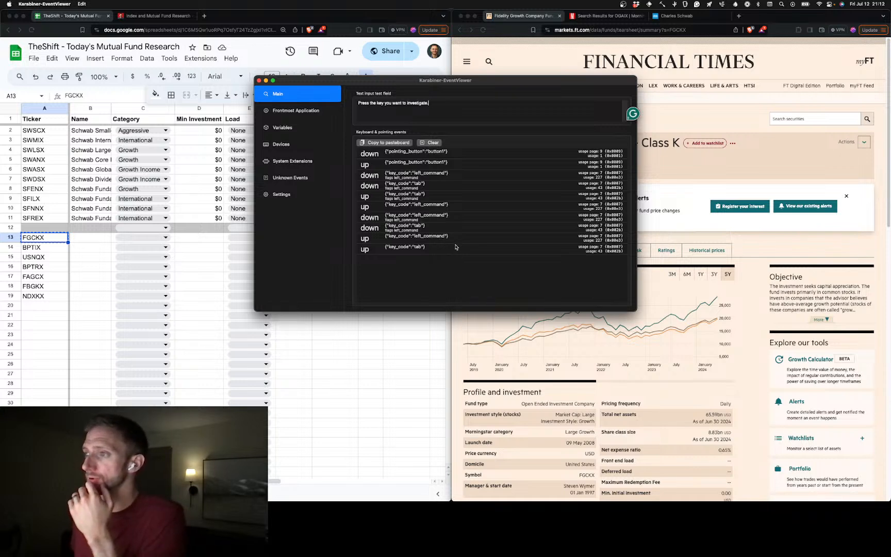
pyautogui.press('super+Tab')
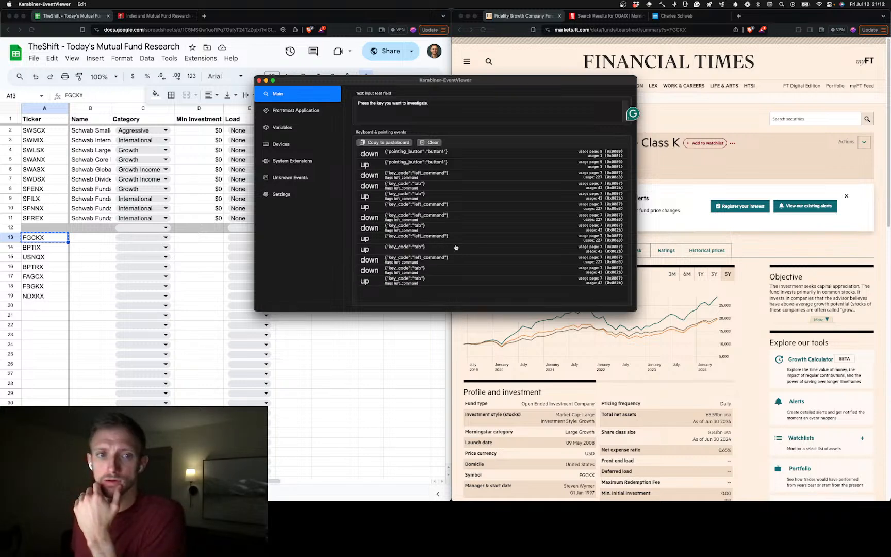
pyautogui.press('super+Tab')
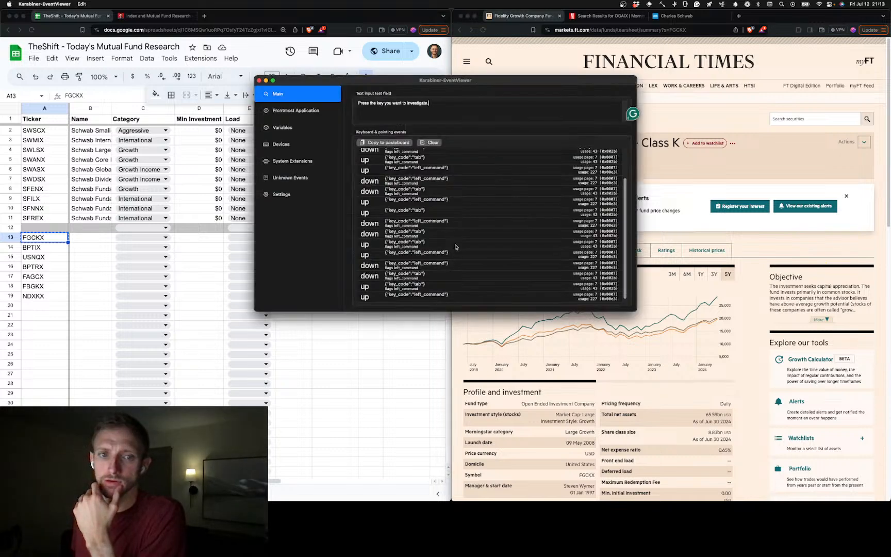
pyautogui.press('super+Tab')
pyautogui.press('super+Tab')
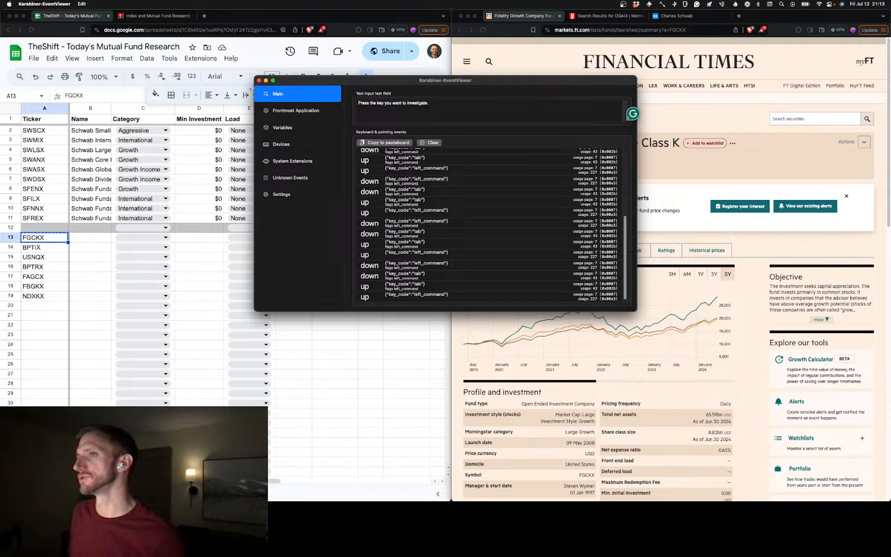
pyautogui.click(259, 81)
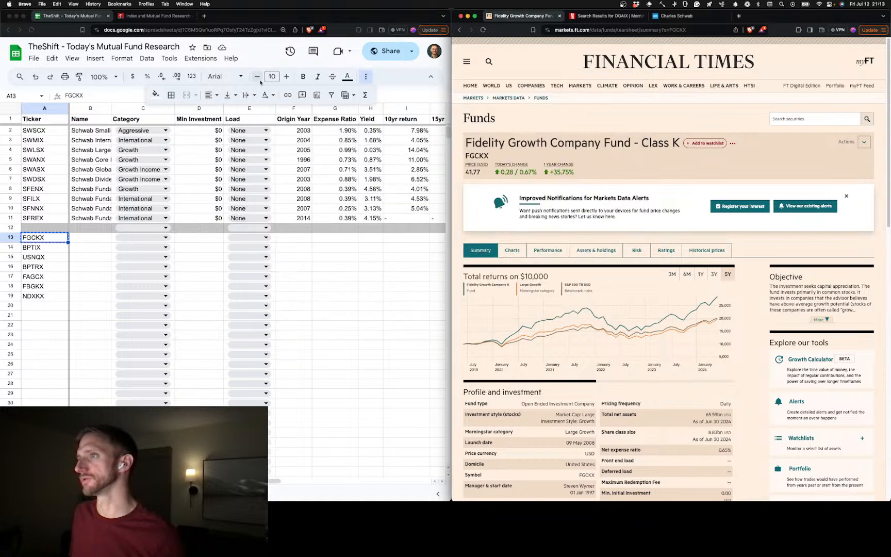
# Open the Karabiner-Elements settings and add an empty simple modification for the MX Master 3 (Logitech) mouse
pyautogui.click(686, 5)
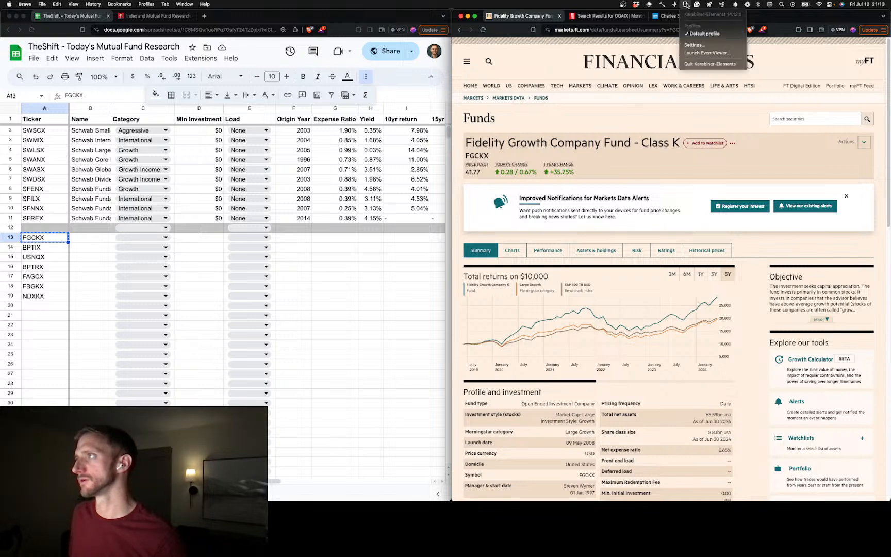
pyautogui.click(712, 34)
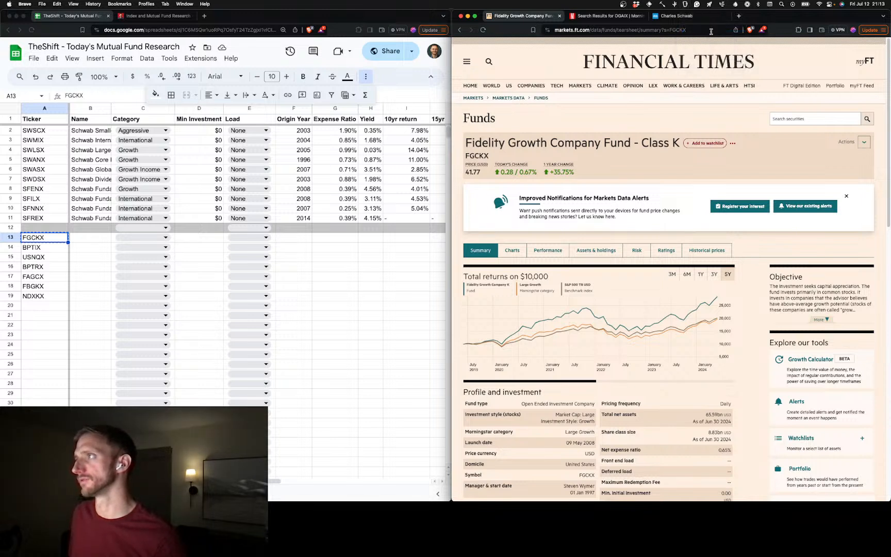
pyautogui.click(686, 6)
pyautogui.click(697, 45)
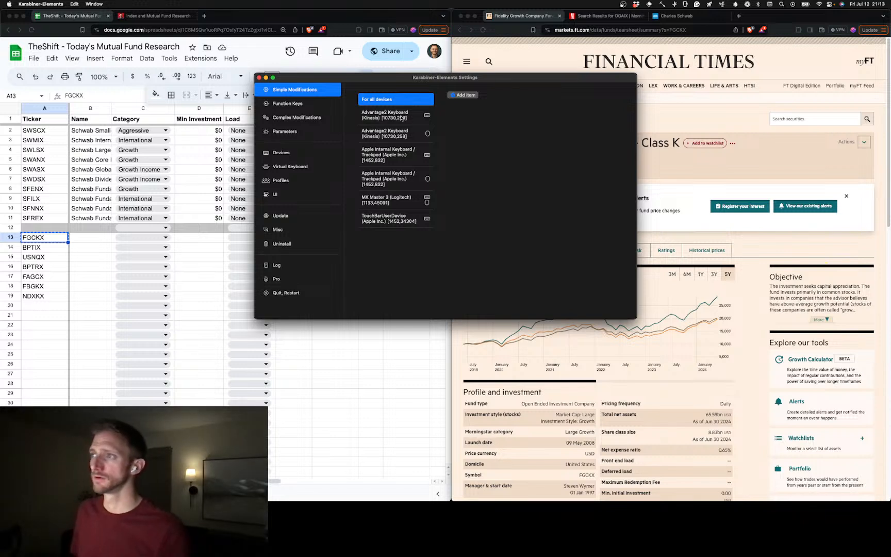
pyautogui.click(396, 199)
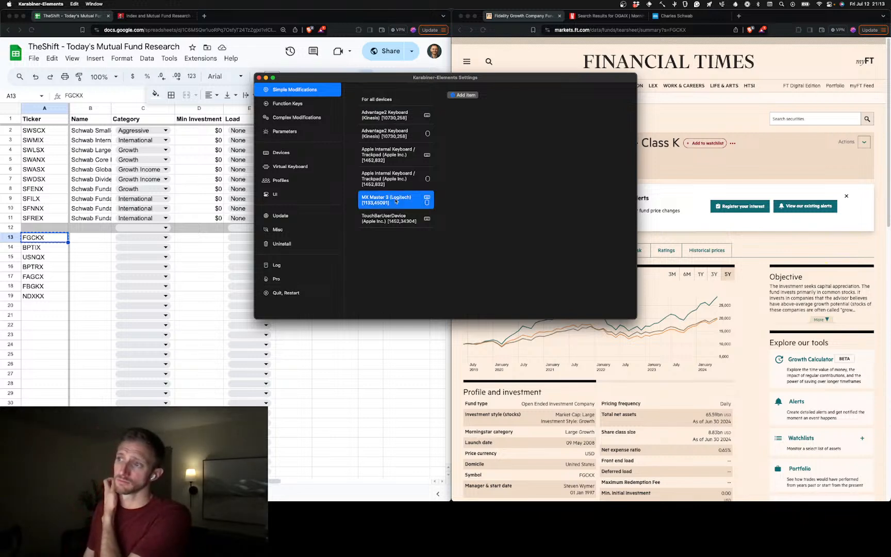
pyautogui.click(467, 95)
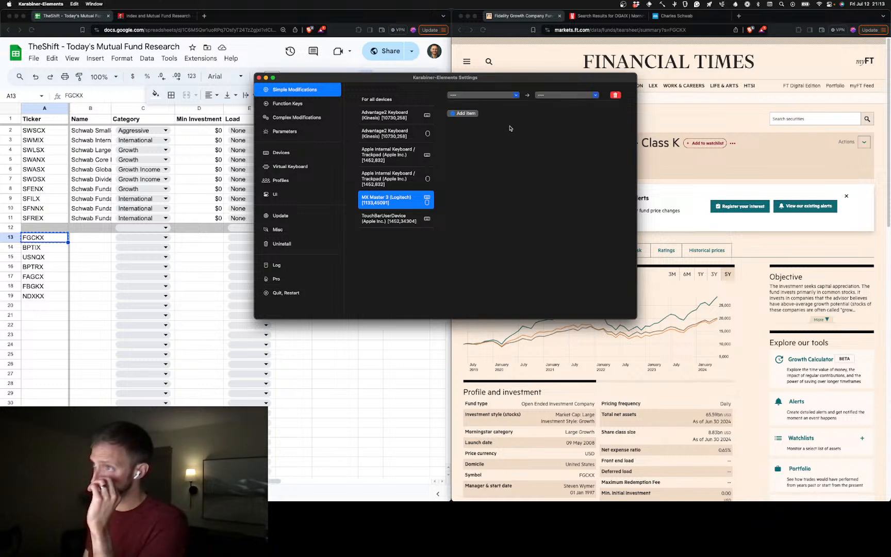
pyautogui.click(500, 97)
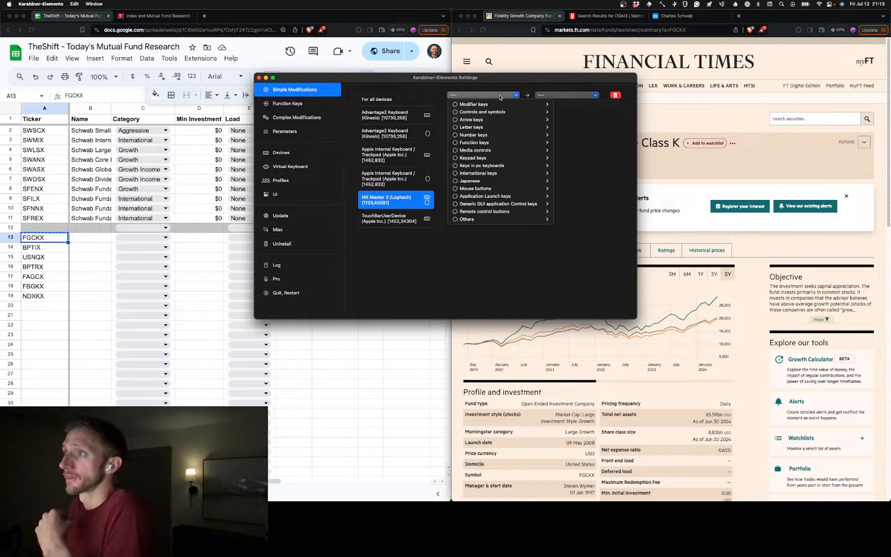
pyautogui.click(499, 97)
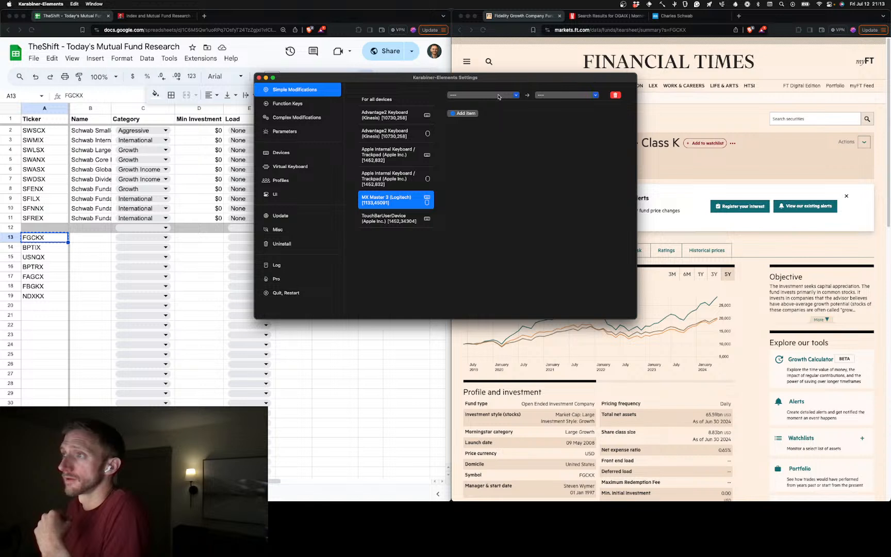
pyautogui.click(499, 96)
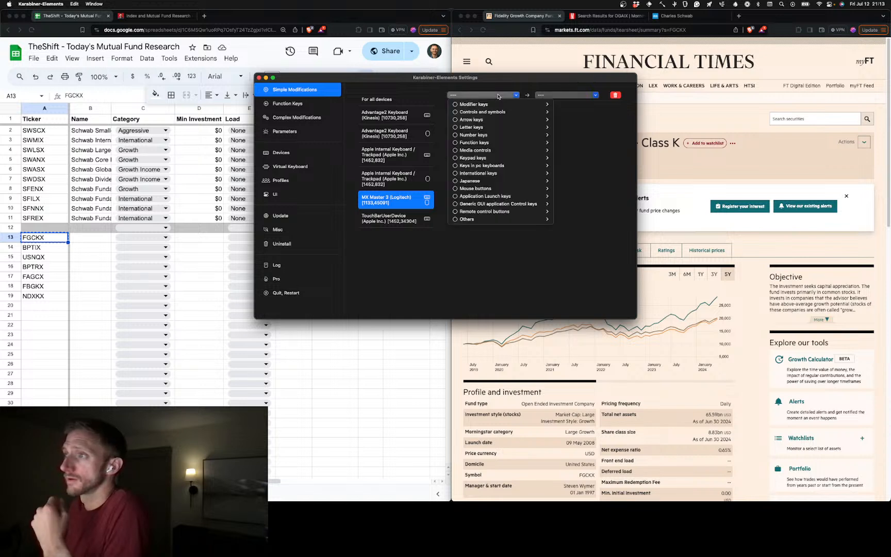
pyautogui.moveTo(470, 119)
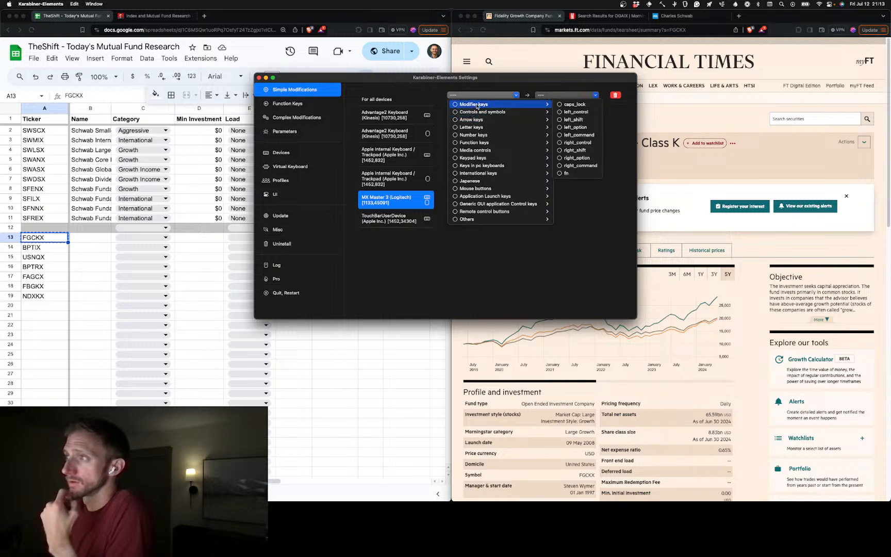
pyautogui.click(579, 223)
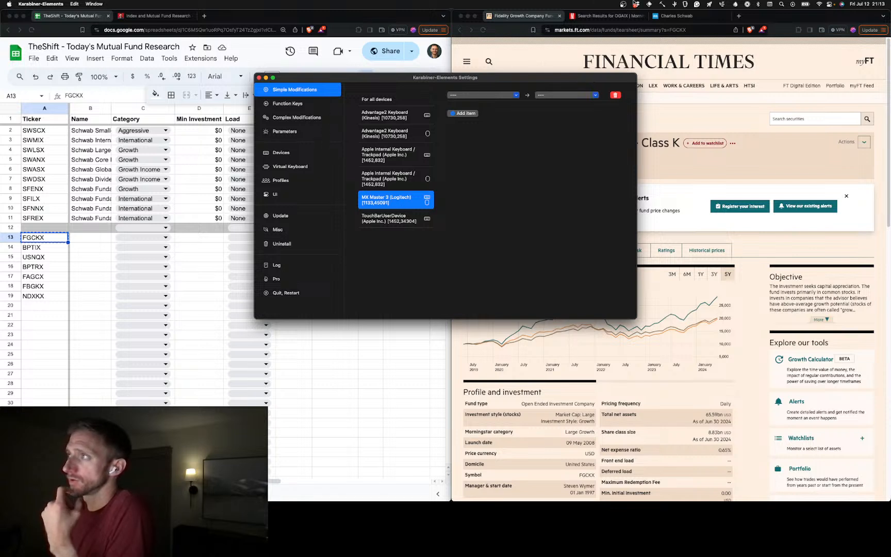
# Launch Karabiner-EventViewer, move its window off the settings, clear its event log and check which events the extra mouse buttons generate
pyautogui.click(688, 7)
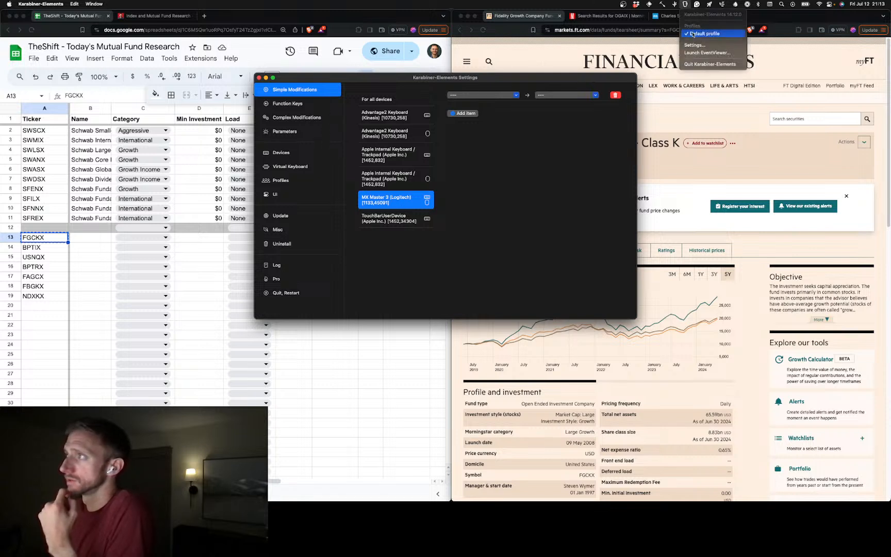
pyautogui.click(690, 54)
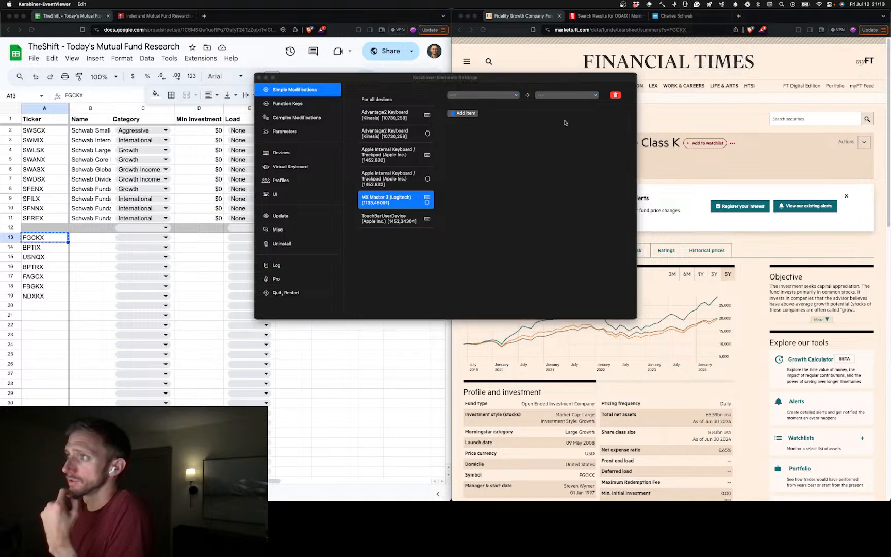
pyautogui.moveTo(549, 86); pyautogui.dragTo(349, 235)
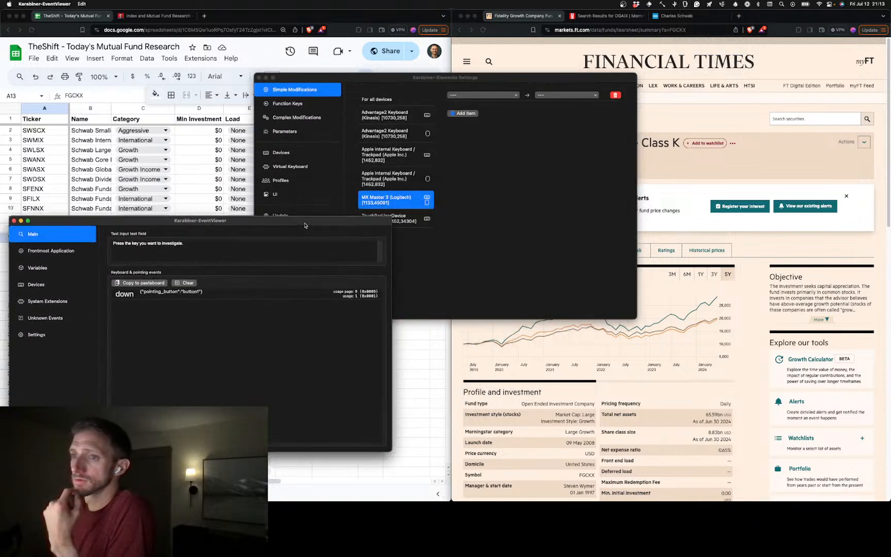
pyautogui.click(219, 290)
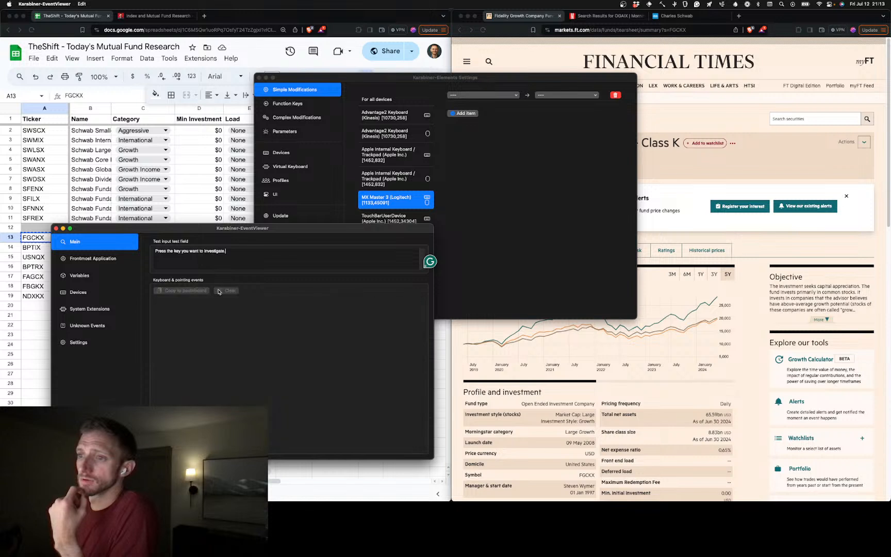
pyautogui.middleClick(219, 292)
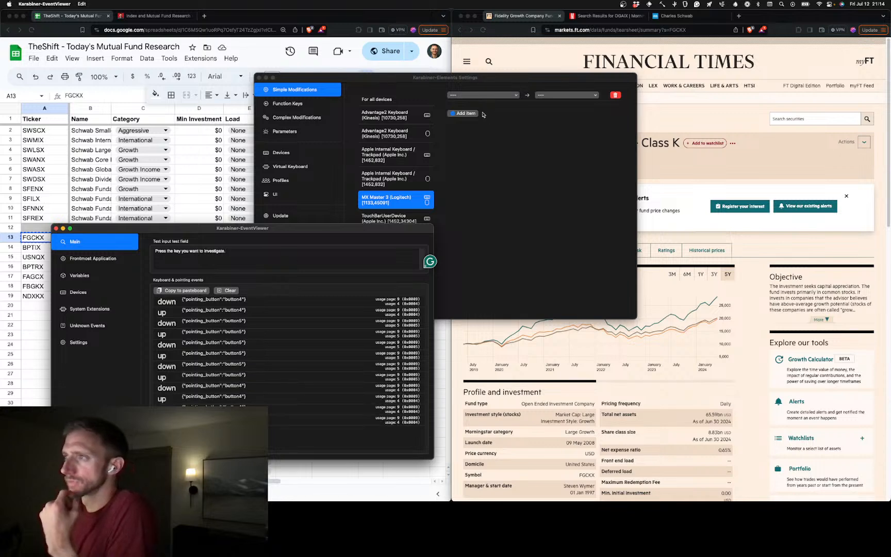
# Set mouse button4 as the source of the empty MX Master 3 simple modification
pyautogui.click(490, 98)
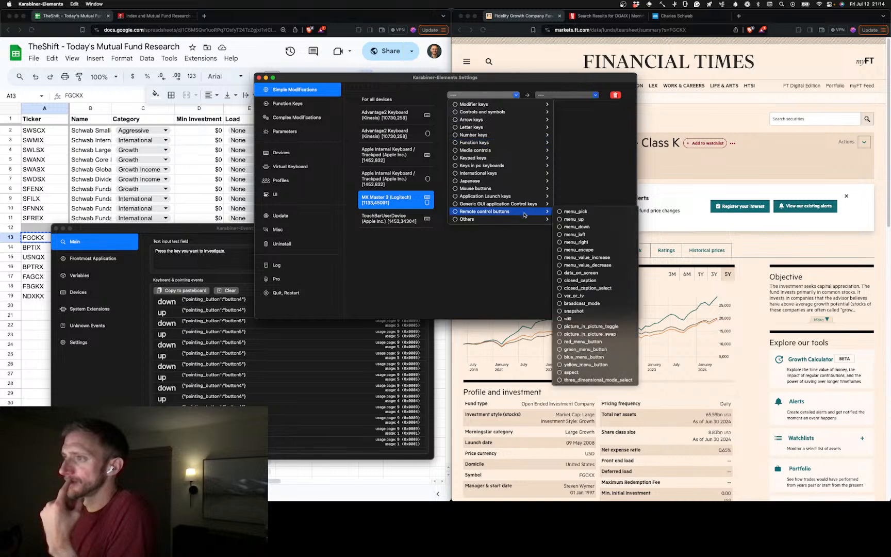
pyautogui.moveTo(526, 221)
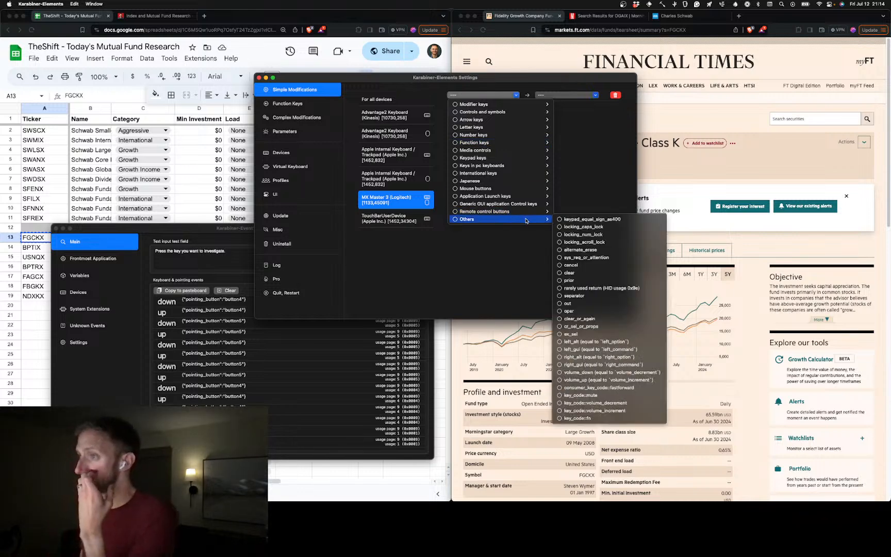
pyautogui.moveTo(510, 188)
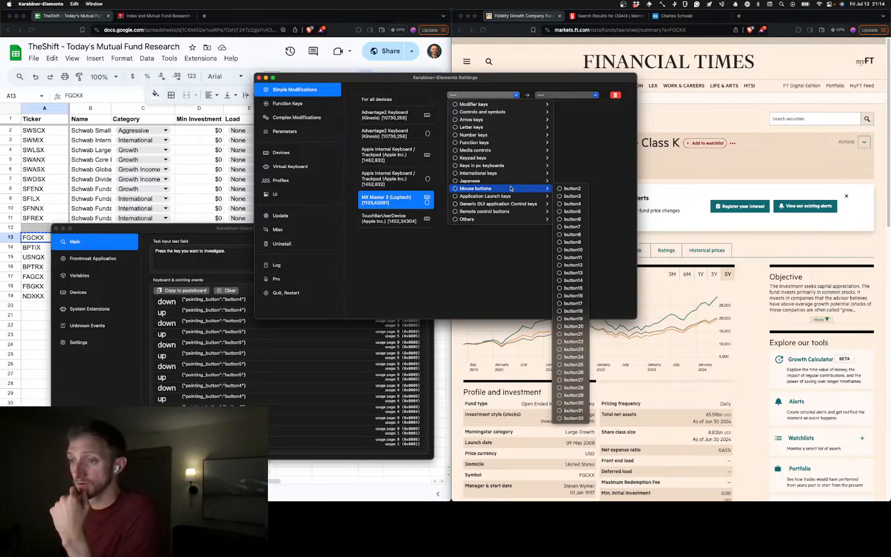
pyautogui.click(572, 204)
# Add a second simple modification for the MX Master 3 with mouse button5 as its source
pyautogui.click(474, 113)
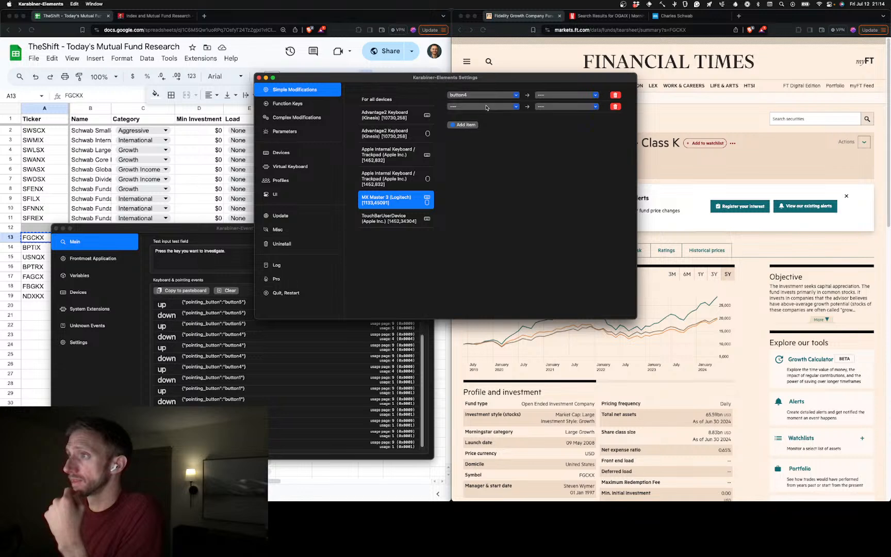
pyautogui.click(490, 108)
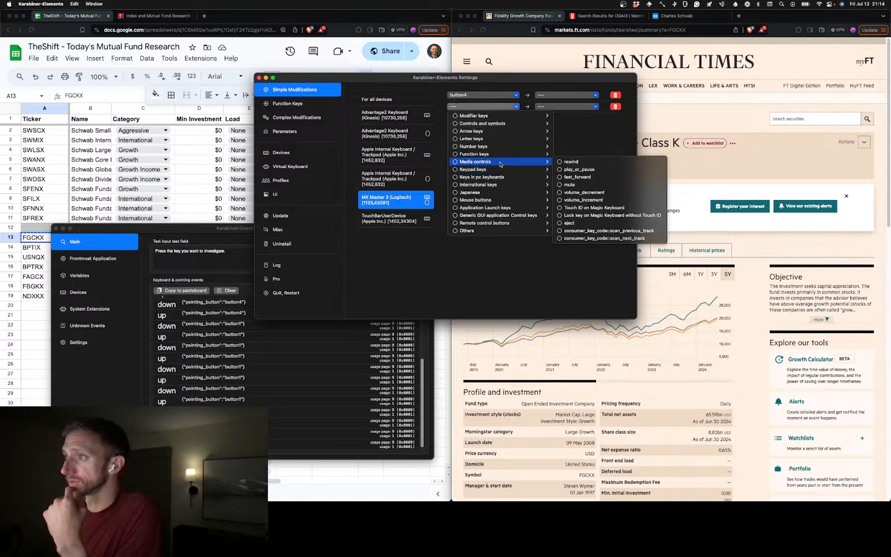
pyautogui.moveTo(510, 139)
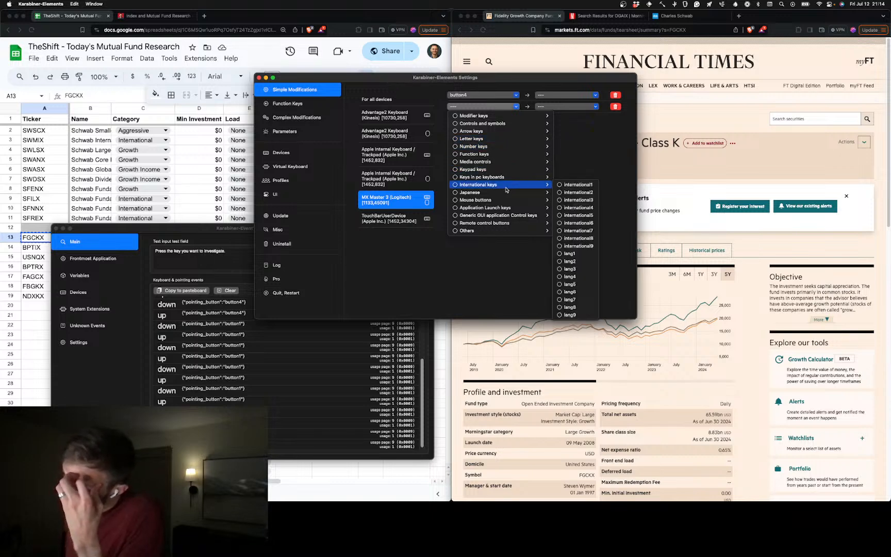
pyautogui.moveTo(506, 200)
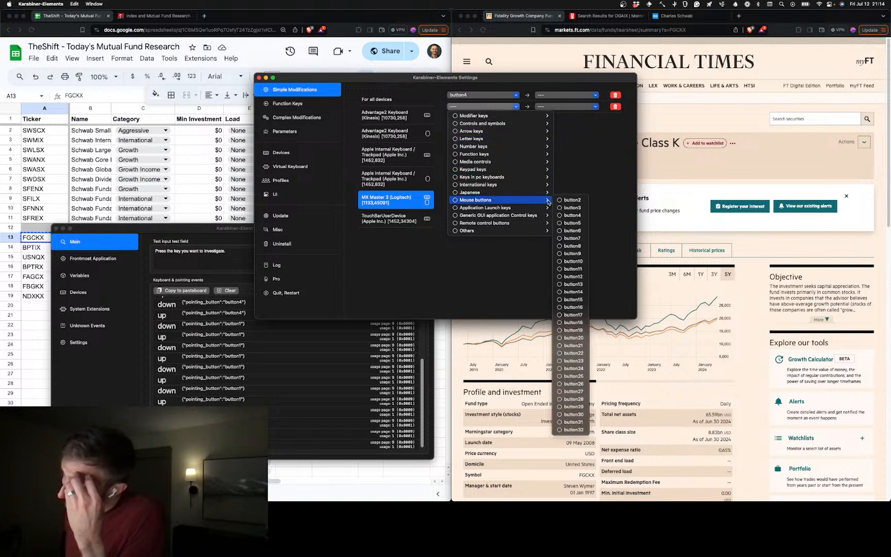
pyautogui.click(578, 223)
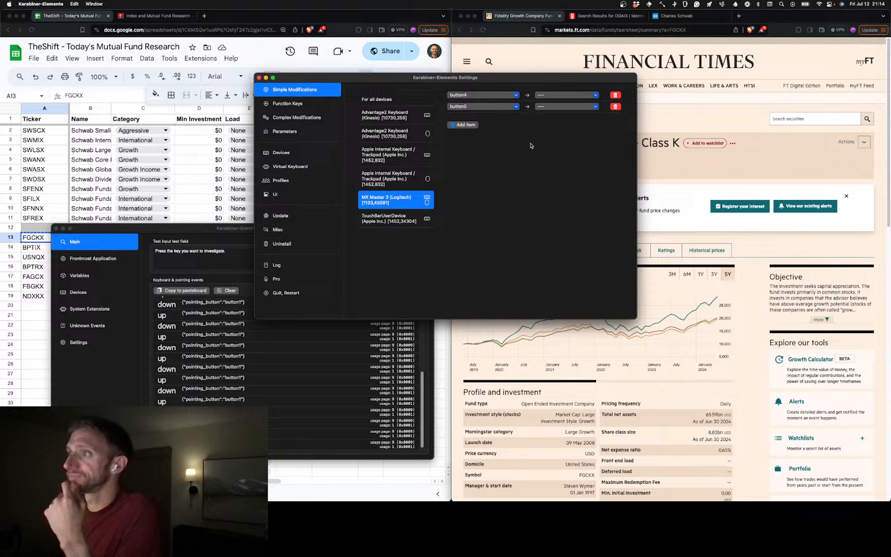
# Add an empty third modification and check which events the app-switching shortcut generates in the event log
pyautogui.click(477, 124)
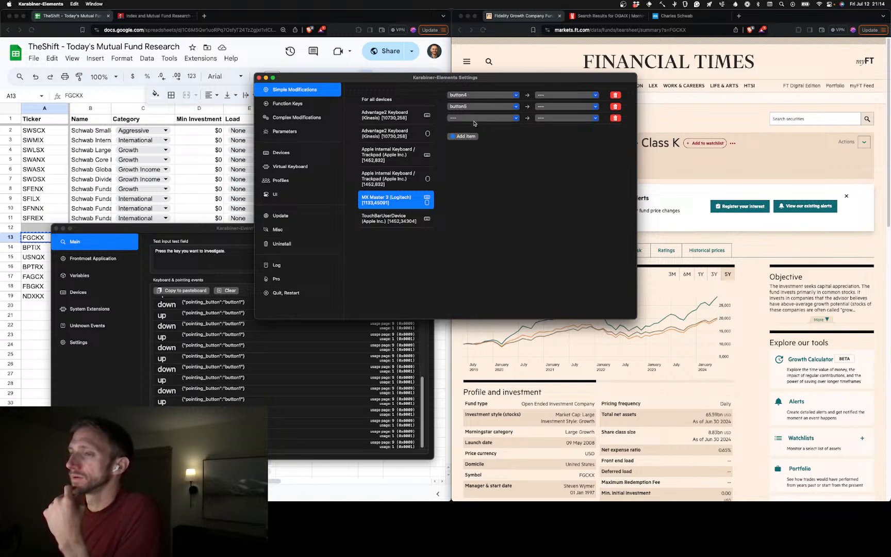
pyautogui.click(122, 376)
pyautogui.press('super+Tab')
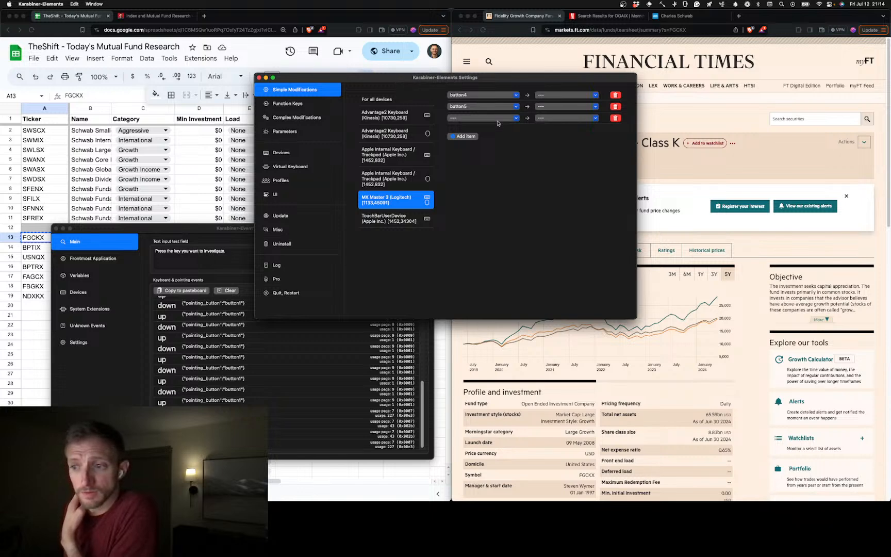
pyautogui.press('super+Tab')
pyautogui.press('super+Tab')
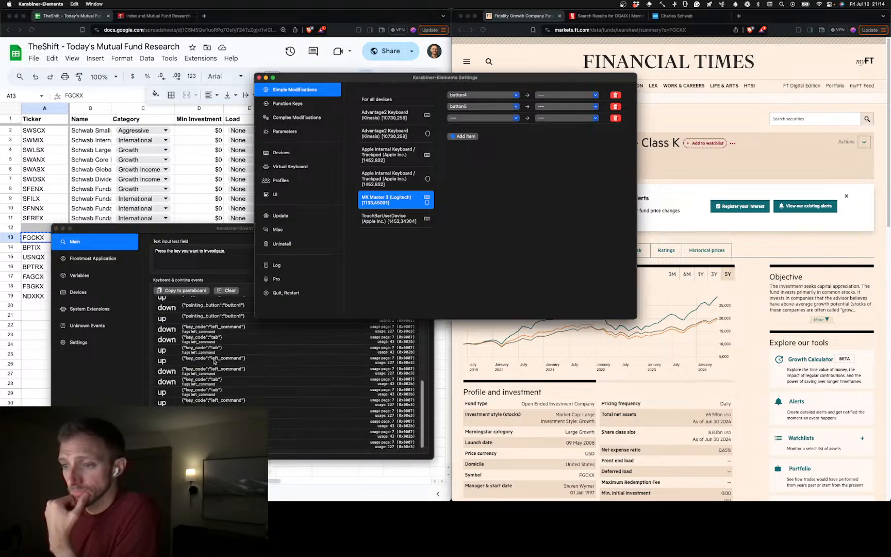
pyautogui.click(490, 222)
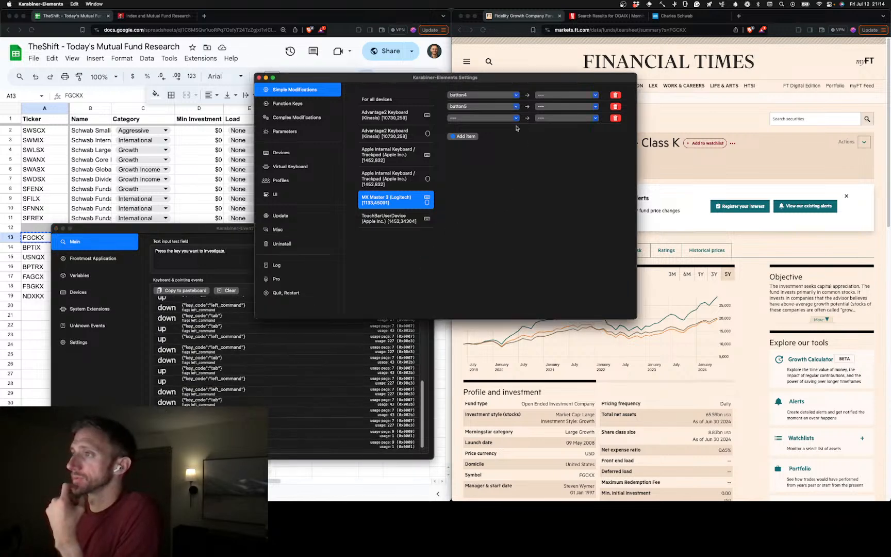
# Remove the empty third modification and examine the target key categories available for button4
pyautogui.click(614, 118)
pyautogui.click(560, 97)
pyautogui.click(560, 97)
pyautogui.click(560, 97)
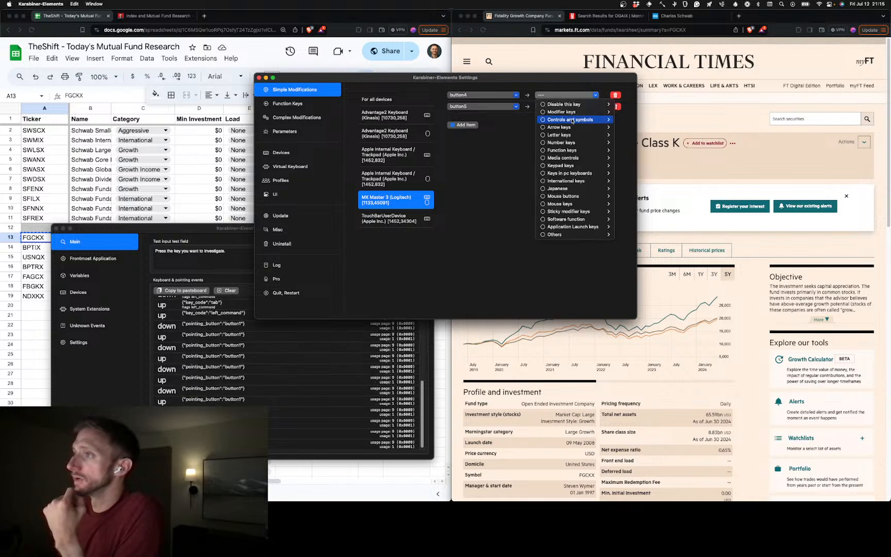
pyautogui.moveTo(592, 114)
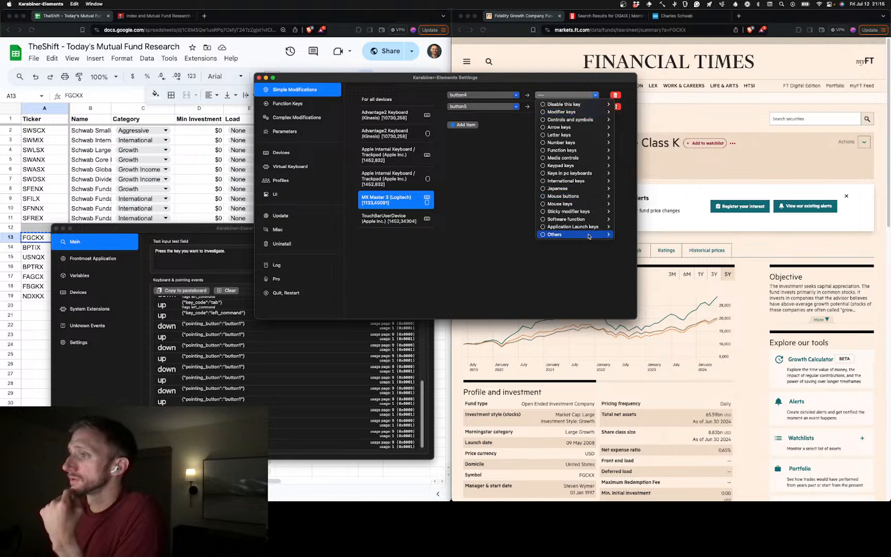
pyautogui.moveTo(589, 235)
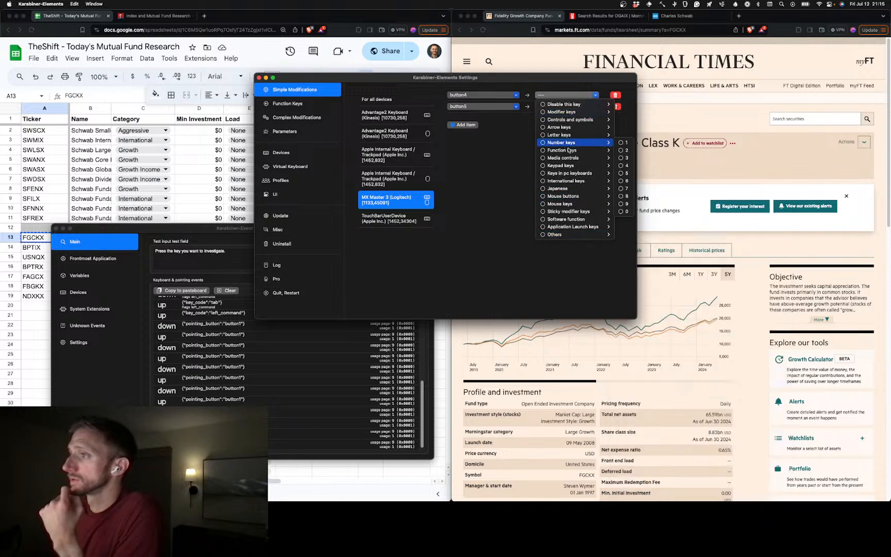
pyautogui.moveTo(578, 135)
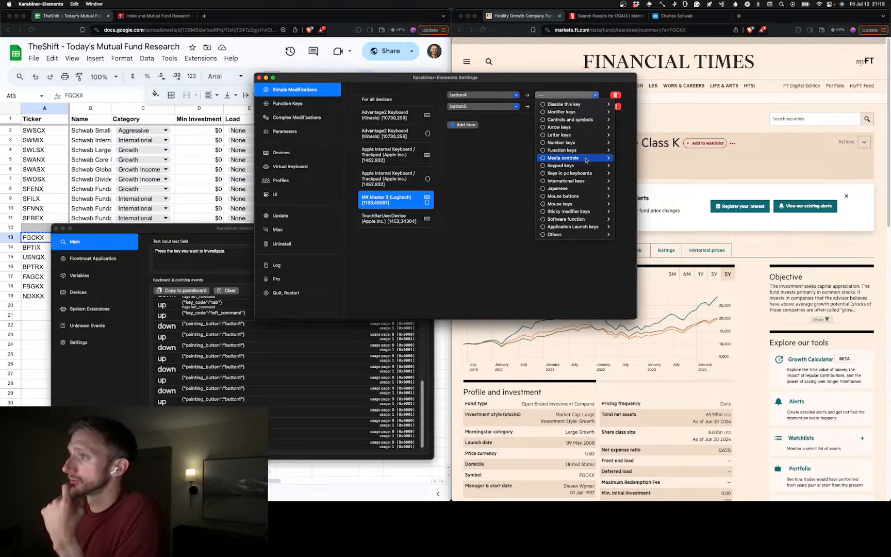
pyautogui.moveTo(586, 157)
pyautogui.moveTo(584, 175)
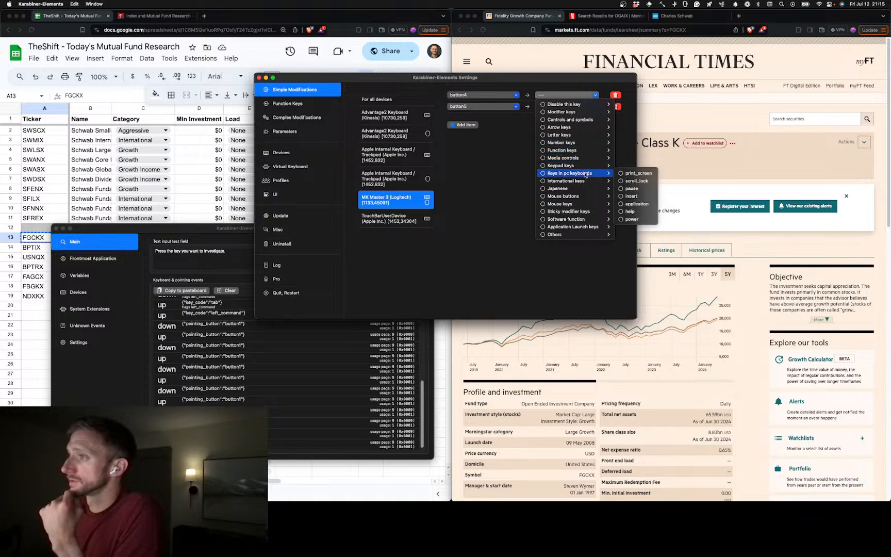
pyautogui.moveTo(591, 198)
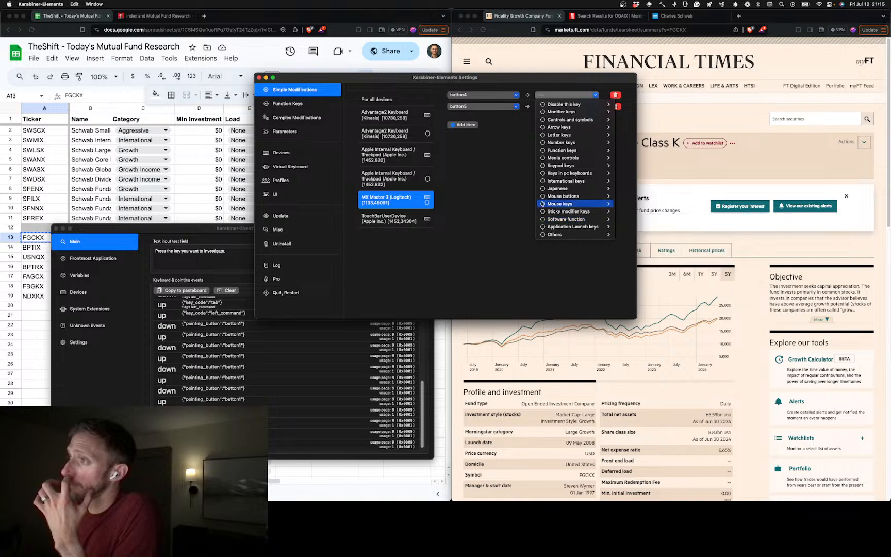
# Delete the button4 and button5 modifications from the MX Master 3
pyautogui.click(616, 97)
pyautogui.click(616, 96)
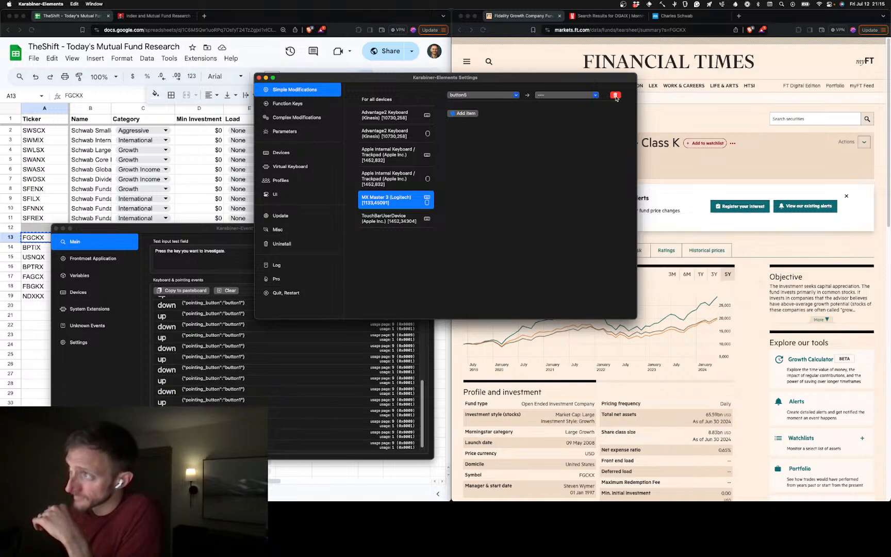
pyautogui.click(616, 96)
# Review the function key and complex modification settings, and close both the Karabiner-Elements settings and Karabiner-EventViewer
pyautogui.click(309, 106)
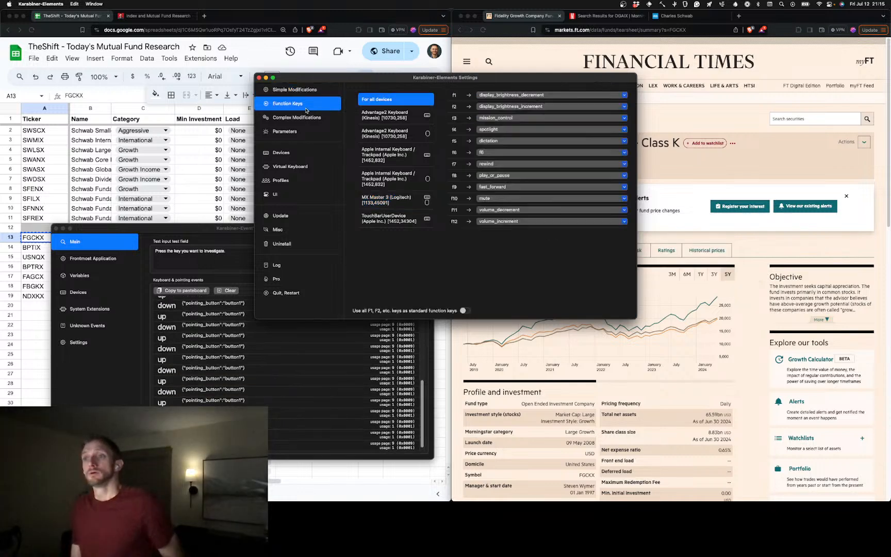
pyautogui.click(306, 118)
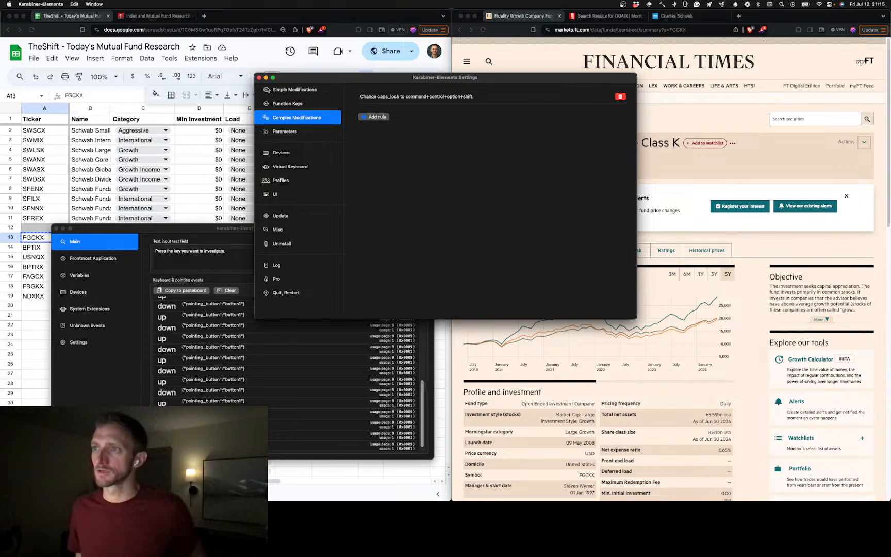
pyautogui.click(259, 78)
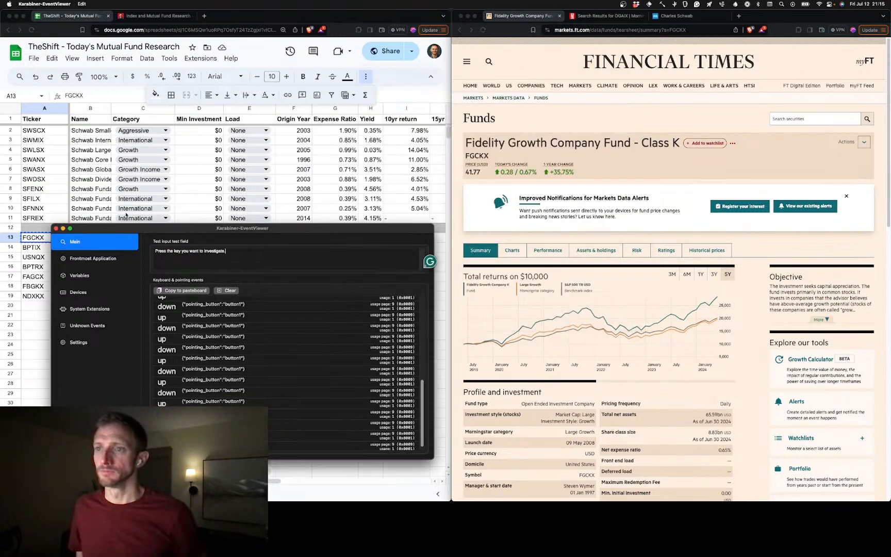
pyautogui.click(56, 228)
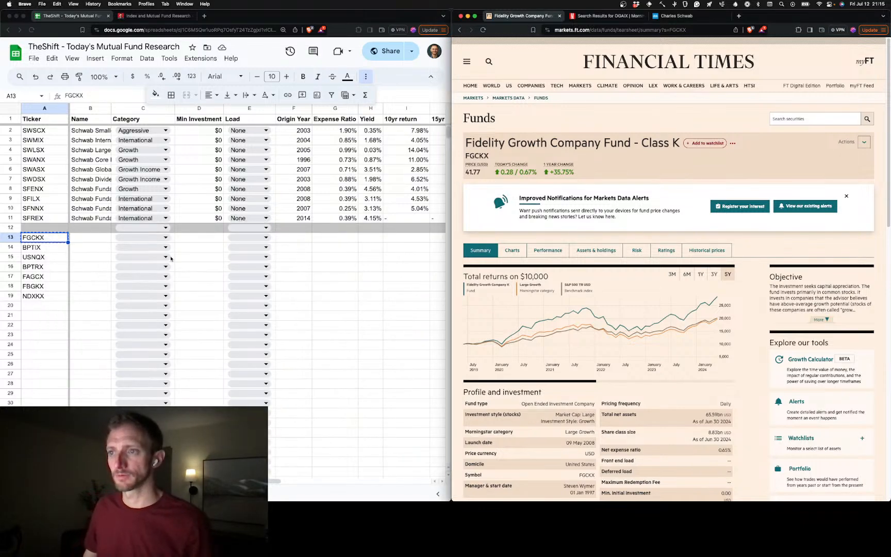
# Copy the fund name "Fidelity Growth Company Fund - Class K" from the Financial Times page into B13 of the spreadsheet
pyautogui.click(93, 242)
pyautogui.press('super+c')
pyautogui.click(88, 240)
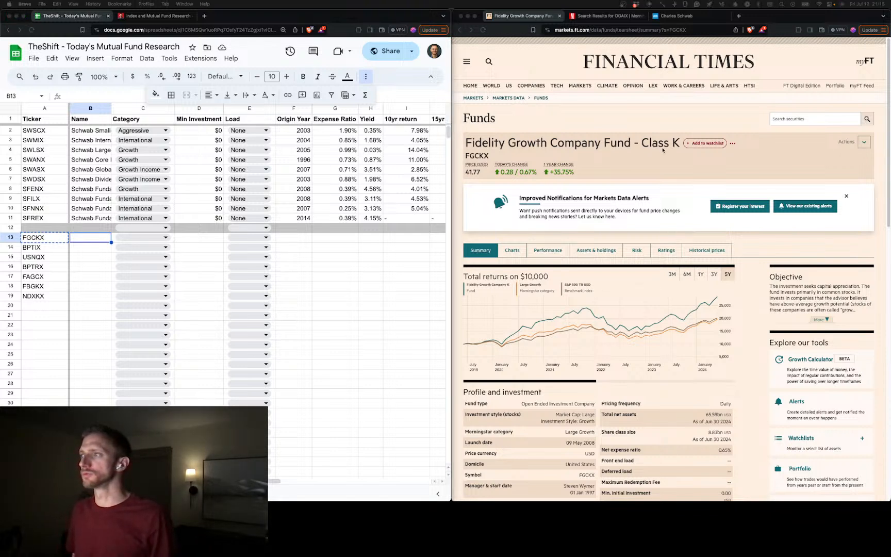
pyautogui.click(679, 145)
pyautogui.moveTo(680, 145); pyautogui.dragTo(468, 147)
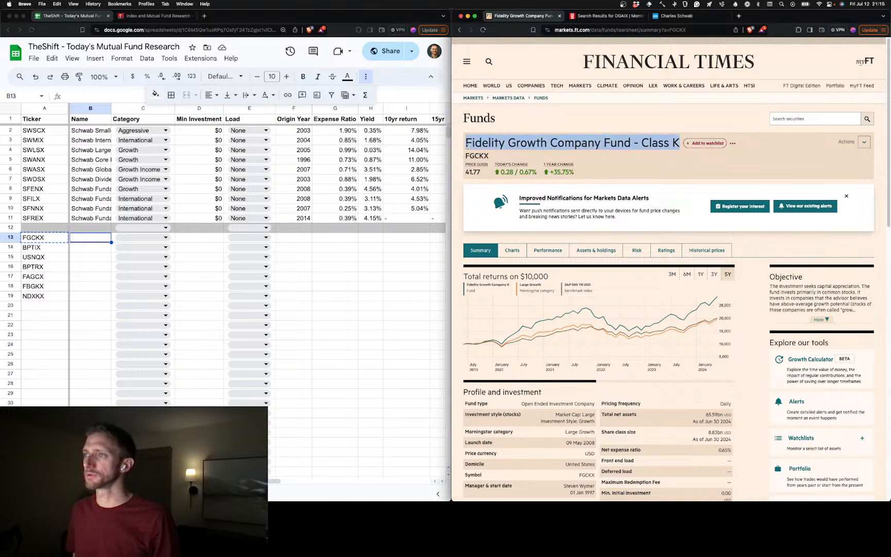
pyautogui.doubleClick(82, 240)
pyautogui.press('super+v')
pyautogui.click(87, 265)
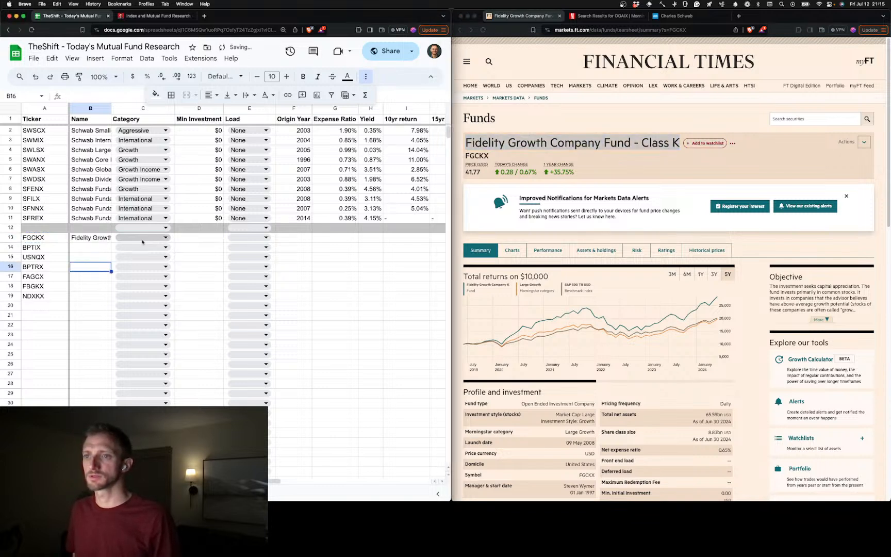
# Set the FGCKX fund's category in row 13 to Growth and its minimum investment to 0
pyautogui.click(170, 238)
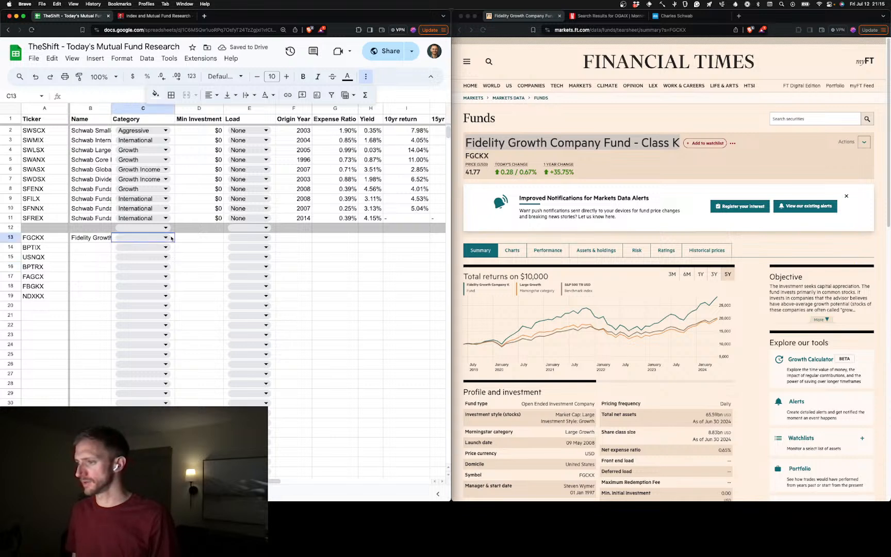
pyautogui.click(165, 238)
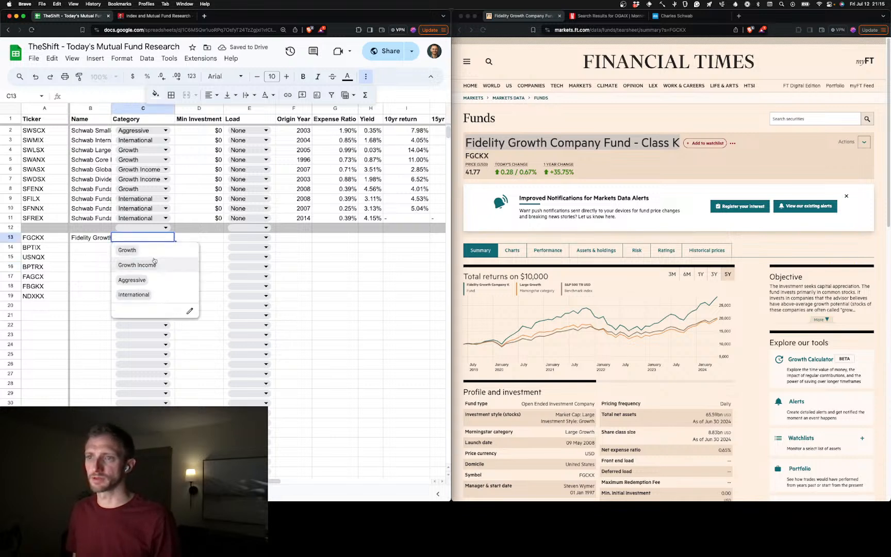
pyautogui.doubleClick(155, 259)
pyautogui.click(162, 238)
pyautogui.click(128, 250)
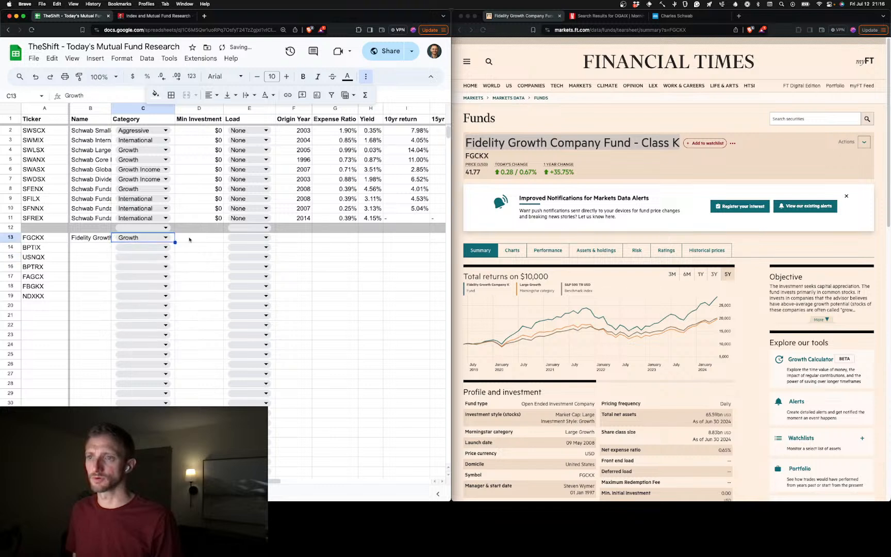
pyautogui.click(194, 238)
pyautogui.write('0')
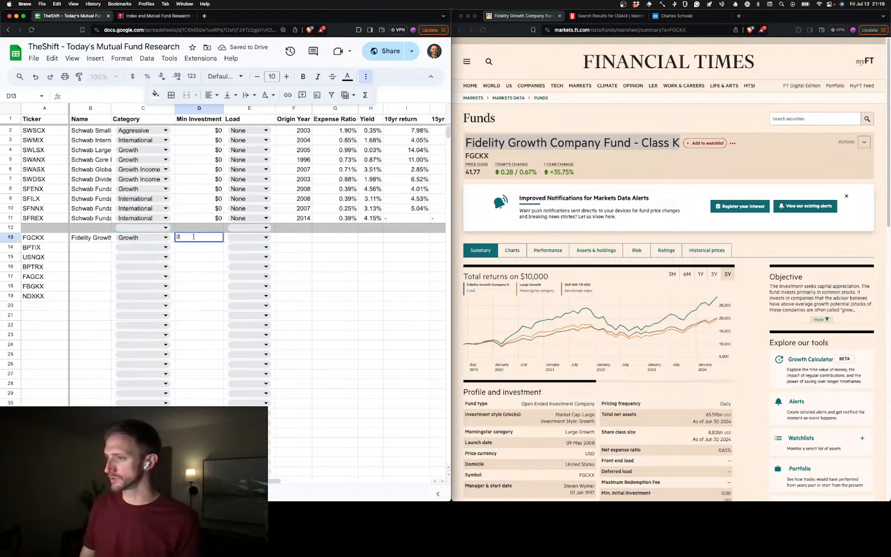
pyautogui.press('Tab')
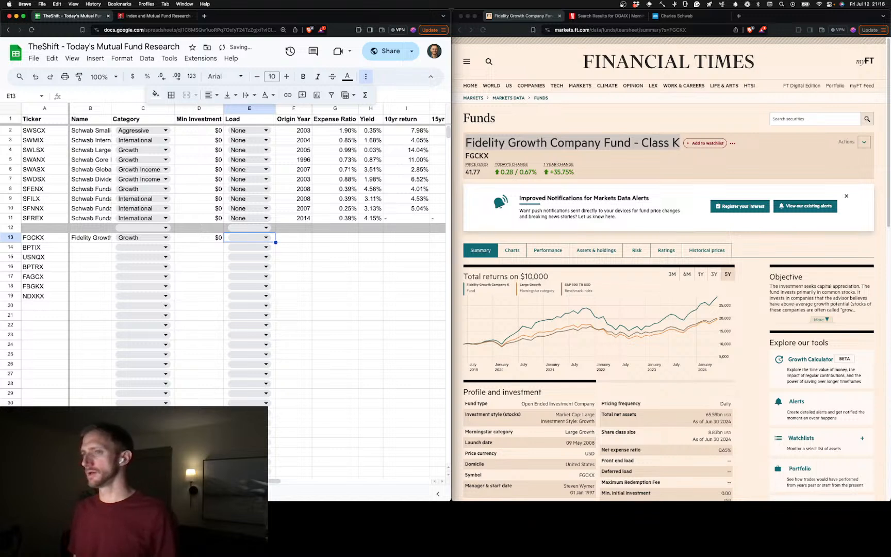
# Set the FGCKX fund's load in row 13 to None and its origin year to 2008
pyautogui.click(247, 236)
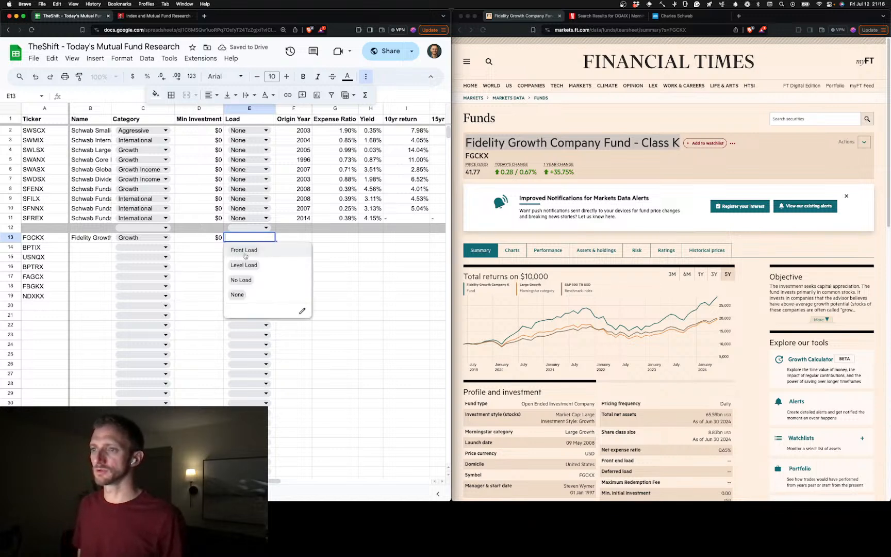
pyautogui.click(297, 251)
pyautogui.press('Tab')
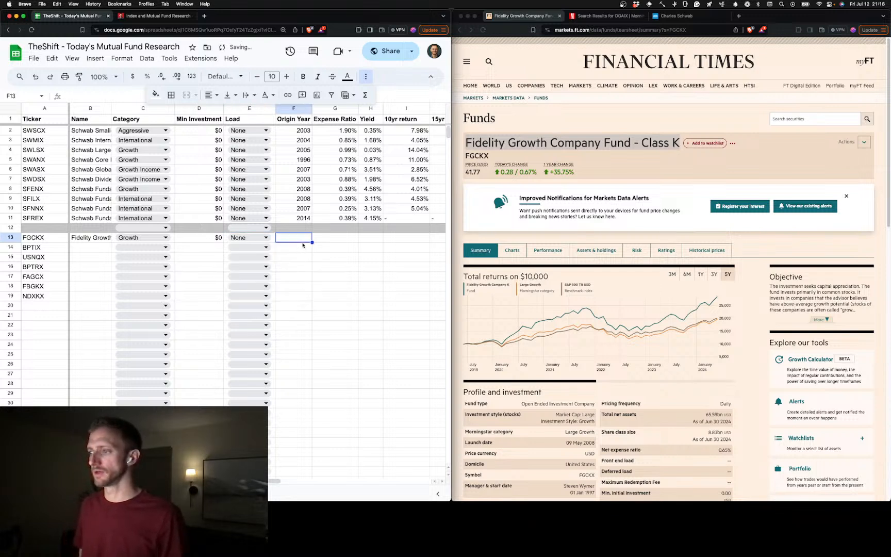
pyautogui.write('2008')
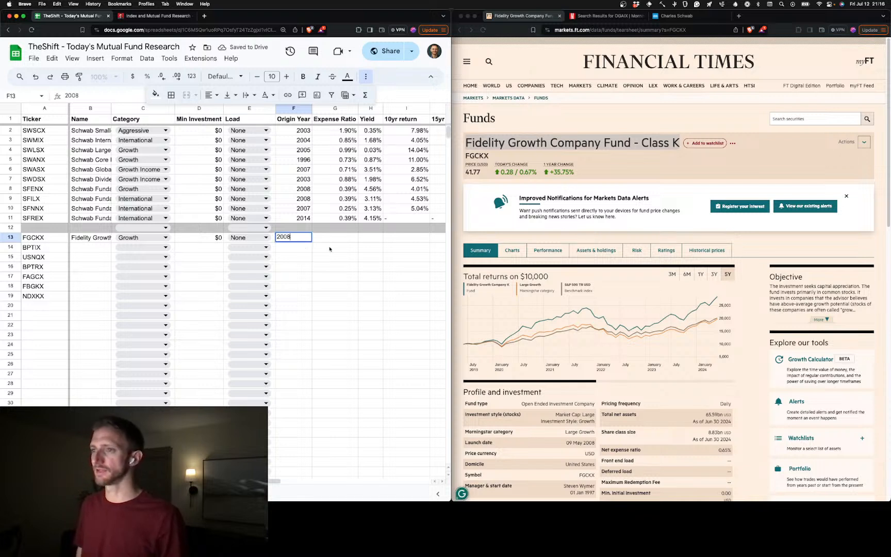
pyautogui.press('Tab')
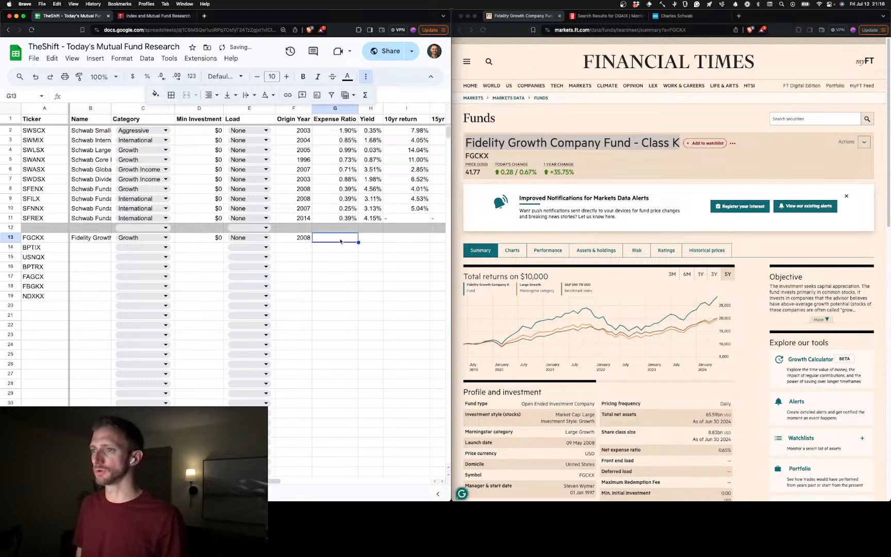
# Set the FGCKX fund's expense ratio in row 13 to 0.65%
pyautogui.write('0')
pyautogui.press('Up')
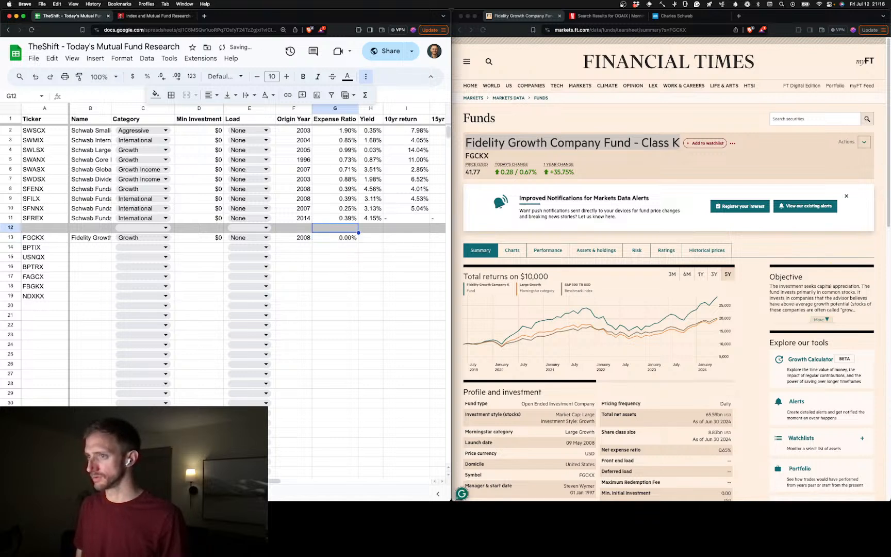
pyautogui.press('Down')
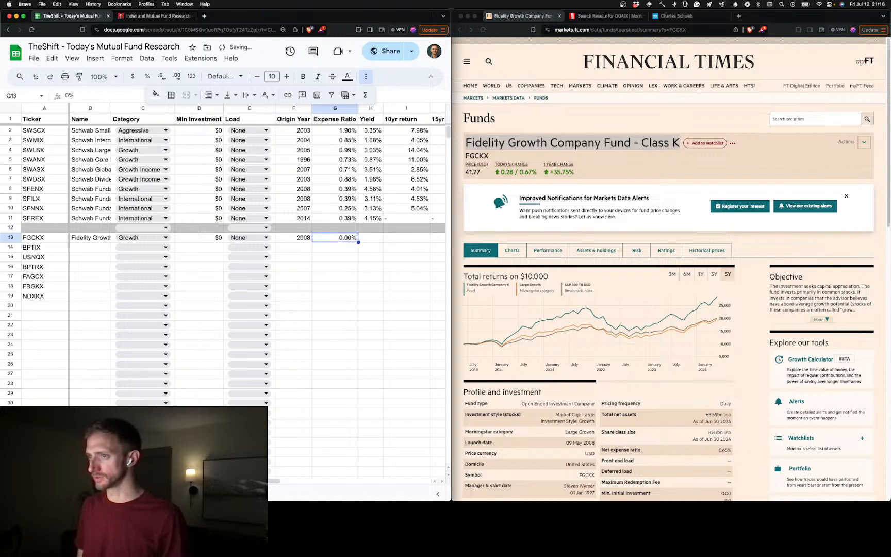
pyautogui.write('0.')
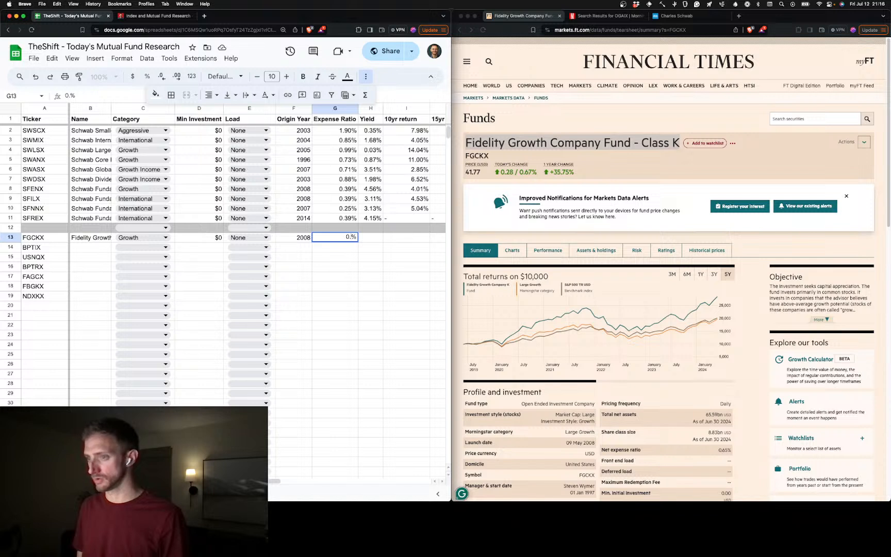
pyautogui.write('65')
pyautogui.click(364, 241)
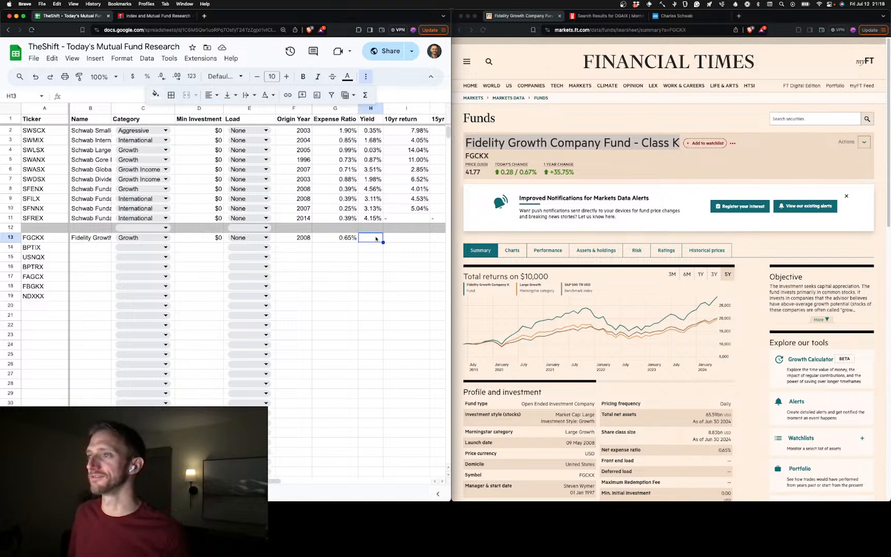
# Copy the ticker FGCKX from A13 and open that fund's quote page on Morningstar
pyautogui.click(61, 238)
pyautogui.click(605, 16)
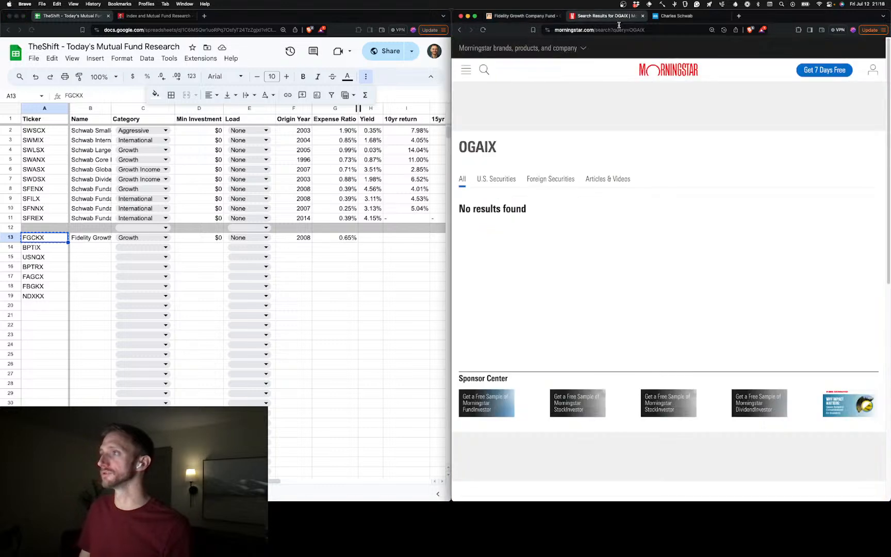
pyautogui.click(487, 70)
pyautogui.write('FGCKX')
pyautogui.click(517, 76)
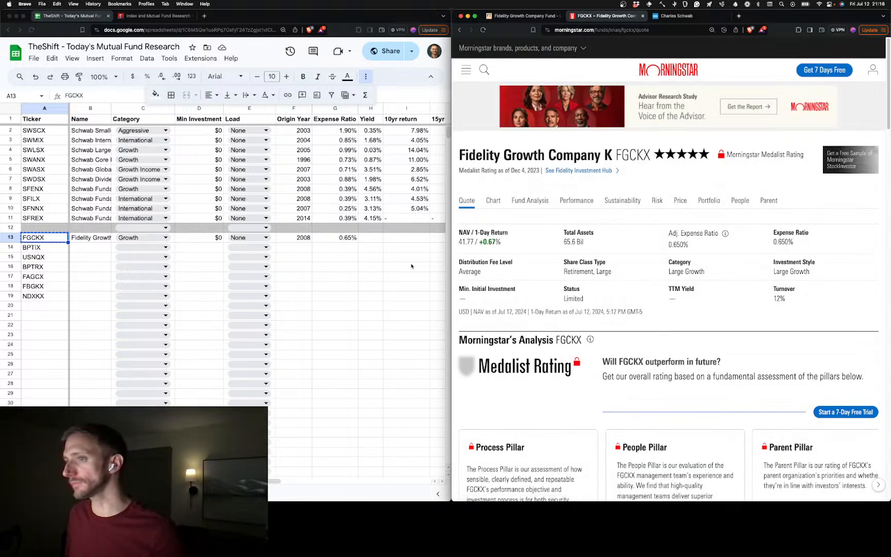
# Set the FGCKX fund's yield in row 13 to 0% and open its performance page on Morningstar
pyautogui.click(377, 239)
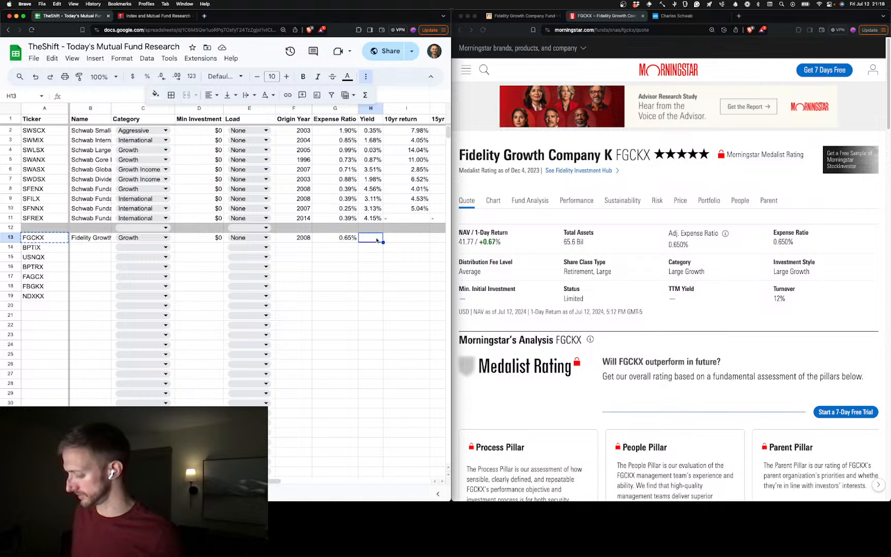
pyautogui.write('0')
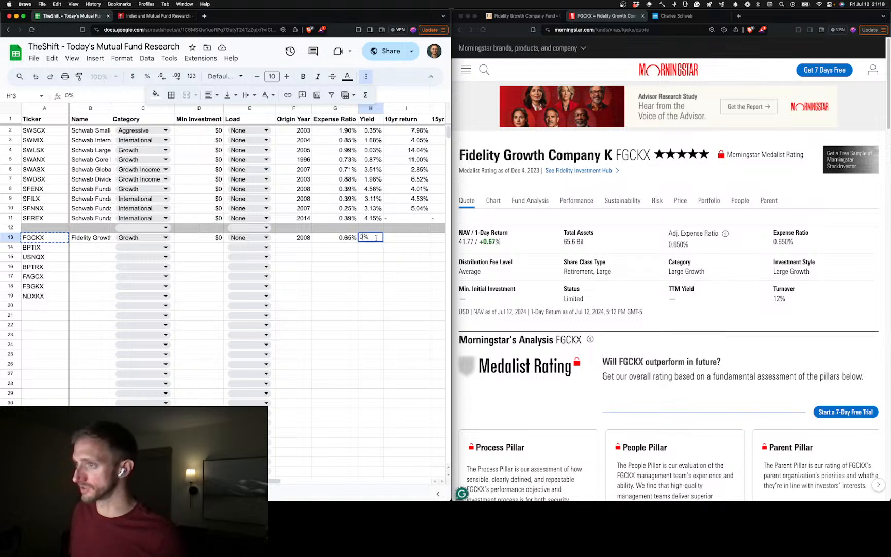
pyautogui.click(401, 240)
pyautogui.click(581, 203)
pyautogui.click(580, 202)
# Copy the Financial Times page address into Source 2 of row 13 and set Updated At to 07/12/2024
pyautogui.click(534, 14)
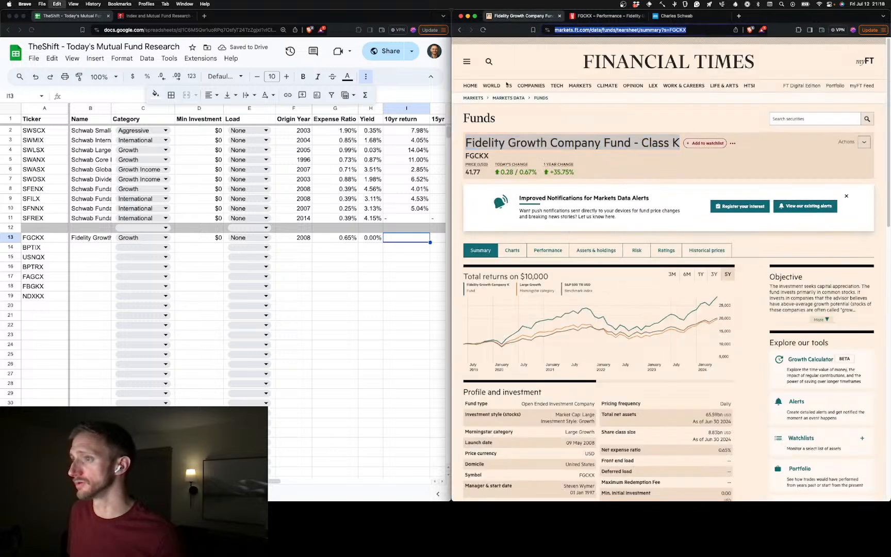
pyautogui.hscroll(5, 361, 252)
pyautogui.click(371, 242)
pyautogui.click(371, 241)
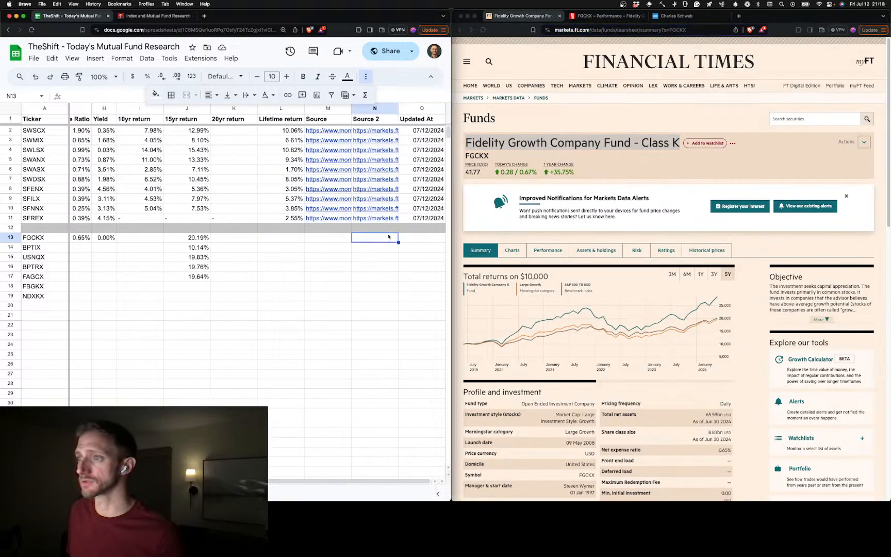
pyautogui.write('https://markets.ft.com/data/funds/tearsheet/summary?s=FGCKX')
pyautogui.click(430, 234)
pyautogui.write('07/12/2024')
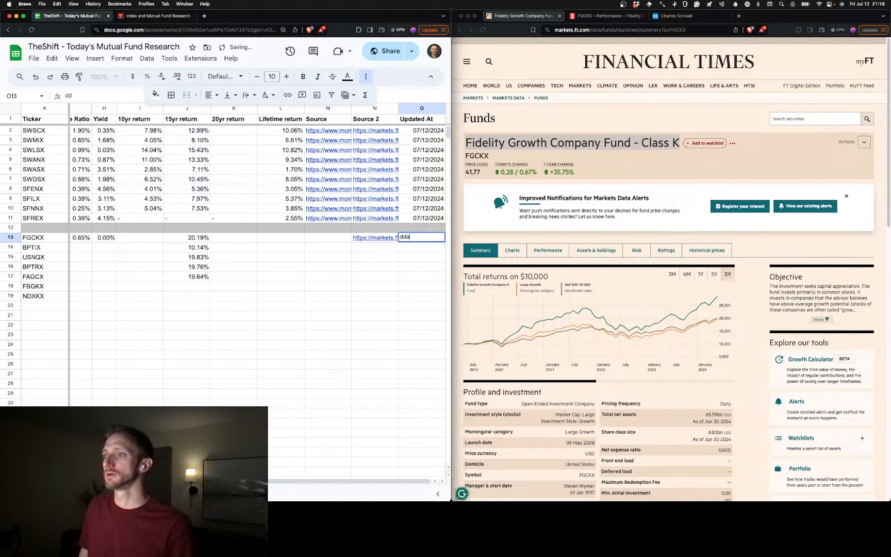
# Copy the address of Morningstar's FGCKX performance page into the Source cell of row 13
pyautogui.click(589, 26)
pyautogui.click(593, 16)
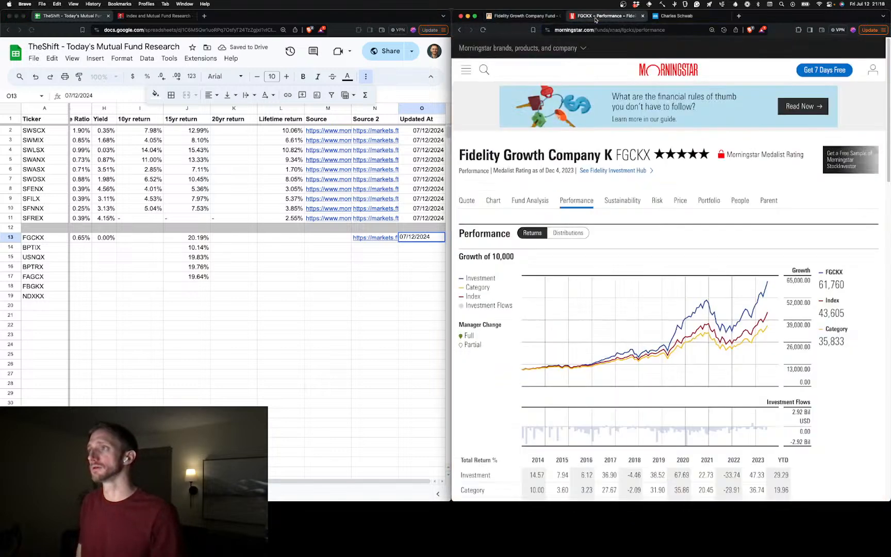
pyautogui.click(596, 29)
pyautogui.press('super+c')
pyautogui.click(335, 238)
pyautogui.press('super+v')
# Set the FGCKX fund's 10yr return in row 13 to 19.30% from Morningstar's trailing returns
pyautogui.click(142, 238)
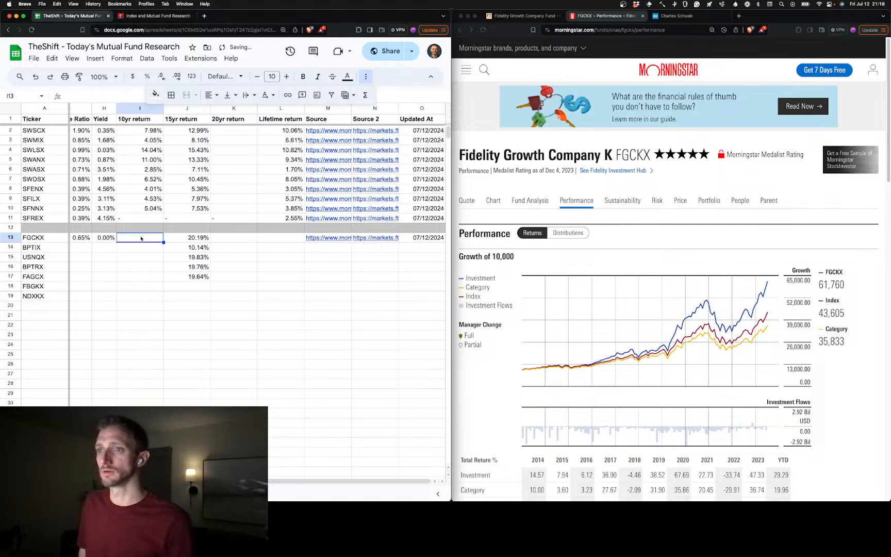
pyautogui.scroll(-10, 621, 258)
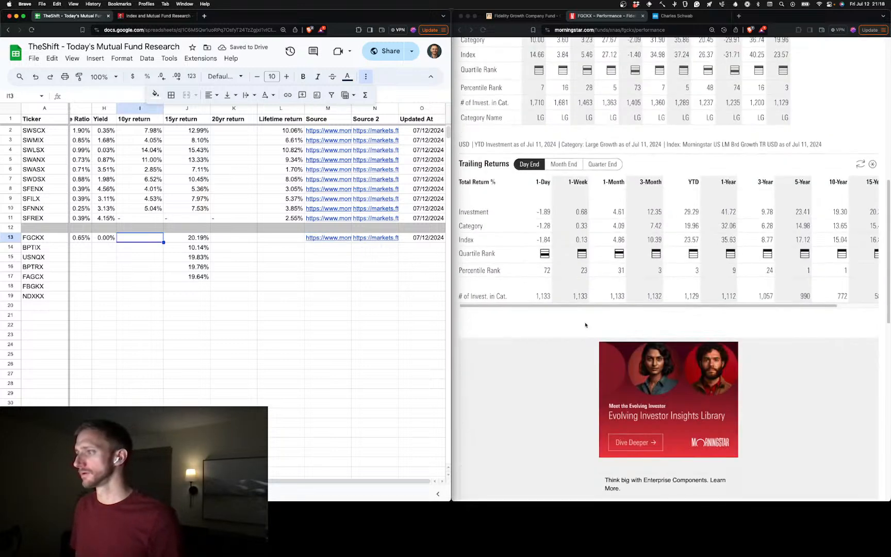
pyautogui.hscroll(2, 608, 262)
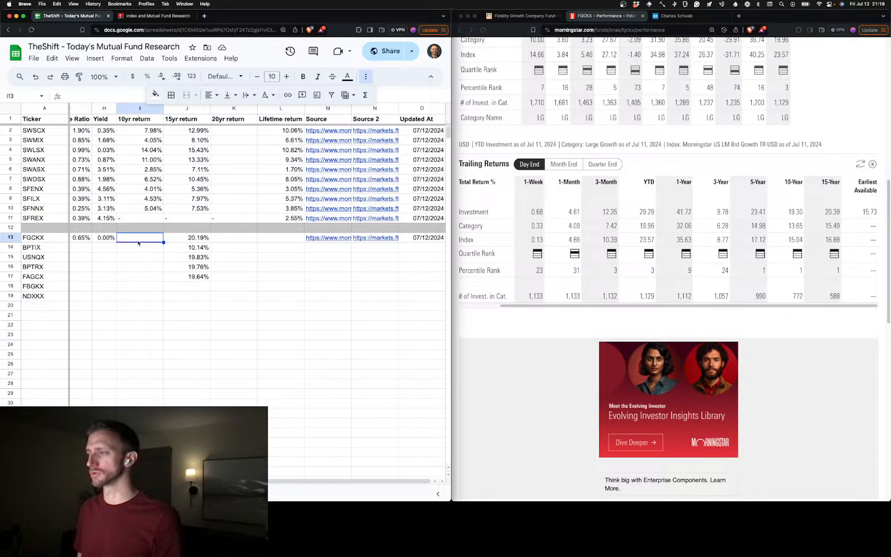
pyautogui.write('19.')
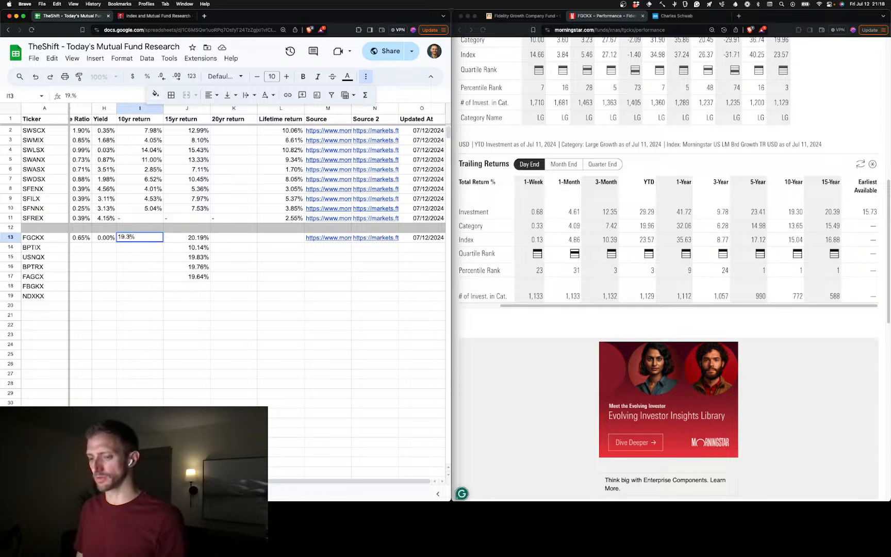
pyautogui.write('30')
pyautogui.press('Tab')
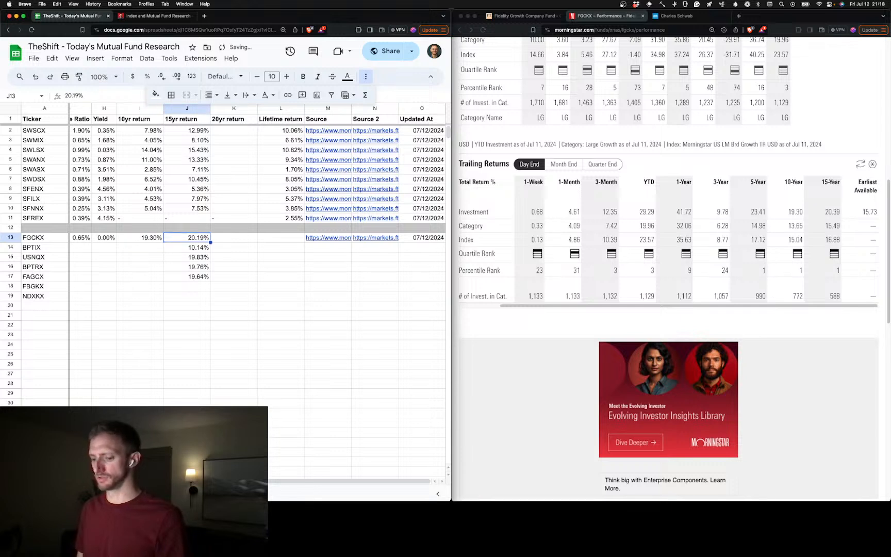
pyautogui.write('30.39')
pyautogui.press('Tab')
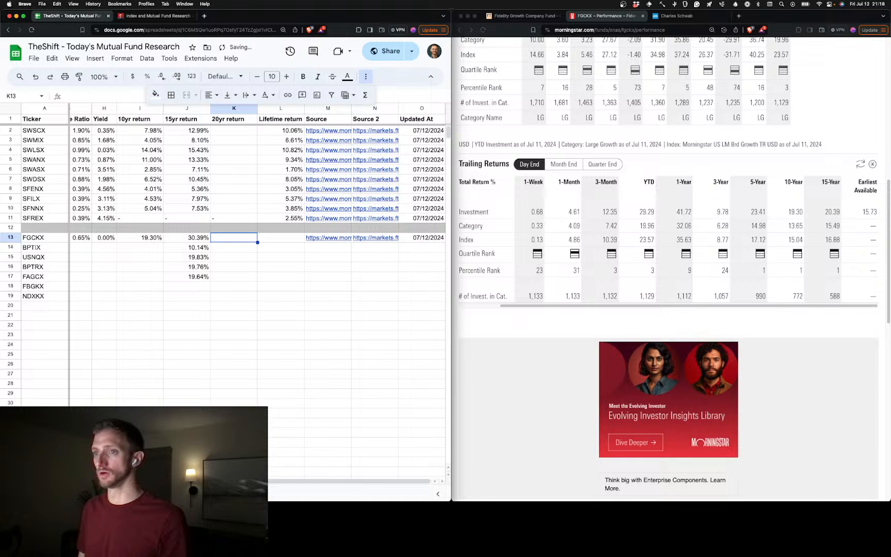
pyautogui.press('Tab')
# Set the FGCKX fund's 15yr return in row 13 to 20.39%
pyautogui.press('Left')
pyautogui.press('Left')
pyautogui.write('20.')
pyautogui.write('39')
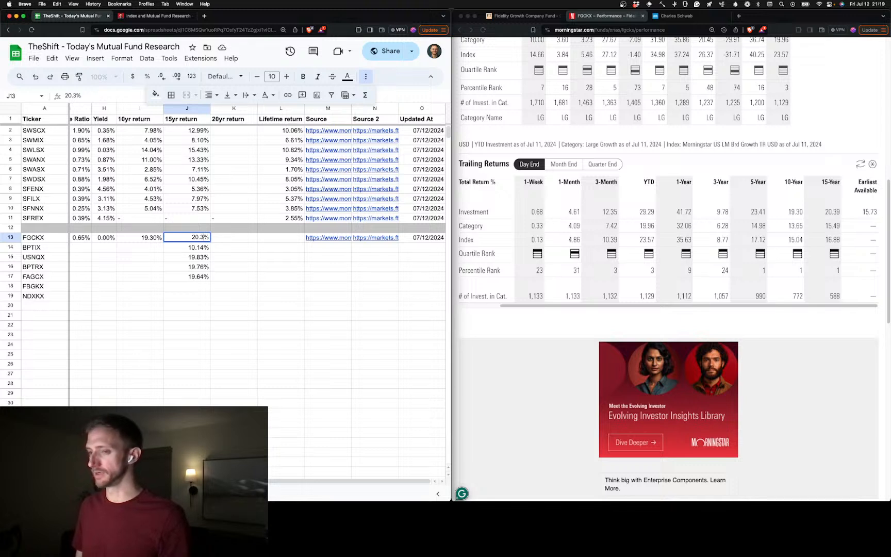
pyautogui.press('Tab')
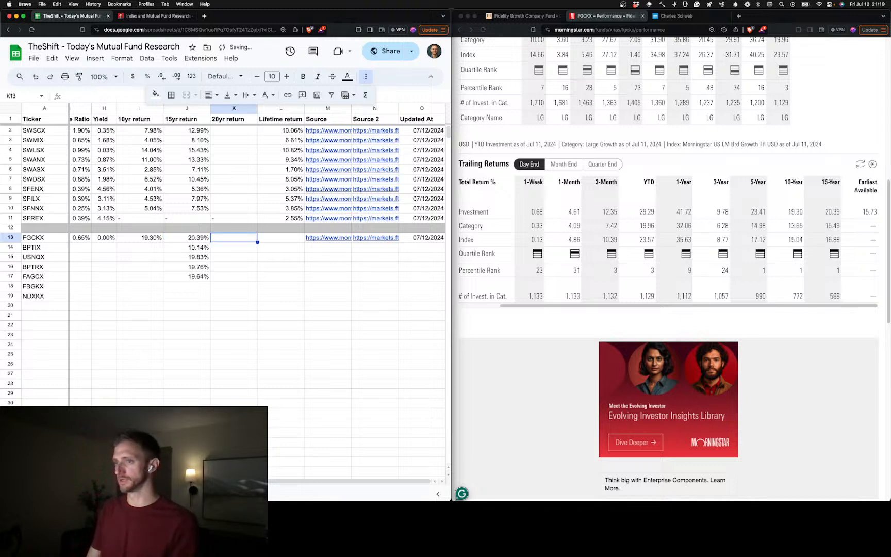
# Set the FGCKX fund's lifetime return in row 13 to 15.73%, taken from Morningstar's earliest available figure
pyautogui.press('Tab')
pyautogui.write('15.')
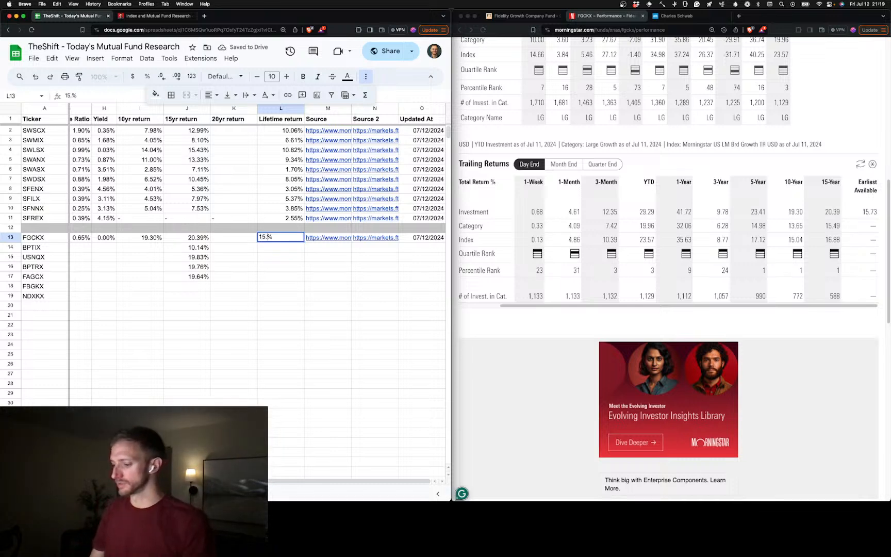
pyautogui.write('73')
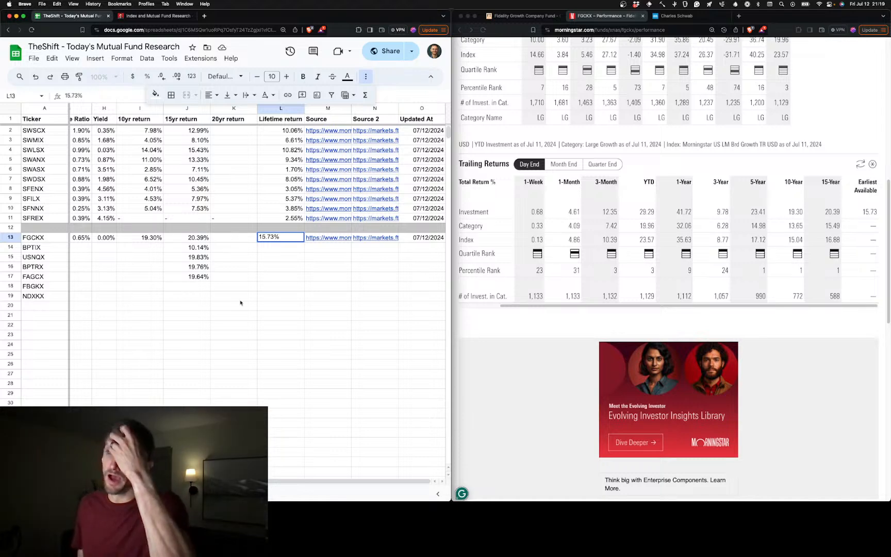
pyautogui.click(284, 280)
# Compare row 13's origin year and returns with the fund's Morningstar performance and quote pages and its Financial Times profile
pyautogui.hscroll(-5, 249, 271)
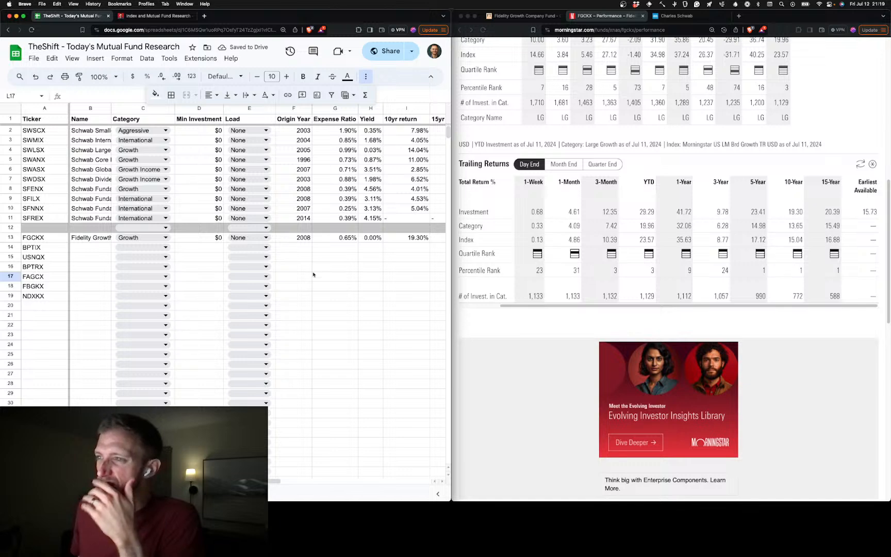
pyautogui.click(310, 240)
pyautogui.hscroll(5, 310, 261)
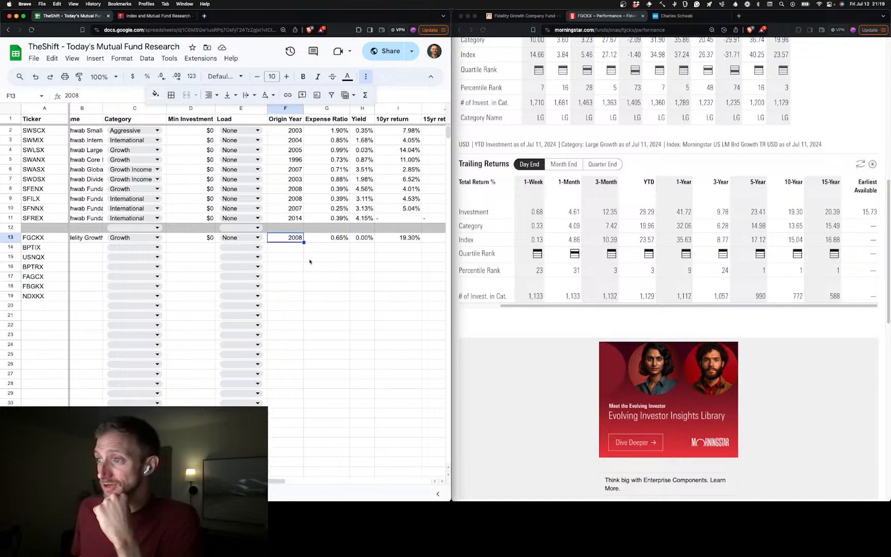
pyautogui.click(289, 241)
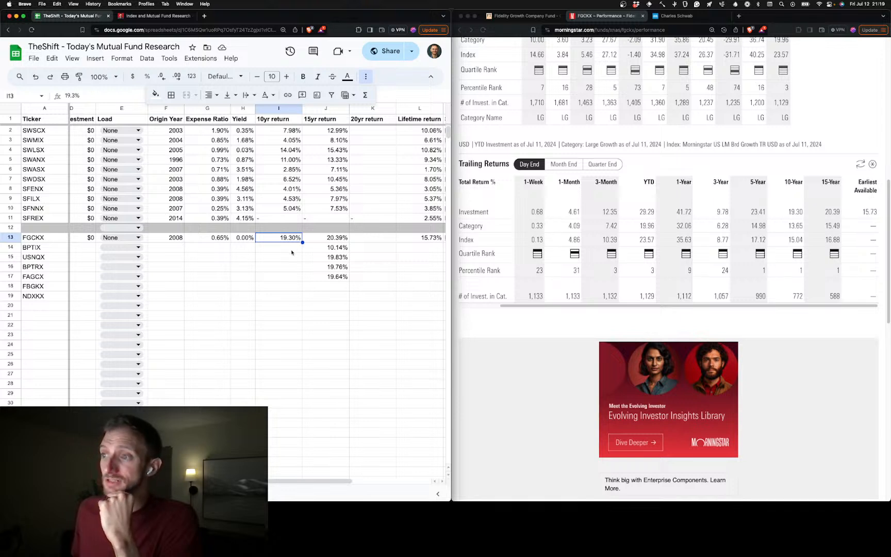
pyautogui.click(316, 242)
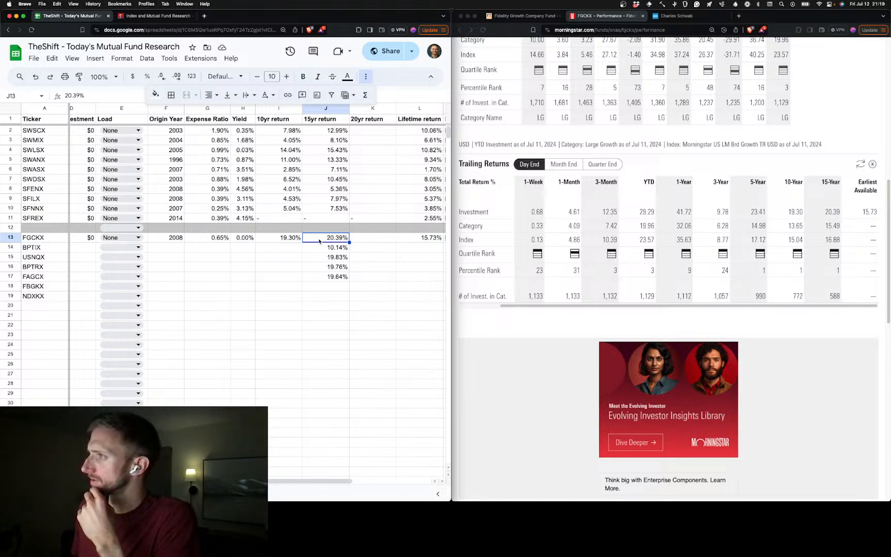
pyautogui.scroll(5, 536, 262)
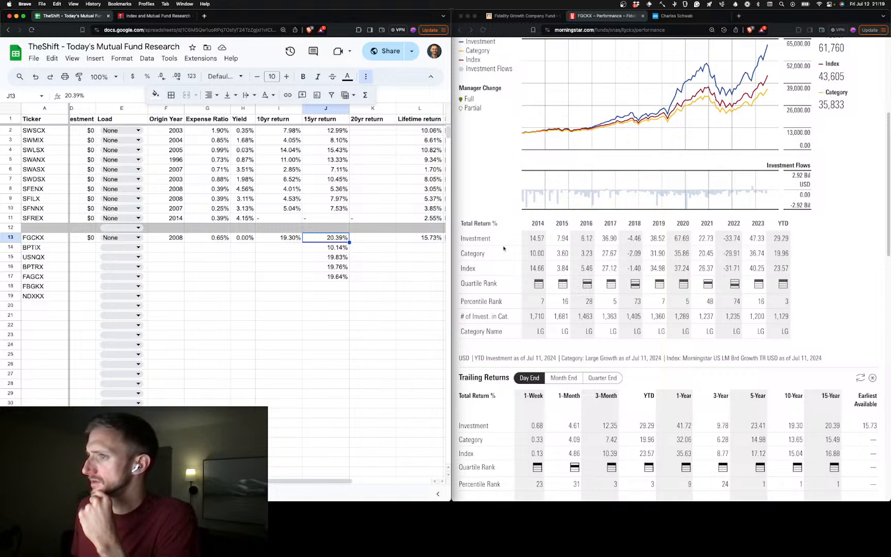
pyautogui.hscroll(2, 395, 261)
pyautogui.hscroll(-6, 412, 260)
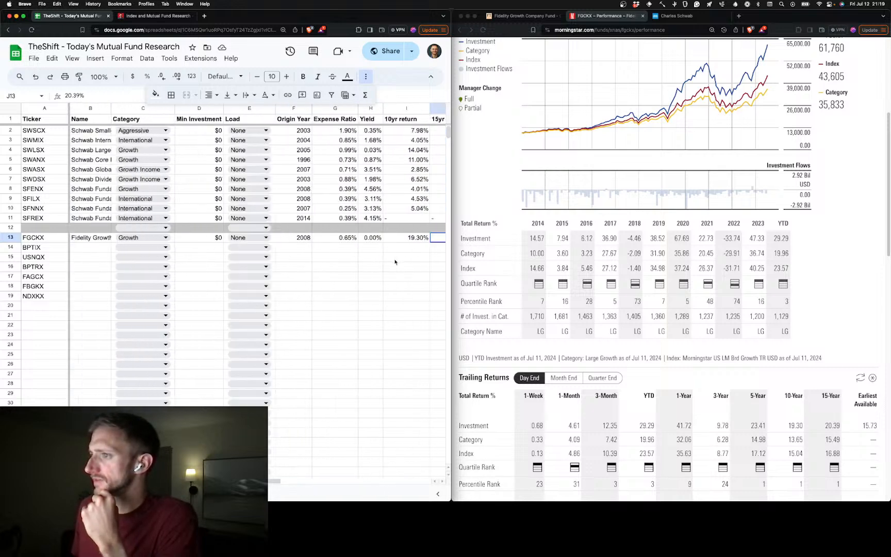
pyautogui.scroll(5, 656, 228)
pyautogui.scroll(-2, 656, 229)
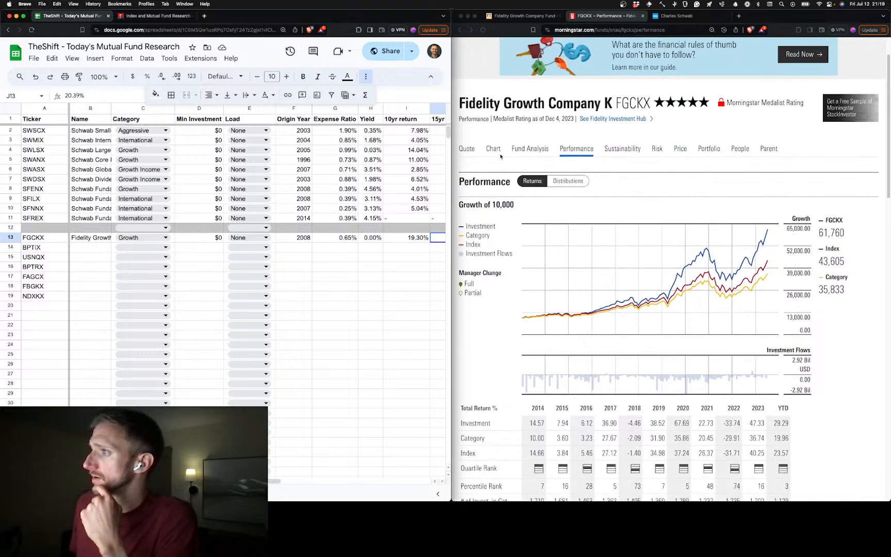
pyautogui.click(467, 149)
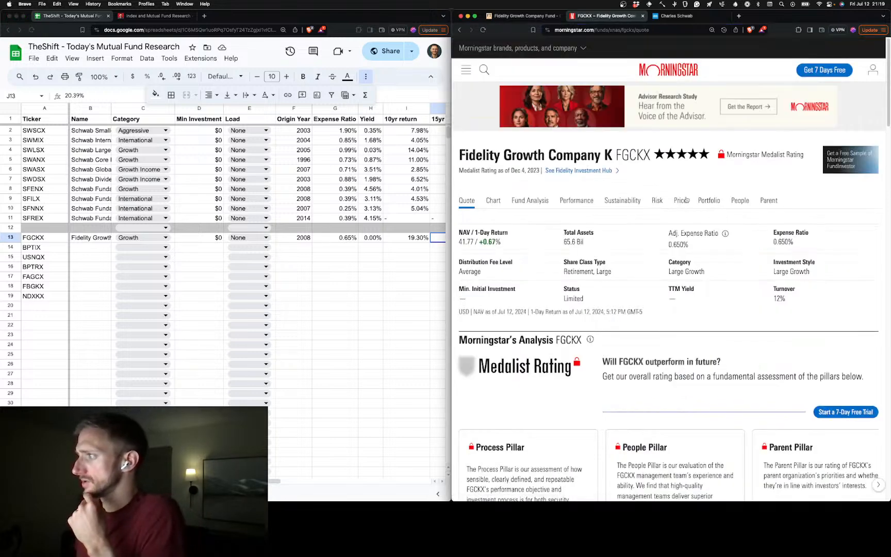
pyautogui.click(503, 16)
pyautogui.scroll(-5, 779, 289)
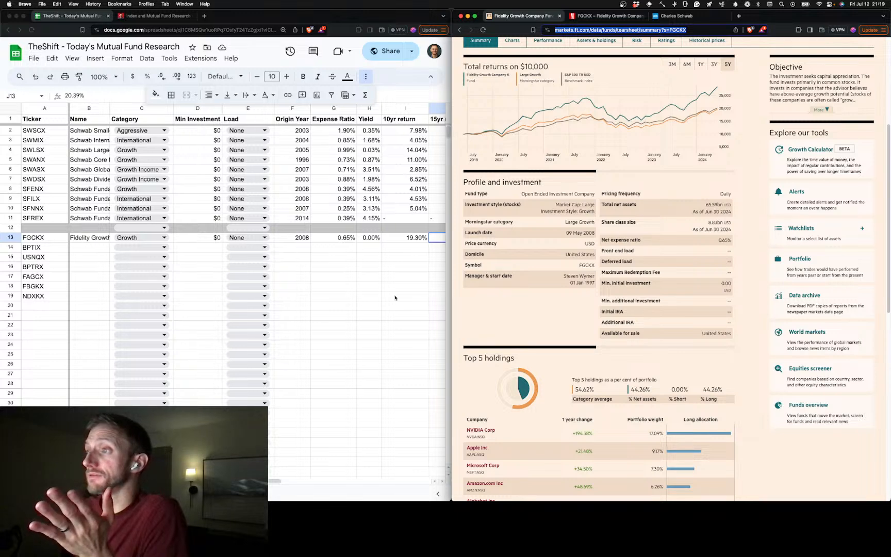
# Copy the "-" placeholder from SFREX's 20yr return in K11 into the FGCKX fund's 20yr return in K13
pyautogui.hscroll(5, 366, 293)
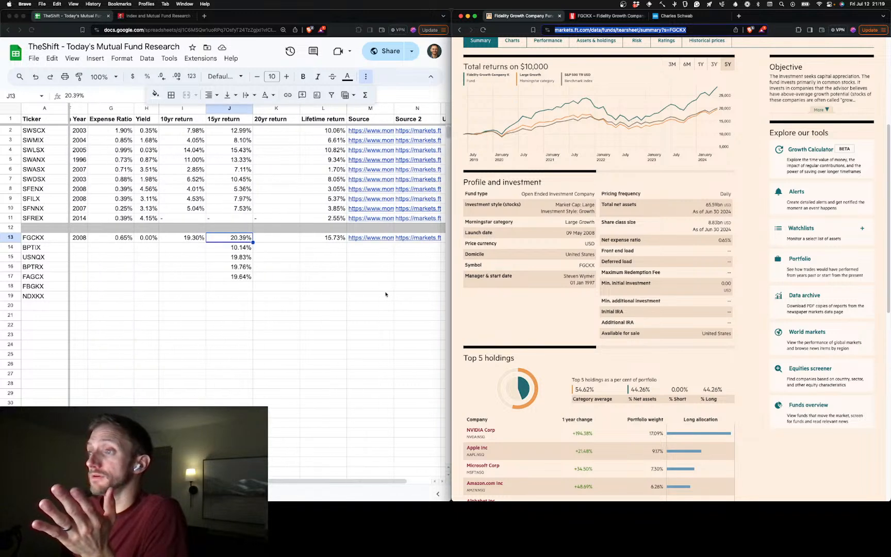
pyautogui.click(294, 241)
pyautogui.click(295, 241)
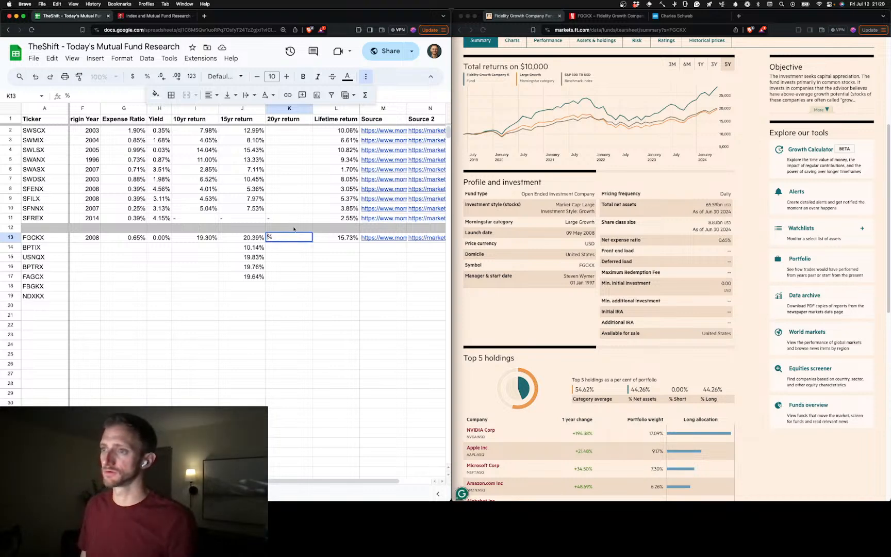
pyautogui.click(293, 219)
pyautogui.press('super+c')
pyautogui.click(291, 238)
pyautogui.press('super+v')
pyautogui.click(292, 285)
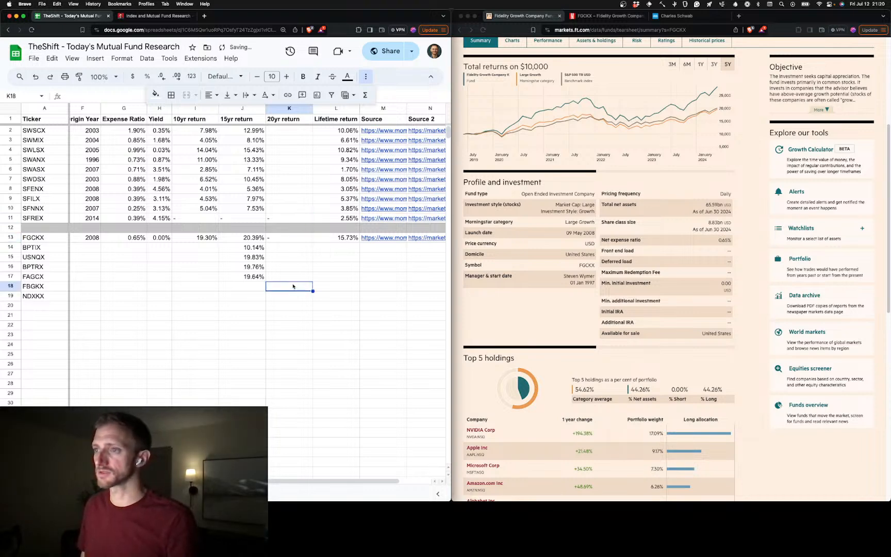
pyautogui.hscroll(-1, 291, 285)
pyautogui.hscroll(-3, 291, 285)
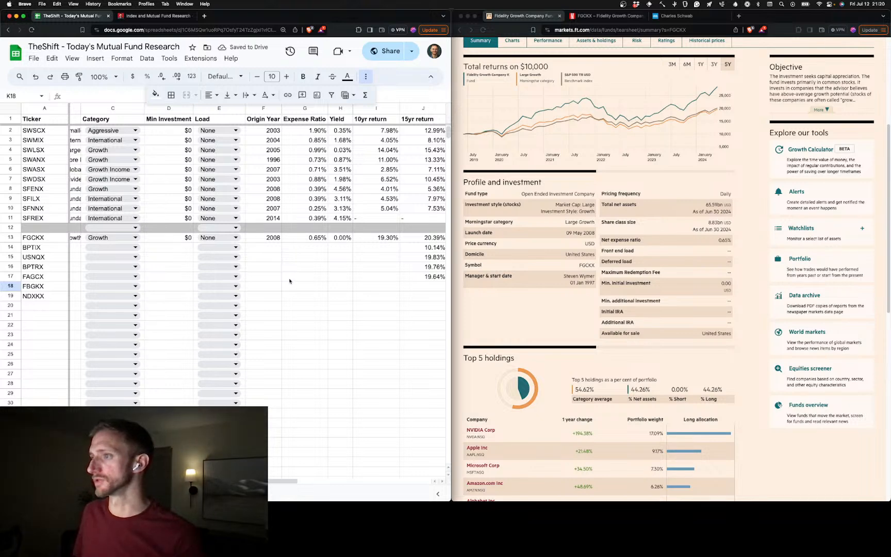
# Review the FGCKX row across all its columns and look over Schwab's mutual fund screener
pyautogui.hscroll(1, 289, 281)
pyautogui.hscroll(4, 289, 281)
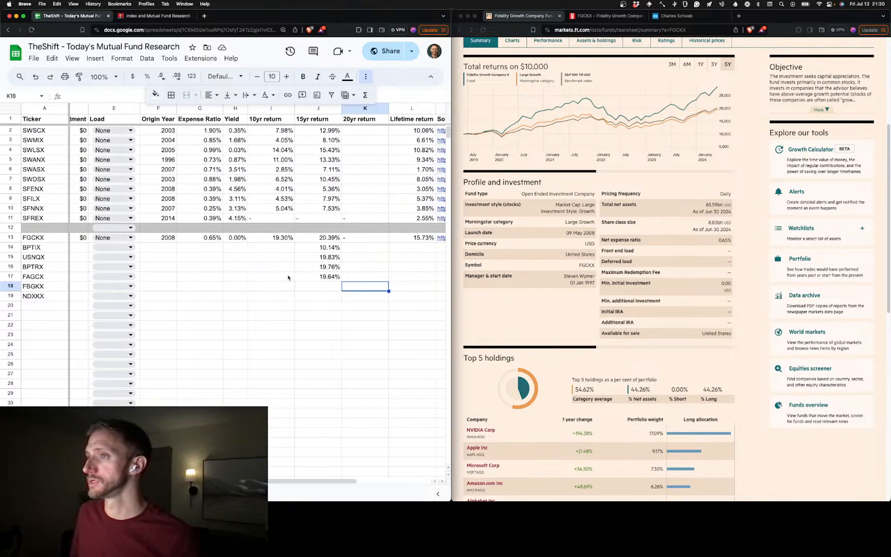
pyautogui.hscroll(-4, 287, 277)
pyautogui.hscroll(5, 288, 278)
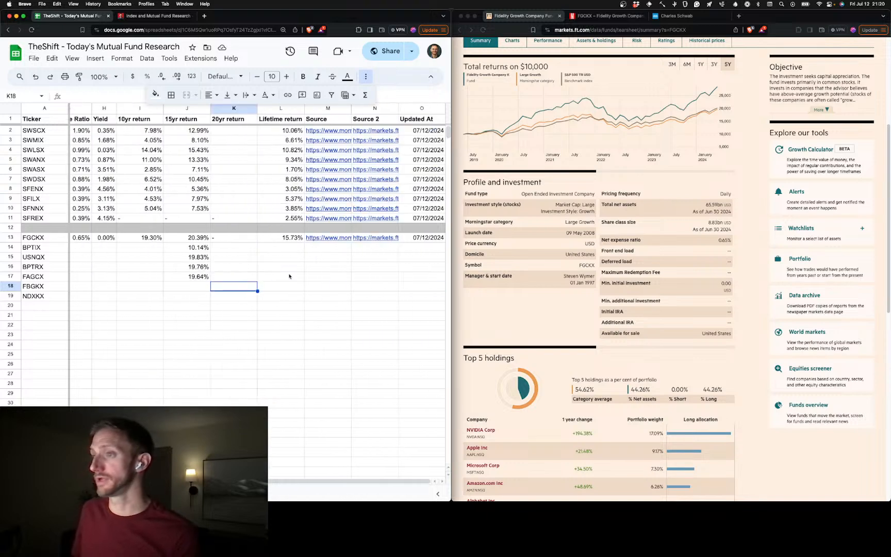
pyautogui.hscroll(-5, 237, 285)
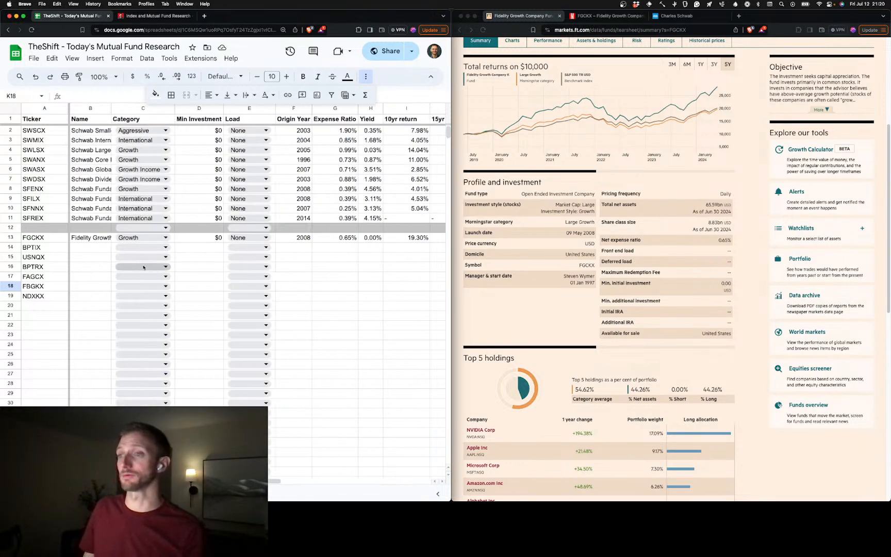
pyautogui.click(769, 174)
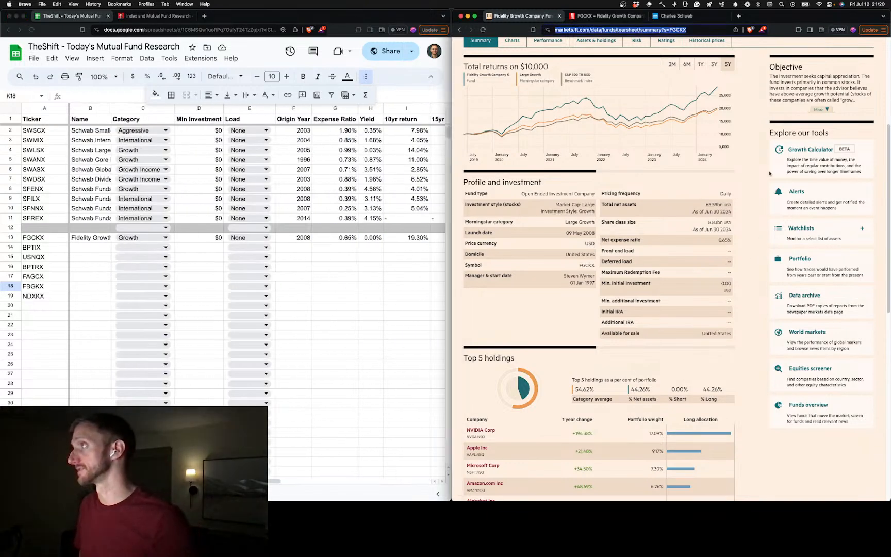
pyautogui.click(669, 17)
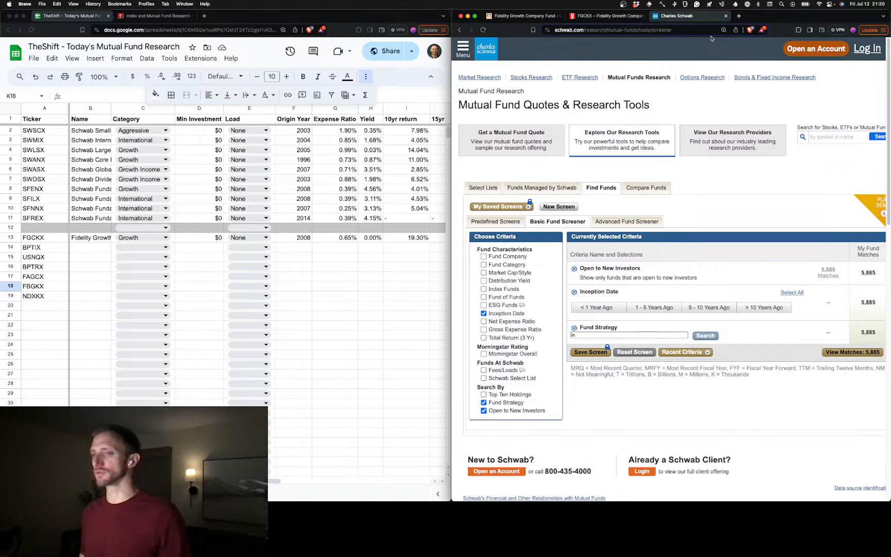
pyautogui.hscroll(3, 397, 230)
pyautogui.hscroll(-3, 350, 267)
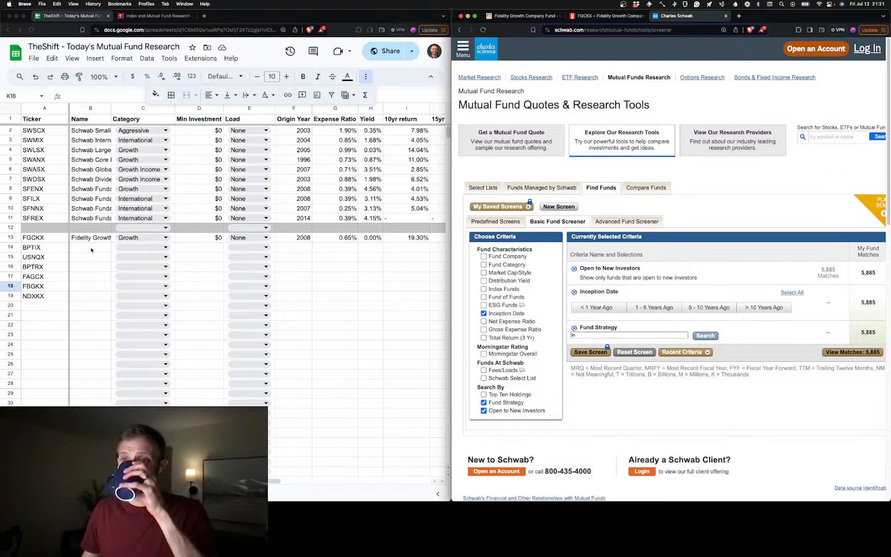
# Copy the BPTIX ticker from A14 and load that fund's Financial Times summary page by swapping the ticker in the address
pyautogui.click(61, 248)
pyautogui.click(59, 249)
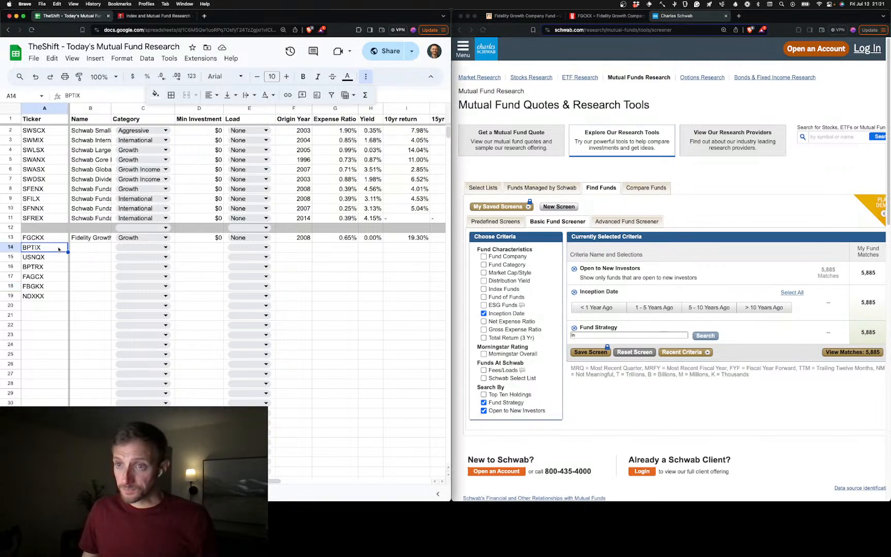
pyautogui.press('super+c')
pyautogui.click(509, 20)
pyautogui.click(588, 31)
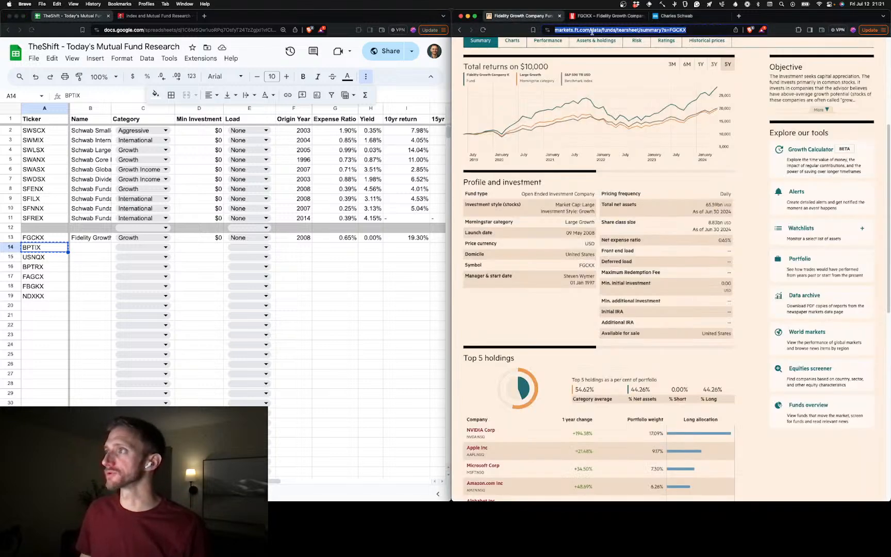
pyautogui.doubleClick(676, 29)
pyautogui.press('super+v')
pyautogui.press('Return')
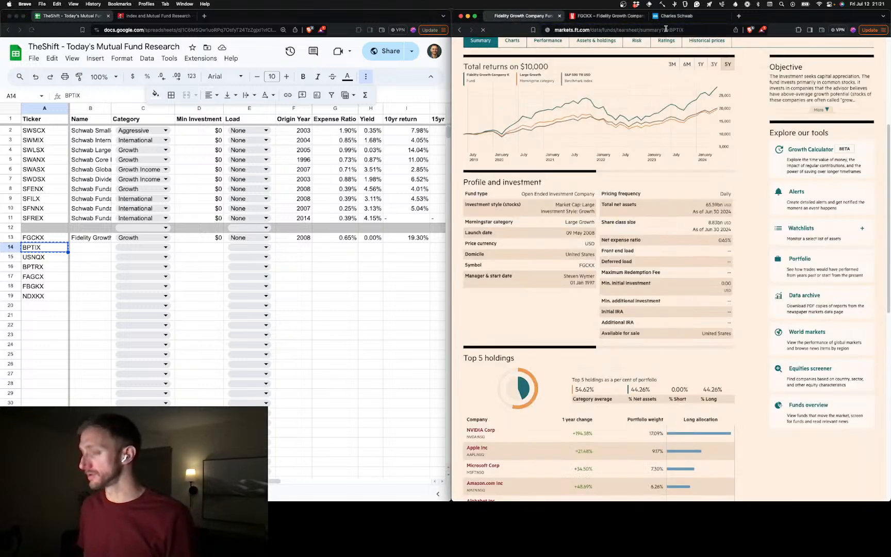
# Load the Morningstar quote page for BPTIX by replacing the ticker in the FGCKX page address
pyautogui.click(606, 15)
pyautogui.click(651, 29)
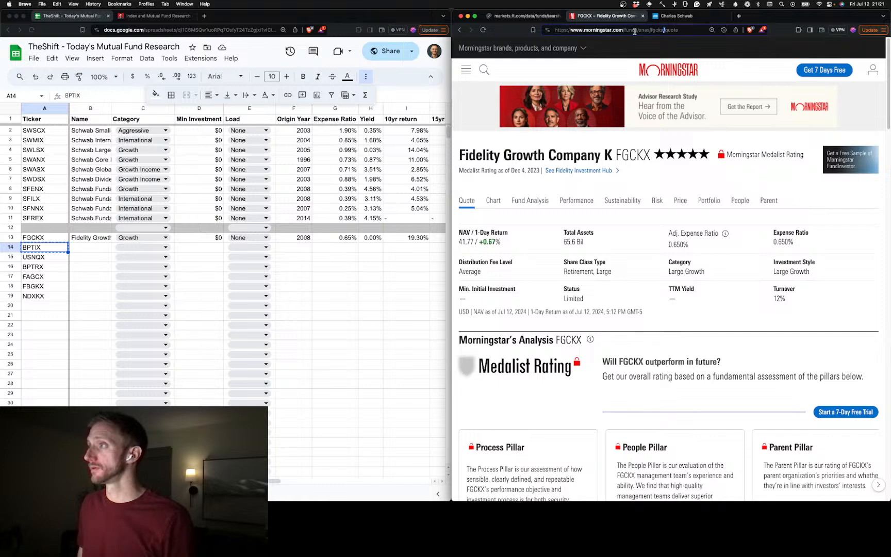
pyautogui.doubleClick(655, 29)
pyautogui.press('super+v')
pyautogui.press('Return')
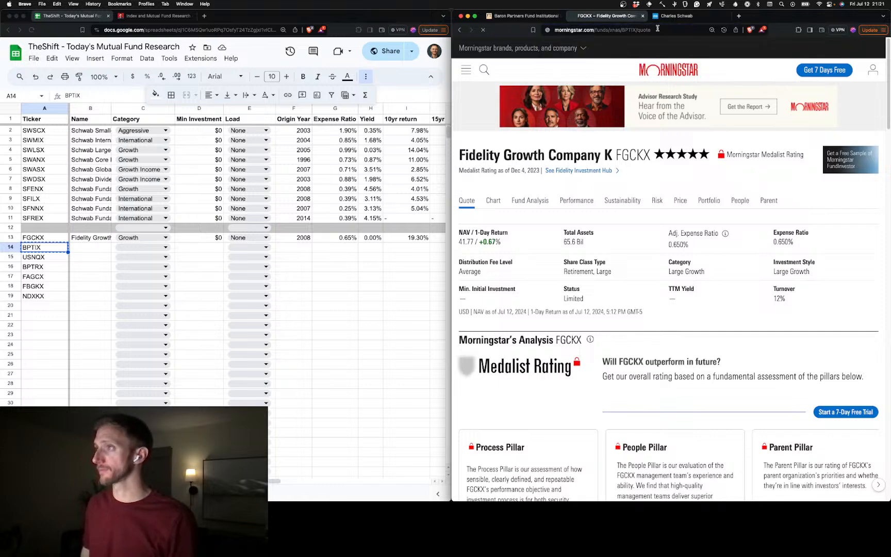
# Copy the BPTIX Financial Times page link into the fund's Source 2 cell, N14
pyautogui.click(525, 17)
pyautogui.click(591, 29)
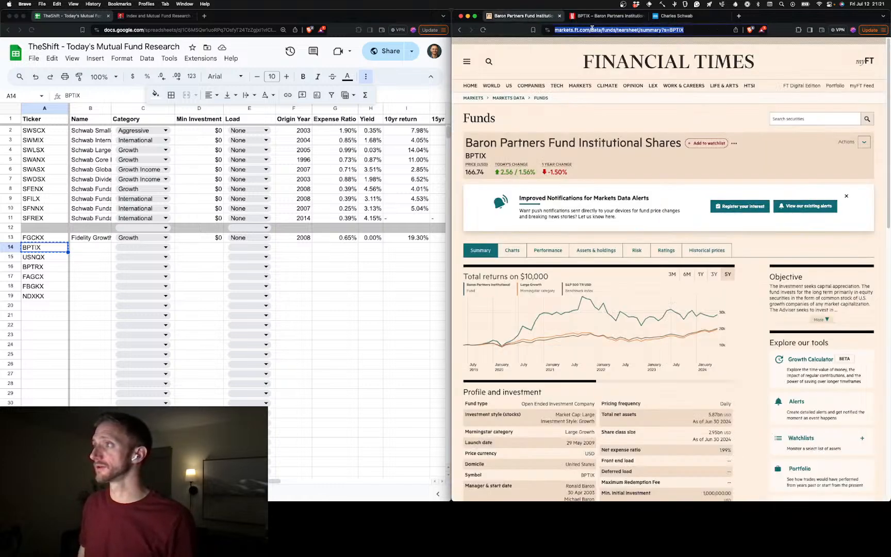
pyautogui.hscroll(5, 307, 241)
pyautogui.press('super+c')
pyautogui.click(374, 247)
pyautogui.press('super+v')
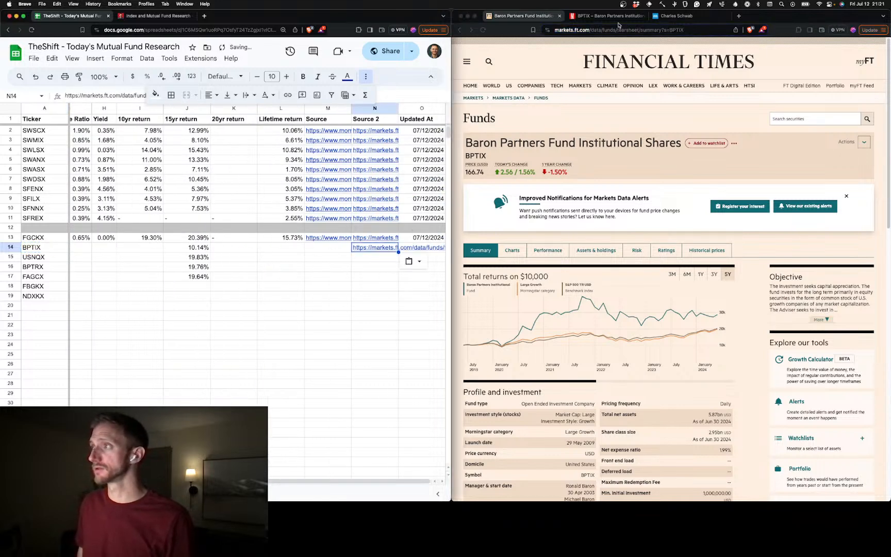
# Copy the BPTIX Morningstar quote page link into the fund's Source cell, M14
pyautogui.click(610, 17)
pyautogui.click(618, 31)
pyautogui.press('super+c')
pyautogui.click(327, 247)
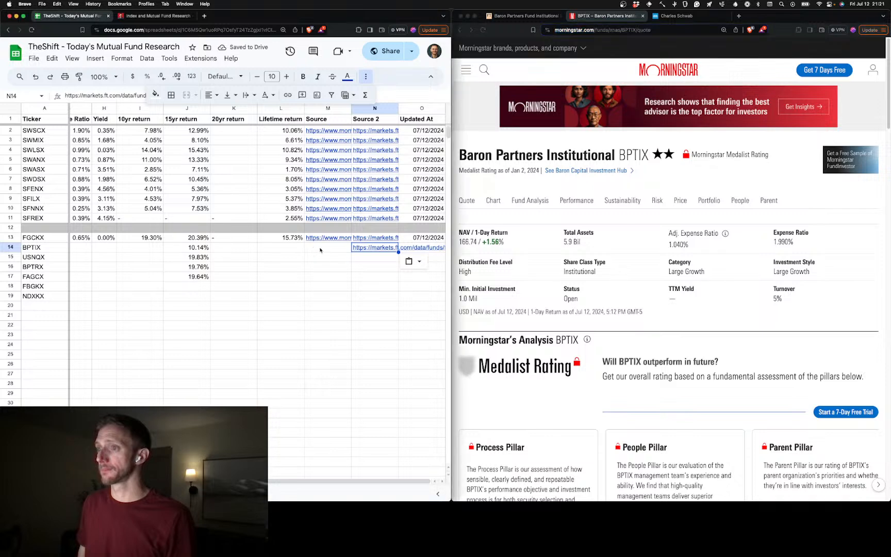
pyautogui.press('super+v')
pyautogui.click(328, 286)
# Set the BPTIX fund's Updated At date in row 14 to 07/12/2024
pyautogui.click(420, 247)
pyautogui.write('07/12/2024')
pyautogui.click(309, 294)
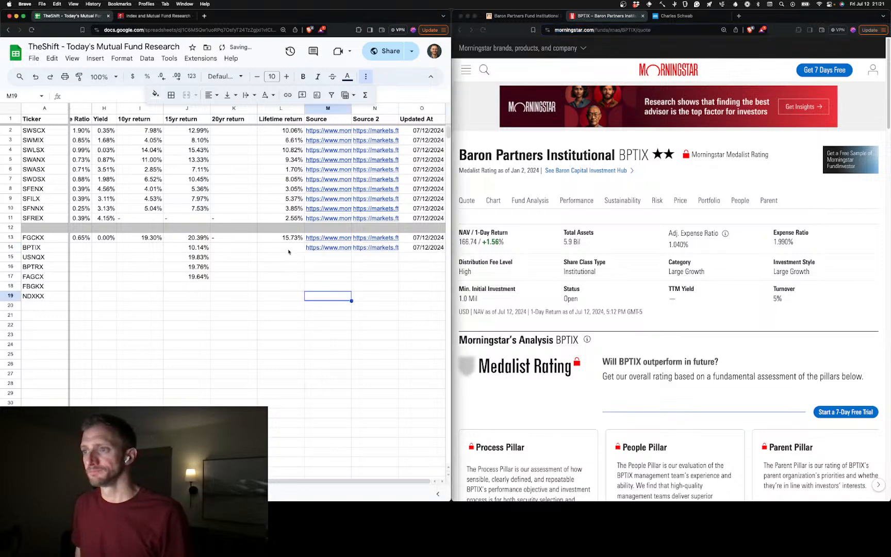
# Check the BPTIX yield on Morningstar and enter 0% as the fund's yield in row 14
pyautogui.click(507, 232)
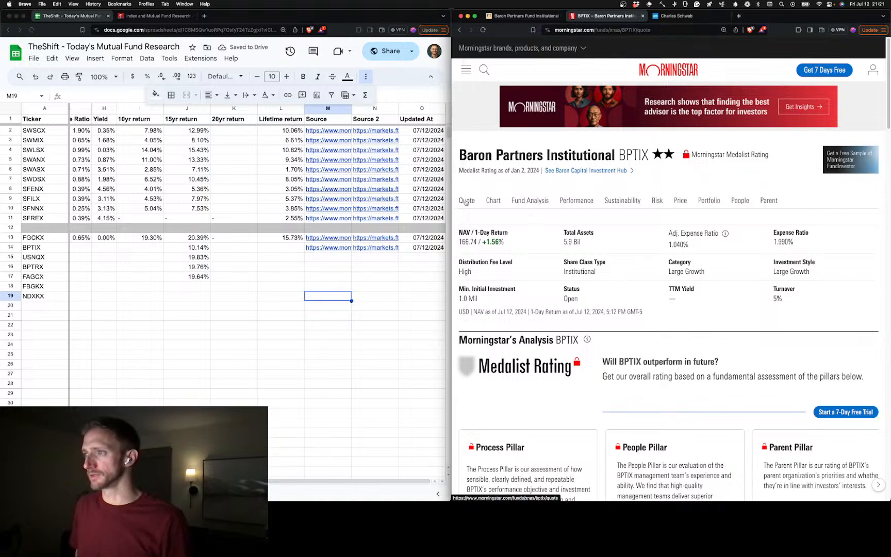
pyautogui.click(111, 248)
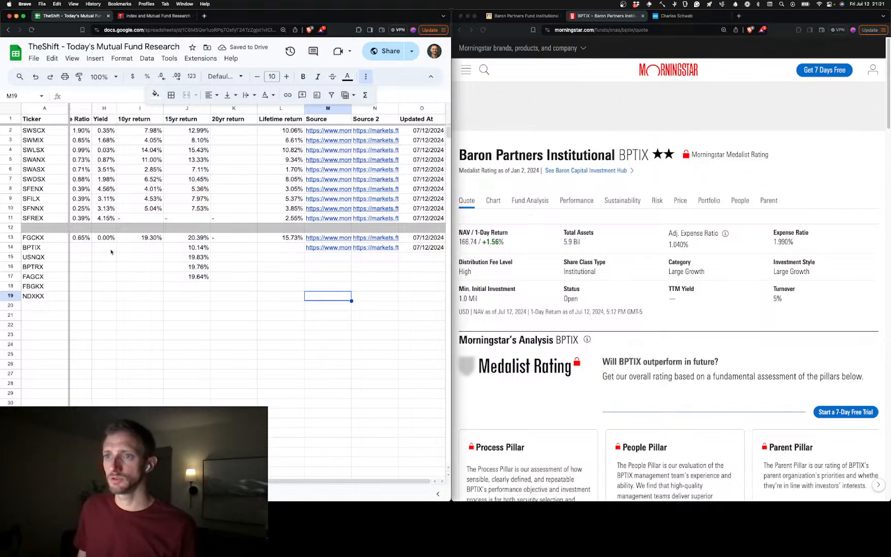
pyautogui.write('0')
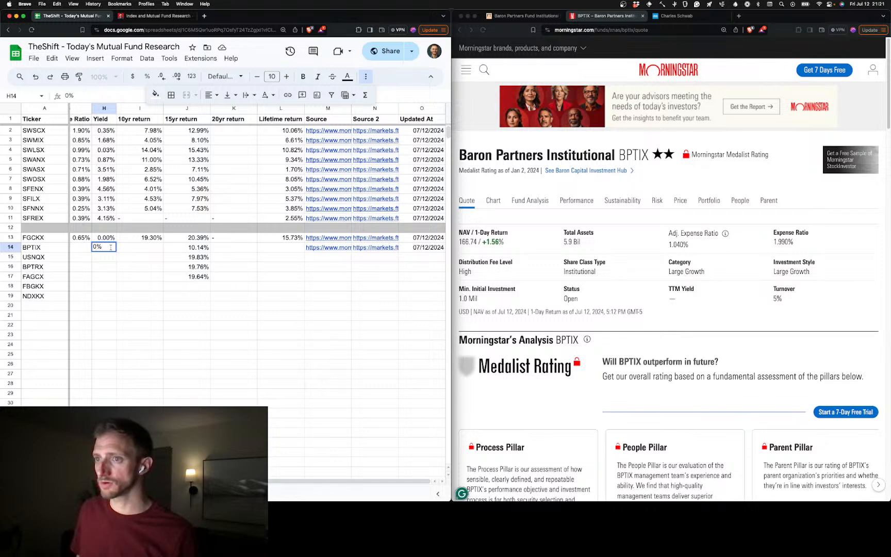
# Examine the BPTIX trailing returns on the fund's Morningstar performance page, including the earliest available column
pyautogui.click(576, 200)
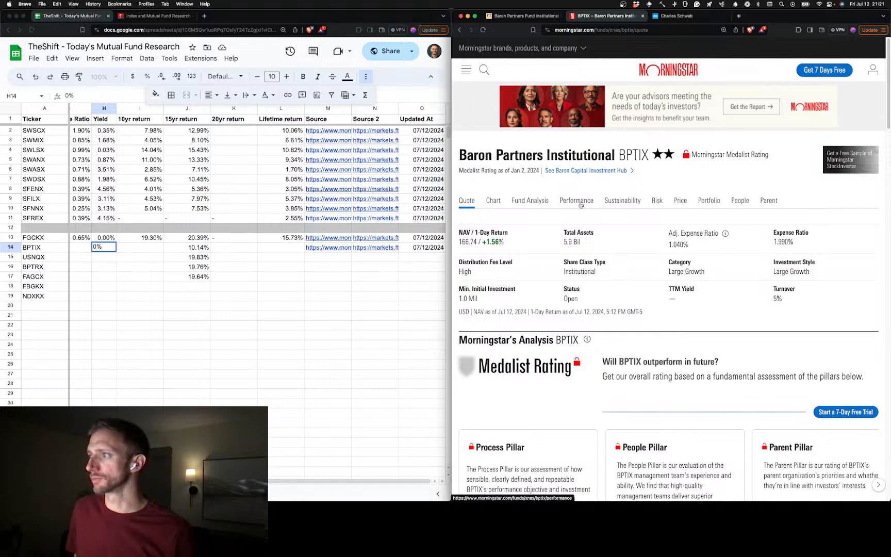
pyautogui.scroll(-10, 635, 368)
pyautogui.scroll(-2, 634, 368)
pyautogui.hscroll(2, 634, 367)
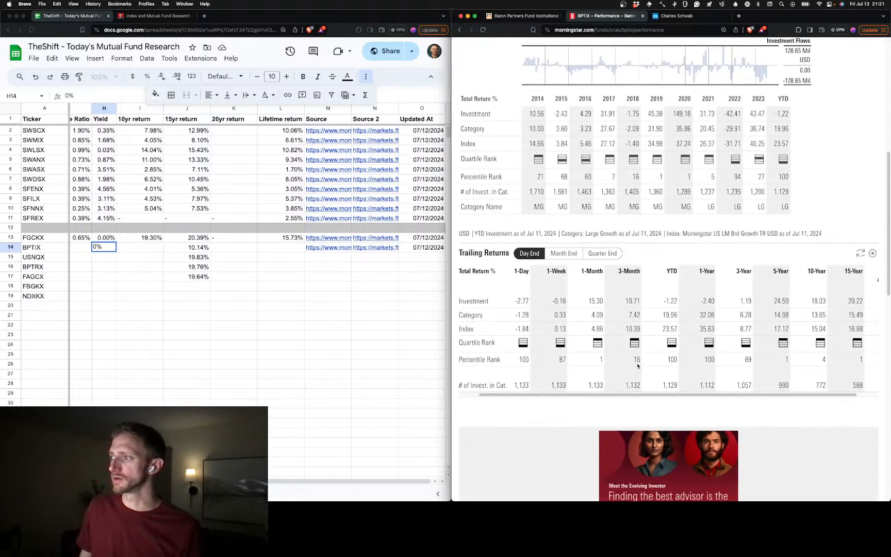
# Copy the fund name "Baron Partners Fund Institutional Shares" from the Financial Times page into the BPTIX Name cell, B14
pyautogui.click(330, 334)
pyautogui.hscroll(-5, 297, 300)
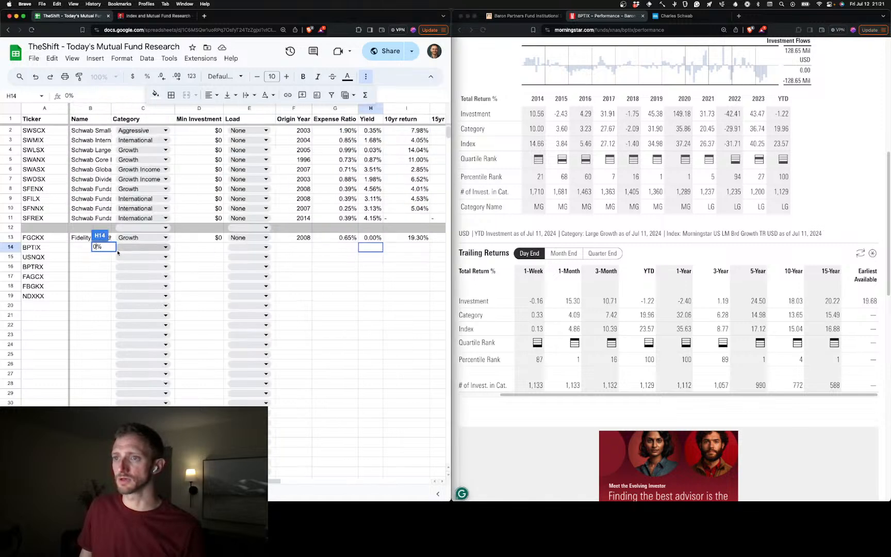
pyautogui.click(93, 250)
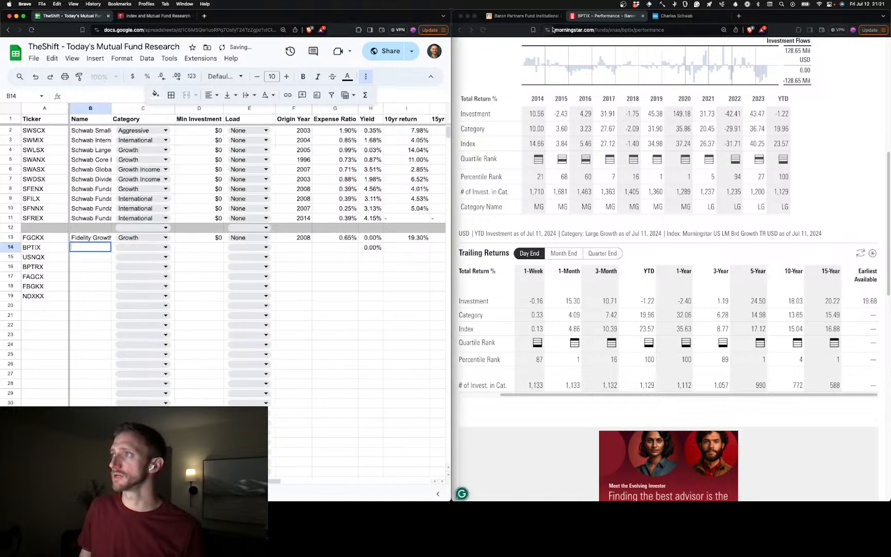
pyautogui.click(523, 15)
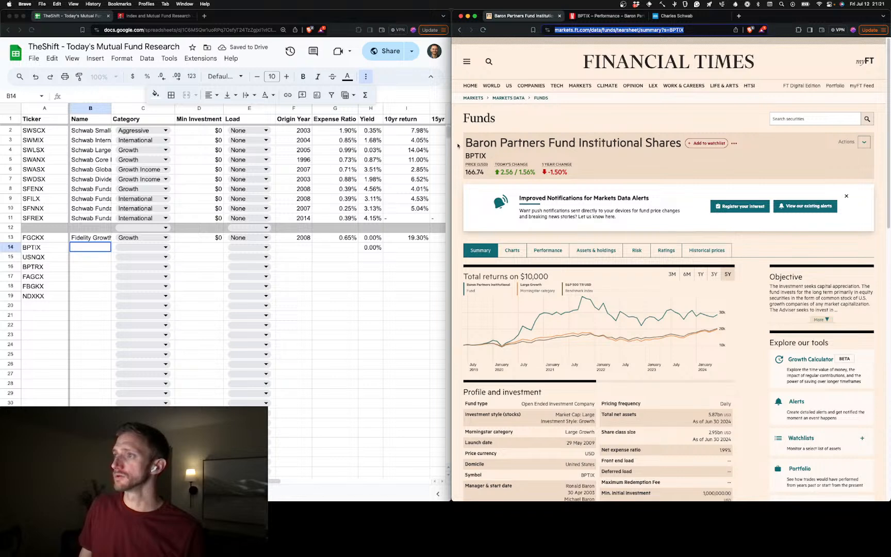
pyautogui.moveTo(469, 142); pyautogui.dragTo(679, 148)
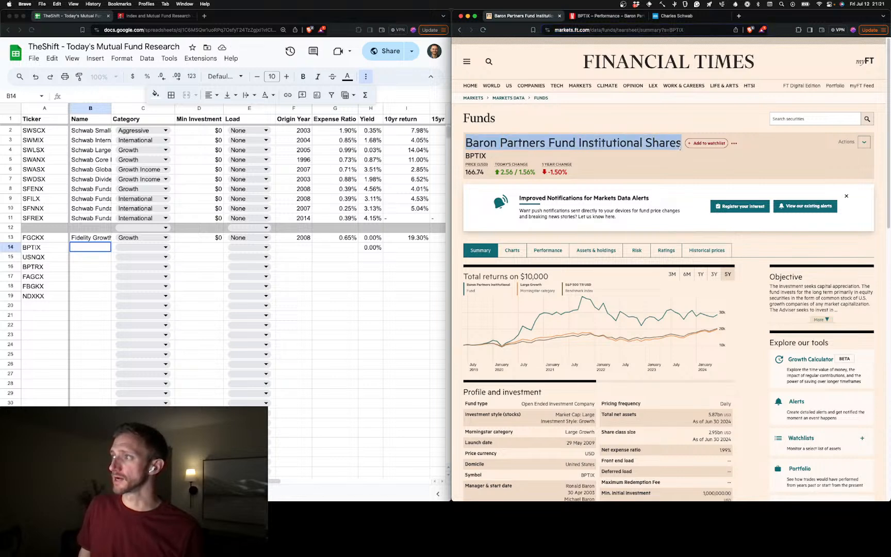
pyautogui.doubleClick(99, 248)
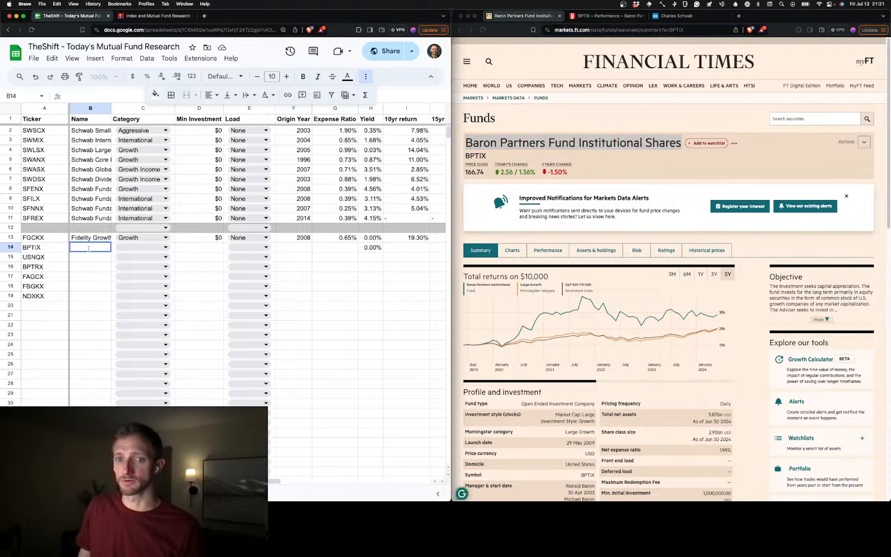
pyautogui.press('super+v')
pyautogui.click(214, 274)
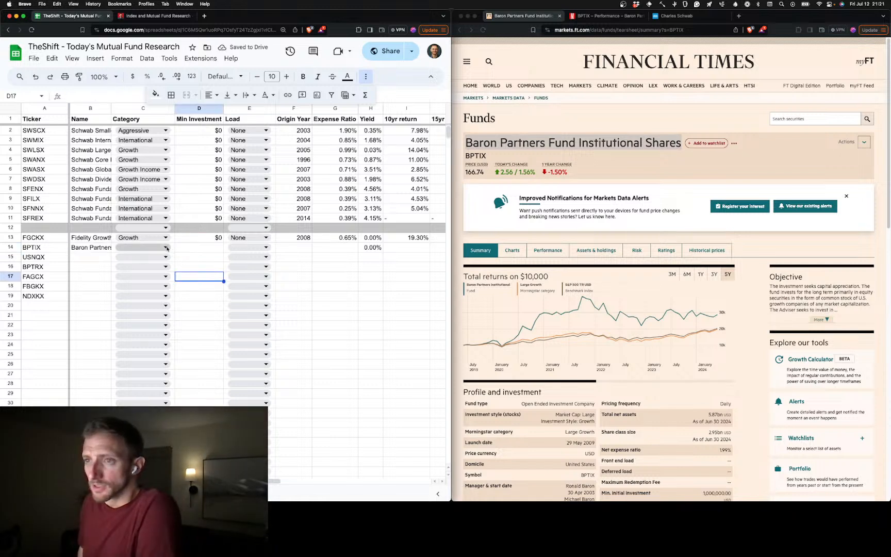
# Set the BPTIX fund's category to Growth and its minimum investment to $1,000,000 in row 14
pyautogui.click(166, 249)
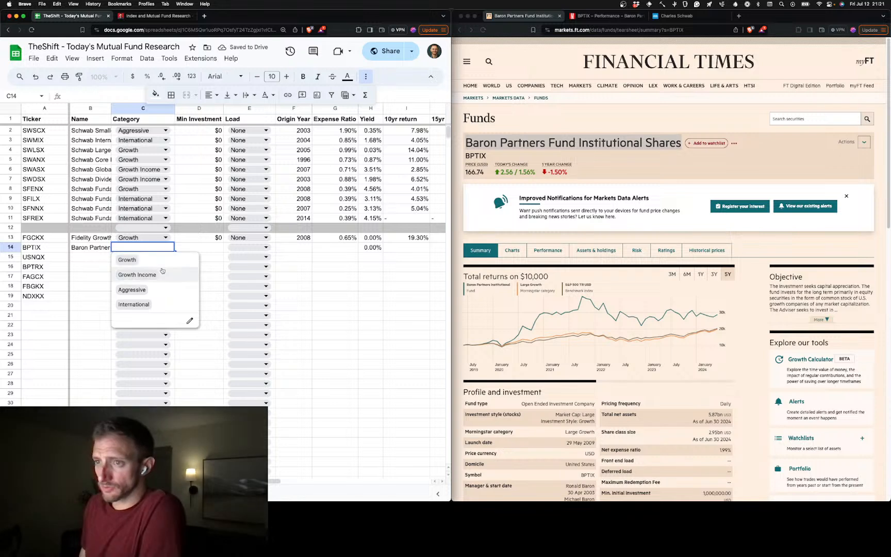
pyautogui.click(129, 259)
pyautogui.click(193, 251)
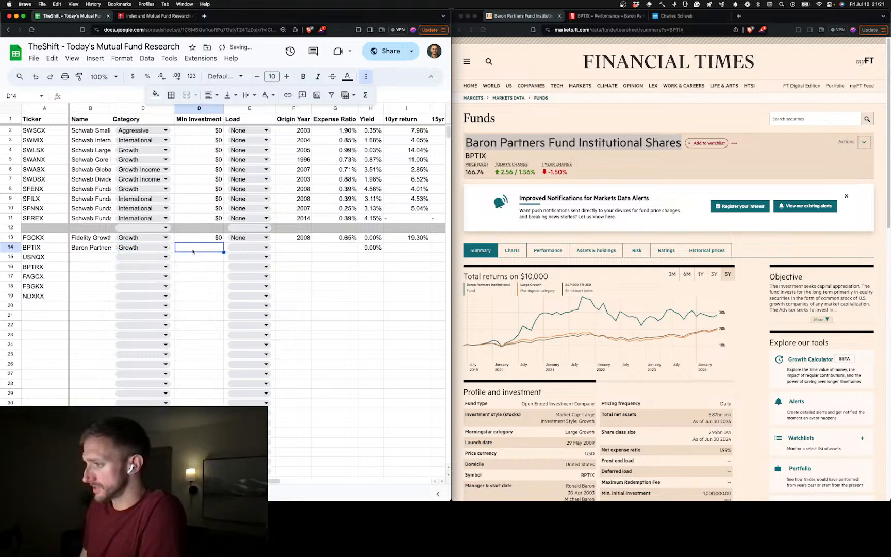
pyautogui.write('1,000')
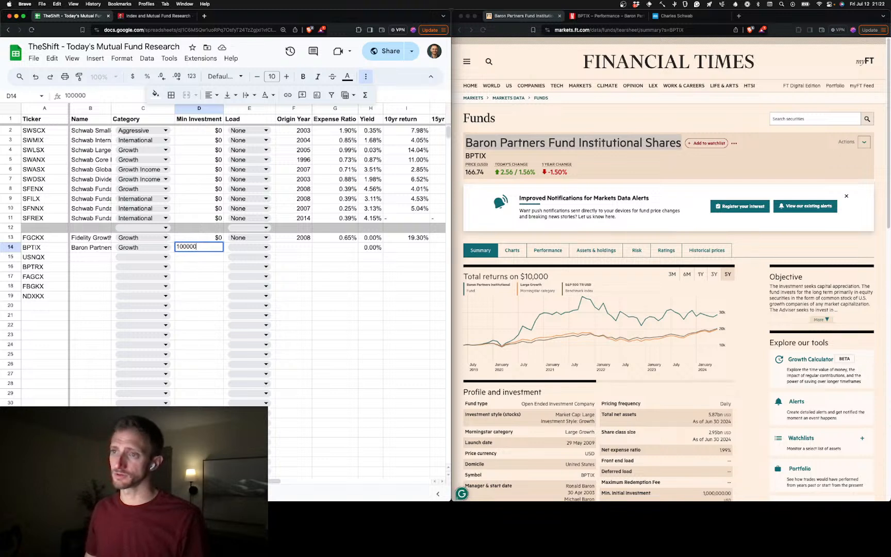
pyautogui.write(',000')
pyautogui.press('Tab')
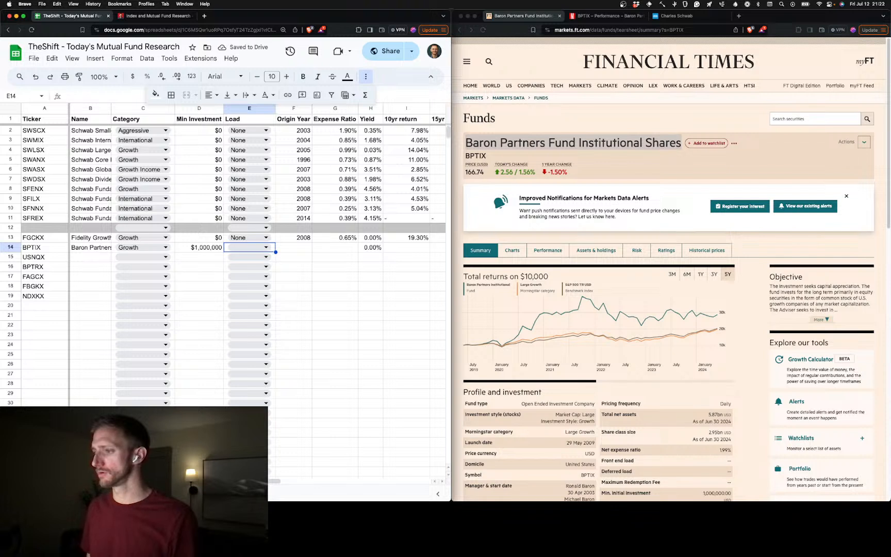
# Set the BPTIX fund's load in row 14 to None
pyautogui.press('Return')
pyautogui.press('Down')
pyautogui.press('Down')
pyautogui.press('Down')
pyautogui.press('Return')
# Enter 2009 as the BPTIX fund's origin year in F14
pyautogui.press('Right')
pyautogui.press('Right')
pyautogui.press('Right')
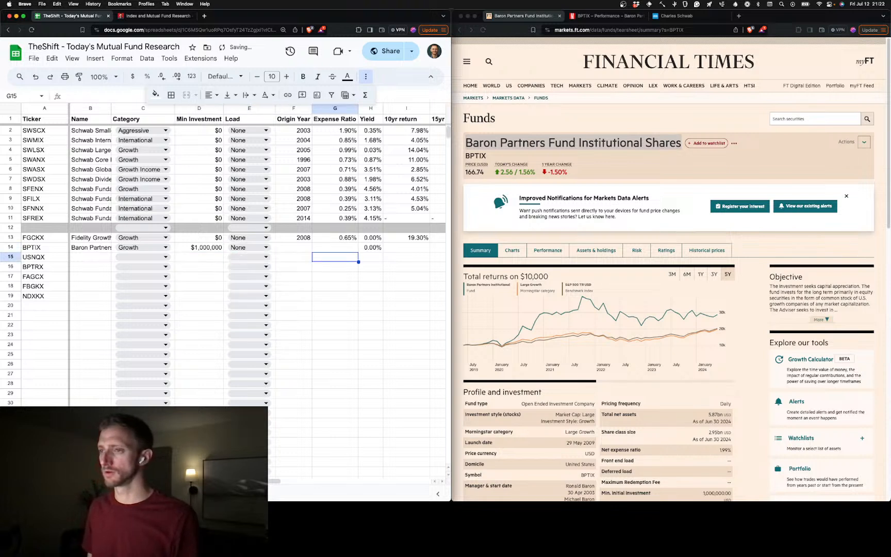
pyautogui.press('Left')
pyautogui.press('Up')
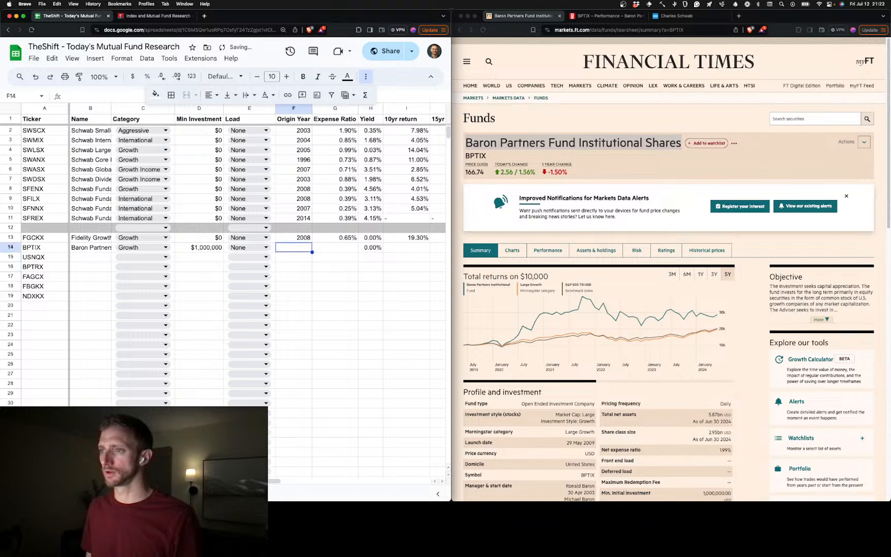
pyautogui.write('2009')
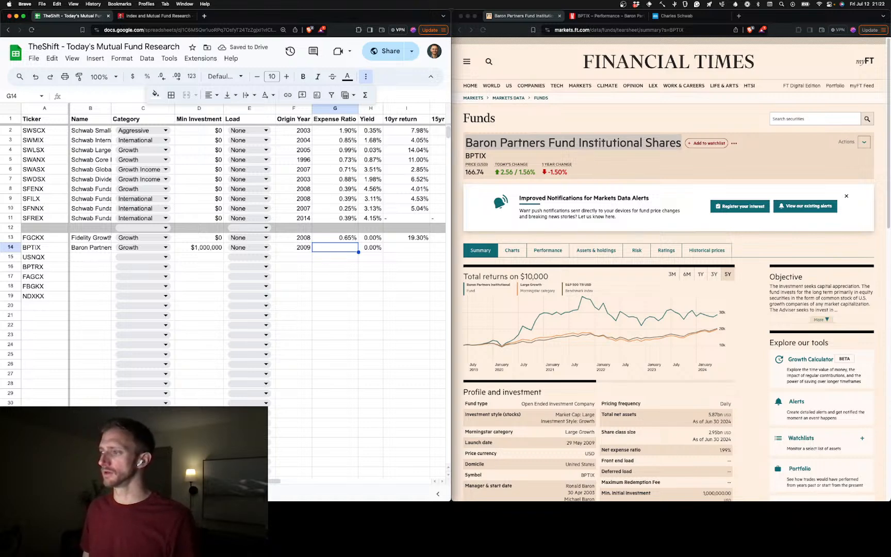
# Set the BPTIX fund's expense ratio in row 14 to 1.99%
pyautogui.write('1.99')
pyautogui.press('Tab')
pyautogui.press('Tab')
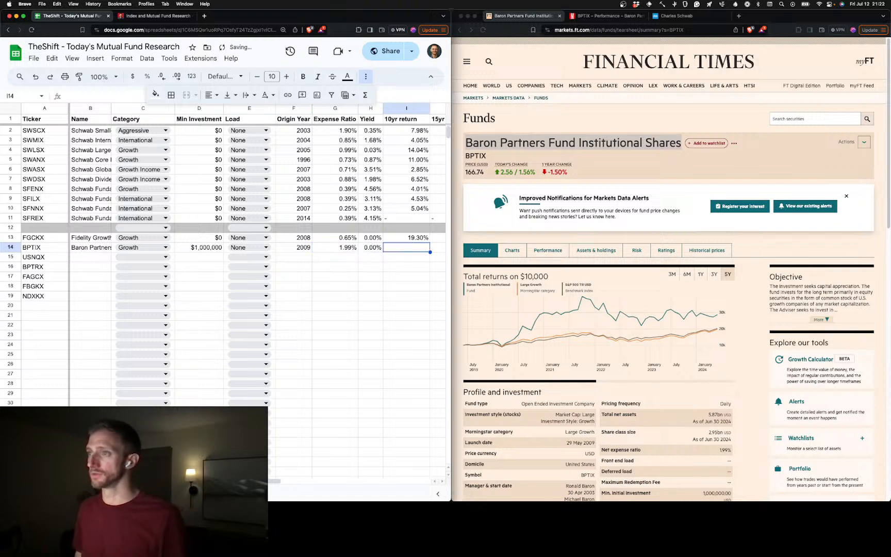
# Enter BPTIX's 10-year return from its Morningstar performance page, 18.03%, in I14
pyautogui.click(619, 18)
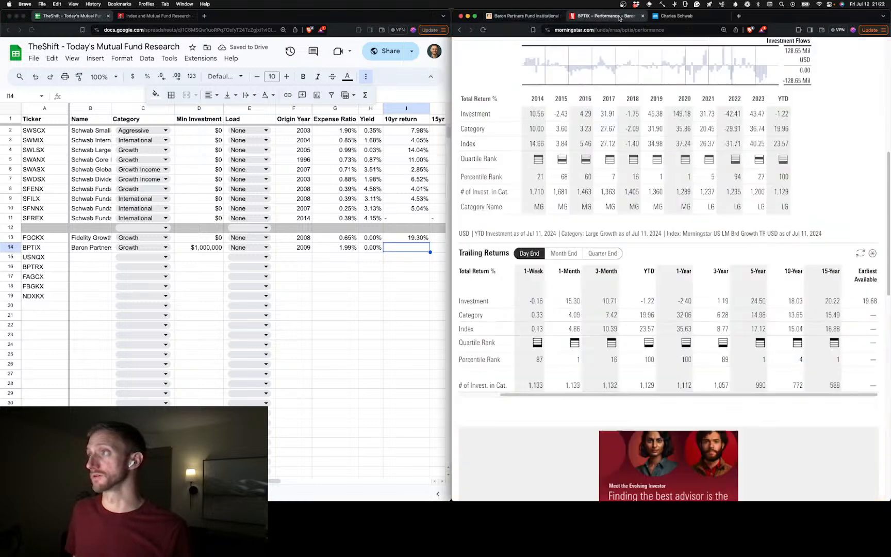
pyautogui.click(400, 250)
pyautogui.write('18%')
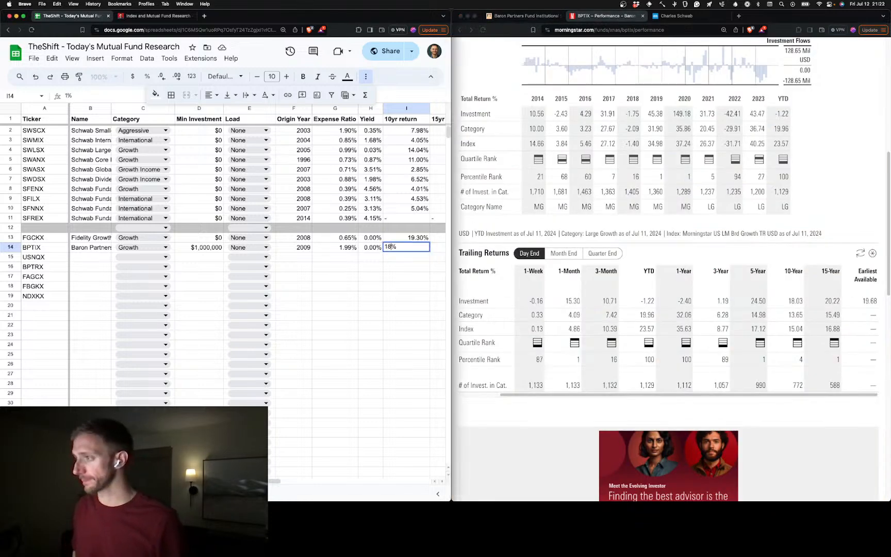
pyautogui.write('.03')
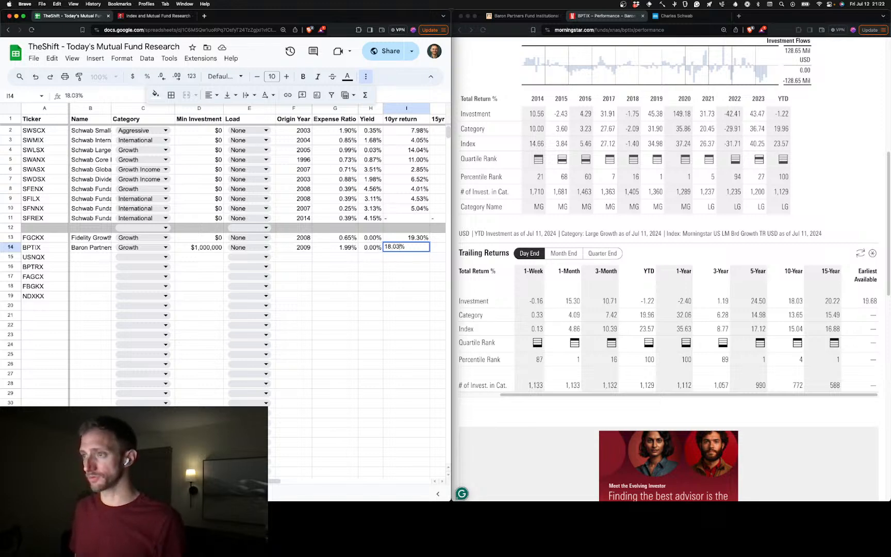
pyautogui.press('Tab')
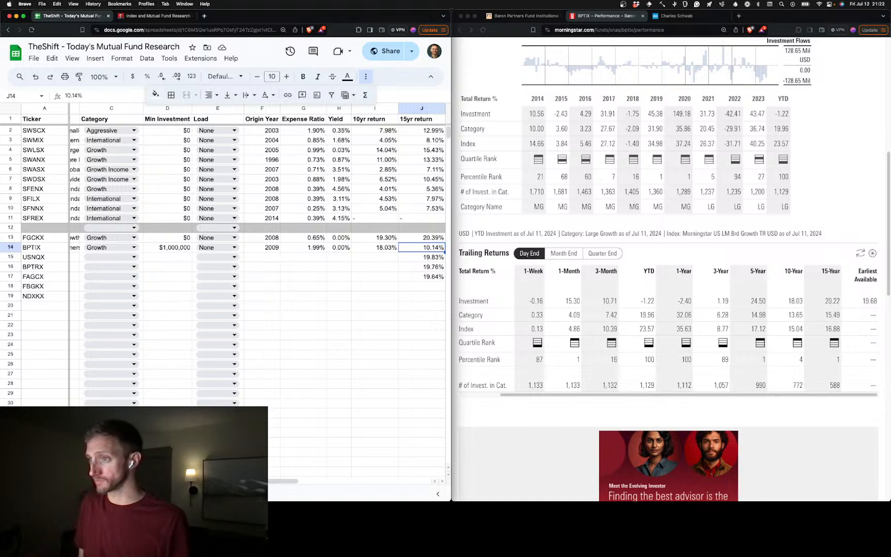
# Set BPTIX's 15-year return in row 14 to 20.22%
pyautogui.write('20')
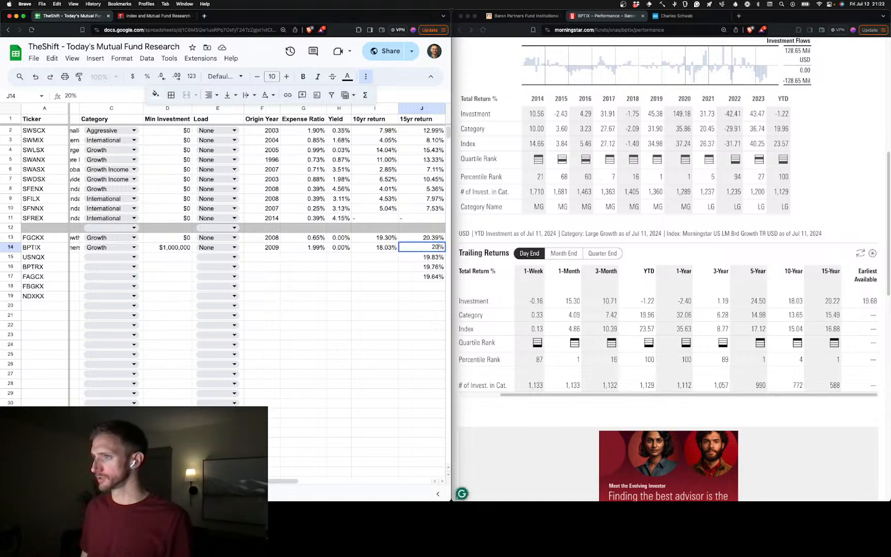
pyautogui.write('.22')
pyautogui.press('Tab')
pyautogui.press('Tab')
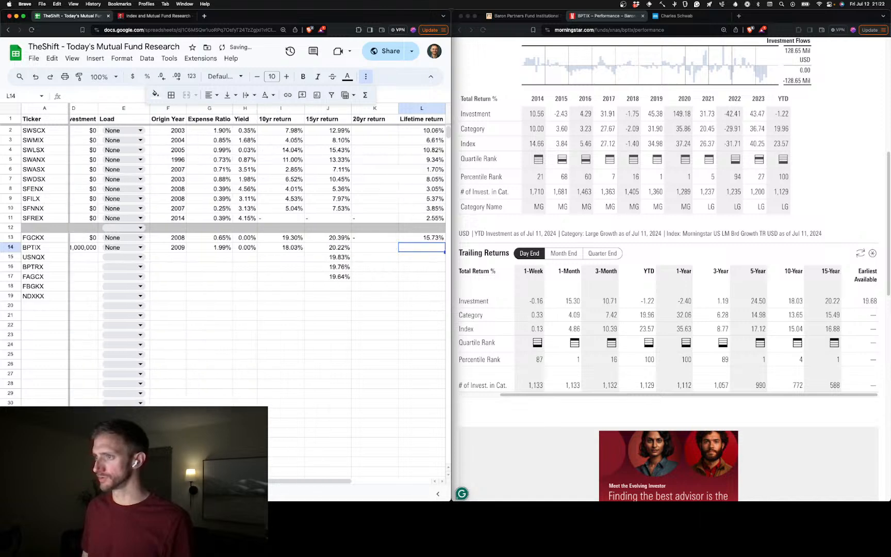
# Enter 19.68% as BPTIX's lifetime return in L14
pyautogui.write('19')
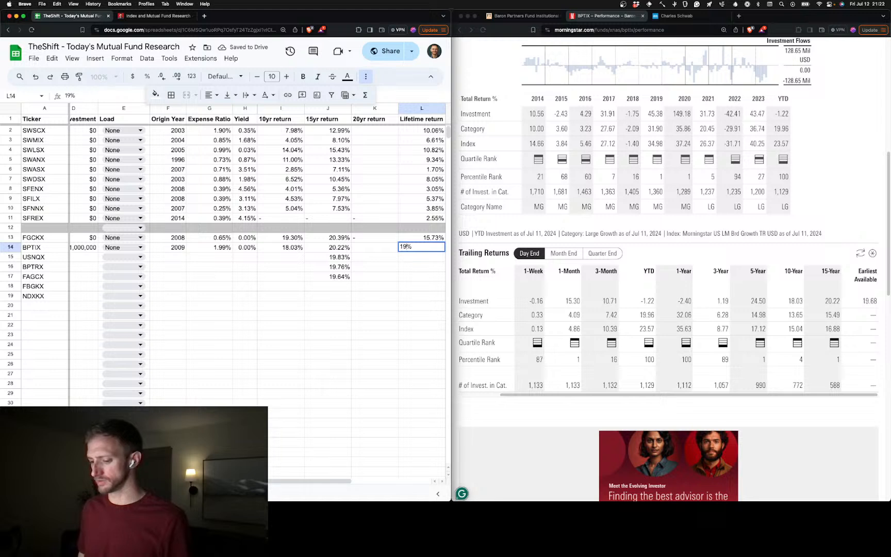
pyautogui.write('68')
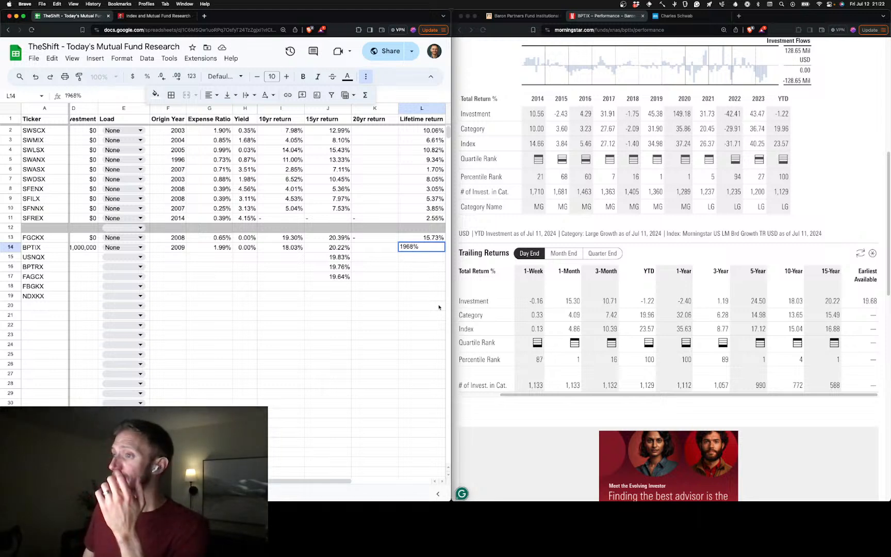
pyautogui.click(405, 247)
pyautogui.write('.')
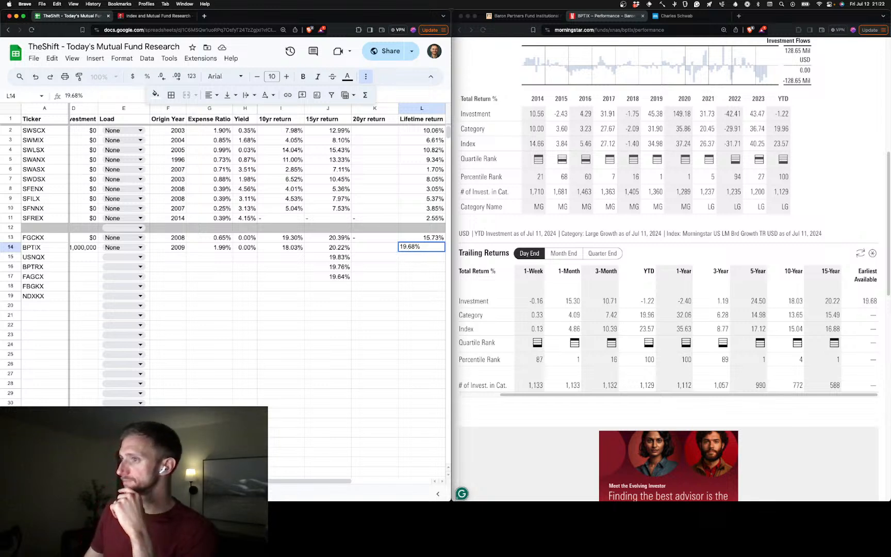
pyautogui.click(415, 281)
# Copy the ticker USNQX from A15 and load that fund's performance page on Morningstar
pyautogui.hscroll(-5, 381, 289)
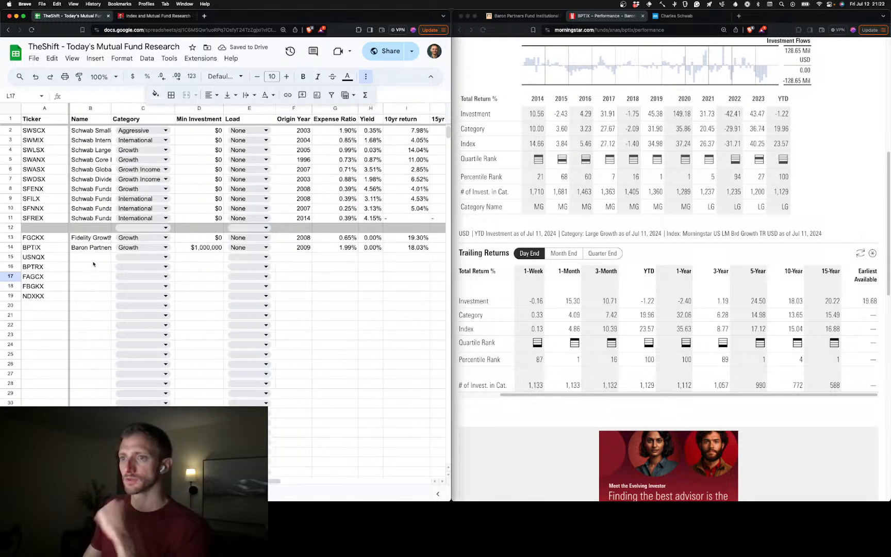
pyautogui.click(34, 266)
pyautogui.click(37, 258)
pyautogui.hscroll(1, 172, 304)
pyautogui.hscroll(5, 171, 304)
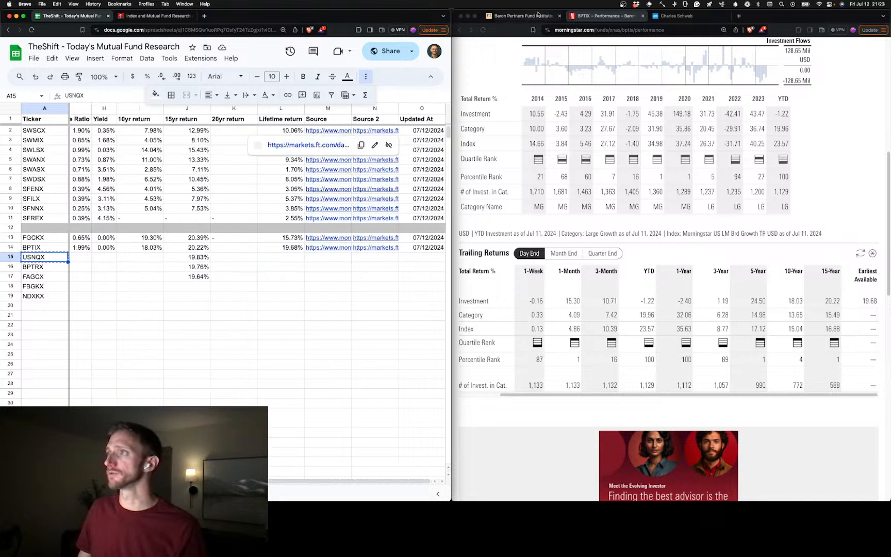
pyautogui.click(621, 30)
pyautogui.doubleClick(621, 30)
pyautogui.write('USNQX')
pyautogui.press('Return')
# Load the Financial Times fund summary page for USNQX
pyautogui.click(526, 16)
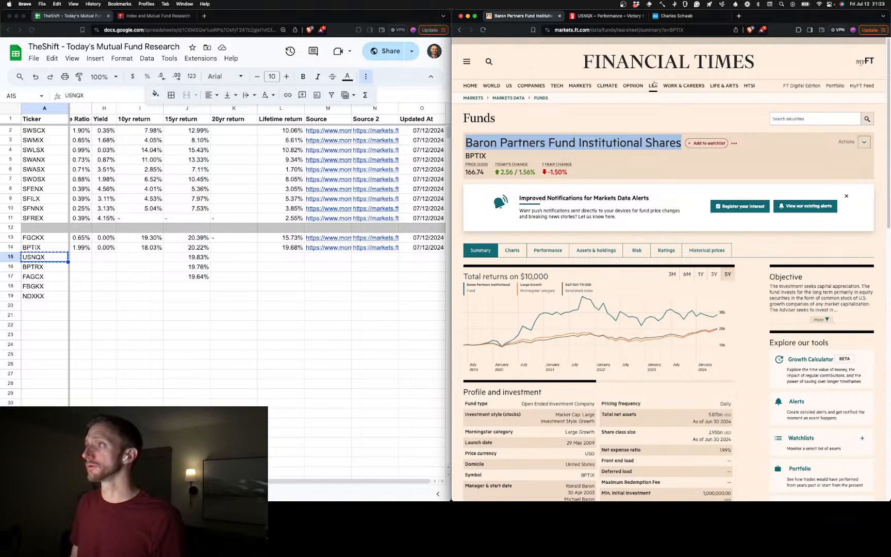
pyautogui.doubleClick(681, 29)
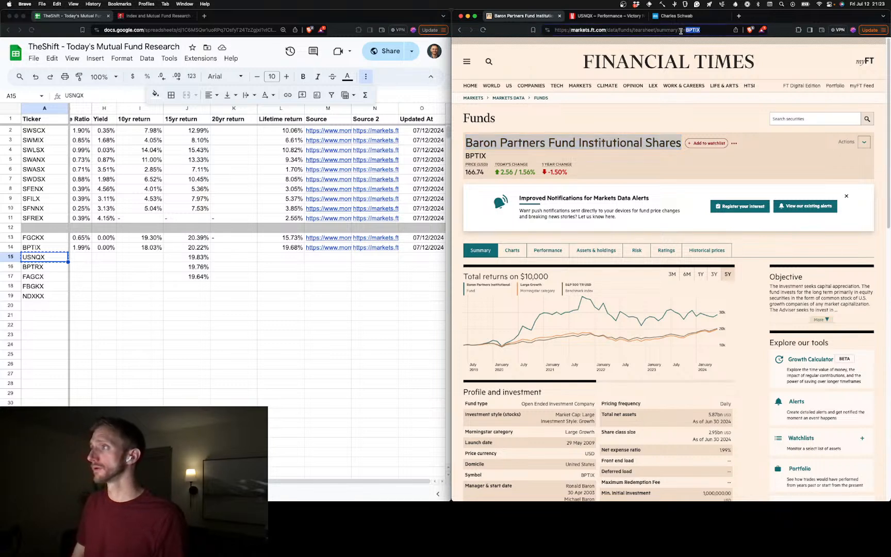
pyautogui.write('USNQX')
pyautogui.press('Return')
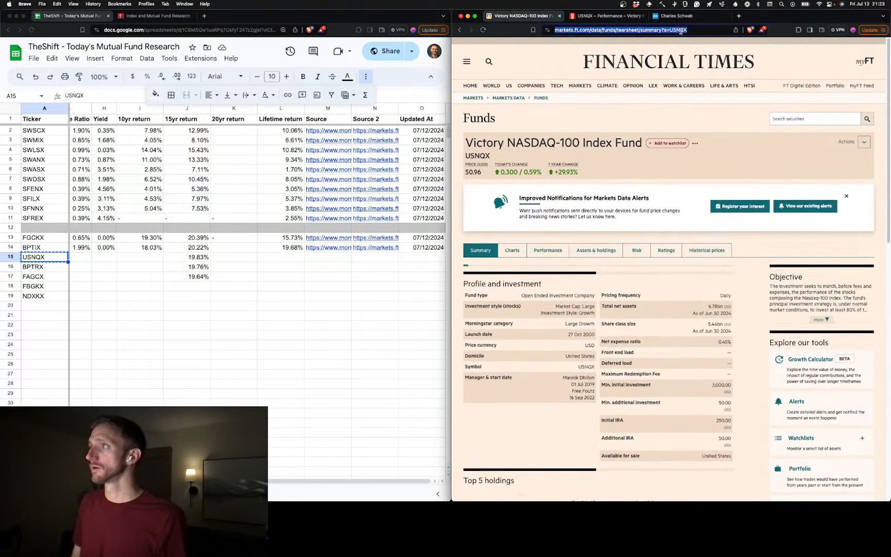
# Add the USNQX Financial Times page link as Source 2 in row 15, with 07/12/2024 as its update date
pyautogui.hscroll(-5, 324, 266)
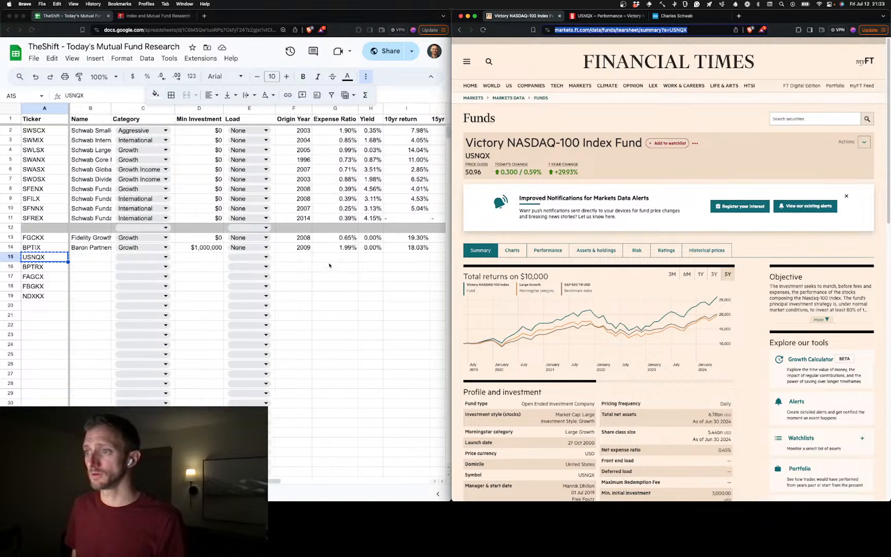
pyautogui.hscroll(5, 324, 266)
pyautogui.click(376, 262)
pyautogui.click(376, 262)
pyautogui.write('https://markets.ft.com/data/funds/tearsheet/summary?s=USNQX')
pyautogui.press('Tab')
pyautogui.write('dd')
# Copy the link of USNQX's Morningstar quote page into the Source cell M15
pyautogui.click(345, 258)
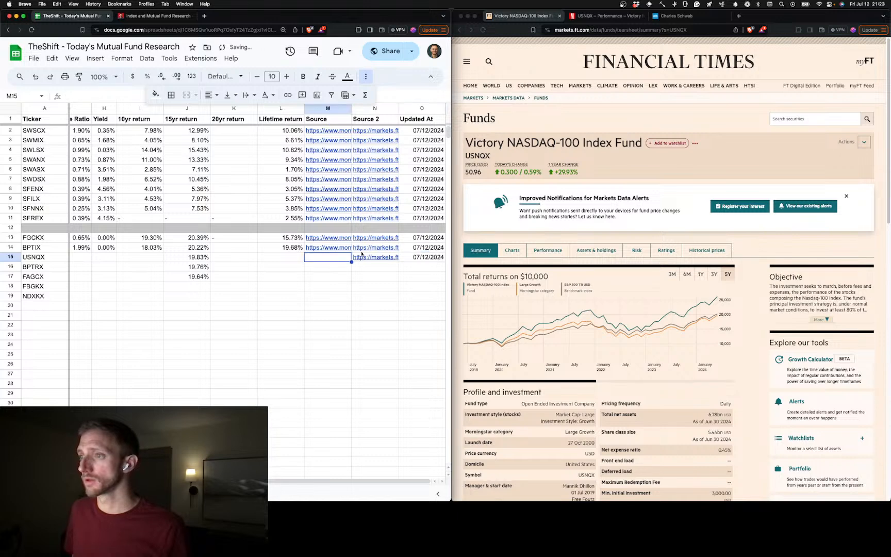
pyautogui.click(610, 18)
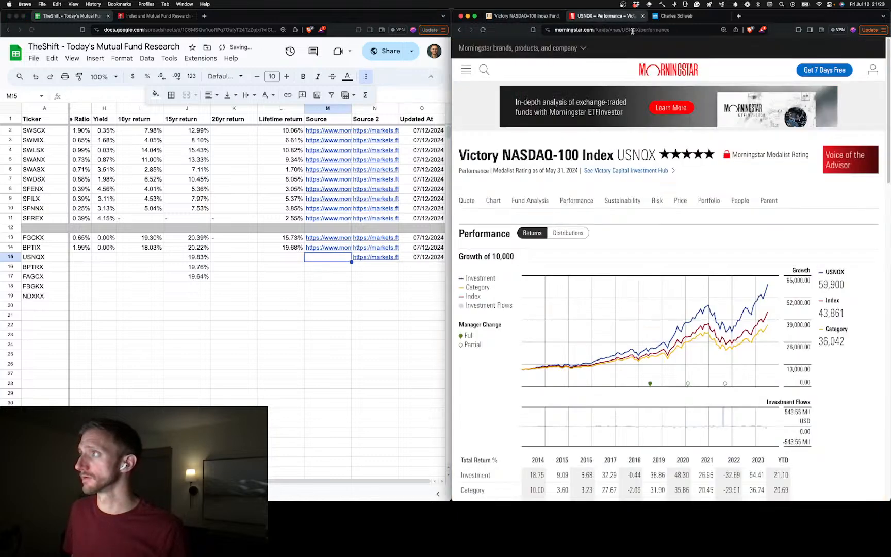
pyautogui.click(469, 201)
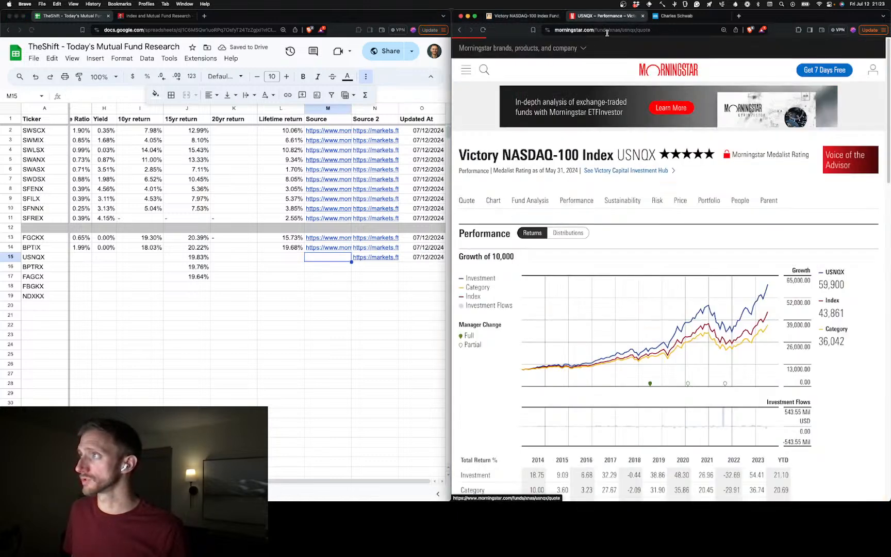
pyautogui.click(593, 30)
pyautogui.press('cmd+c')
pyautogui.click(329, 258)
pyautogui.press('cmd+v')
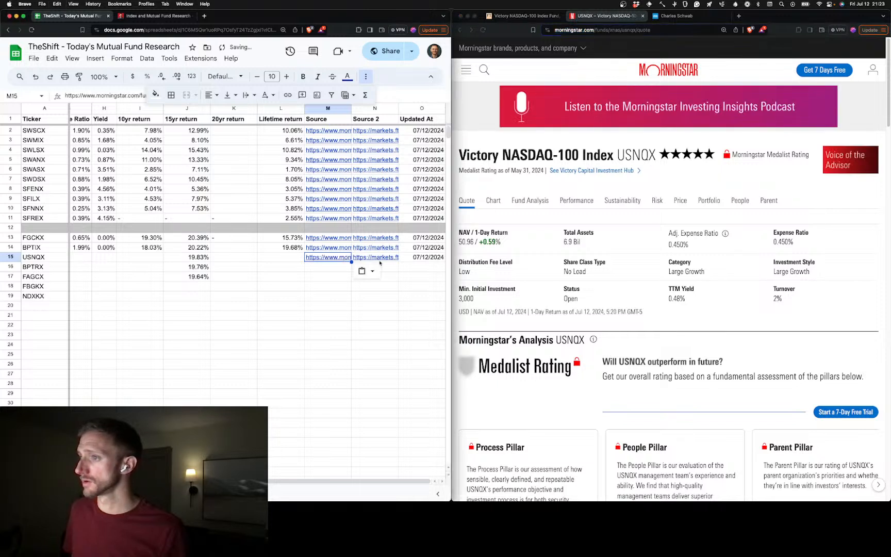
pyautogui.click(93, 258)
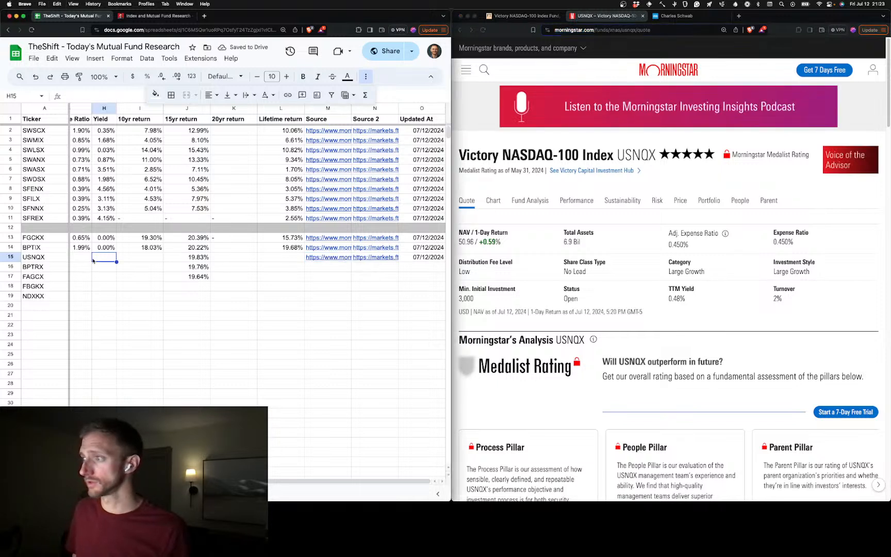
pyautogui.write('0')
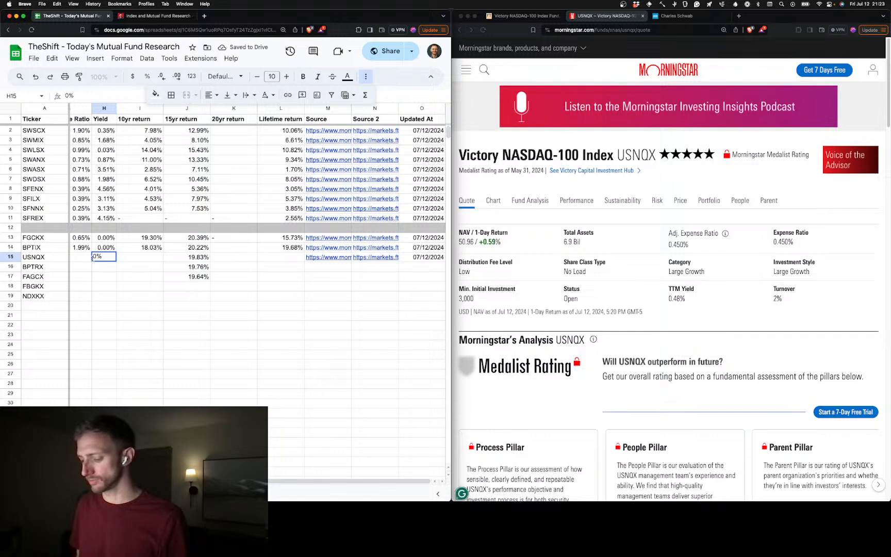
pyautogui.write('.38')
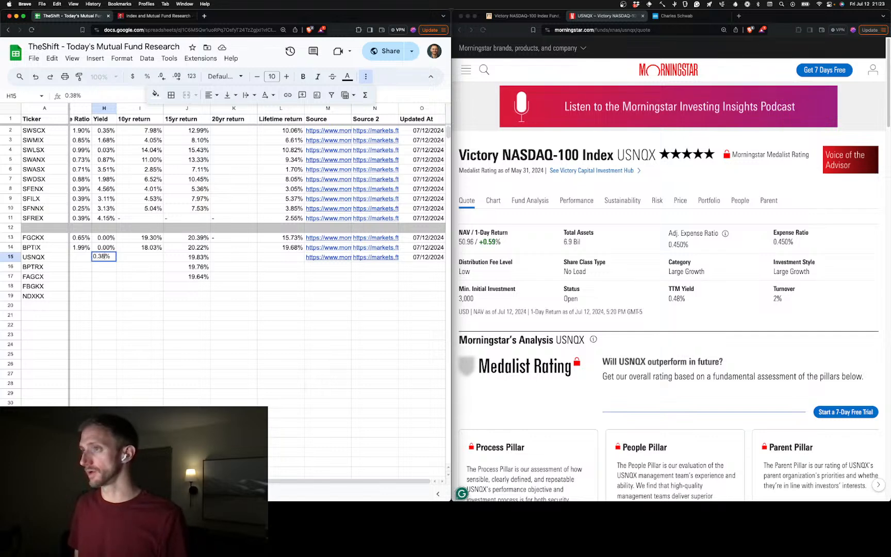
pyautogui.press('Tab')
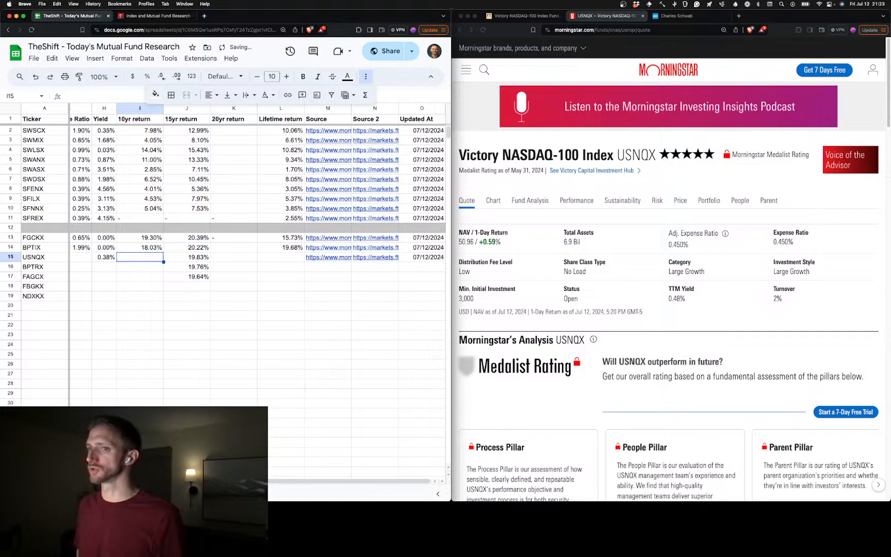
# Set USNQX's yield in H15 to 0.48%
pyautogui.press('Right')
pyautogui.press('Left')
pyautogui.press('Left')
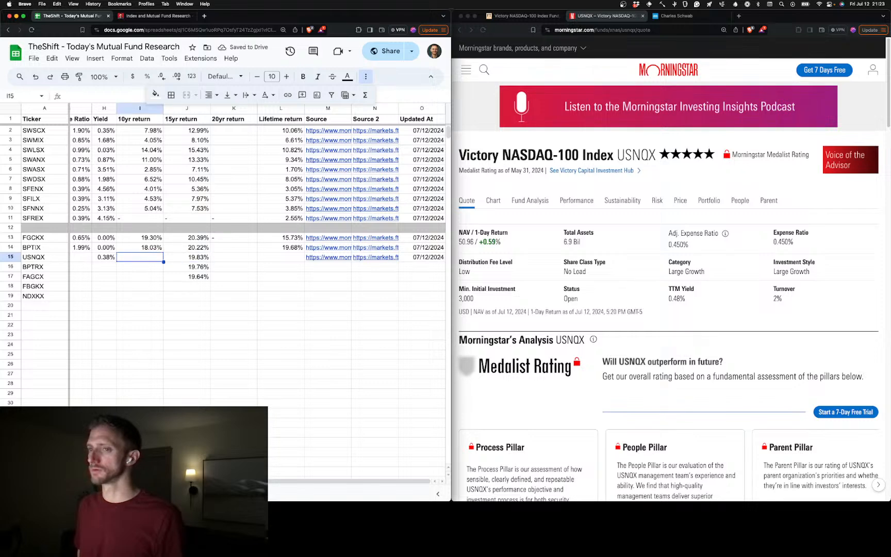
pyautogui.write('0.47')
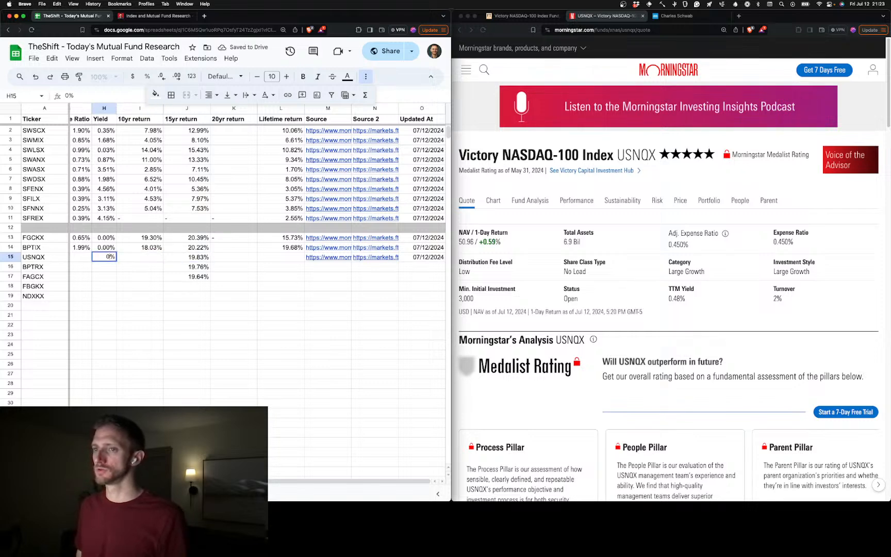
pyautogui.press('BackSpace')
pyautogui.write('8')
pyautogui.press('Tab')
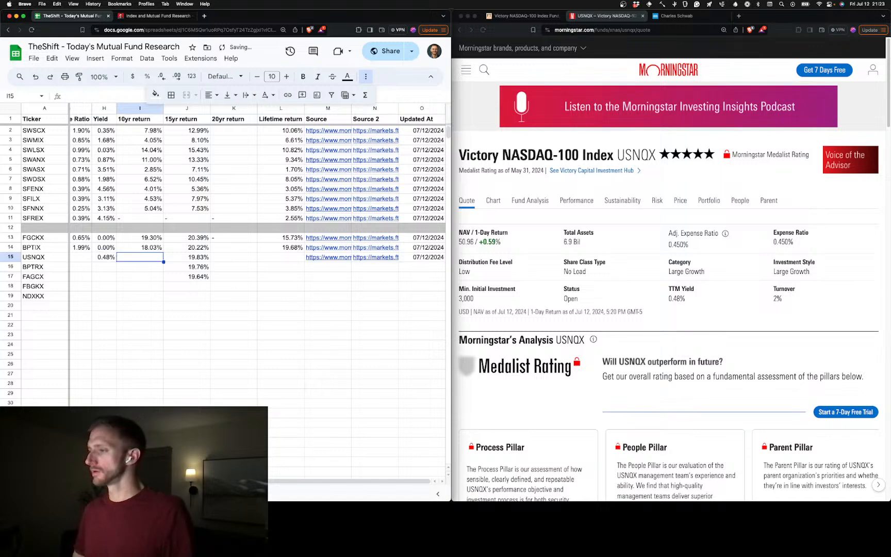
# Open USNQX's Morningstar performance page at its 10-year, 15-year and earliest-available trailing returns
pyautogui.click(576, 200)
pyautogui.scroll(-5, 657, 327)
pyautogui.hscroll(2, 641, 338)
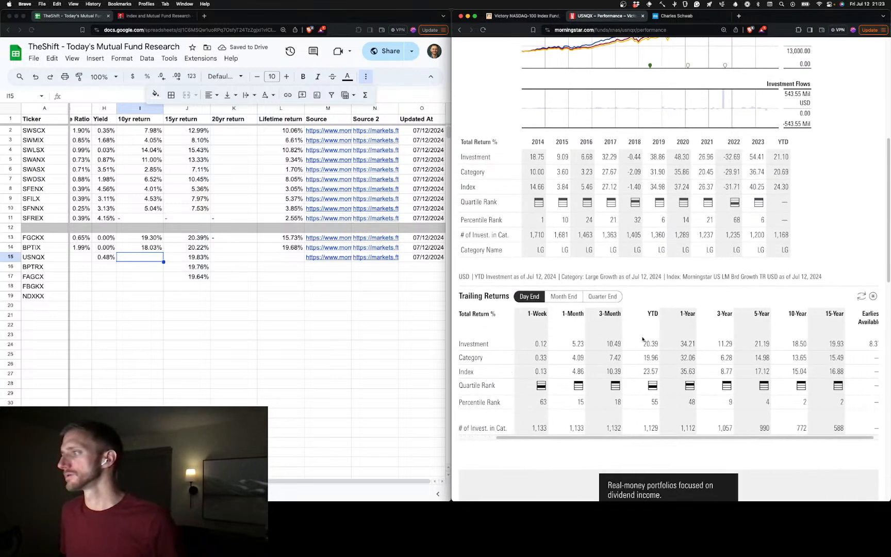
# Copy the fund name Victory NASDAQ-100 Index Fund from its Financial Times page
pyautogui.click(544, 16)
pyautogui.hscroll(-5, 212, 315)
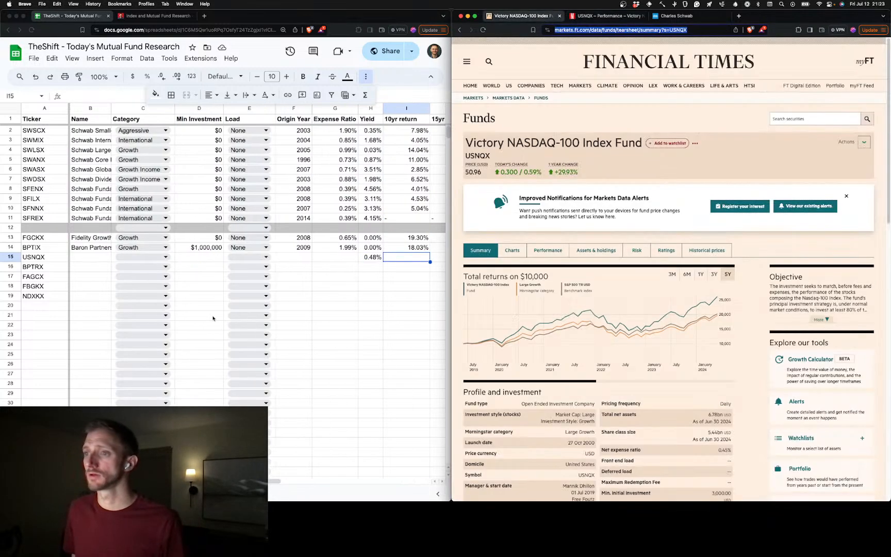
pyautogui.moveTo(464, 142); pyautogui.dragTo(638, 145)
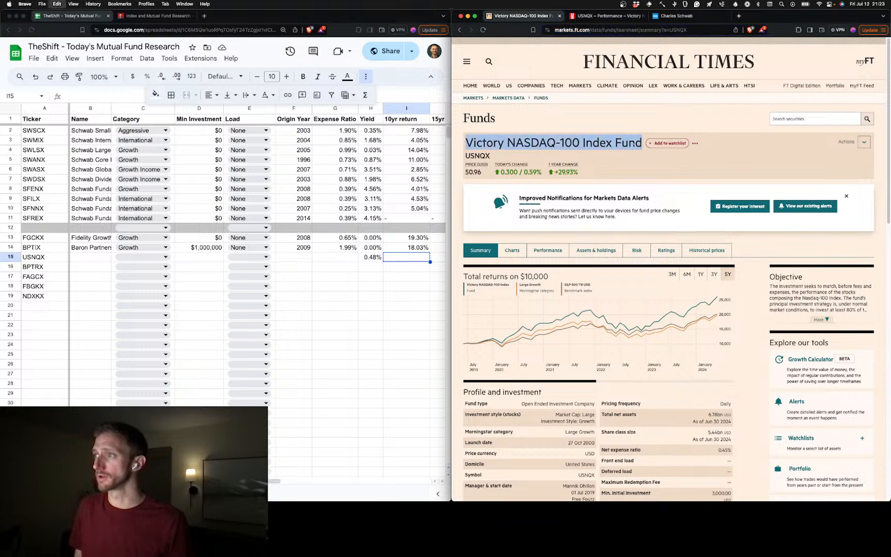
pyautogui.click(97, 260)
pyautogui.press('super+v')
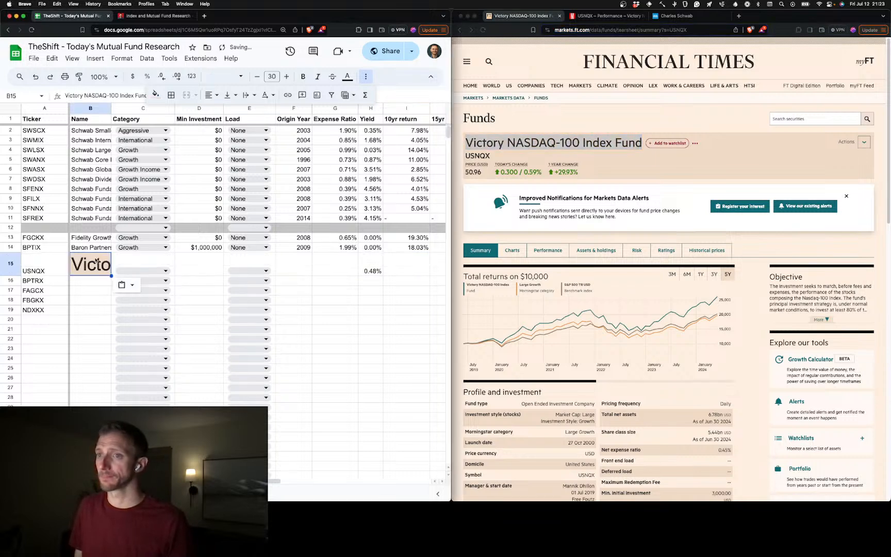
pyautogui.press('super+z')
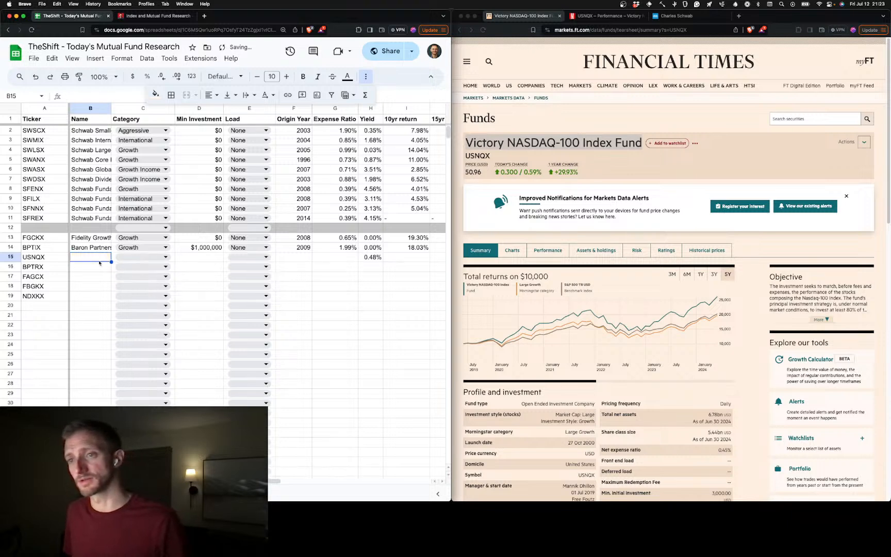
# Paste Victory NASDAQ-100 Index Fund as unformatted text into the USNQX name cell B15
pyautogui.doubleClick(101, 257)
pyautogui.press('super+v')
pyautogui.click(102, 252)
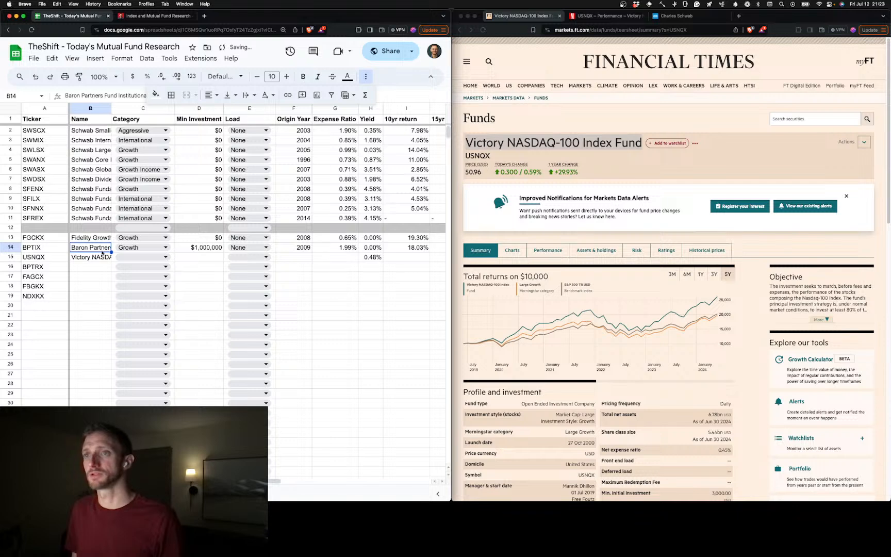
# Hide the spreadsheet's title and menu area, and check the full fund names in B14 and B13
pyautogui.press('Return')
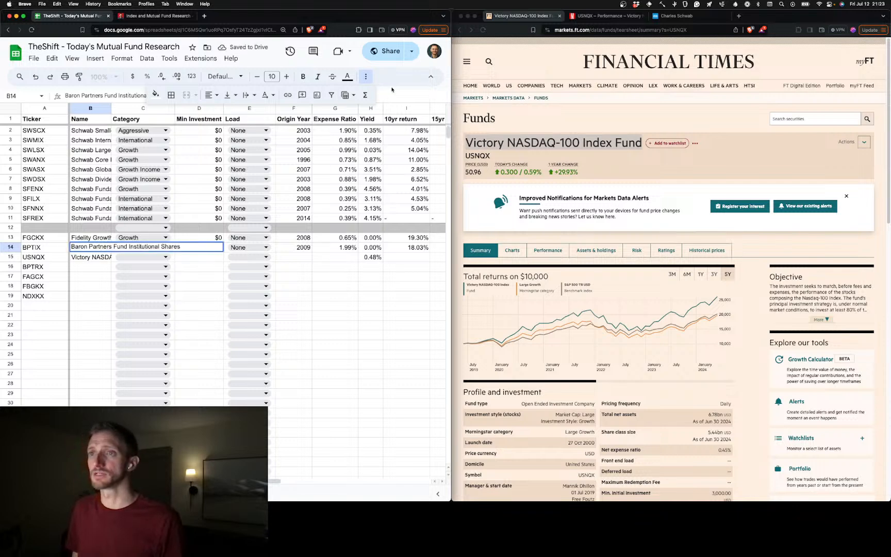
pyautogui.click(431, 76)
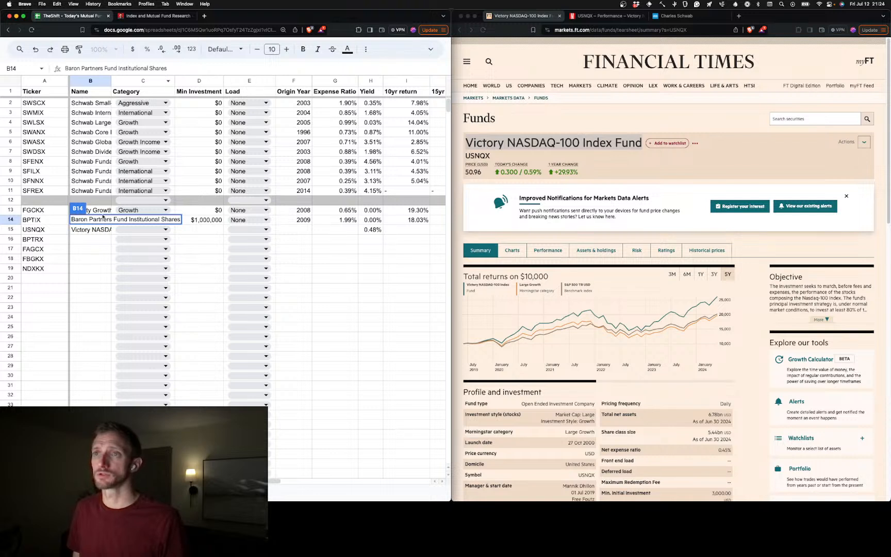
pyautogui.click(93, 291)
pyautogui.click(92, 211)
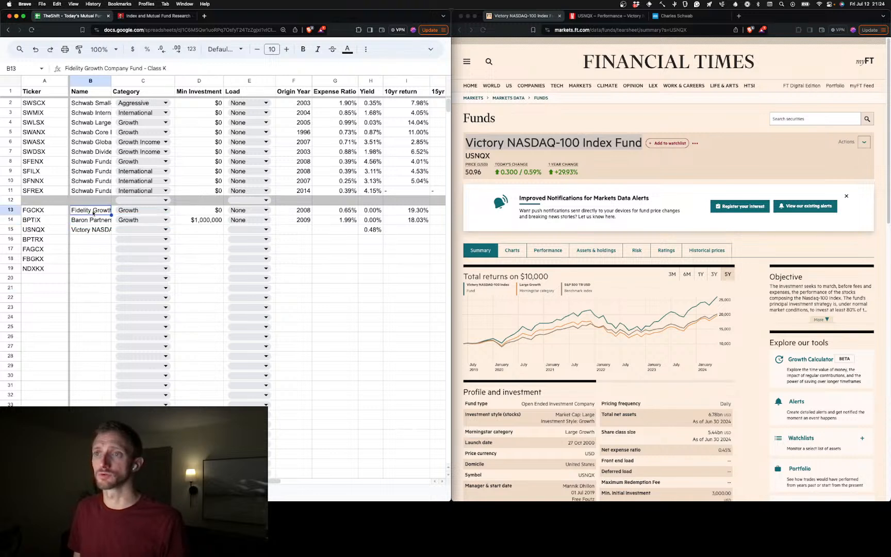
pyautogui.click(95, 230)
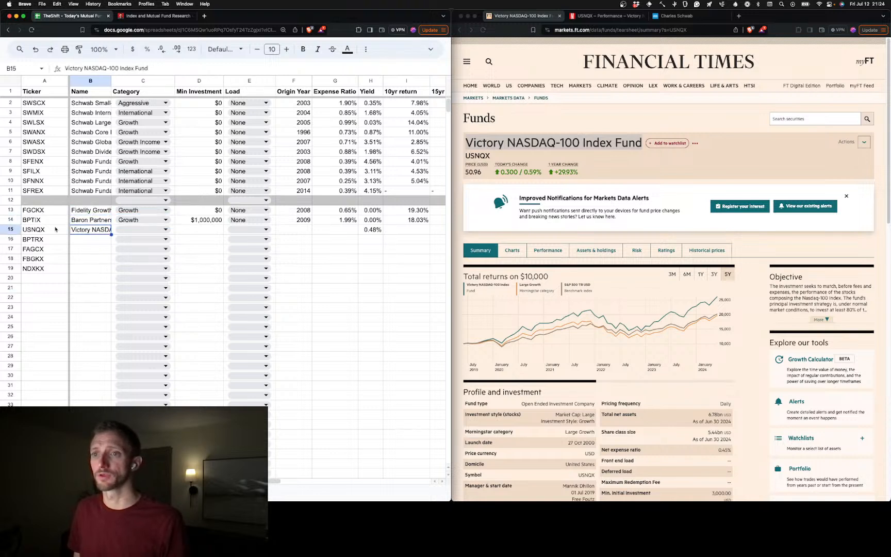
pyautogui.click(15, 233)
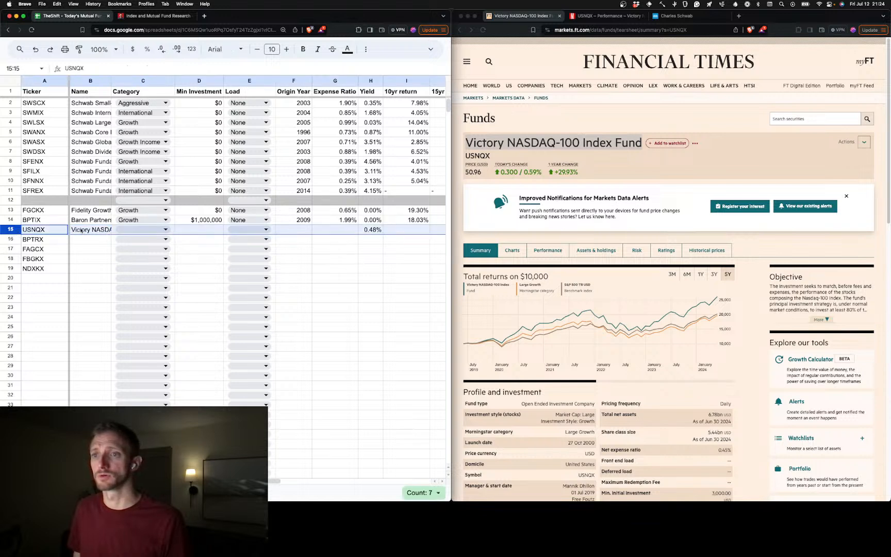
pyautogui.click(83, 246)
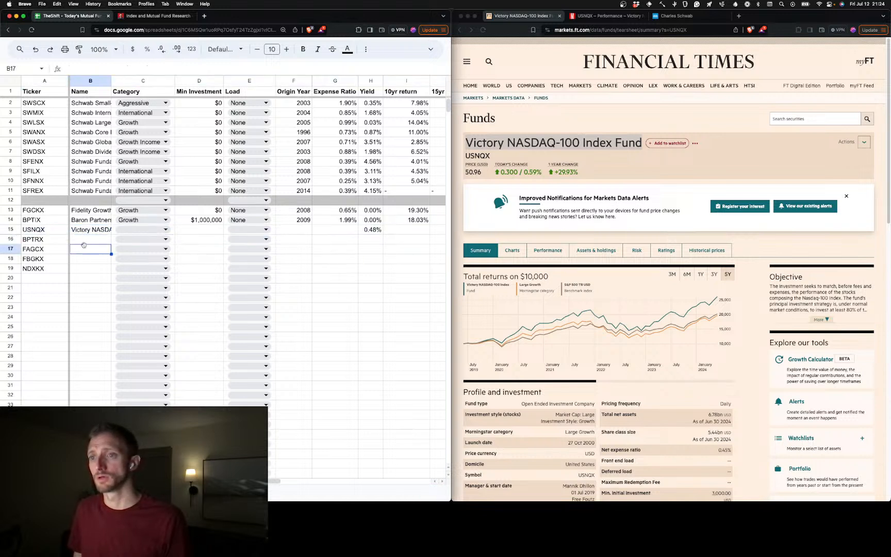
pyautogui.click(166, 229)
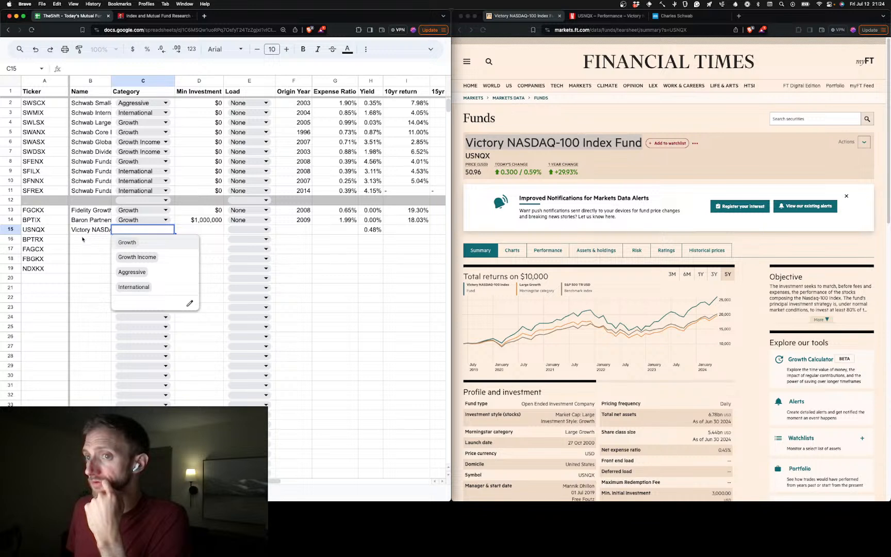
pyautogui.click(54, 241)
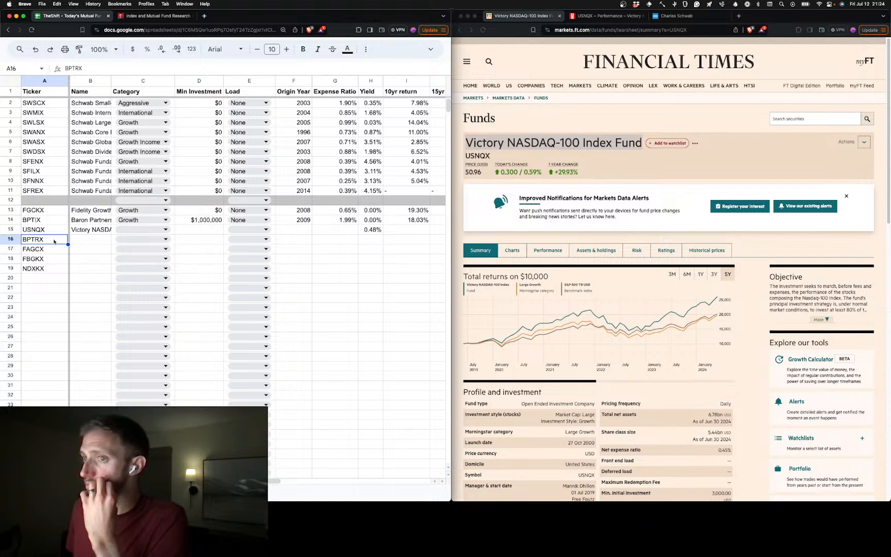
pyautogui.press('super+c')
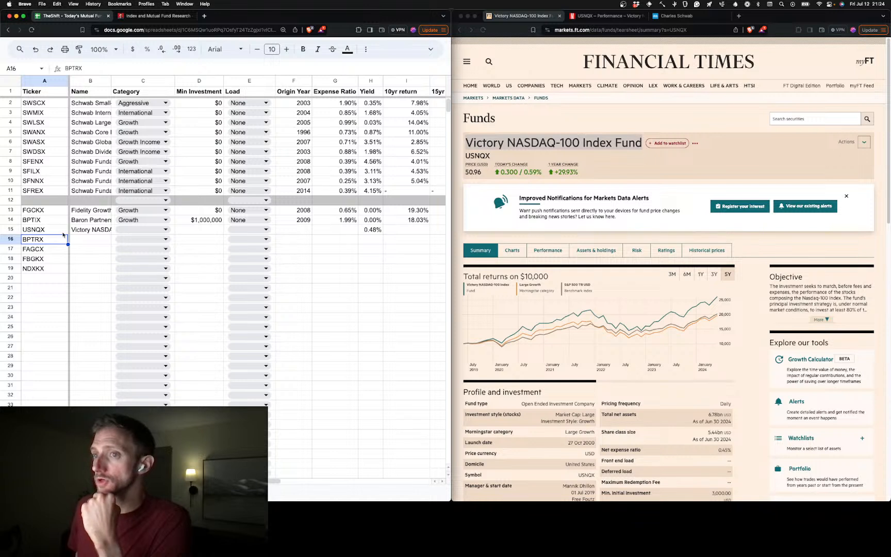
# Enter 3,000 as USNQX's minimum investment in D15
pyautogui.click(192, 230)
pyautogui.write('3')
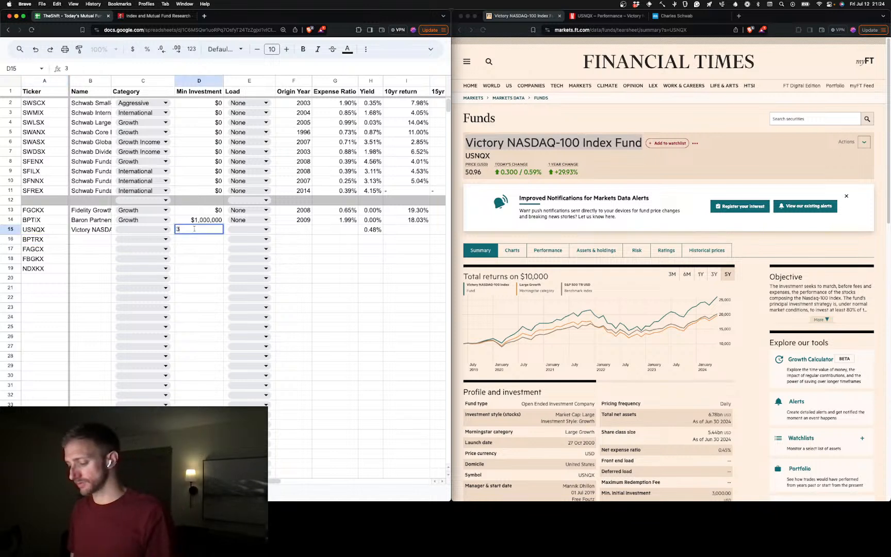
pyautogui.write(',00000')
pyautogui.press('Tab')
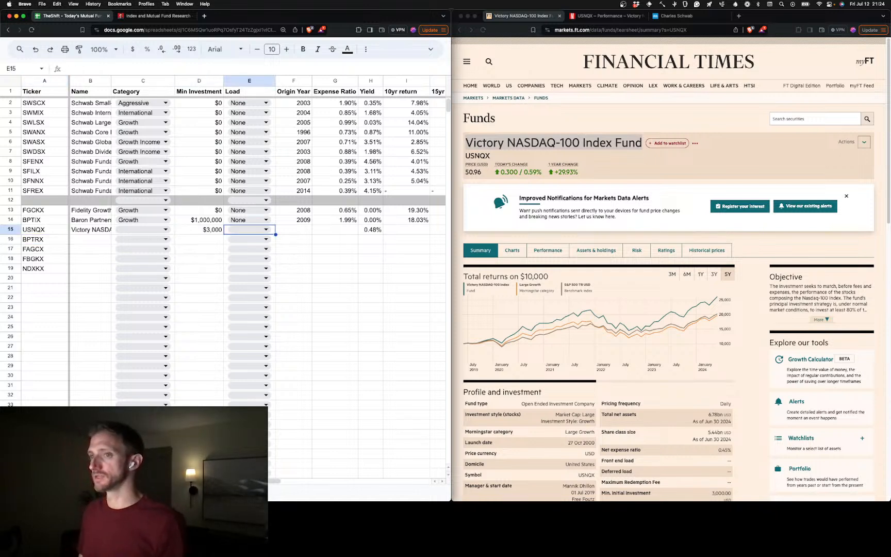
# Set USNQX's category to Growth and its load to None in row 15
pyautogui.click(143, 229)
pyautogui.click(144, 230)
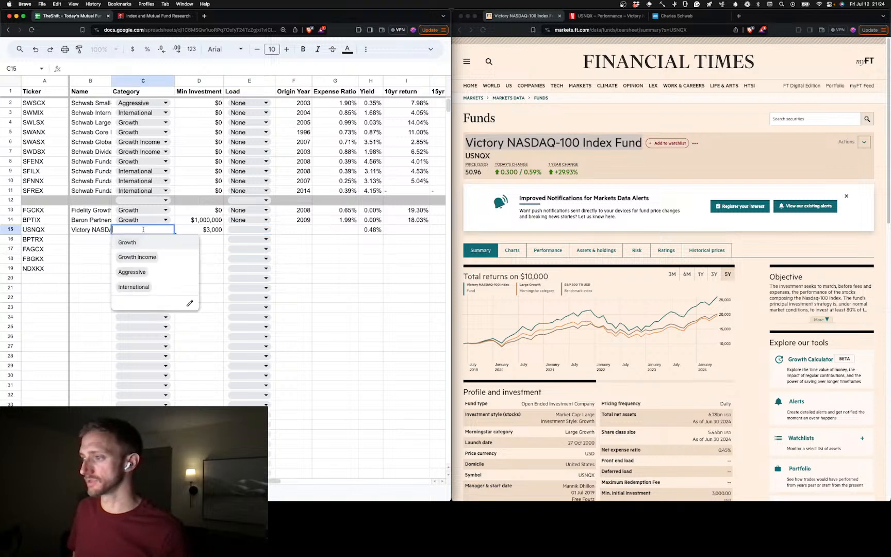
pyautogui.click(144, 238)
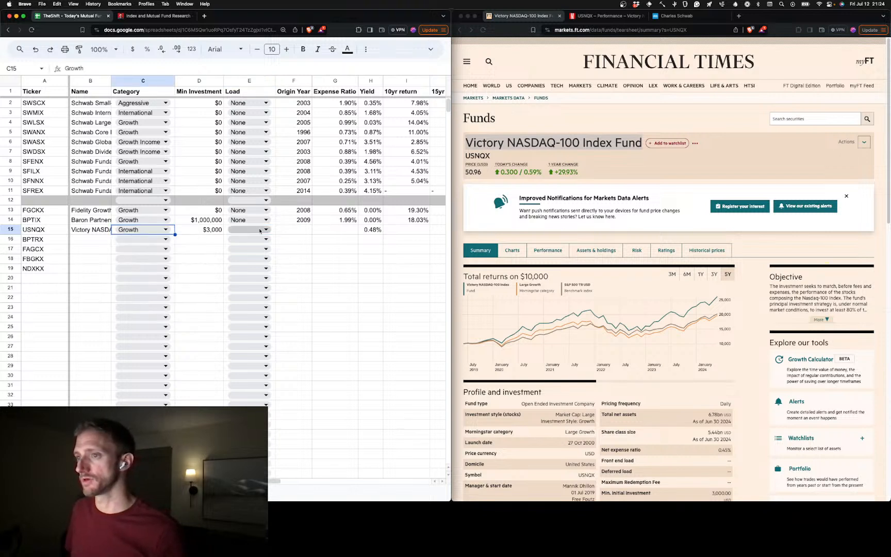
pyautogui.click(261, 231)
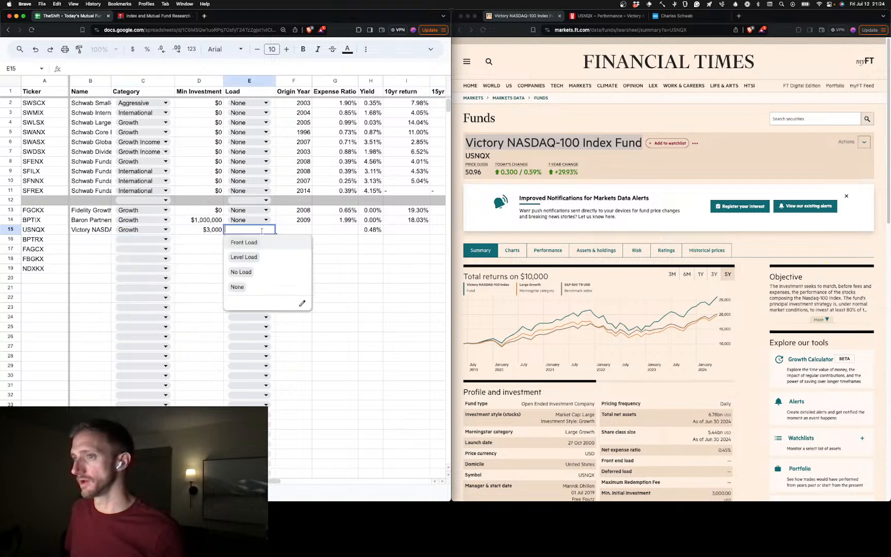
pyautogui.click(256, 287)
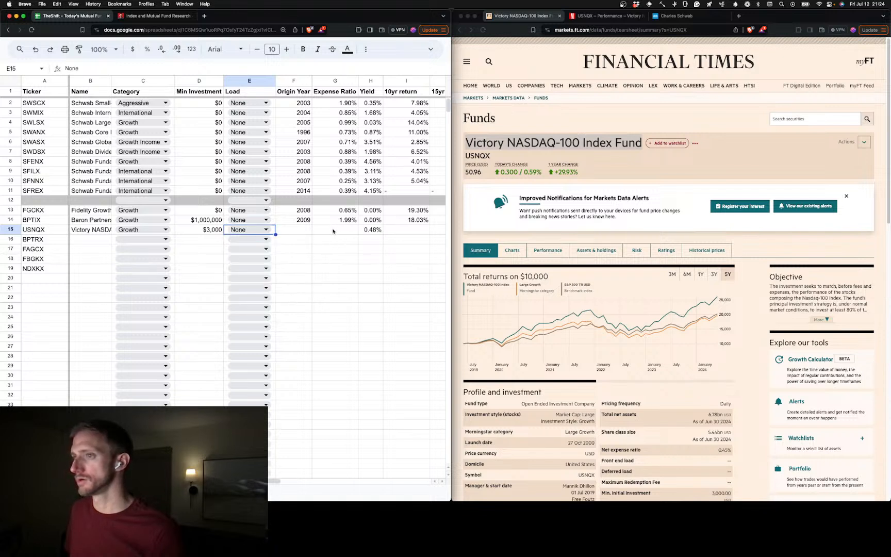
# Enter 2000 as USNQX's origin year in F15 and 0.45% as its expense ratio in G15
pyautogui.click(301, 233)
pyautogui.write('2000')
pyautogui.press('Tab')
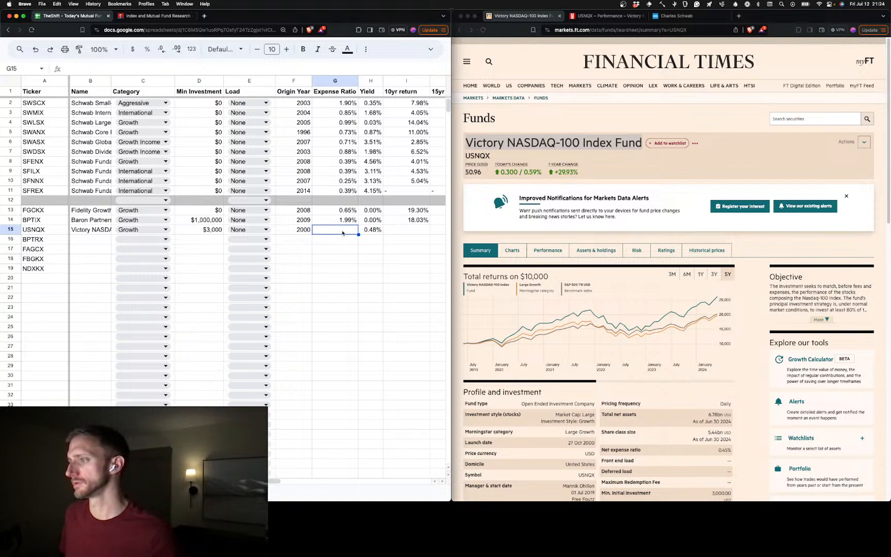
pyautogui.write('0')
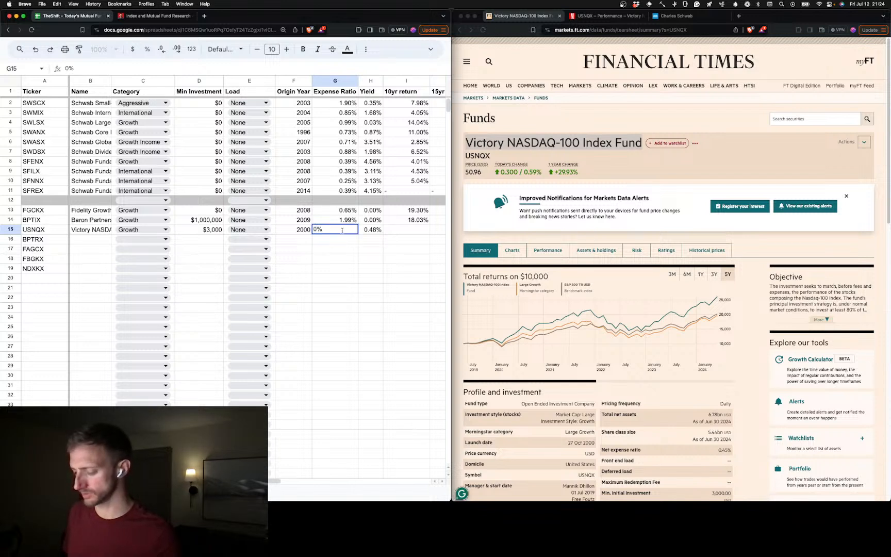
pyautogui.write('.45')
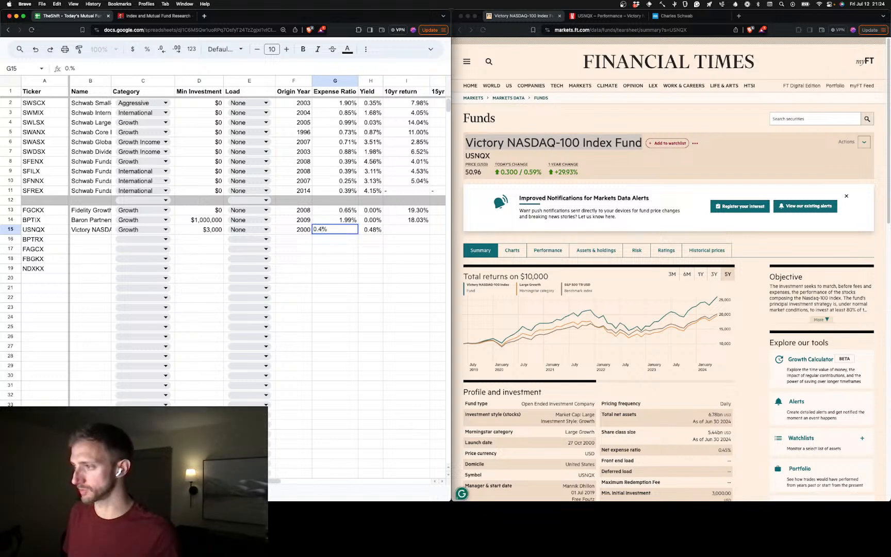
pyautogui.click(366, 260)
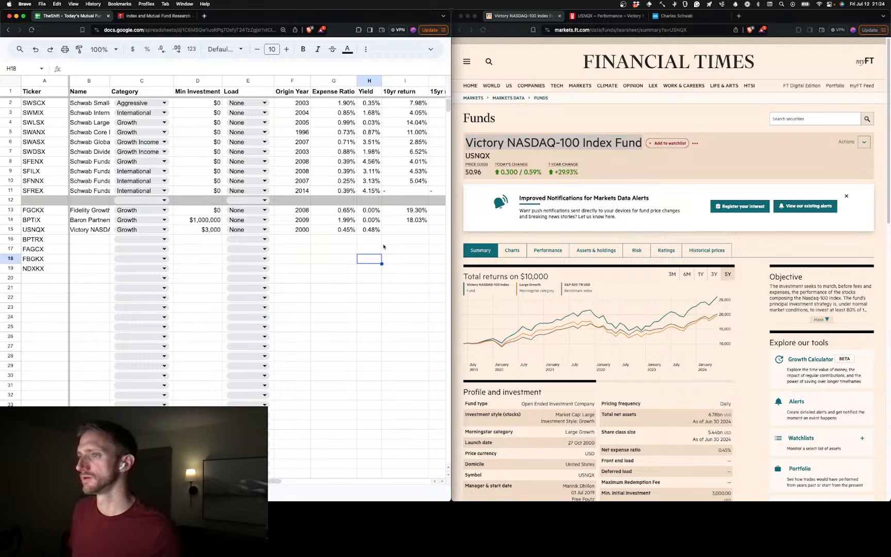
# Correct USNQX's 15-year return in J15 to 19.93%, checking it against the Morningstar trailing returns
pyautogui.hscroll(5, 383, 247)
pyautogui.hscroll(-1, 320, 250)
pyautogui.click(175, 232)
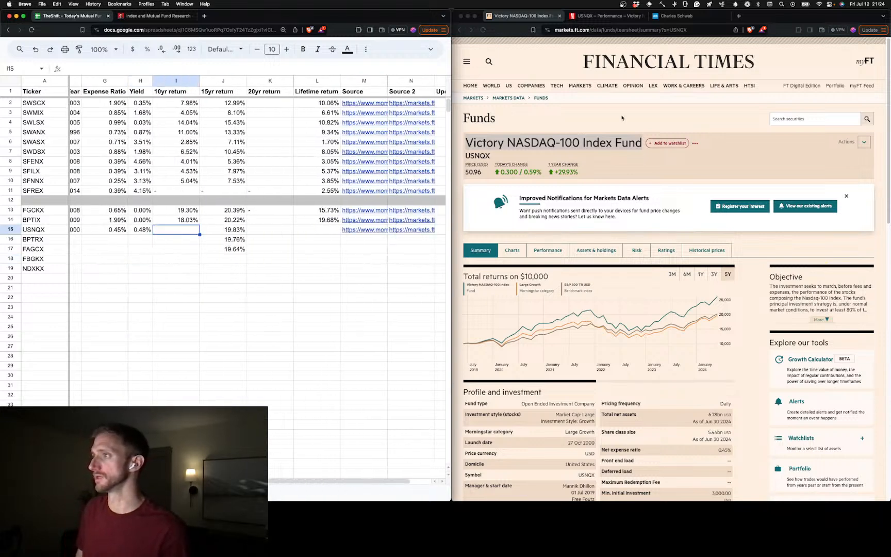
pyautogui.click(584, 108)
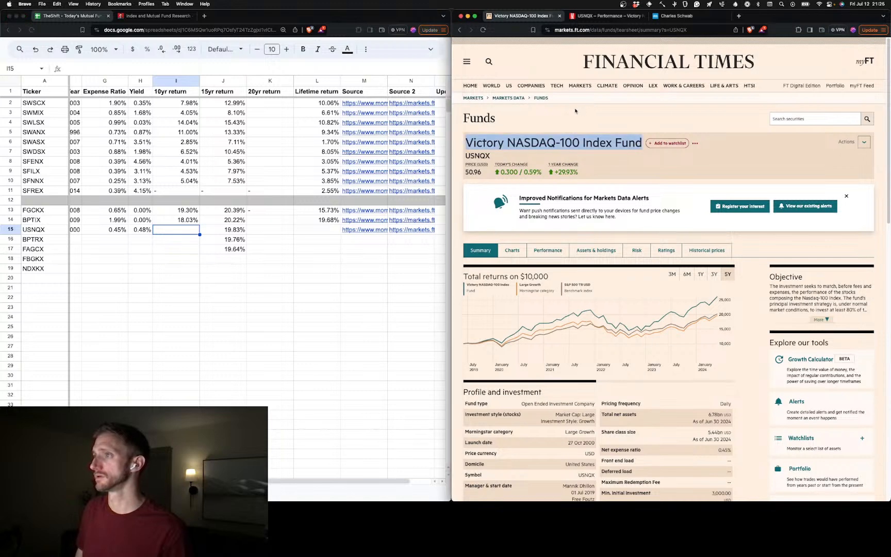
pyautogui.click(588, 18)
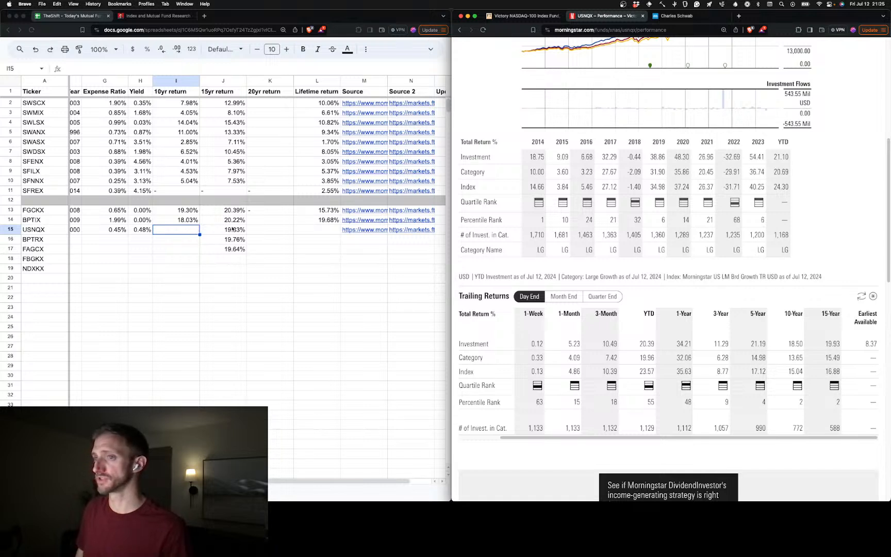
pyautogui.click(235, 230)
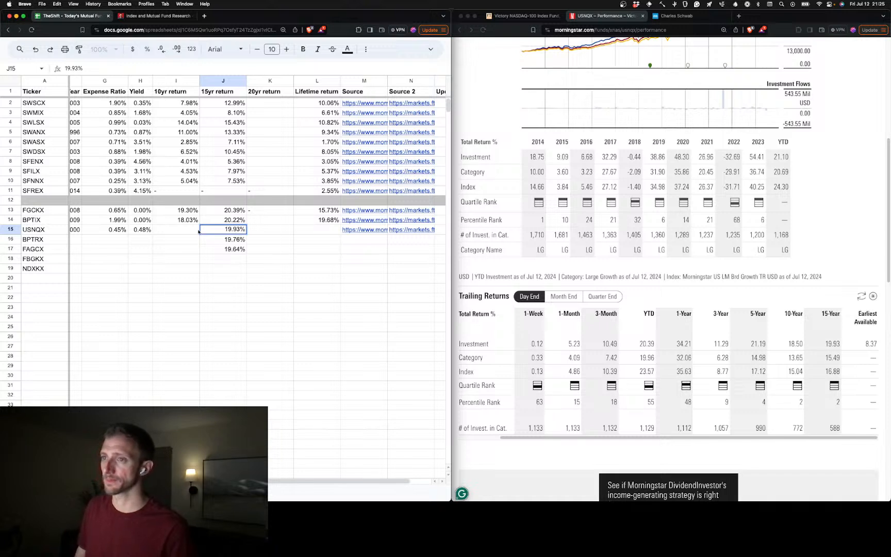
pyautogui.write('+')
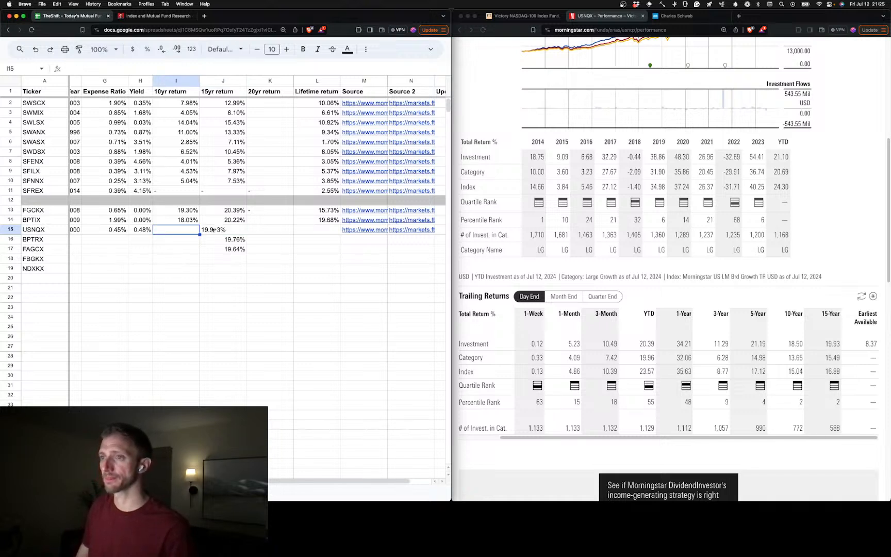
pyautogui.press('BackSpace')
# Enter 18.50% as USNQX's 10-year return in I15
pyautogui.click(188, 231)
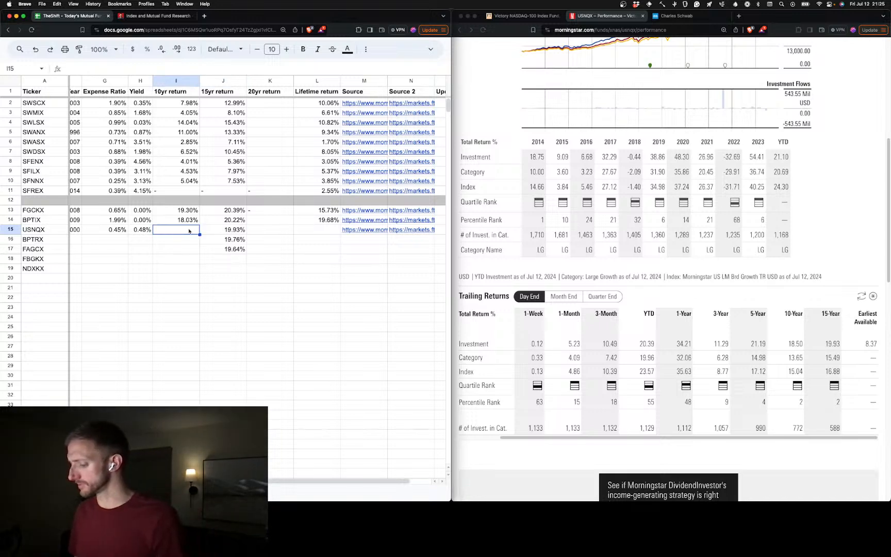
pyautogui.write('18.4')
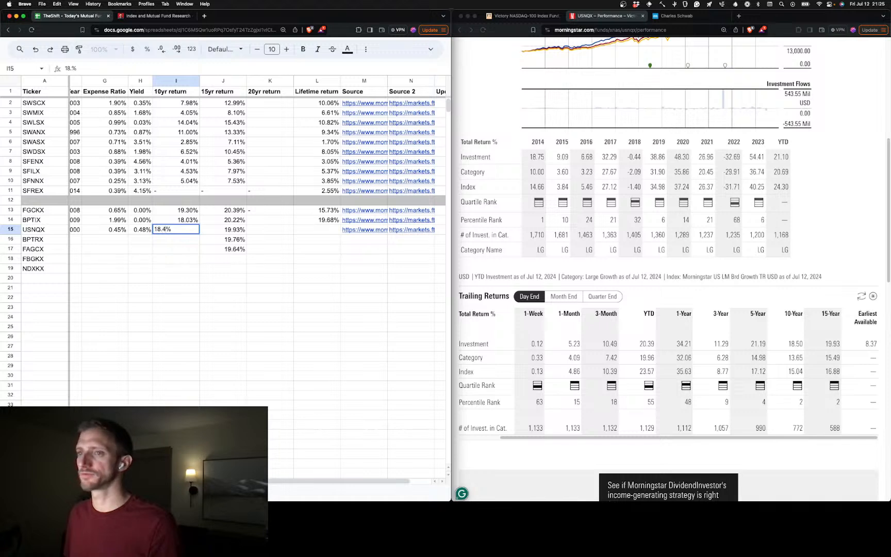
pyautogui.press('BackSpace')
pyautogui.write('50')
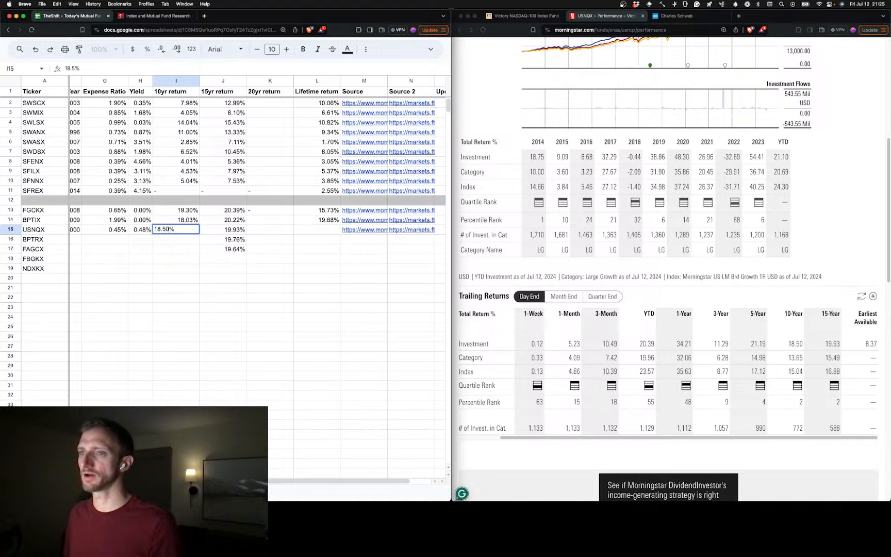
pyautogui.press('Tab')
pyautogui.press('Tab')
pyautogui.press('Tab')
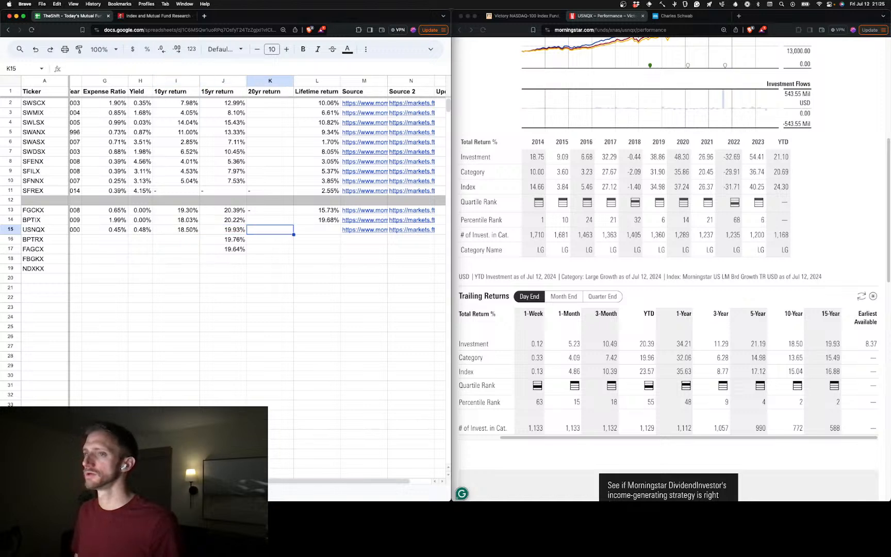
# Leave the 20-year return blank and enter 8.37% as USNQX's lifetime return in L15
pyautogui.write('8')
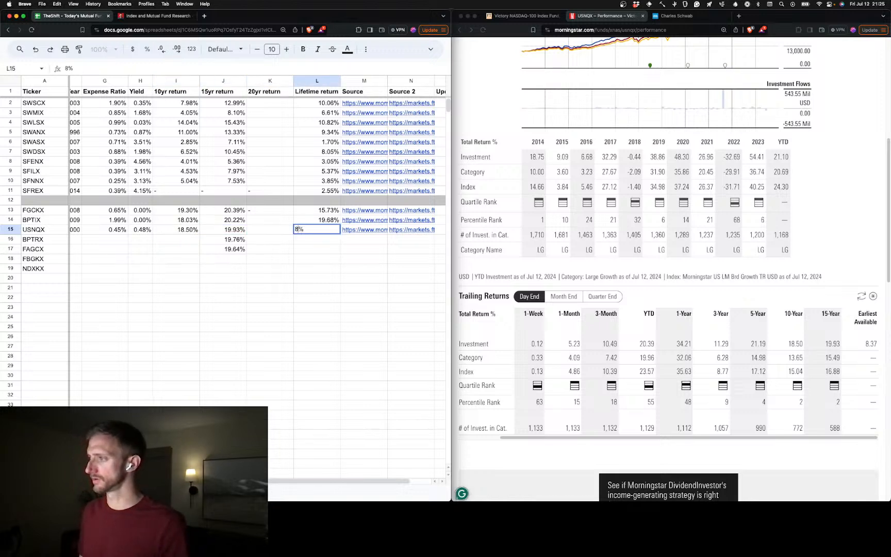
pyautogui.write('.')
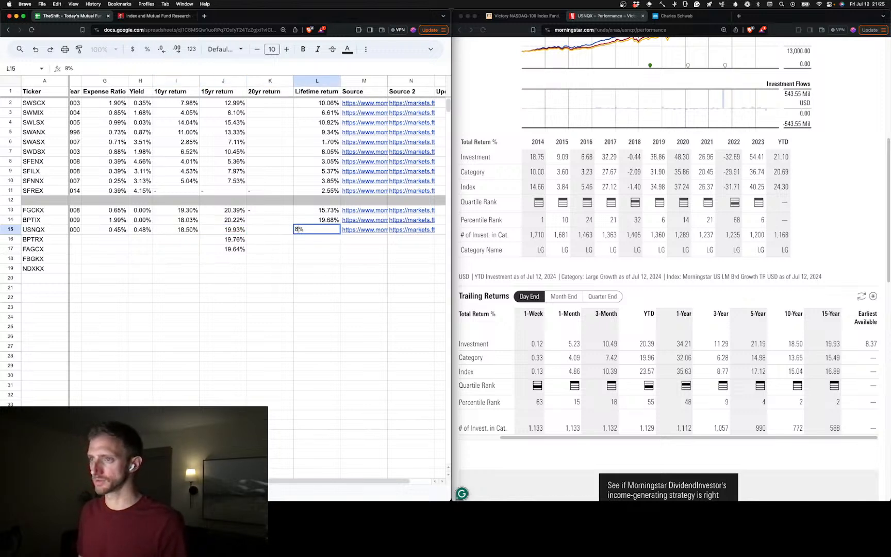
pyautogui.write('3')
pyautogui.write('6')
pyautogui.write('7')
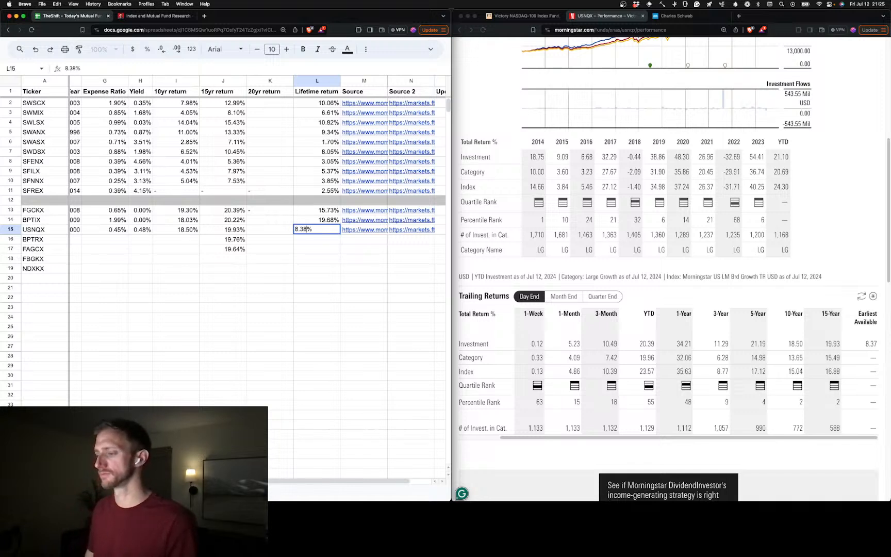
pyautogui.click(225, 278)
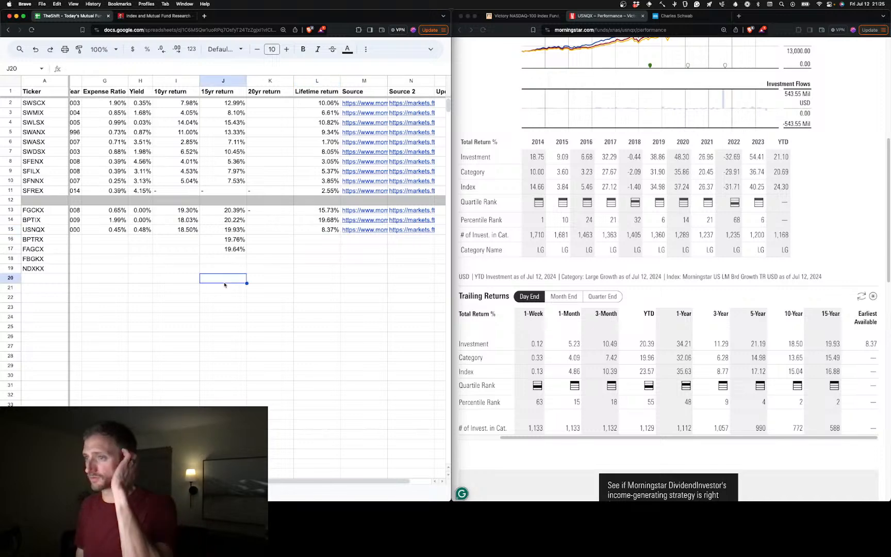
# Switch from USNQX's Morningstar page to the Charles Schwab mutual fund screener
pyautogui.hscroll(-5, 257, 279)
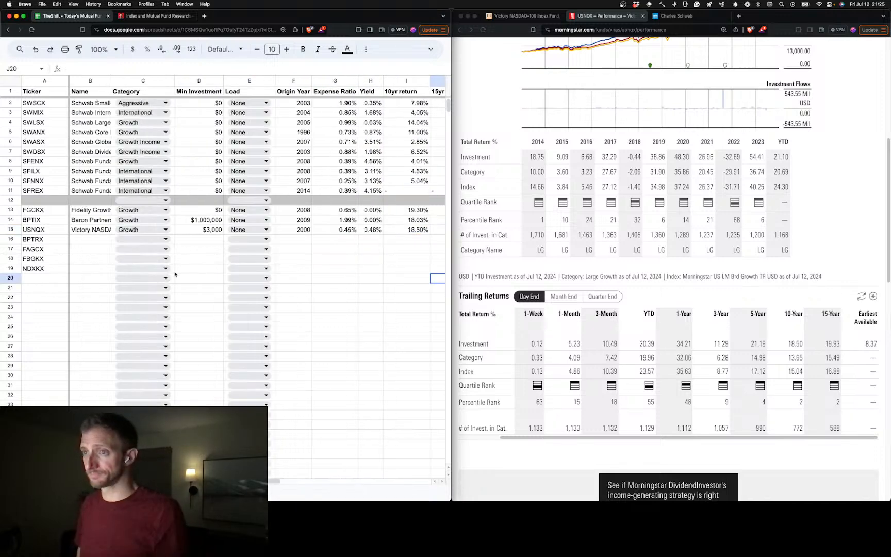
pyautogui.click(680, 16)
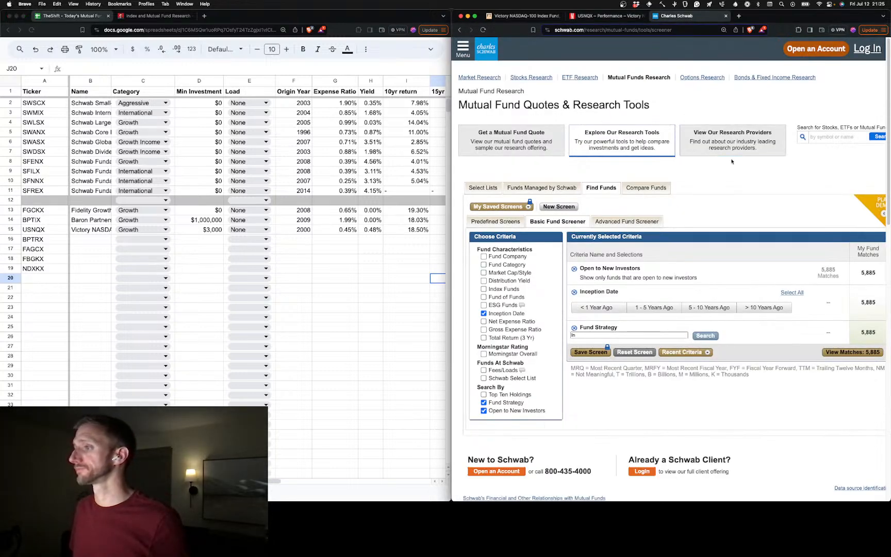
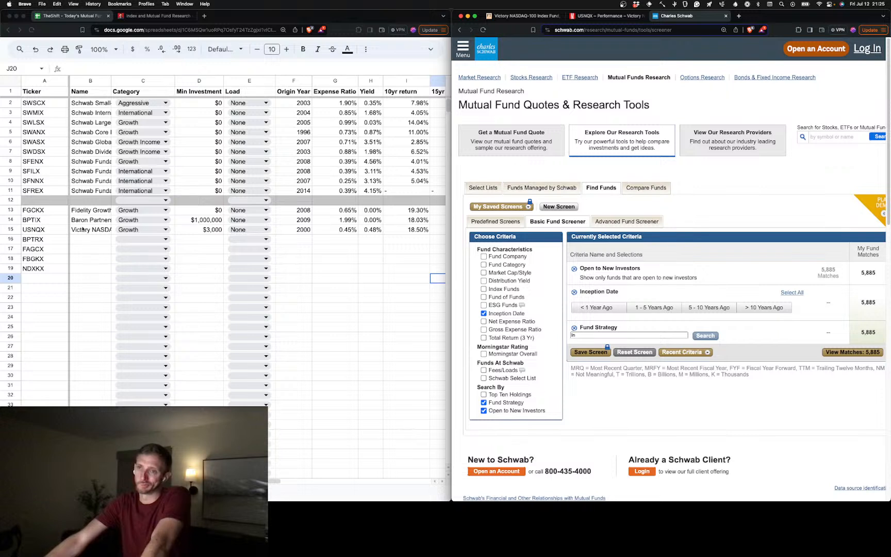
# Copy the ticker BPTRX from A16 and load its fund summary on Financial Times
pyautogui.click(44, 241)
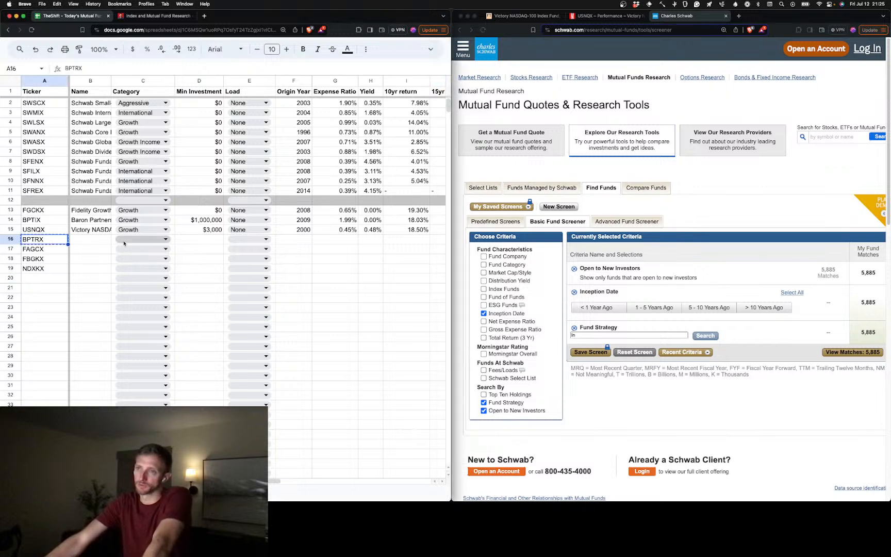
pyautogui.click(514, 20)
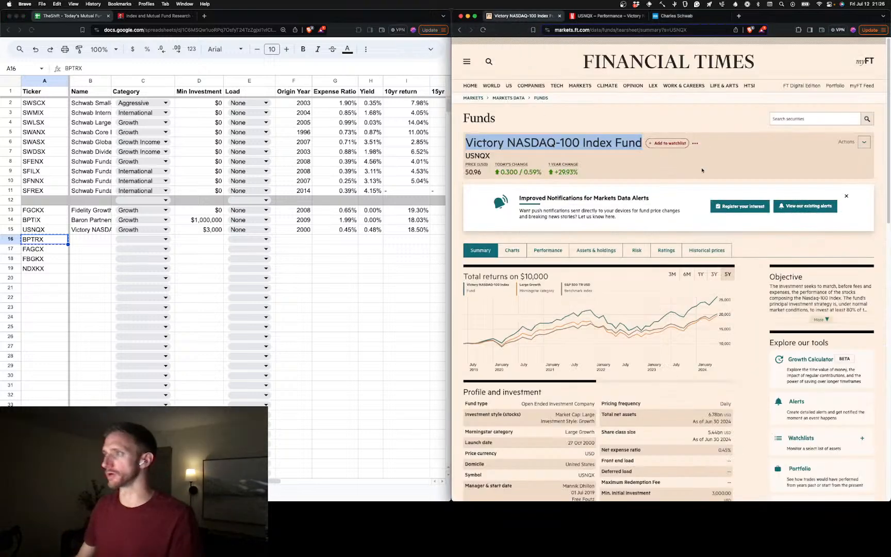
pyautogui.click(815, 122)
pyautogui.doubleClick(673, 31)
pyautogui.write('BPTRX')
pyautogui.press('Return')
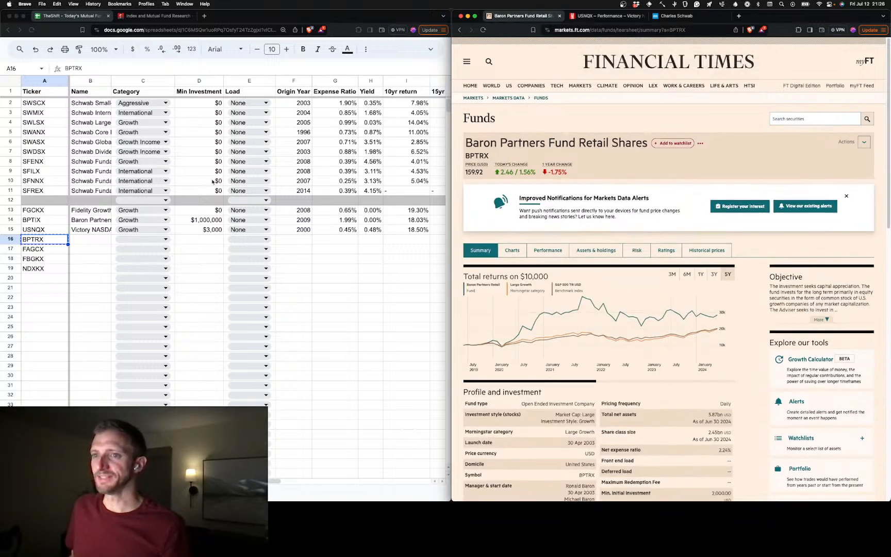
# Move the USNQX row down to row 21, below the remaining tickers
pyautogui.click(9, 229)
pyautogui.moveTo(9, 229); pyautogui.dragTo(11, 289)
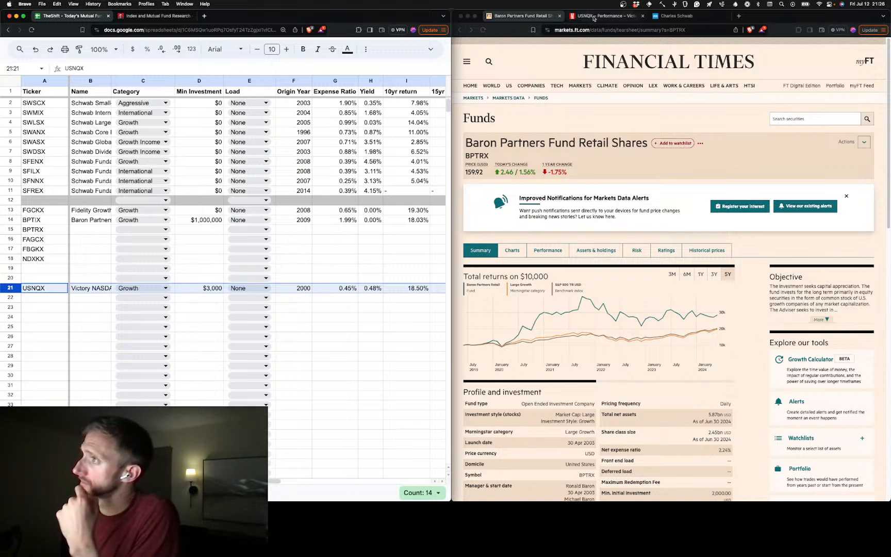
# Look up BPTRX on Morningstar and open the fund's performance page
pyautogui.click(680, 31)
pyautogui.click(609, 16)
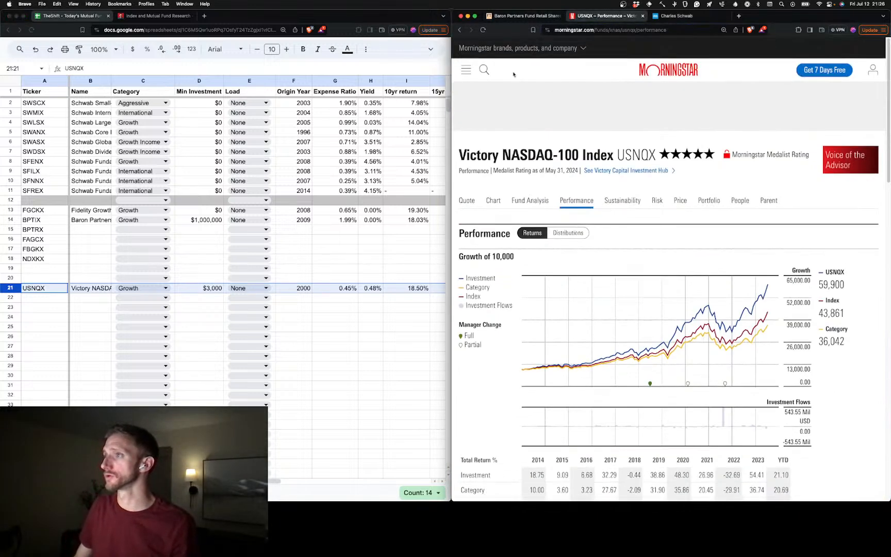
pyautogui.click(484, 65)
pyautogui.write('BPTRX')
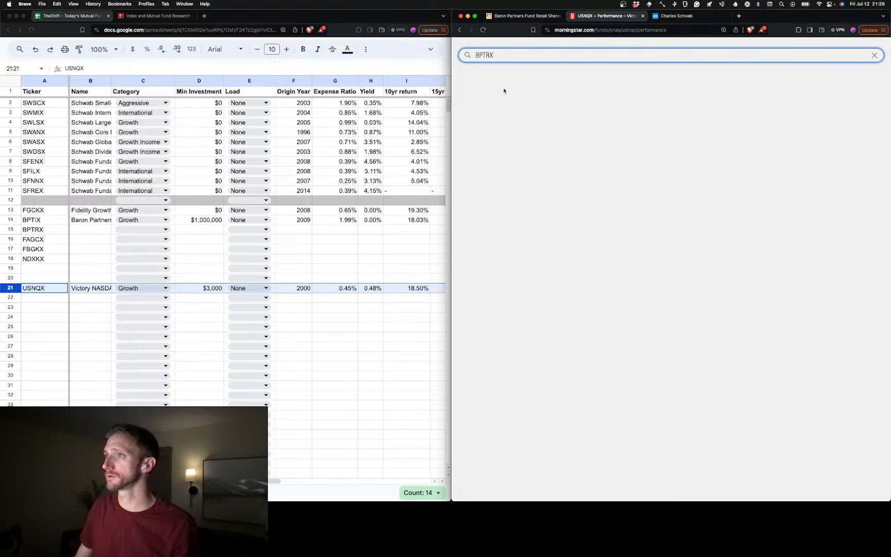
pyautogui.press('Down')
pyautogui.press('Return')
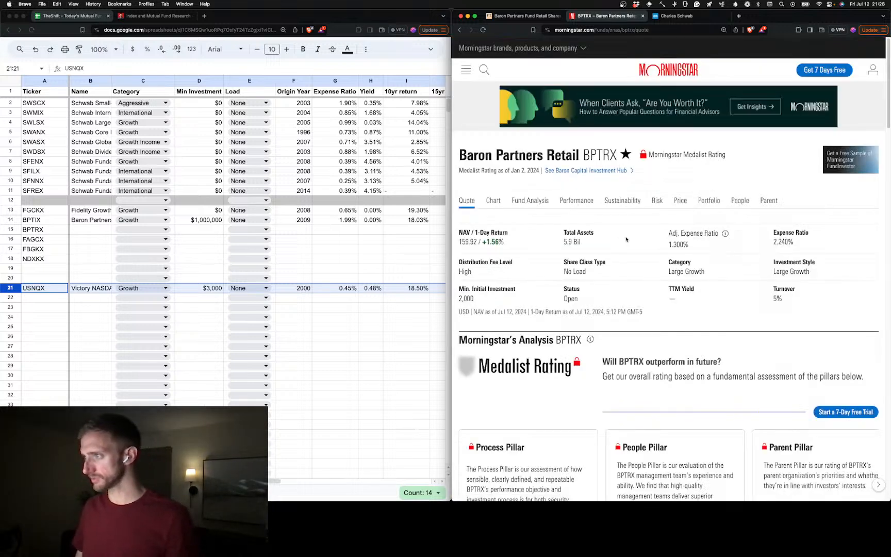
pyautogui.click(580, 202)
# Enter 0% as BPTRX's yield in H15 and copy the fund name Baron Partners Retail from Morningstar
pyautogui.click(378, 230)
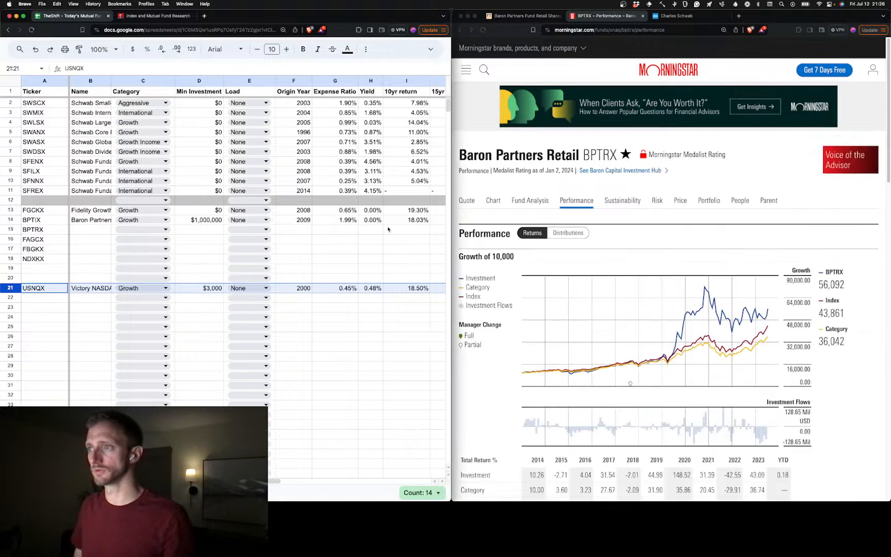
pyautogui.write('0')
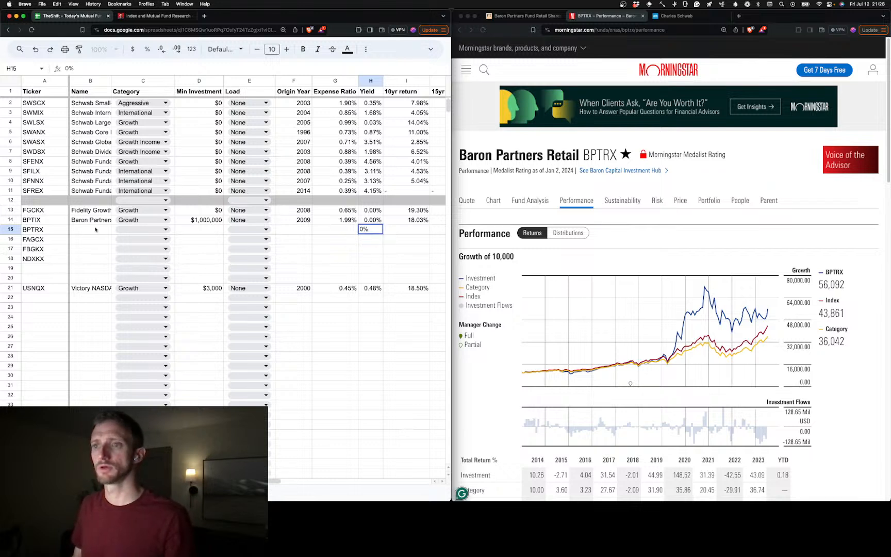
pyautogui.click(462, 162)
pyautogui.moveTo(462, 161); pyautogui.dragTo(579, 156)
pyautogui.press('super+c')
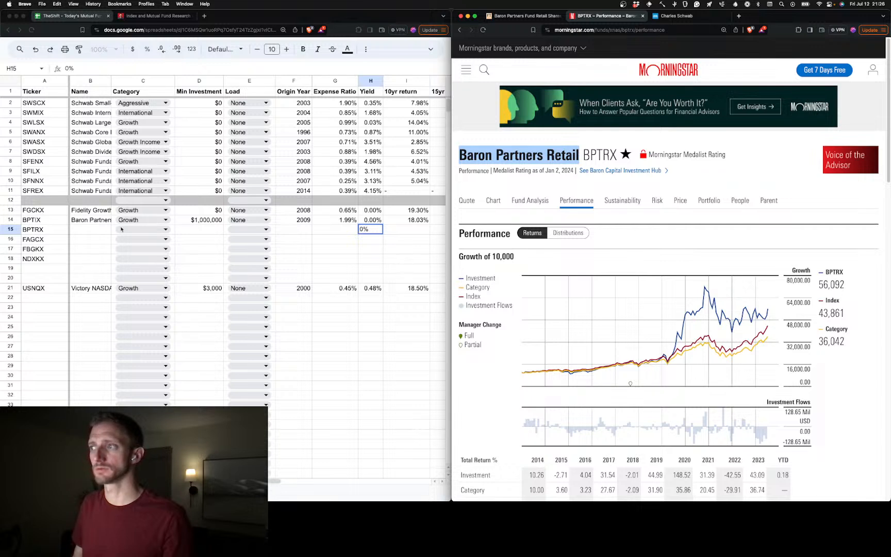
pyautogui.click(95, 229)
pyautogui.press('super+v')
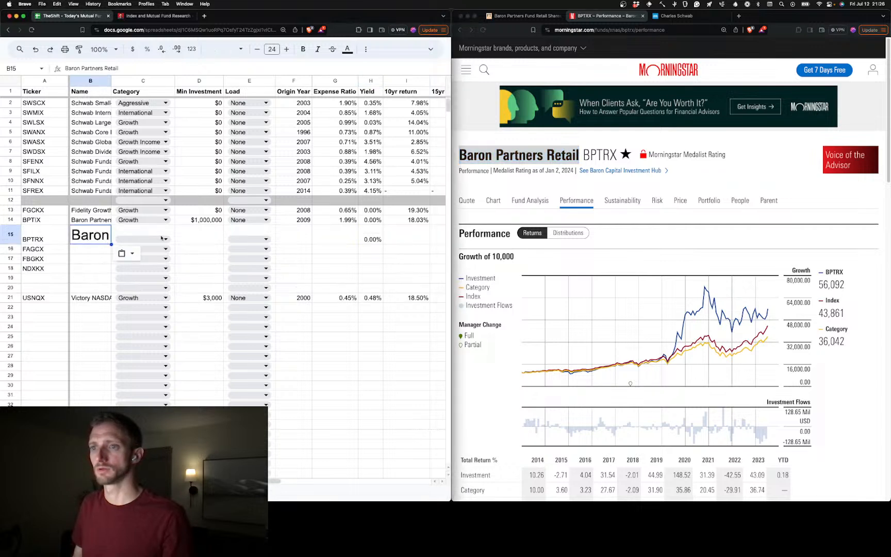
pyautogui.press('super+z')
pyautogui.doubleClick(98, 233)
pyautogui.press('super+v')
pyautogui.click(83, 261)
pyautogui.click(98, 243)
pyautogui.tripleClick(97, 242)
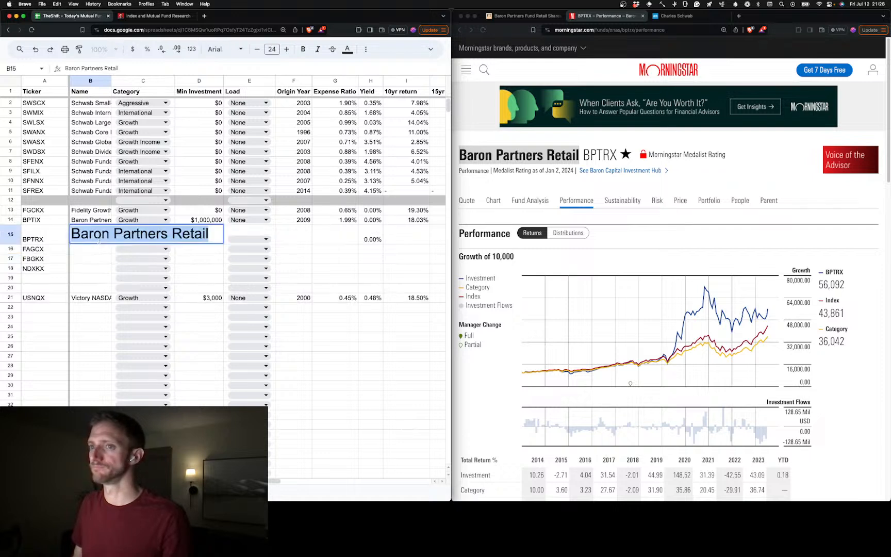
pyautogui.press('super+v')
pyautogui.click(94, 257)
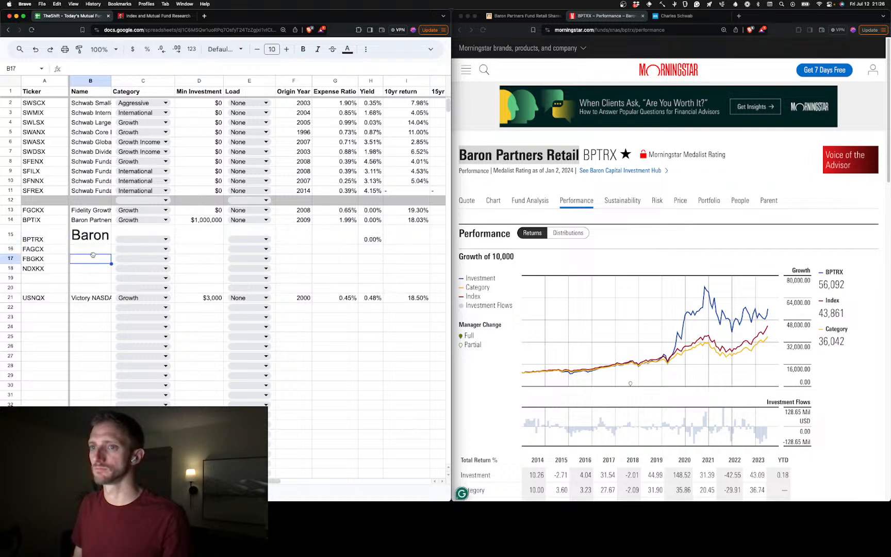
pyautogui.doubleClick(97, 242)
pyautogui.press('BackSpace')
pyautogui.press('Return')
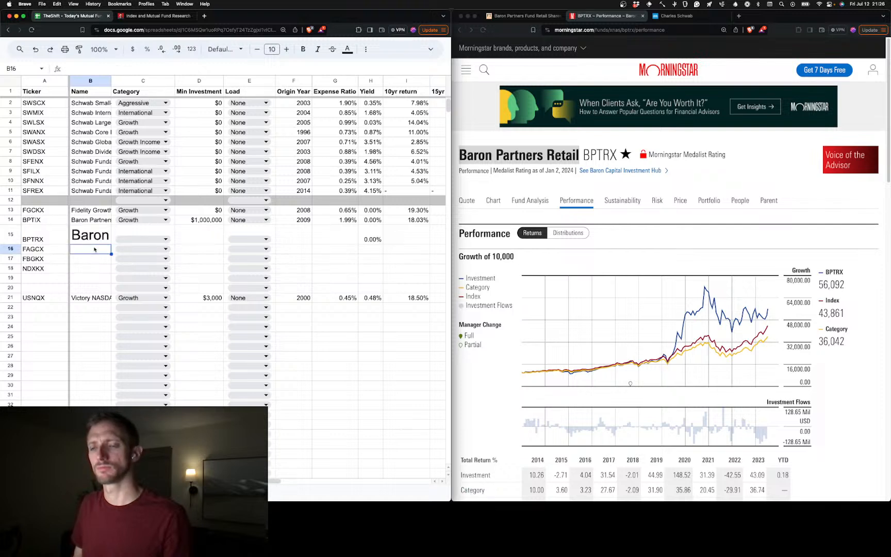
pyautogui.click(98, 242)
pyautogui.press('BackSpace')
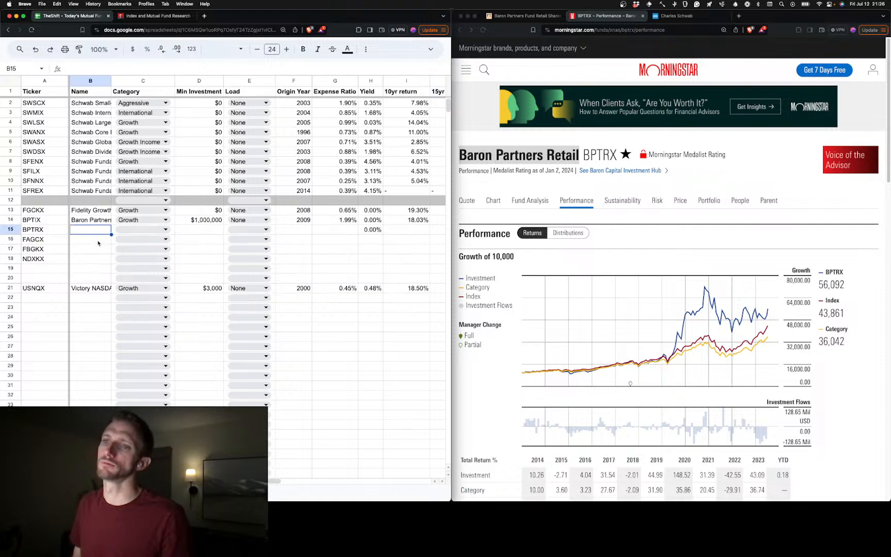
pyautogui.doubleClick(101, 235)
pyautogui.press('super+v')
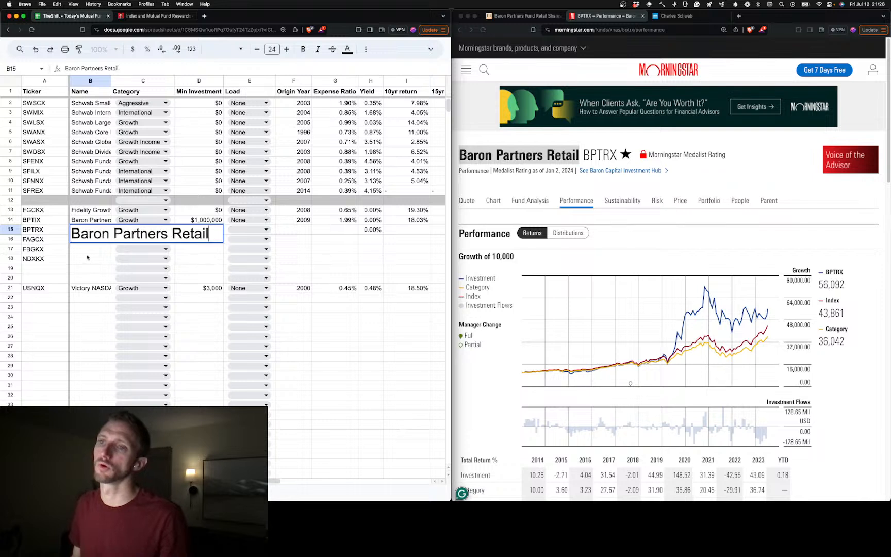
pyautogui.click(89, 258)
pyautogui.press('super+z')
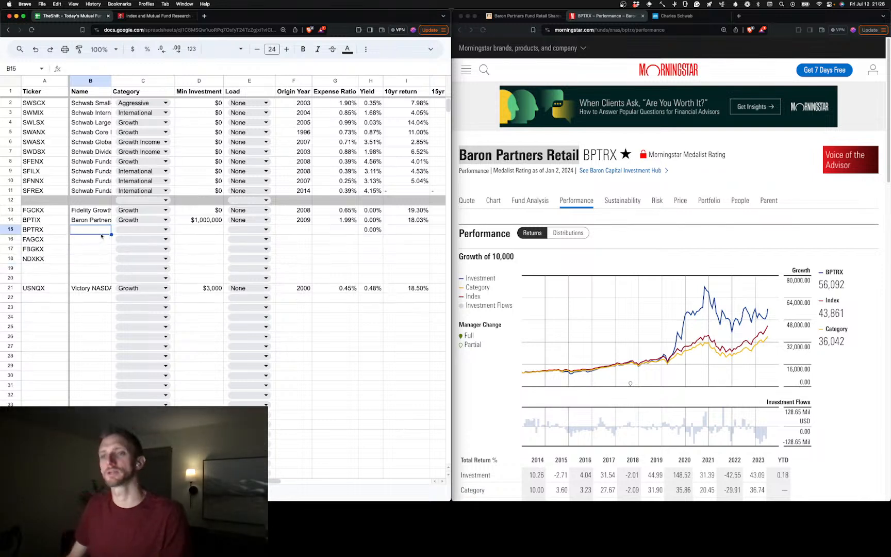
pyautogui.doubleClick(99, 230)
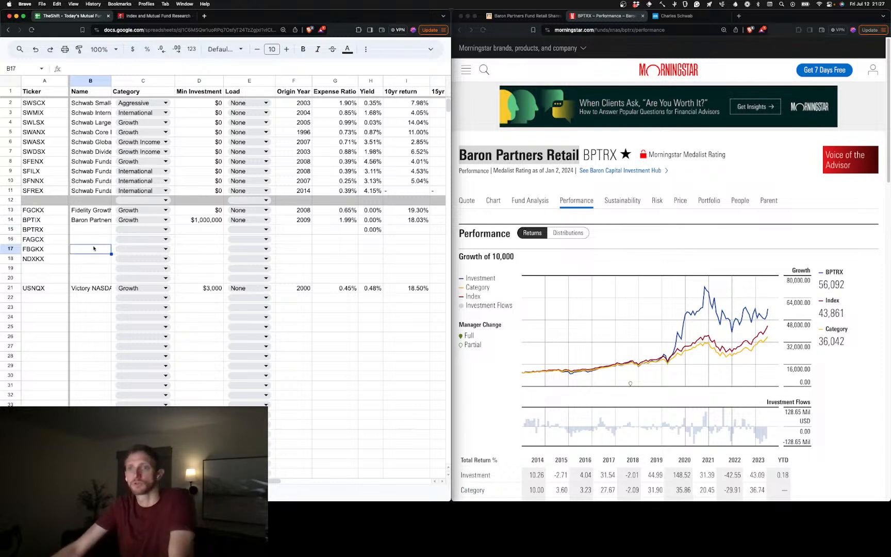
pyautogui.press('super+v')
pyautogui.press('super+z')
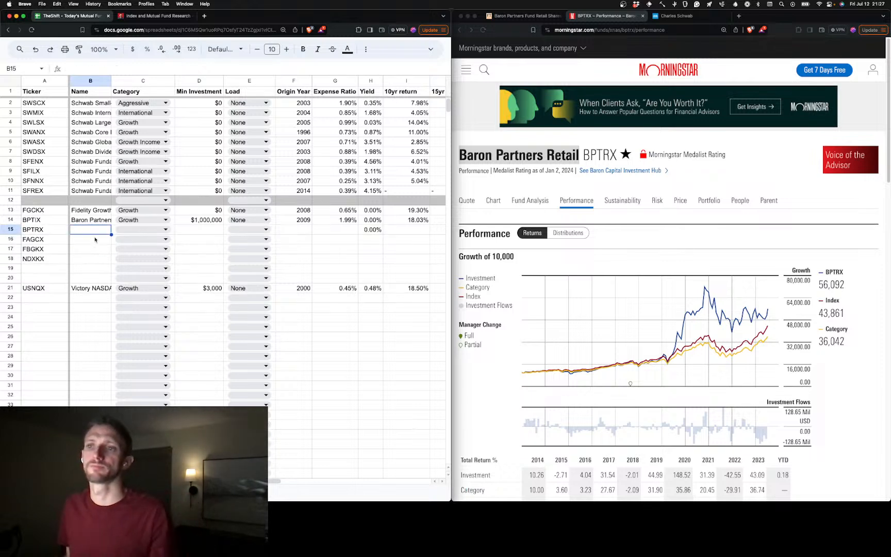
# Paste the fund name Baron Partners Retail into B15 as plain text, without its source formatting
pyautogui.press('super+shift+v')
pyautogui.click(94, 259)
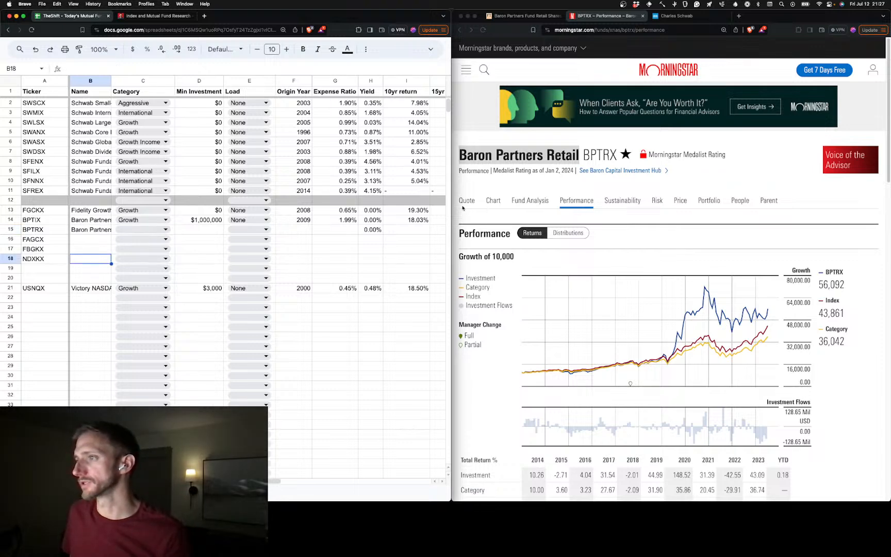
# Check BPTRX's Morningstar returns and Financial Times profile, and set its category in C15 to Growth
pyautogui.scroll(-15, 601, 221)
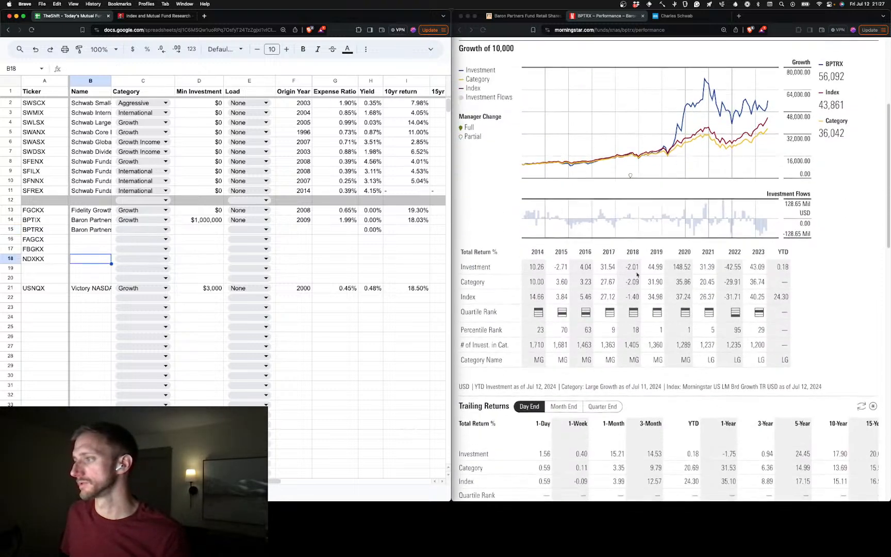
pyautogui.hscroll(3, 693, 289)
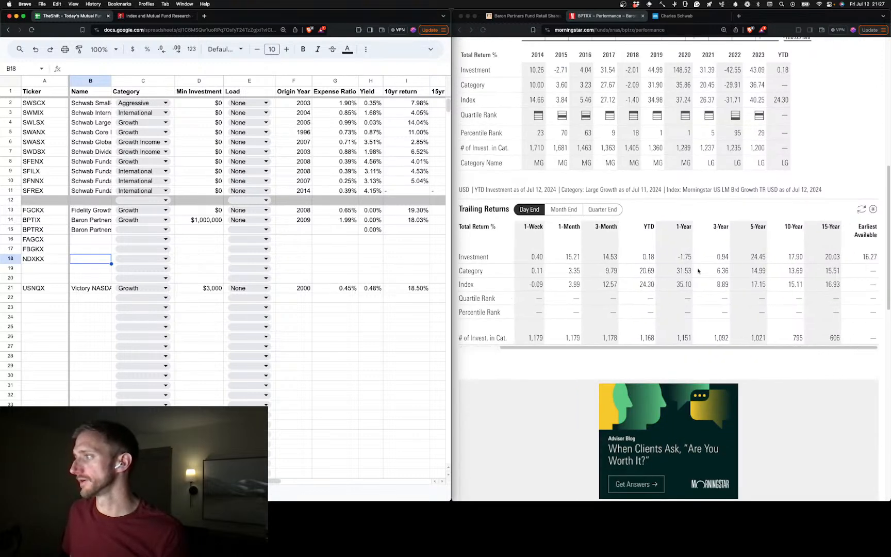
pyautogui.click(506, 17)
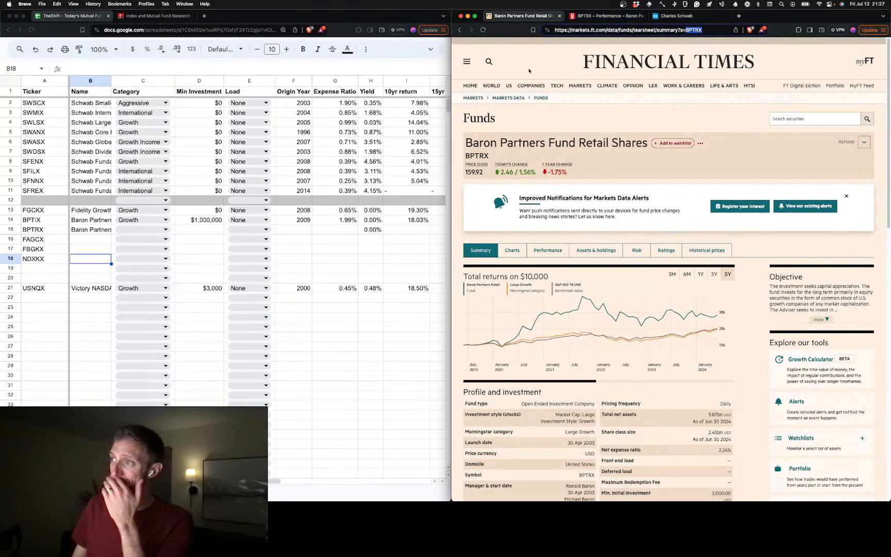
pyautogui.scroll(-3, 742, 322)
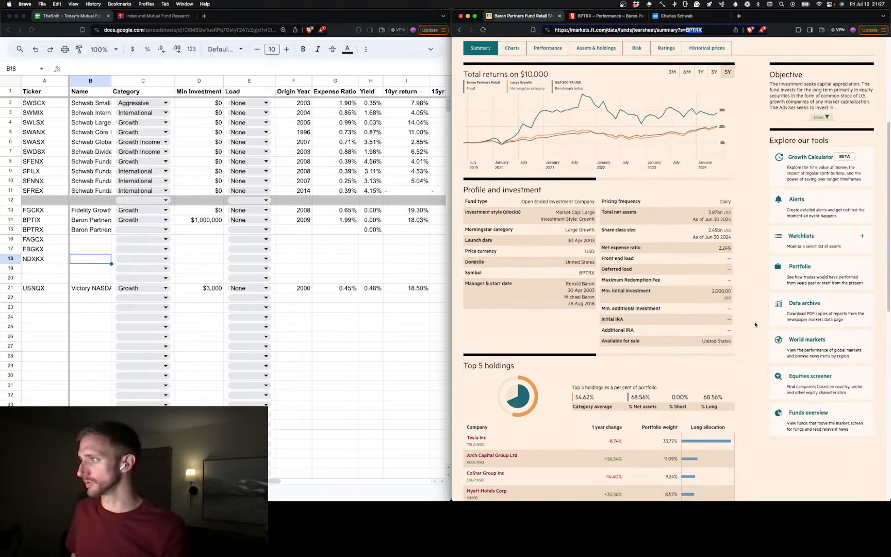
pyautogui.scroll(2, 762, 277)
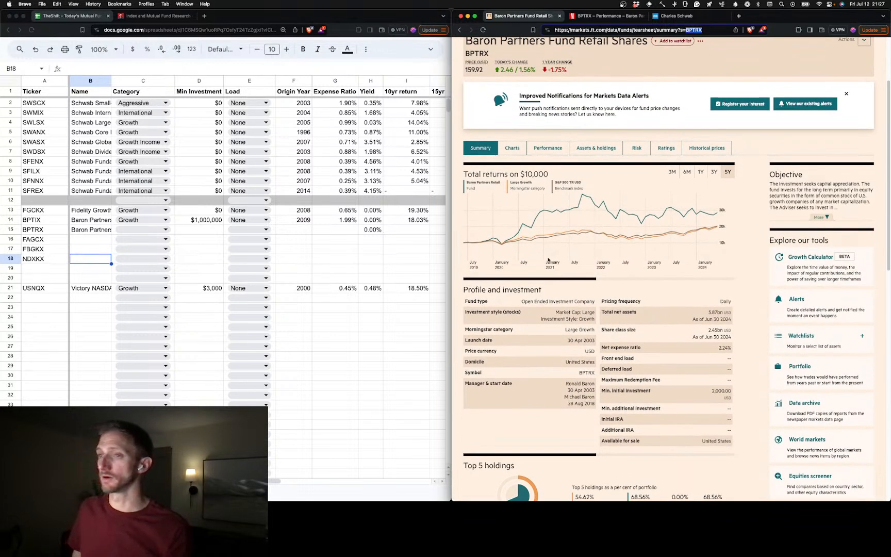
pyautogui.click(159, 233)
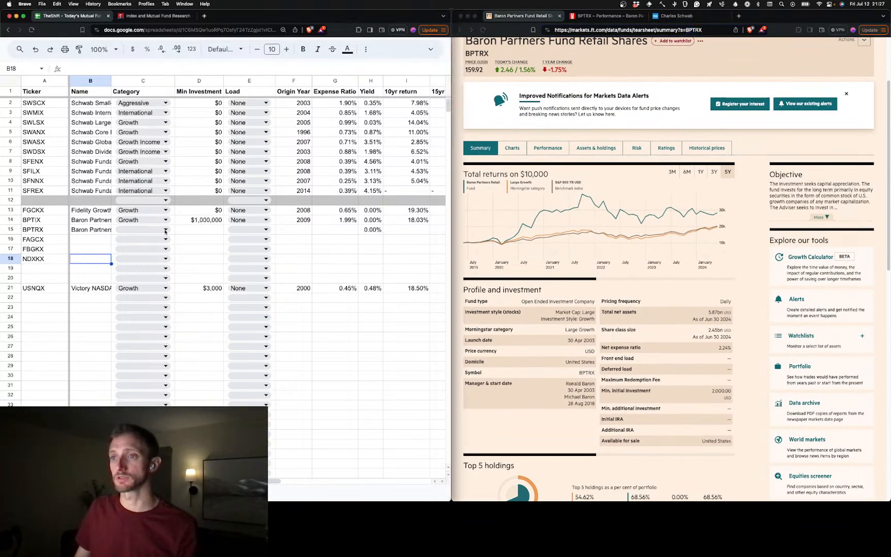
pyautogui.click(161, 230)
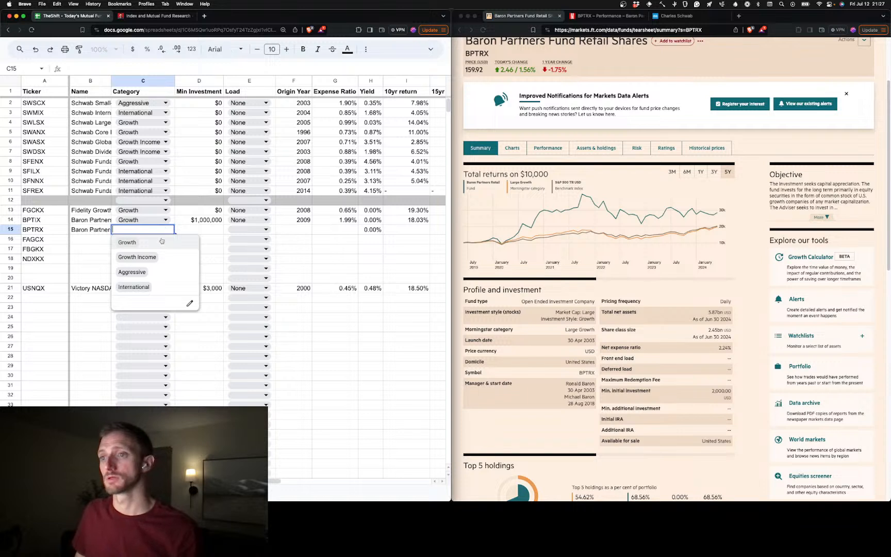
pyautogui.click(164, 246)
# Enter $2,000 as BPTRX's minimum investment in D15 and set its load in E15 to None
pyautogui.click(210, 233)
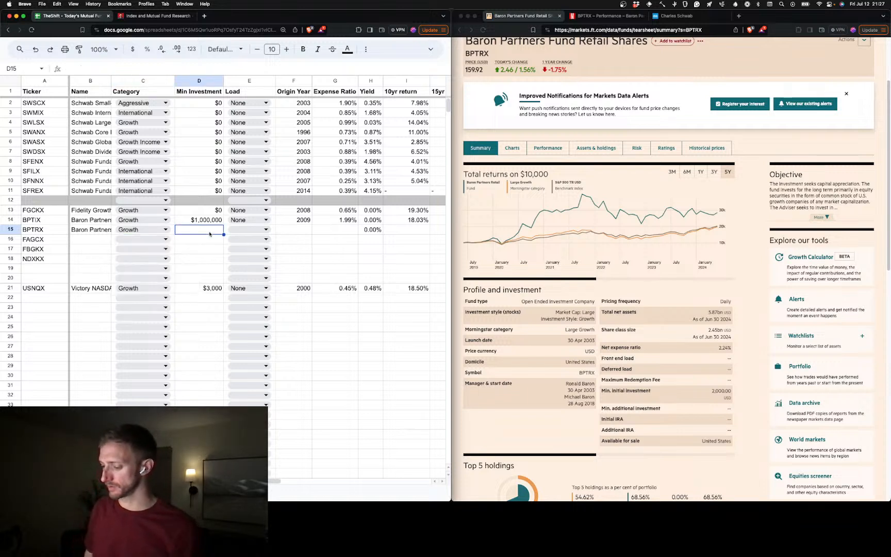
pyautogui.write('2000')
pyautogui.press('Tab')
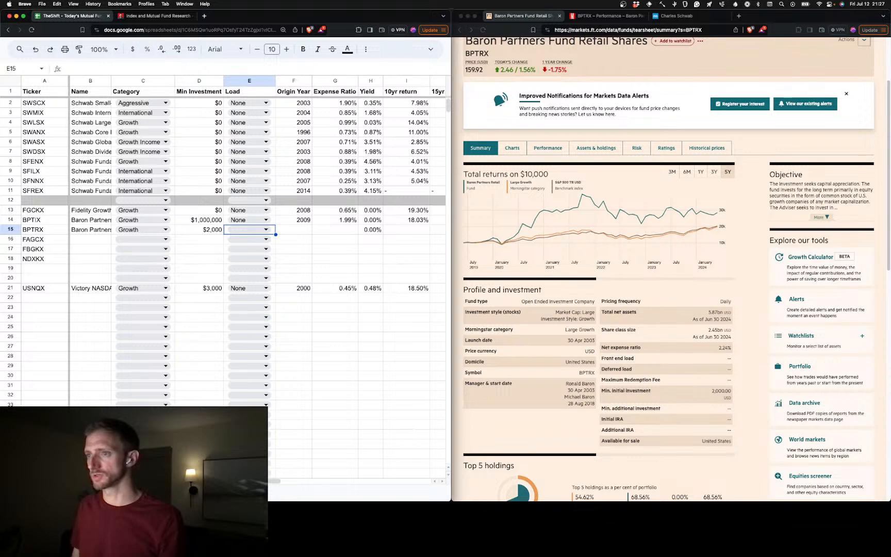
pyautogui.click(265, 230)
pyautogui.click(247, 286)
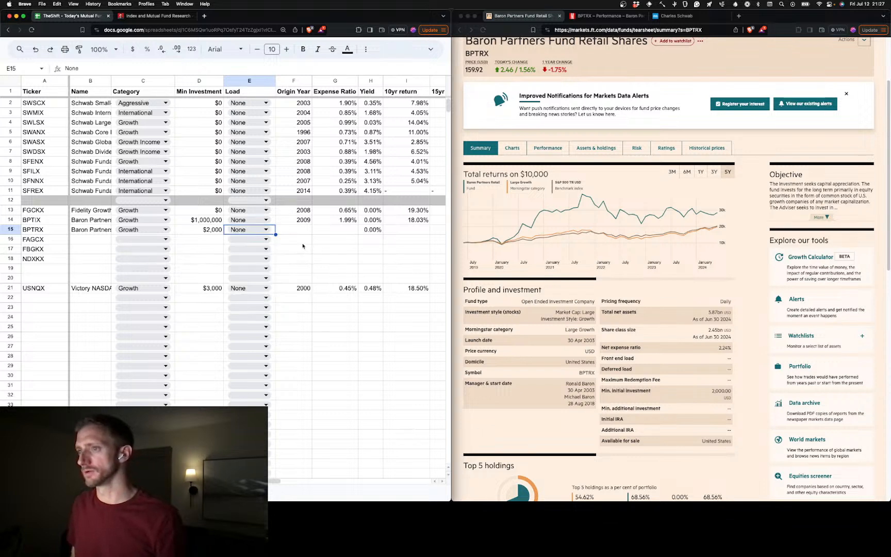
# Enter 2003 as BPTRX's origin year in F15 and 2.24% as its expense ratio in G15
pyautogui.click(301, 233)
pyautogui.write('2003')
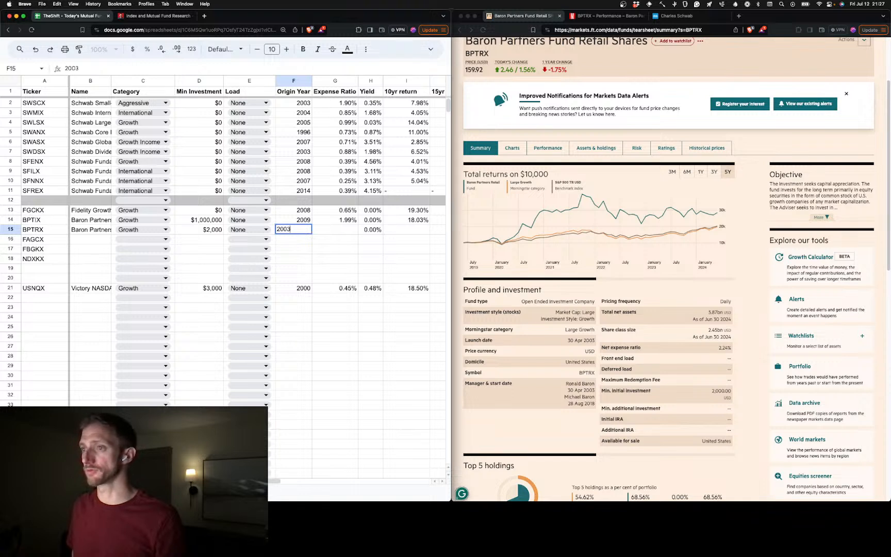
pyautogui.click(335, 232)
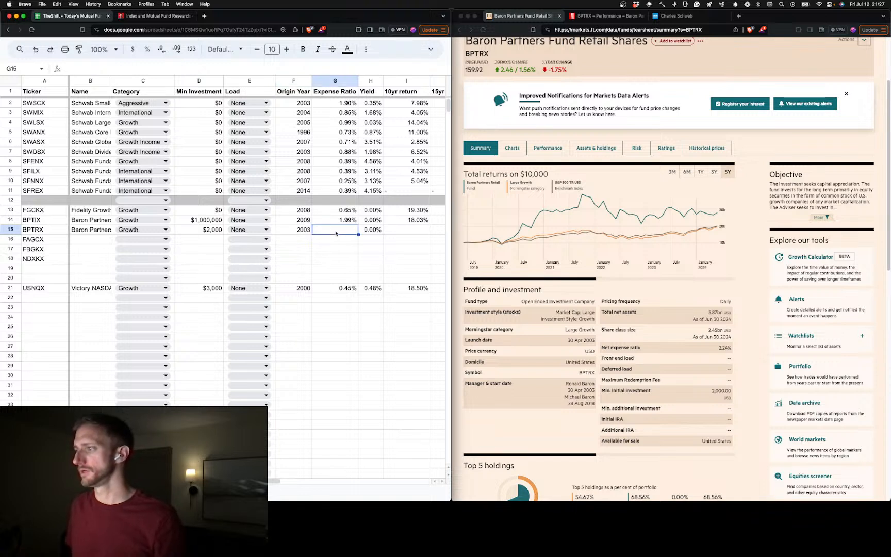
pyautogui.write('2.24%')
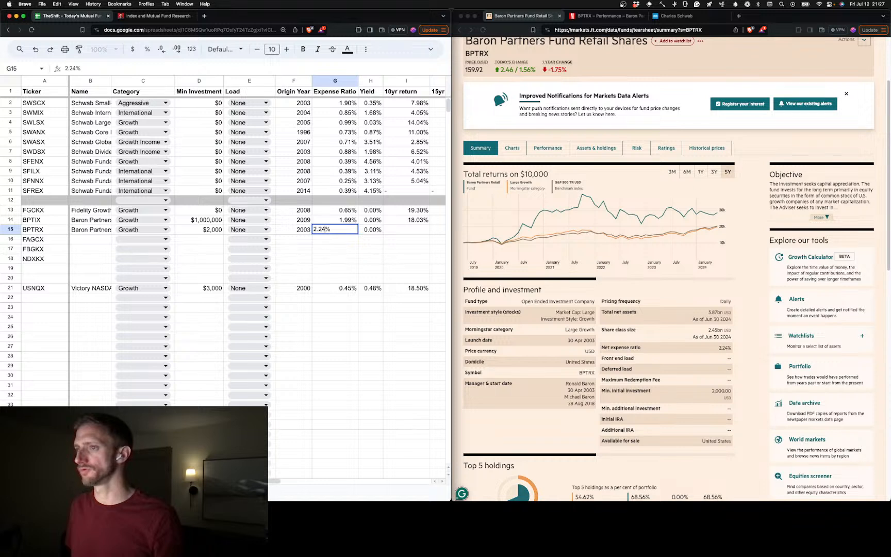
pyautogui.press('Tab')
pyautogui.press('Tab')
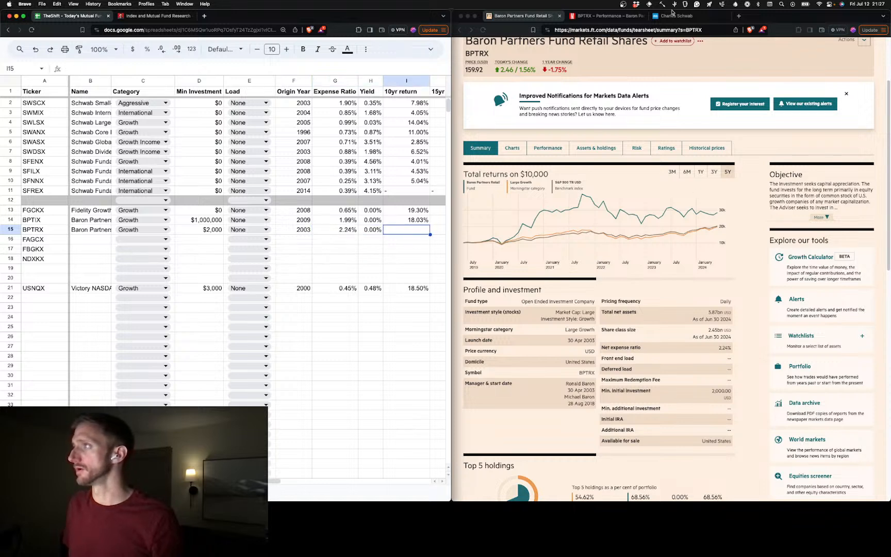
# Enter BPTRX's 10-year return of 17.9% in I15 and its 15-year return of 20.03% in J15 from Morningstar's trailing returns
pyautogui.click(620, 19)
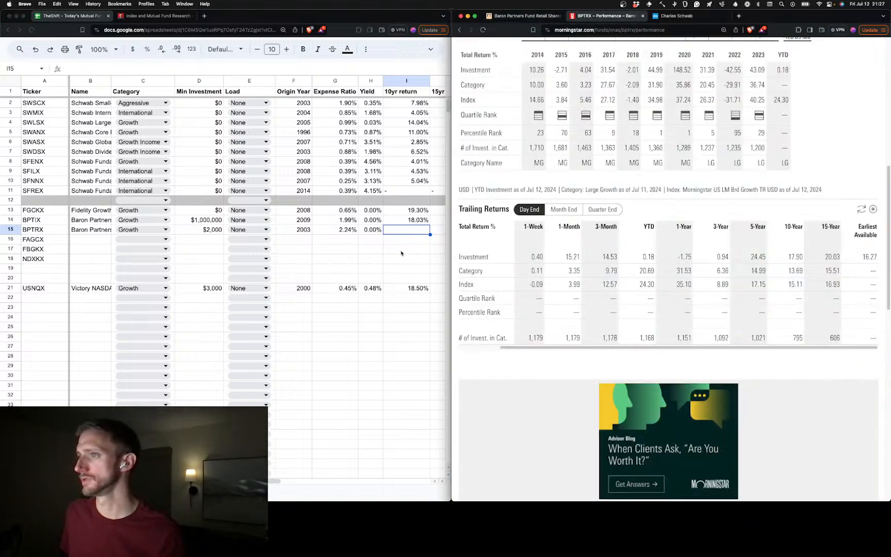
pyautogui.click(415, 233)
pyautogui.write('1')
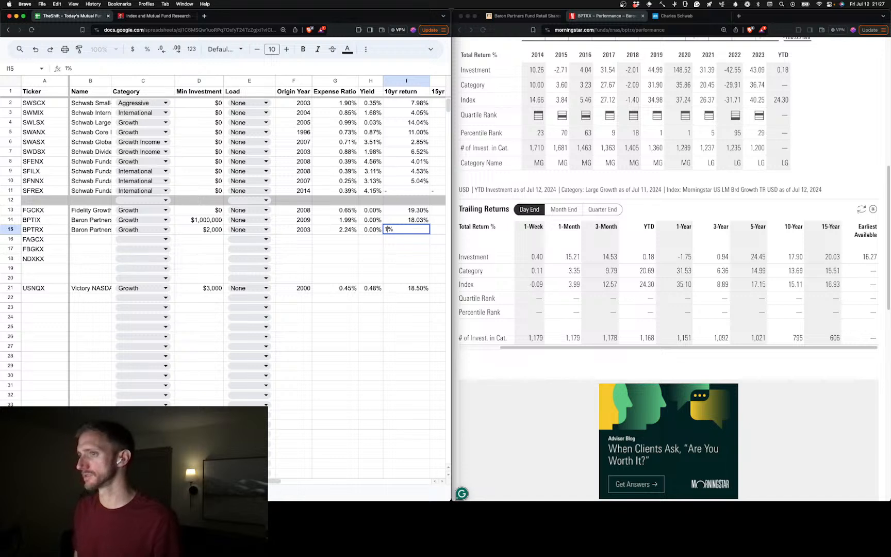
pyautogui.write('7')
pyautogui.write('[')
pyautogui.press('BackSpace')
pyautogui.write('.9')
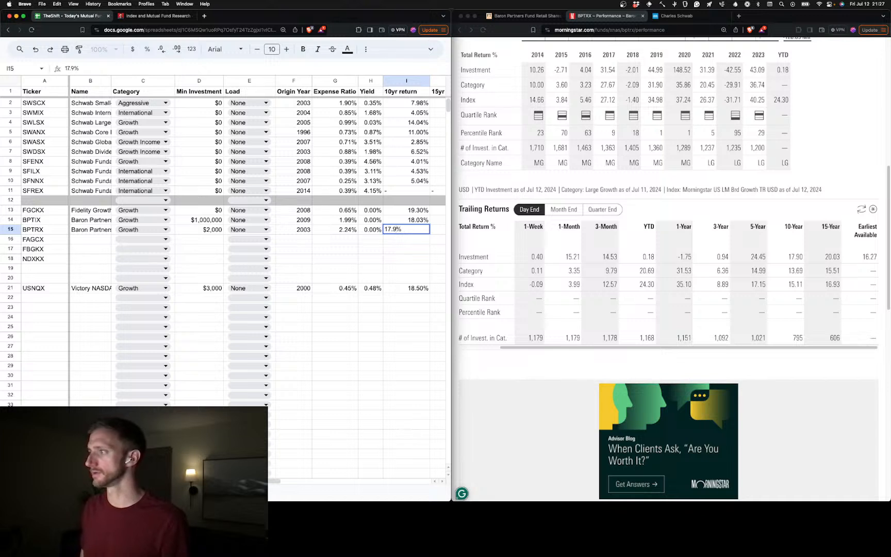
pyautogui.press('Tab')
pyautogui.write('20')
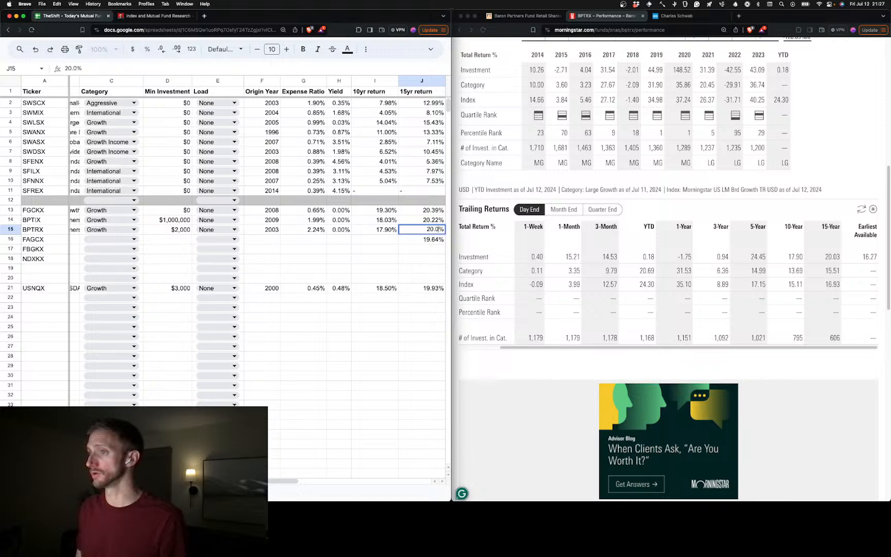
pyautogui.press('Tab')
pyautogui.press('Tab')
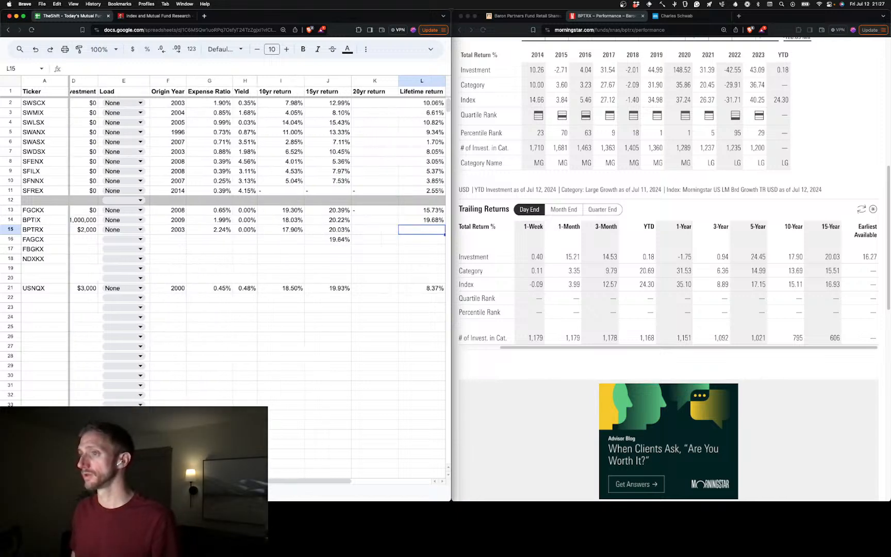
# Enter 16.27% as BPTRX's lifetime return in L15, leaving its 20-year return blank
pyautogui.write('1')
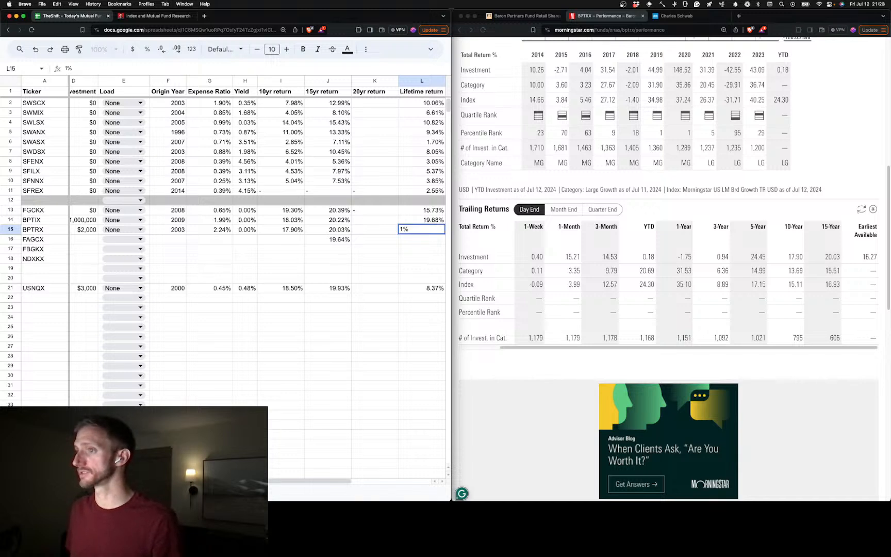
pyautogui.write('6.26')
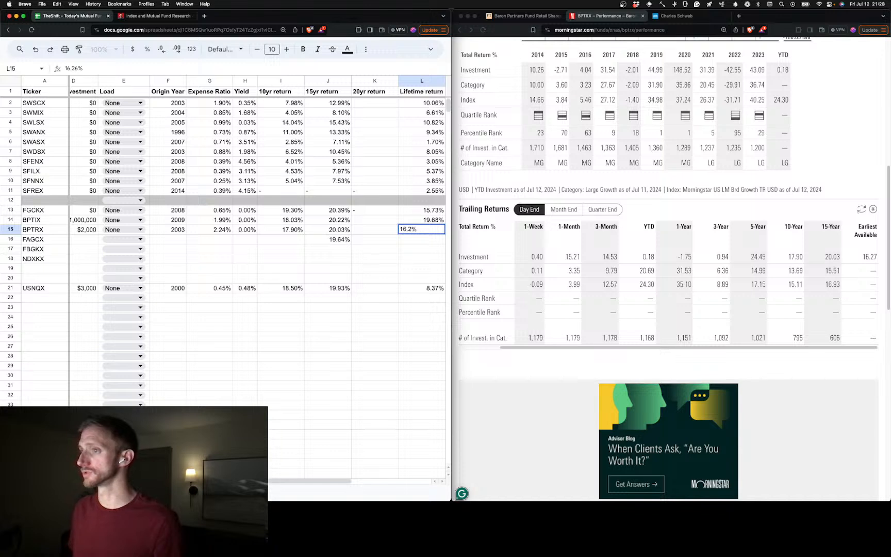
pyautogui.press('BackSpace')
pyautogui.write('7')
pyautogui.press('Tab')
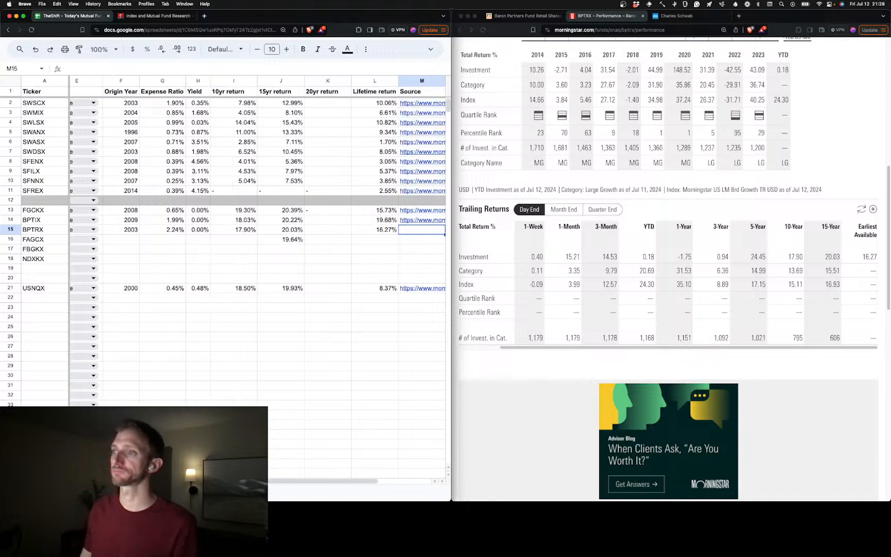
# Copy the address of BPTRX's Morningstar performance page into M15 as its source
pyautogui.click(598, 29)
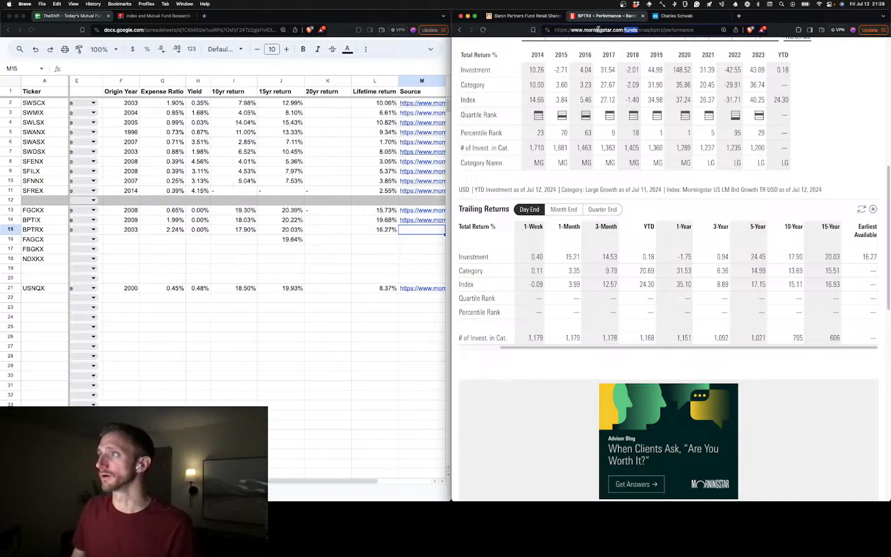
pyautogui.press('super+a')
pyautogui.press('super+c')
pyautogui.click(416, 234)
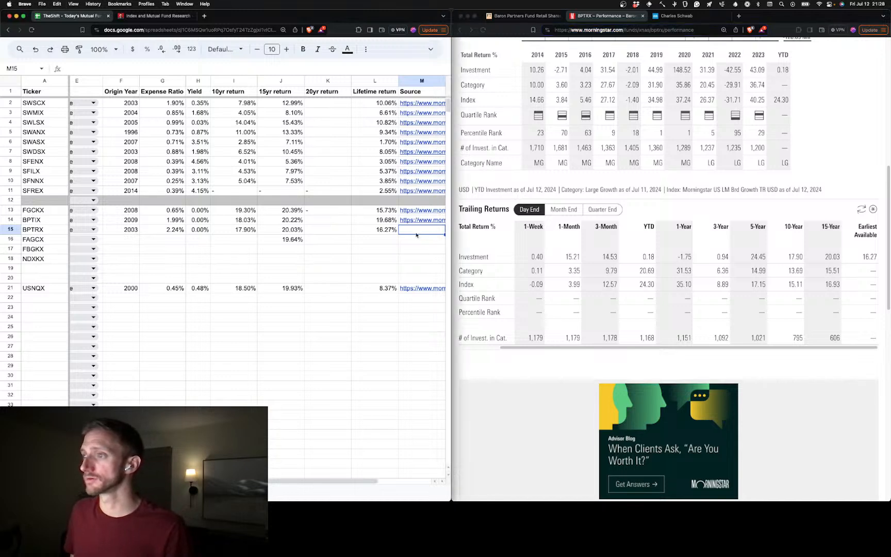
pyautogui.press('super+v')
# Copy BPTRX's Financial Times page address into N15 as its second source and date the row 07/12/2024 in O15
pyautogui.click(520, 16)
pyautogui.press('super+c')
pyautogui.press('super+a')
pyautogui.press('super+c')
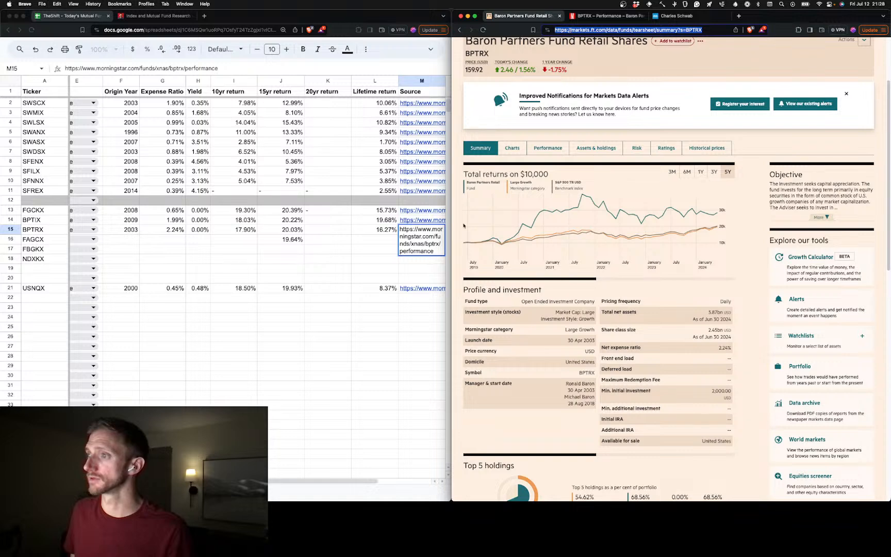
pyautogui.click(392, 241)
pyautogui.hscroll(2, 392, 241)
pyautogui.click(382, 230)
pyautogui.press('super+v')
pyautogui.press('Tab')
pyautogui.click(330, 249)
pyautogui.hscroll(-5, 334, 256)
pyautogui.hscroll(5, 334, 256)
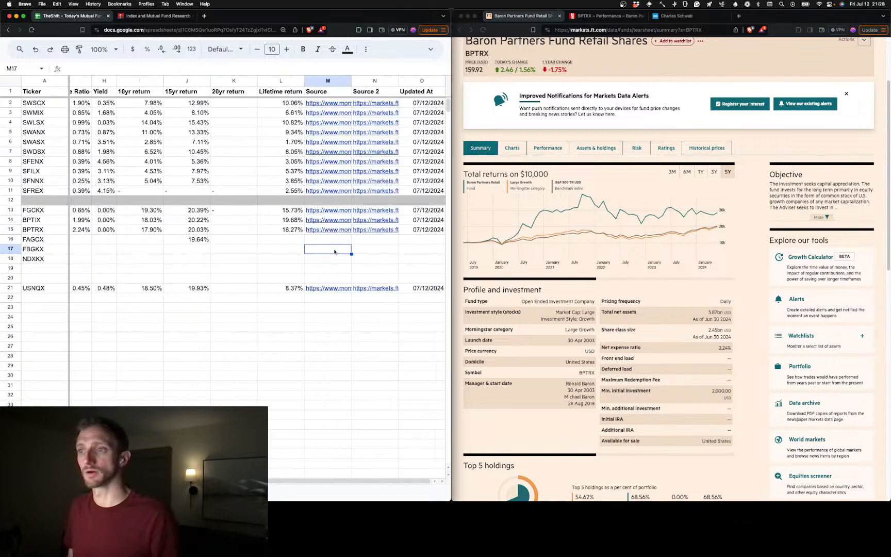
# Load the Financial Times summary for FAGCX by replacing the ticker in the page address with the one from A16
pyautogui.click(44, 239)
pyautogui.click(689, 30)
pyautogui.doubleClick(690, 30)
pyautogui.write('FAGCX')
pyautogui.press('Return')
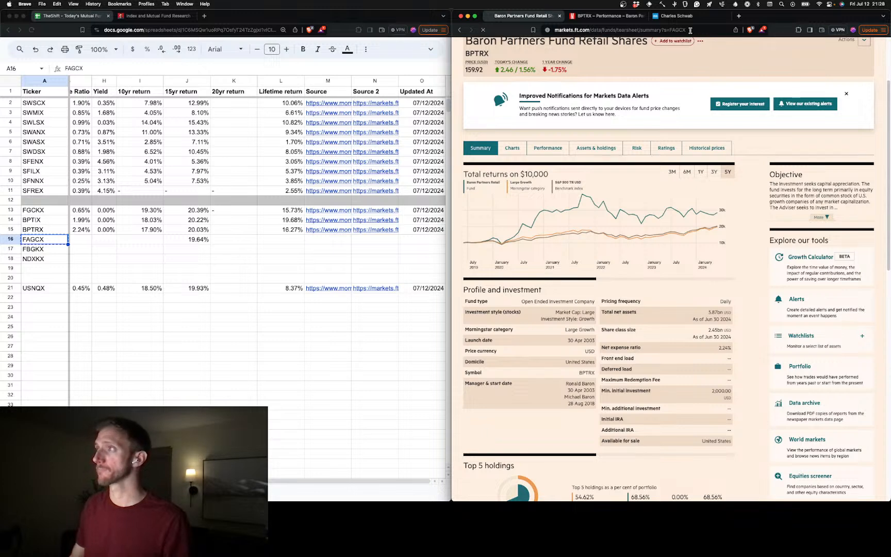
# Paste the Financial Times address into N16 as FAGCX's second source and enter 07/12/2024 as its update date in O16
pyautogui.click(368, 243)
pyautogui.press('super+v')
pyautogui.click(407, 240)
pyautogui.write('ddate')
pyautogui.press('Return')
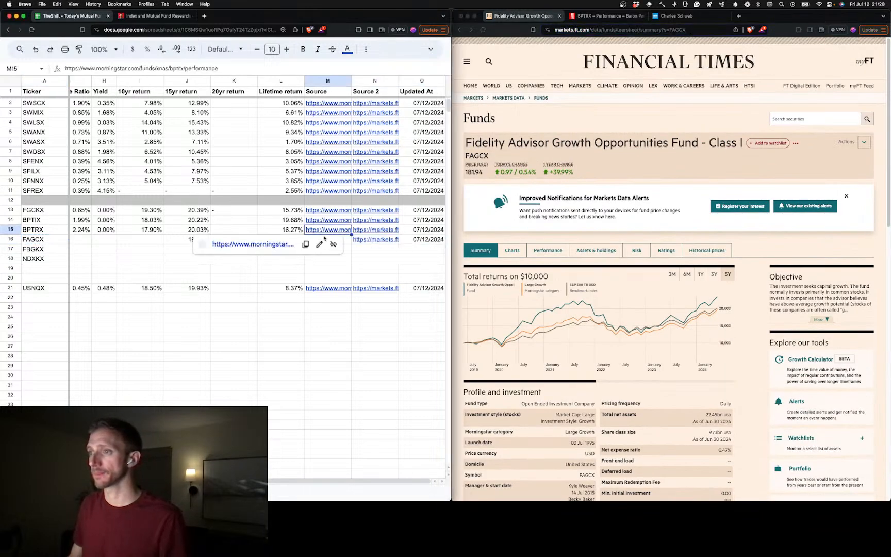
# Paste the Morningstar performance page address into M16 as FAGCX's source
pyautogui.click(350, 241)
pyautogui.click(607, 16)
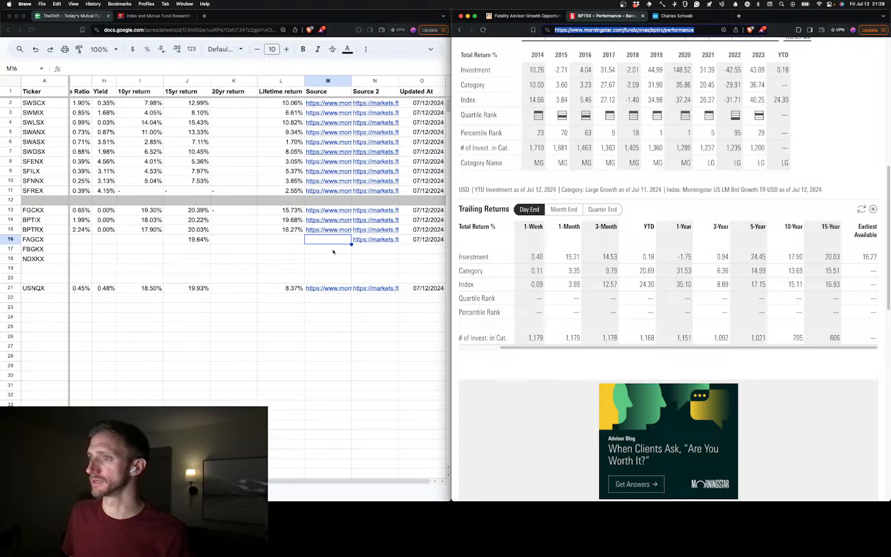
pyautogui.click(338, 241)
pyautogui.press('super+v')
pyautogui.click(311, 253)
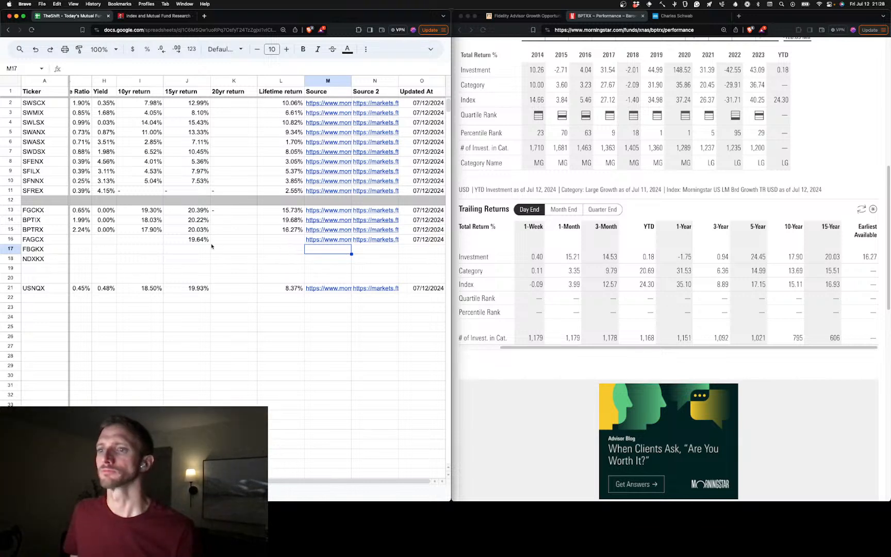
# Load FAGCX's Morningstar performance page by replacing the ticker in the page address with the one from A16
pyautogui.click(288, 240)
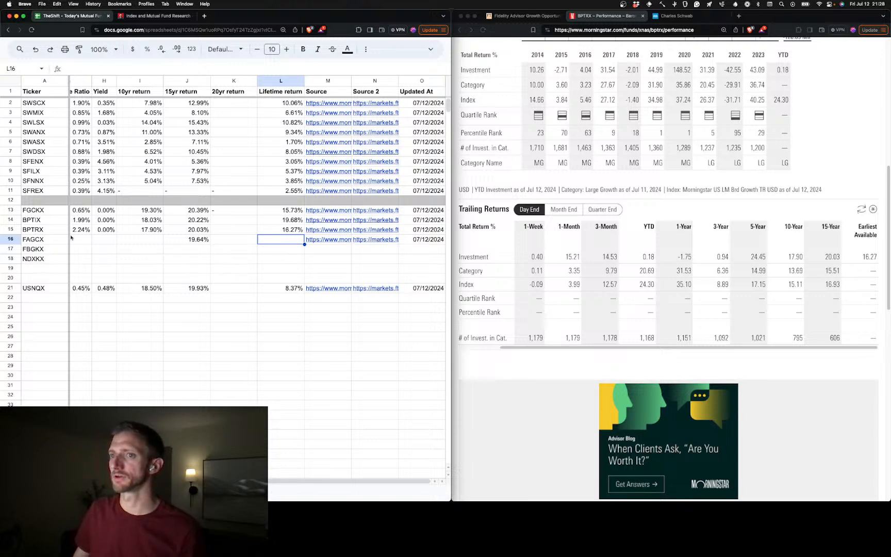
pyautogui.press('Home')
pyautogui.doubleClick(652, 29)
pyautogui.press('super+v')
pyautogui.press('Return')
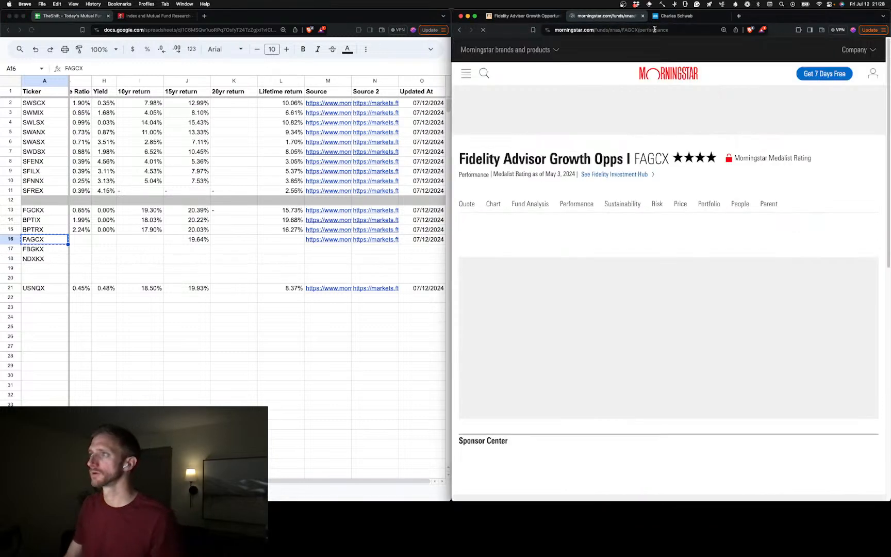
# Check FAGCX's yield on its Morningstar quote page, reopen its performance page, and enter 0% as its yield in H16
pyautogui.click(472, 201)
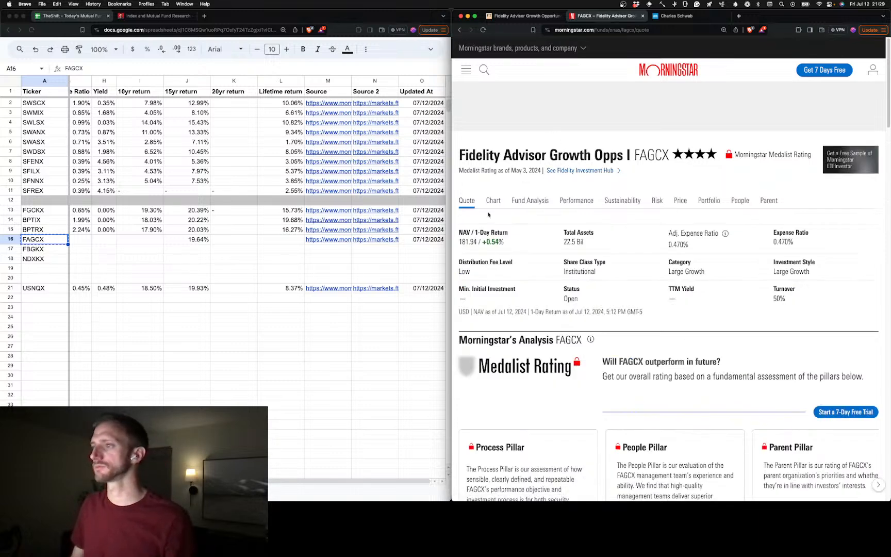
pyautogui.click(576, 200)
pyautogui.click(107, 243)
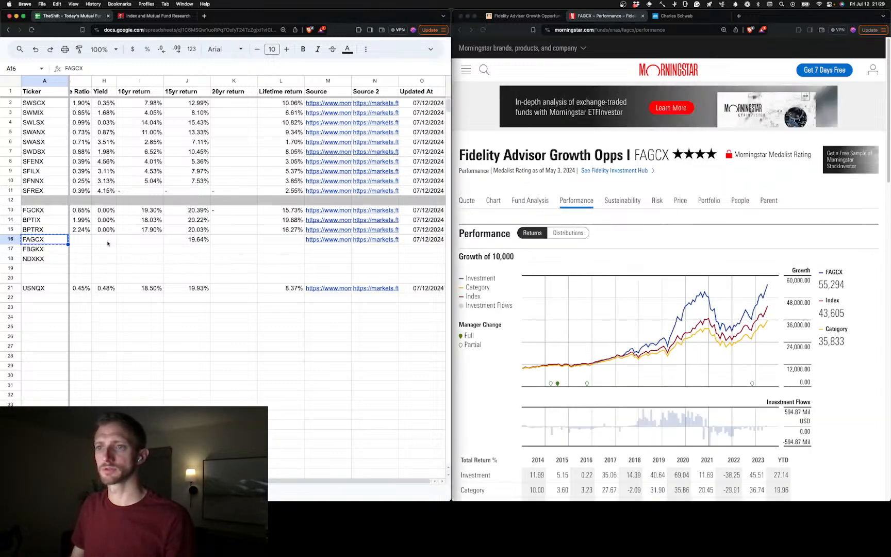
pyautogui.write('0')
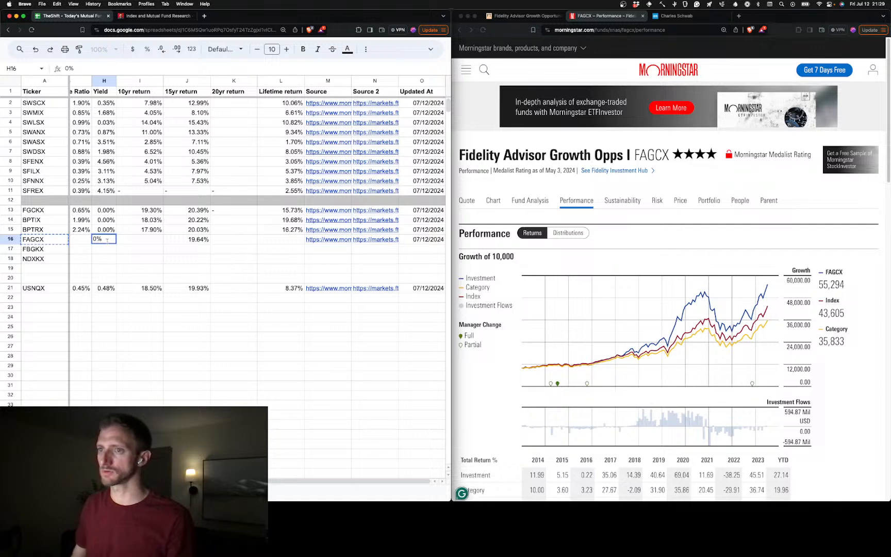
pyautogui.click(186, 268)
# Enter FAGCX's 10-year return of 18.21% in I16 and replace its 15-year return in J16 with 19.93%
pyautogui.scroll(-7, 640, 298)
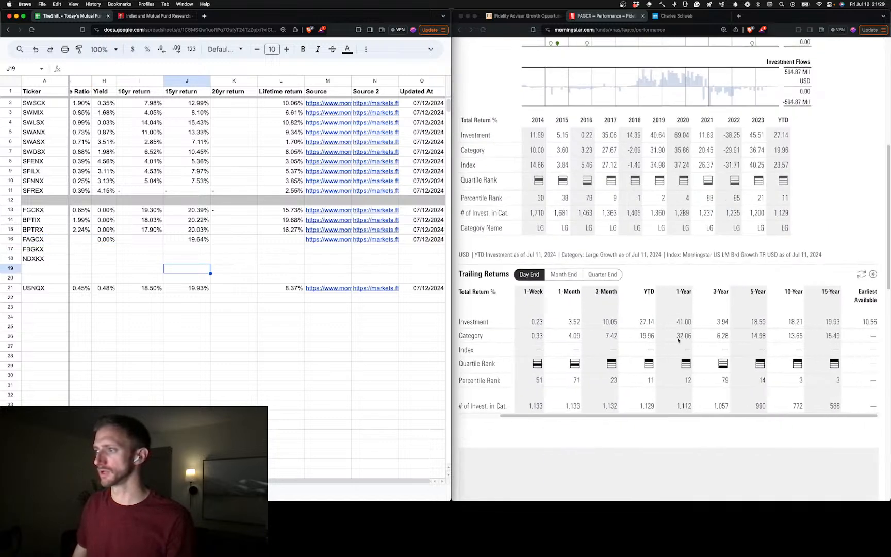
pyautogui.click(149, 241)
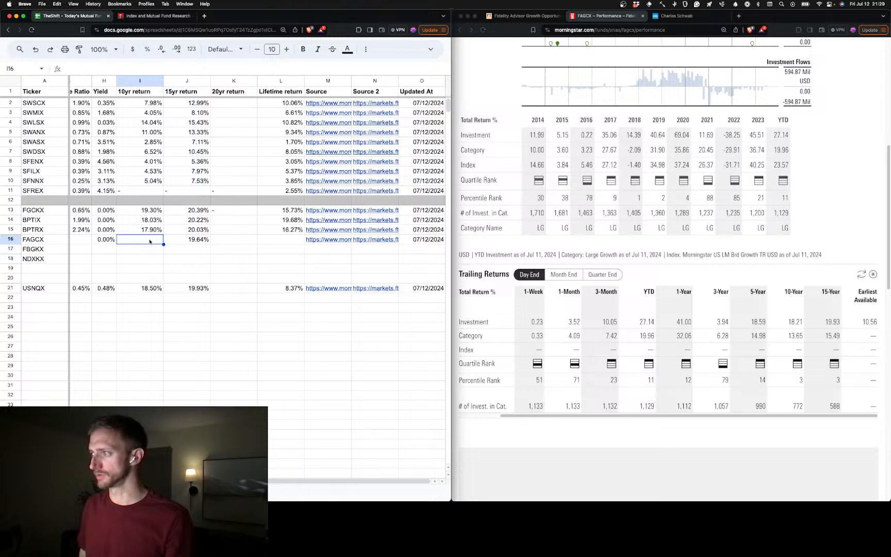
pyautogui.write('18')
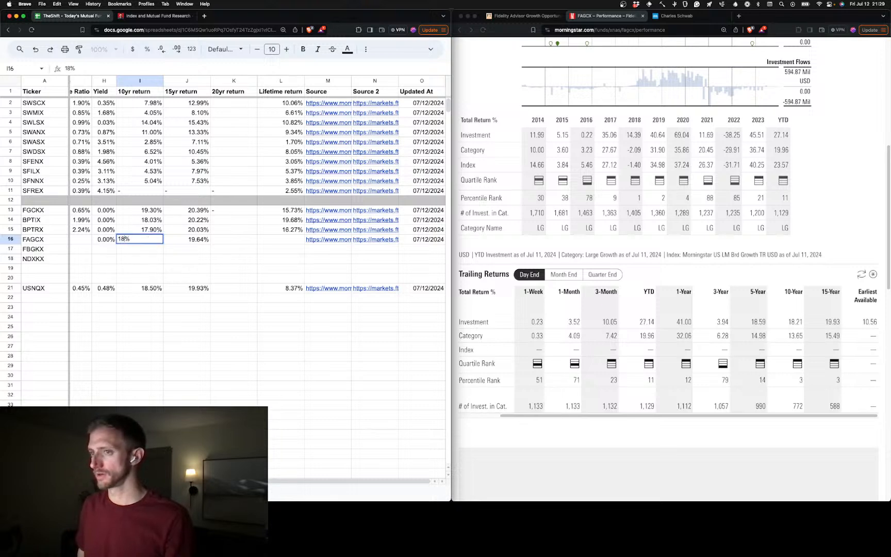
pyautogui.write('.2')
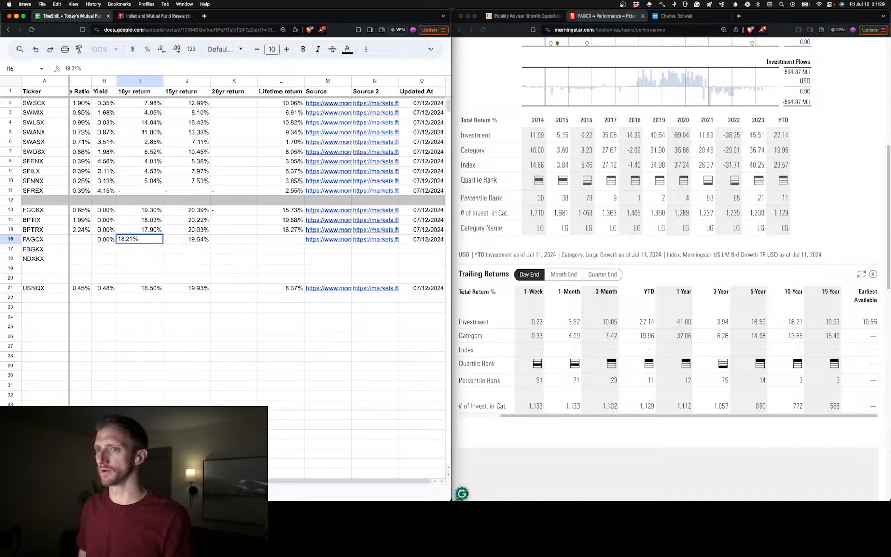
pyautogui.write('1')
pyautogui.press('Tab')
pyautogui.write('19')
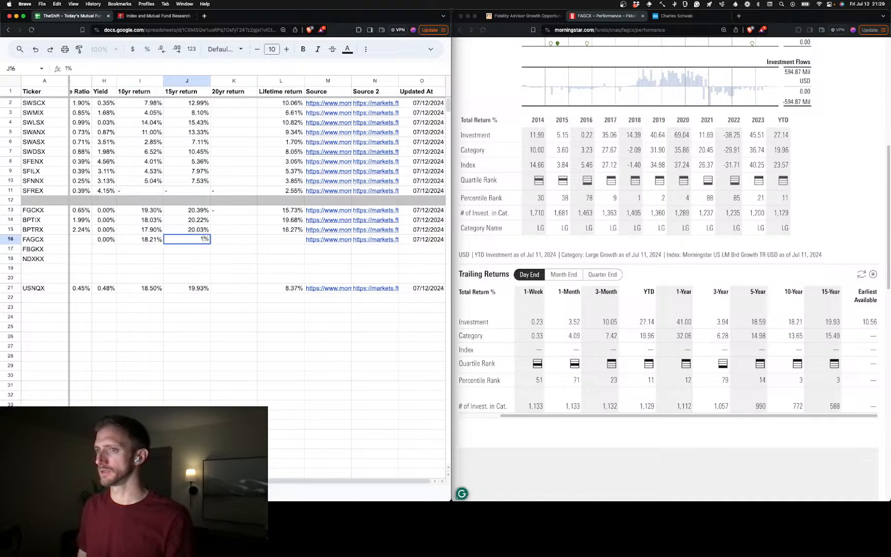
pyautogui.write('.9')
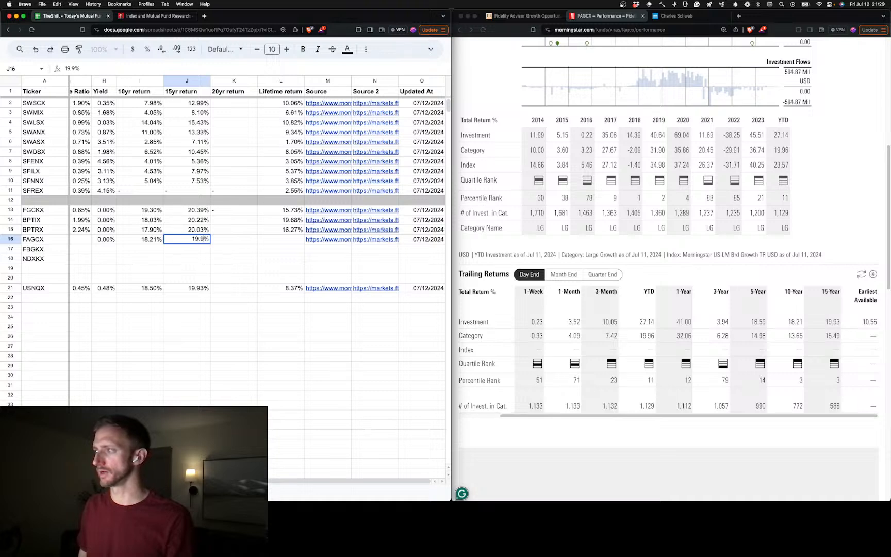
pyautogui.write('3')
pyautogui.press('Tab')
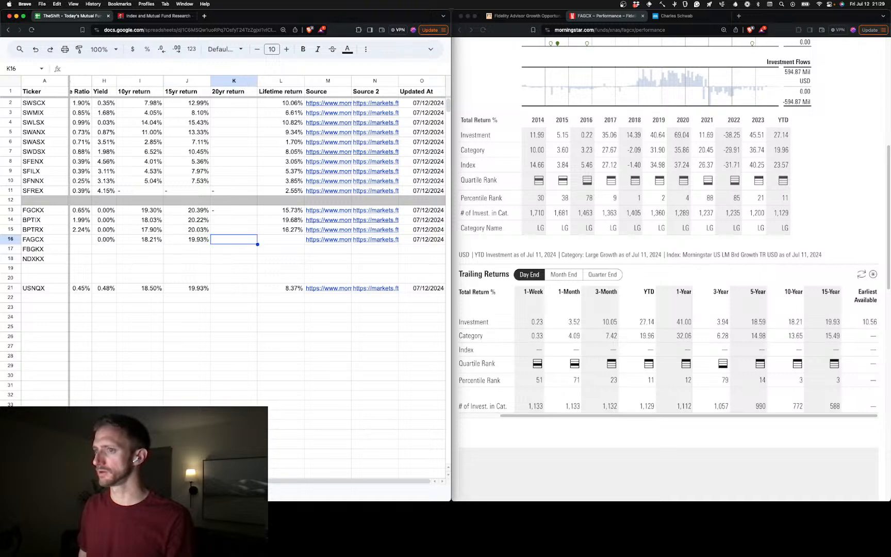
# Enter 10.56% as FAGCX's lifetime return in L16, leaving its 20-year return blank
pyautogui.press('Tab')
pyautogui.write('10')
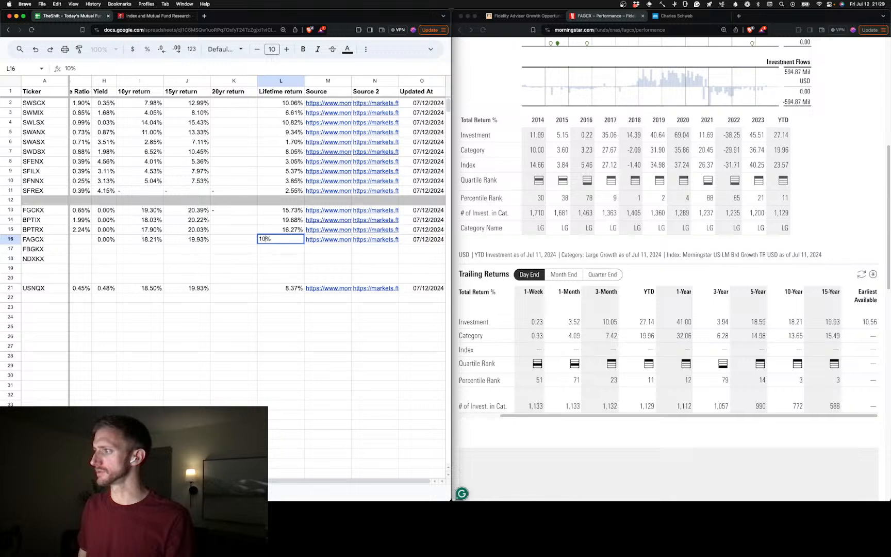
pyautogui.write('.56')
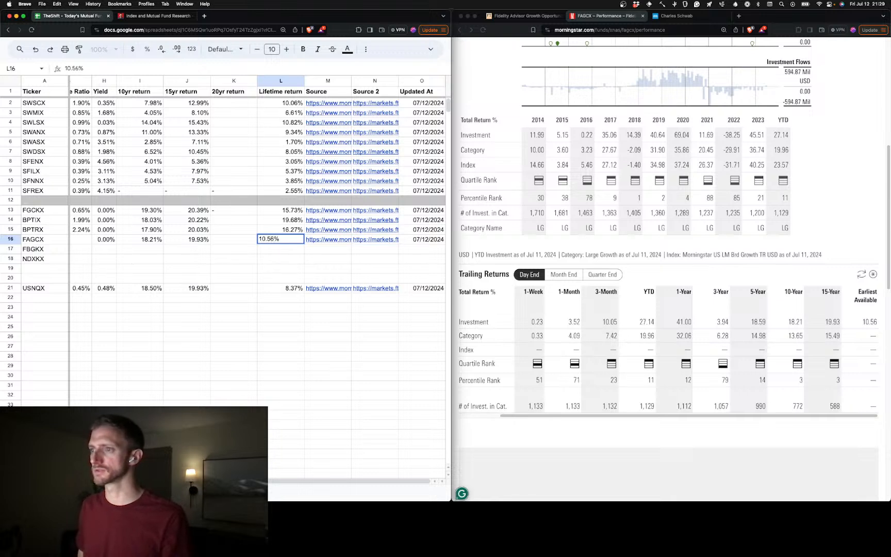
pyautogui.click(157, 261)
# Bring up FAGCX's Financial Times summary page and paste the copied name "Fidelity Growth Company Fund - Class K" into B16
pyautogui.hscroll(-5, 157, 264)
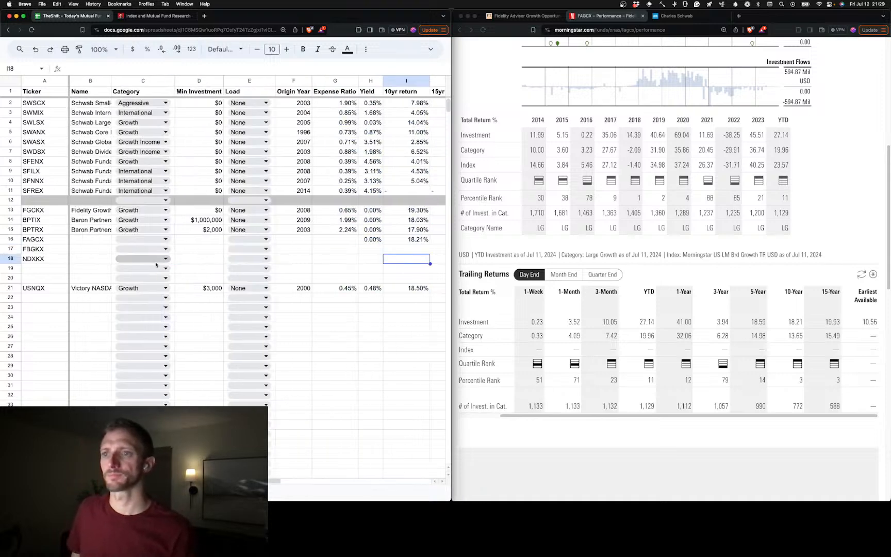
pyautogui.click(523, 16)
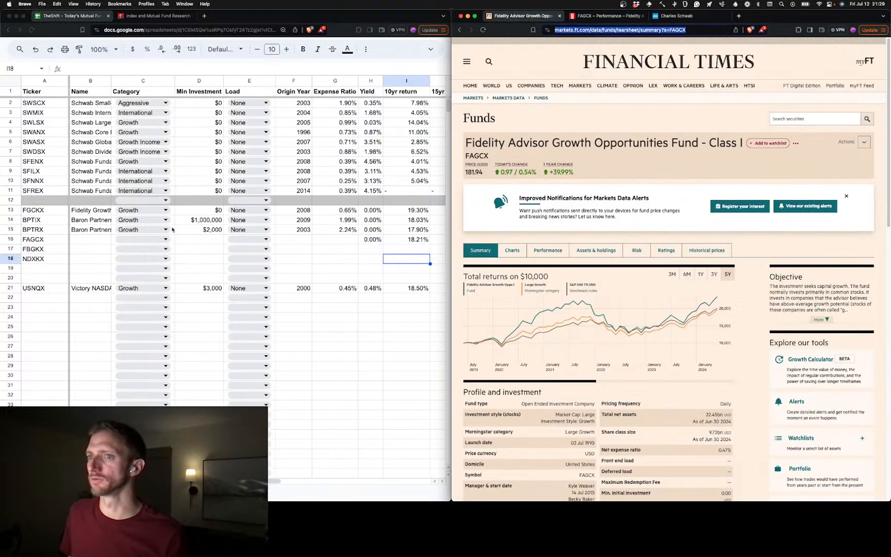
pyautogui.click(462, 148)
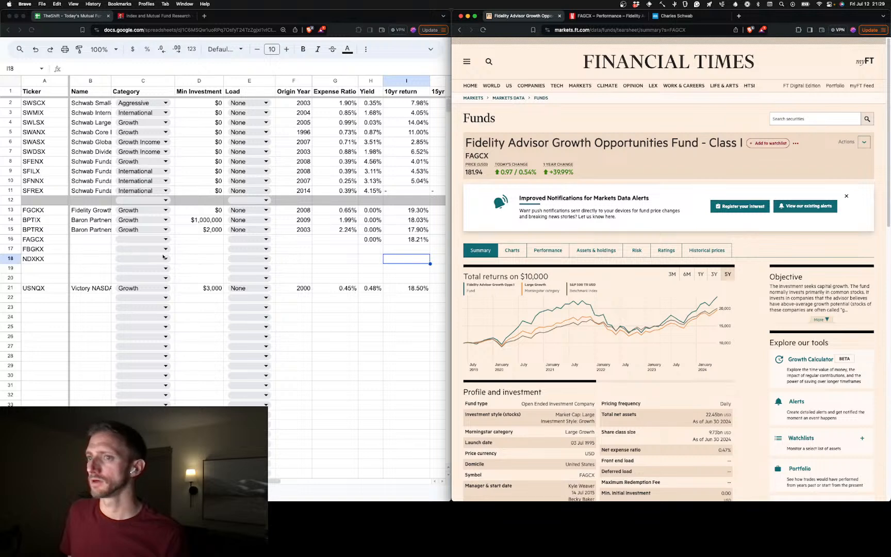
pyautogui.click(103, 242)
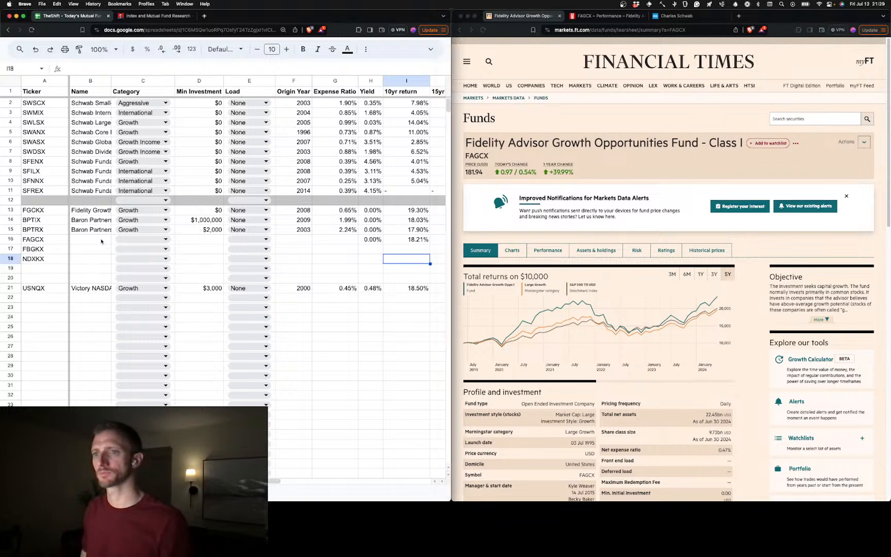
pyautogui.click(101, 240)
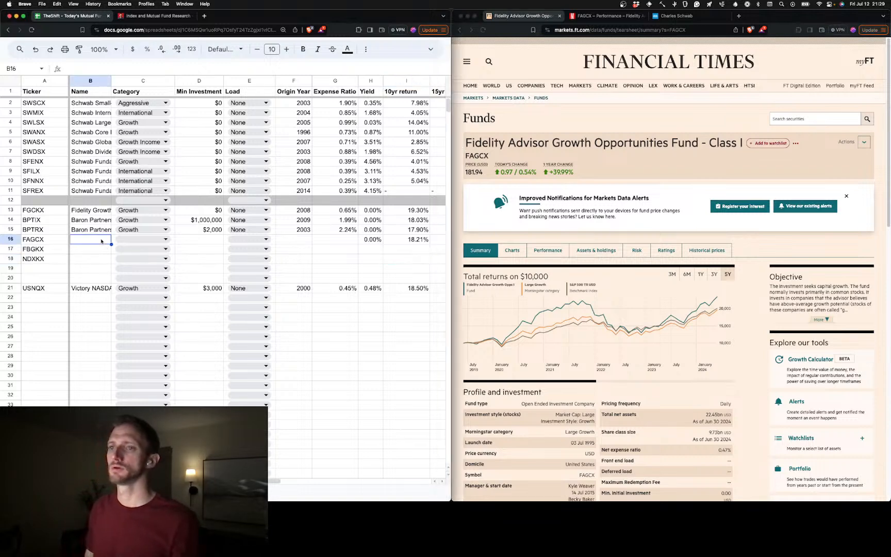
pyautogui.write('Fidelity Growth Company Fund - Class K')
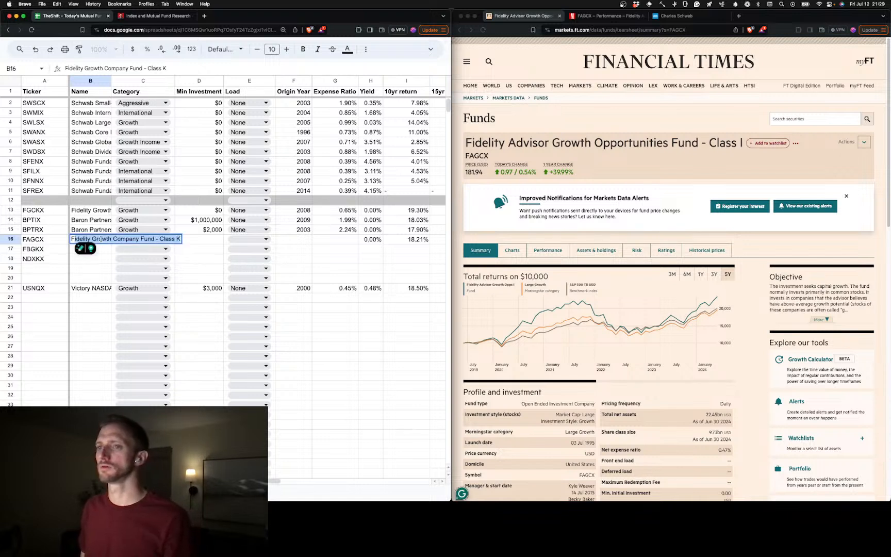
# Edit the fund name in B16 to read "Fidelity Advisor Growth Opportunities Gund - Class I"
pyautogui.write('delity')
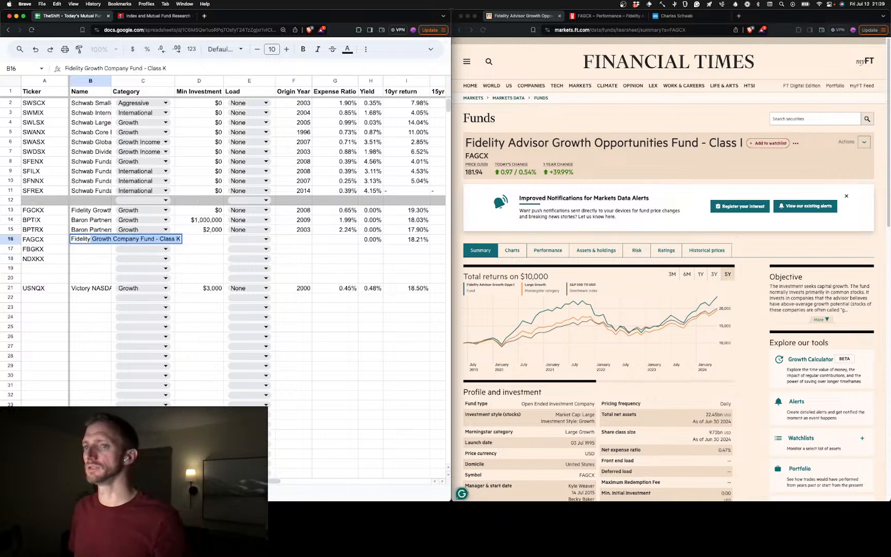
pyautogui.write(' A')
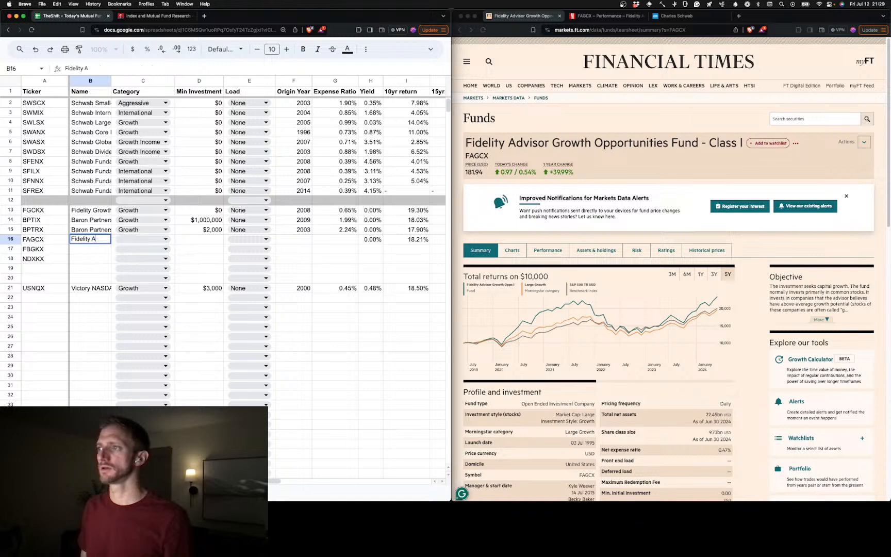
pyautogui.write('dbisor')
pyautogui.press('BackSpace')
pyautogui.press('BackSpace')
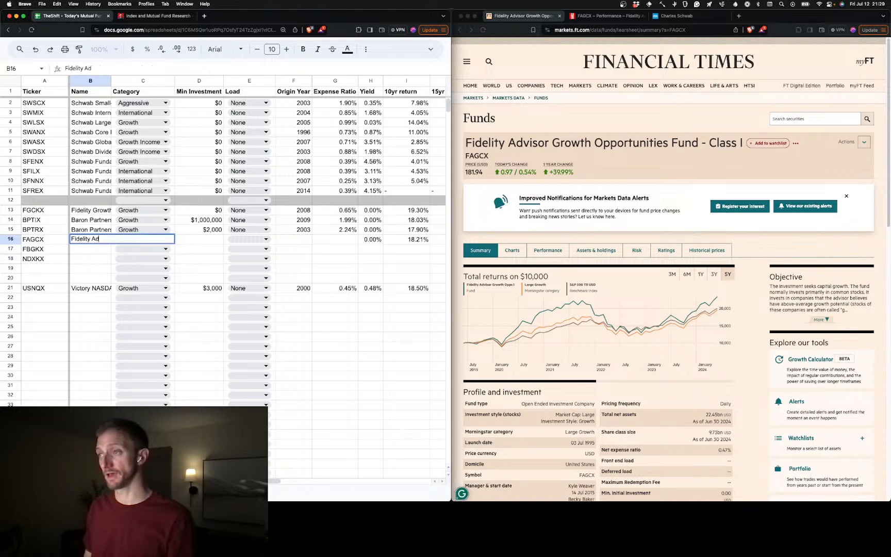
pyautogui.write('cc')
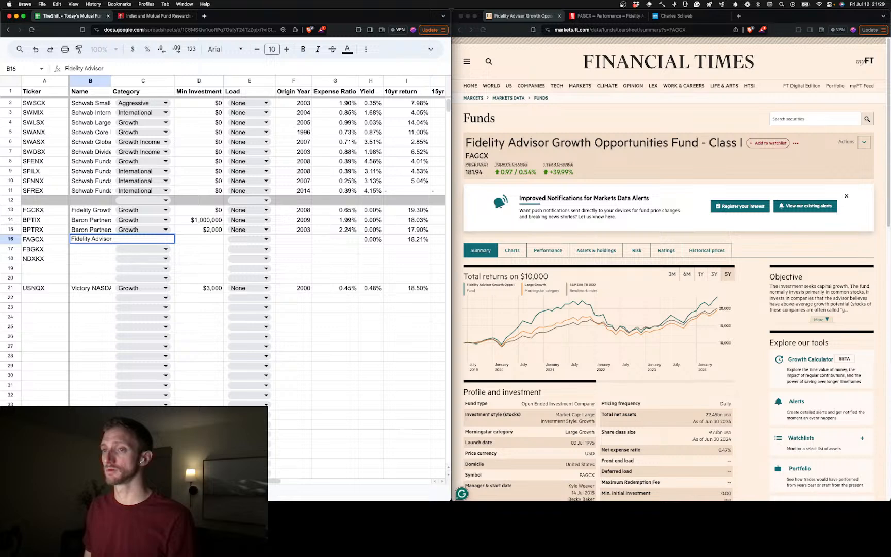
pyautogui.write('otwt')
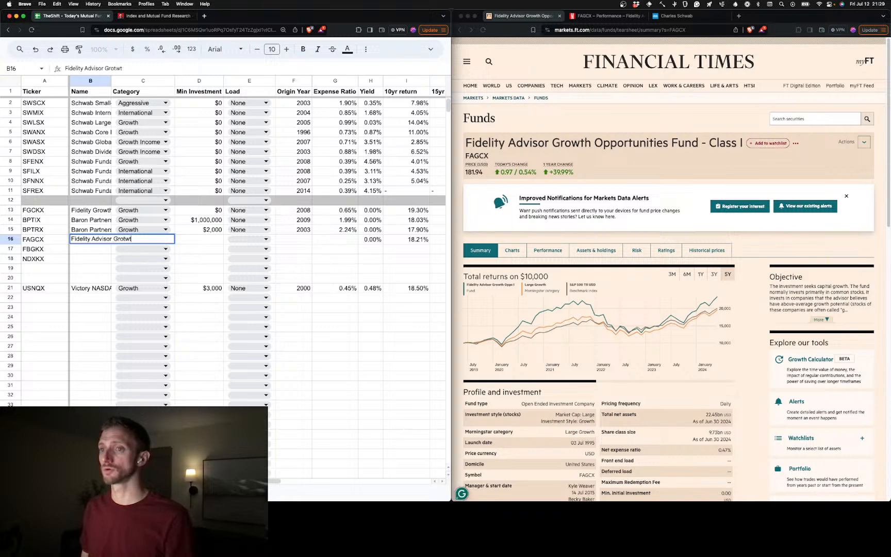
pyautogui.press('BackSpace')
pyautogui.press('BackSpace')
pyautogui.press('BackSpace')
pyautogui.write('wth Opportu')
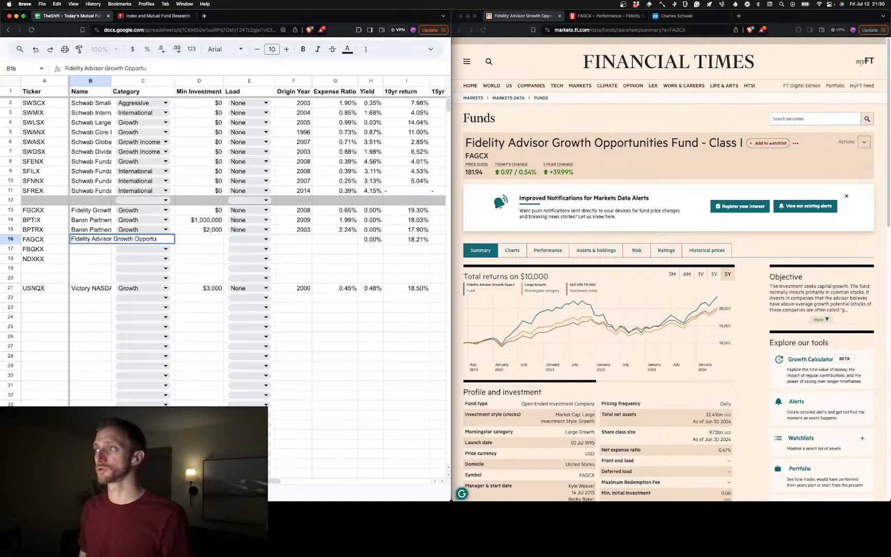
pyautogui.write('nities')
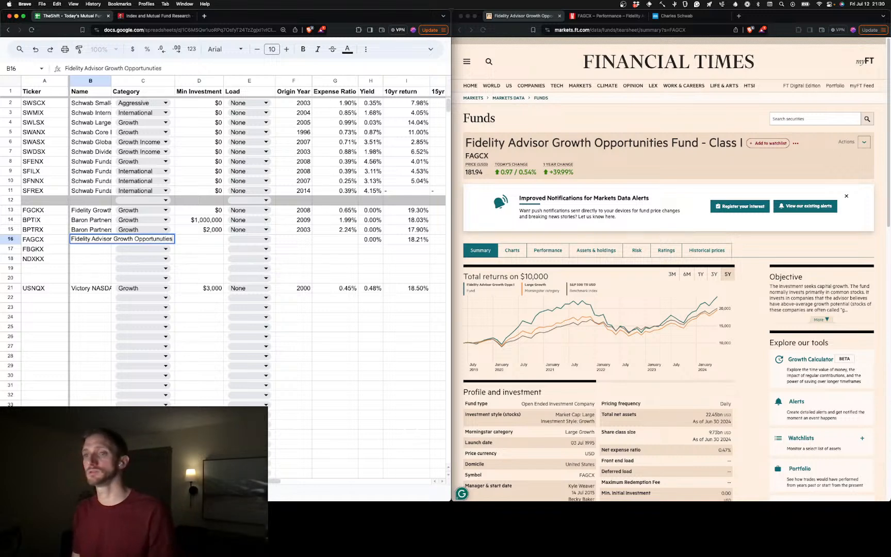
pyautogui.press('BackSpace')
pyautogui.press('BackSpace')
pyautogui.press('BackSpace')
pyautogui.press('BackSpace')
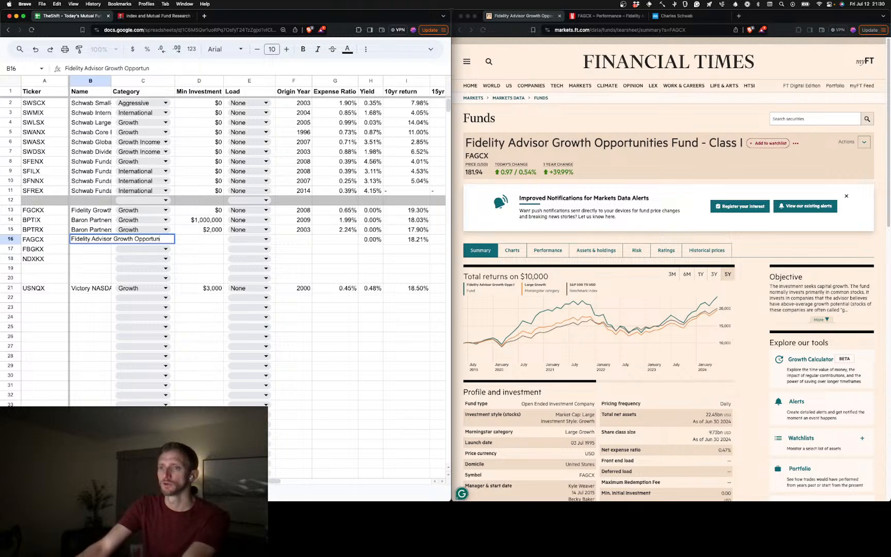
pyautogui.write('ties')
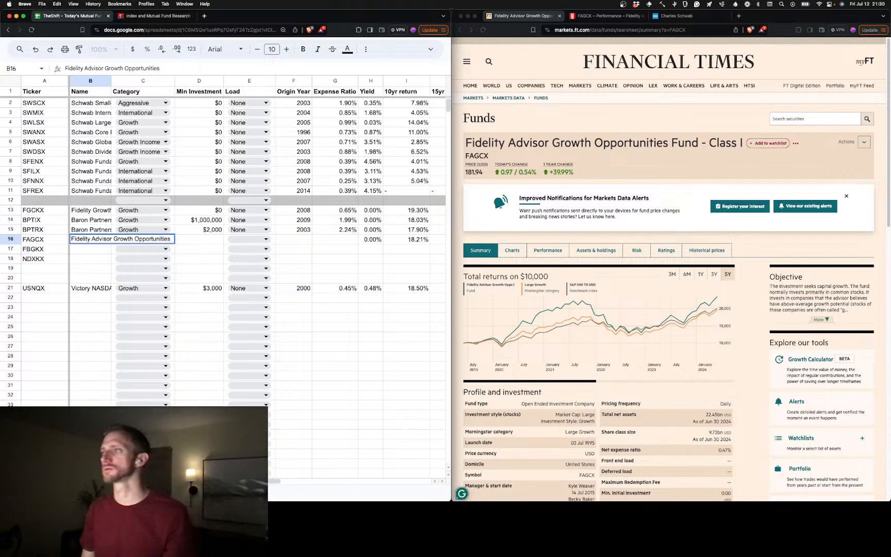
pyautogui.write(' Gund - Class')
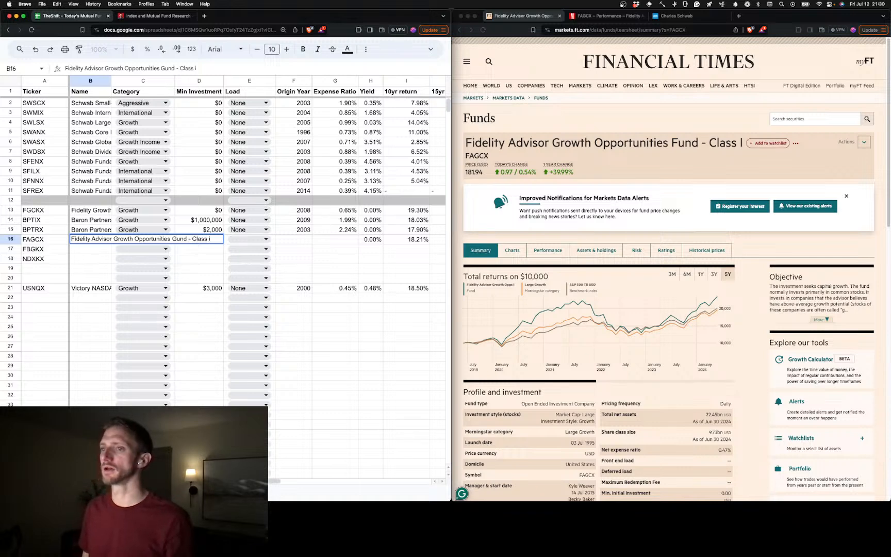
pyautogui.write(' I')
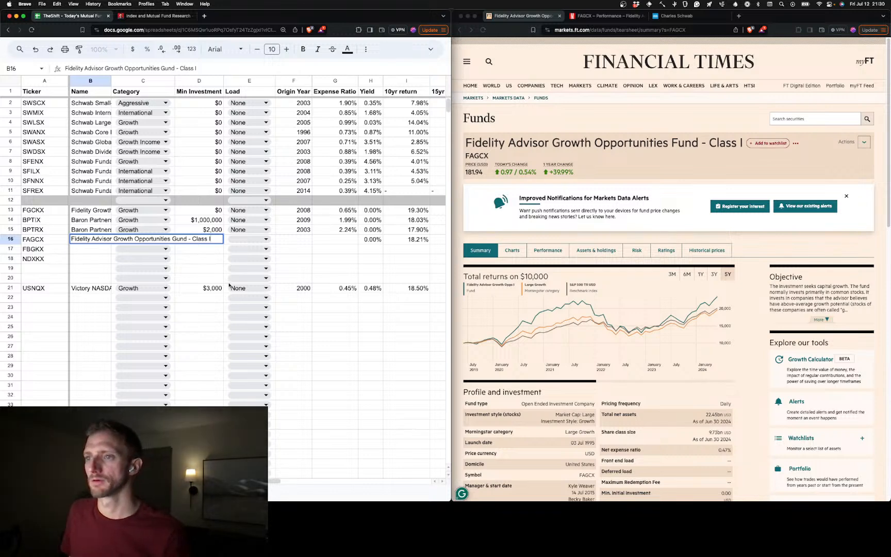
pyautogui.click(199, 258)
# Set FAGCX's category in C16 to Growth and its minimum investment in D16 to $0
pyautogui.click(158, 240)
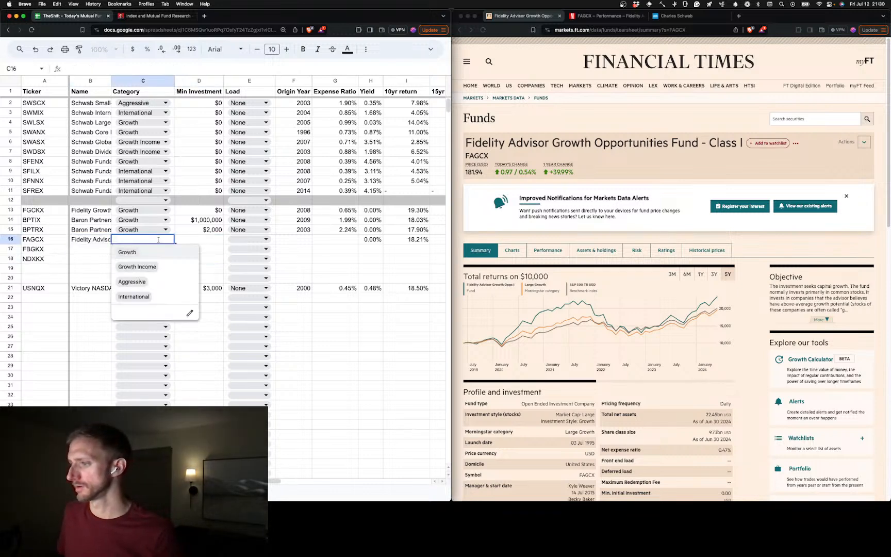
pyautogui.click(158, 251)
pyautogui.click(215, 242)
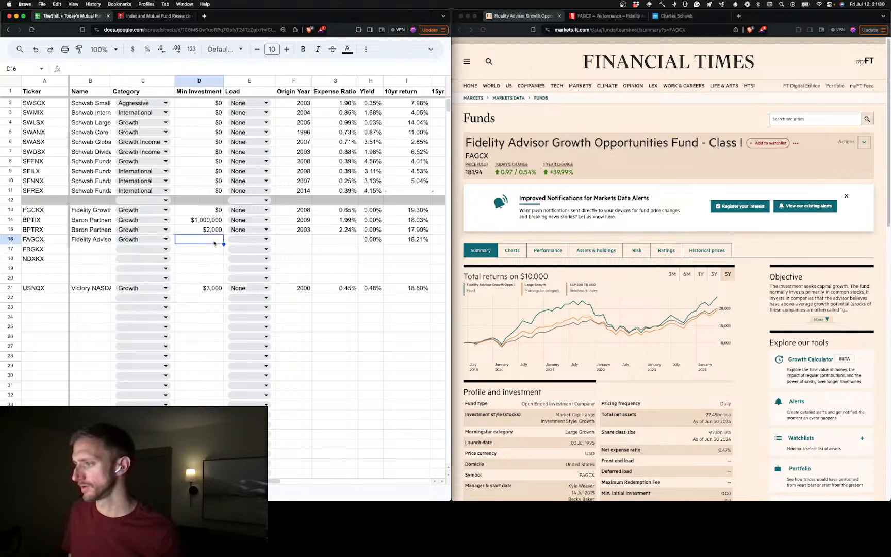
pyautogui.write('0')
pyautogui.press('Tab')
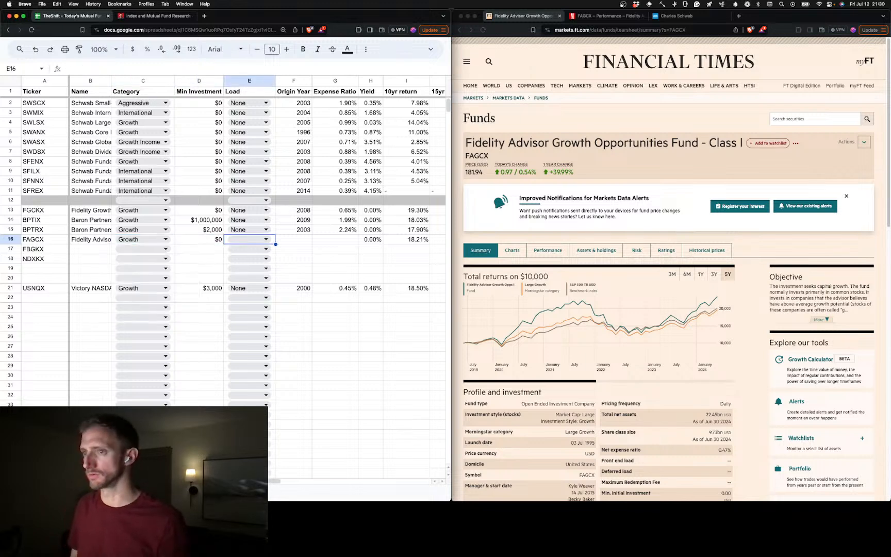
# Set FAGCX's load in E16 to None and enter 1995 as its origin year in F16
pyautogui.click(252, 240)
pyautogui.click(278, 296)
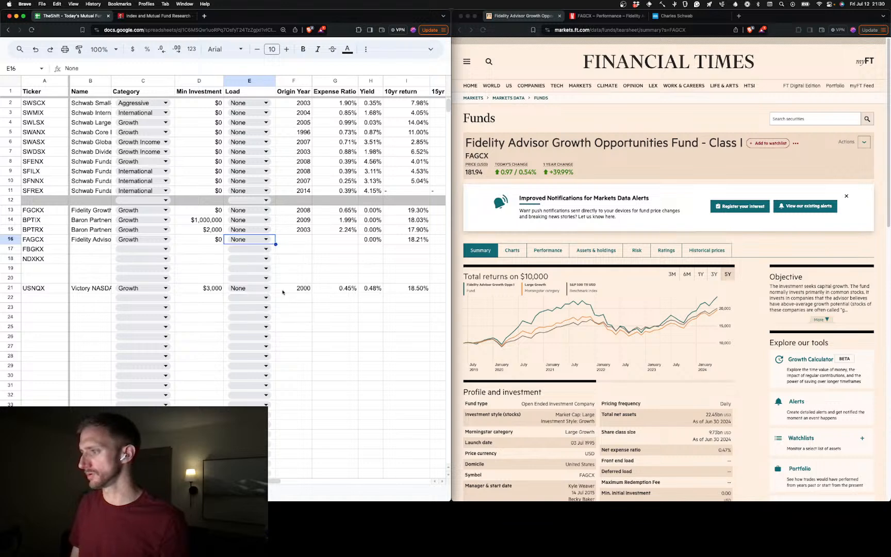
pyautogui.click(297, 242)
pyautogui.write('10')
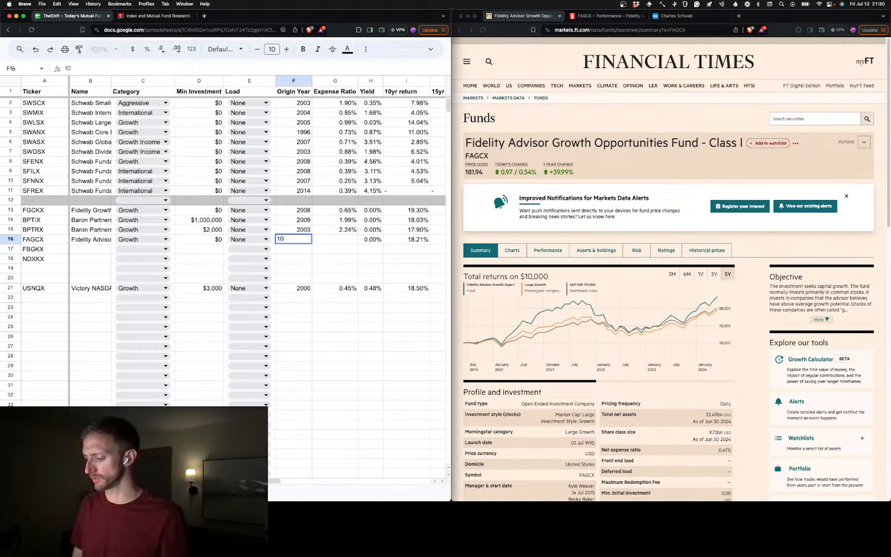
pyautogui.write('995')
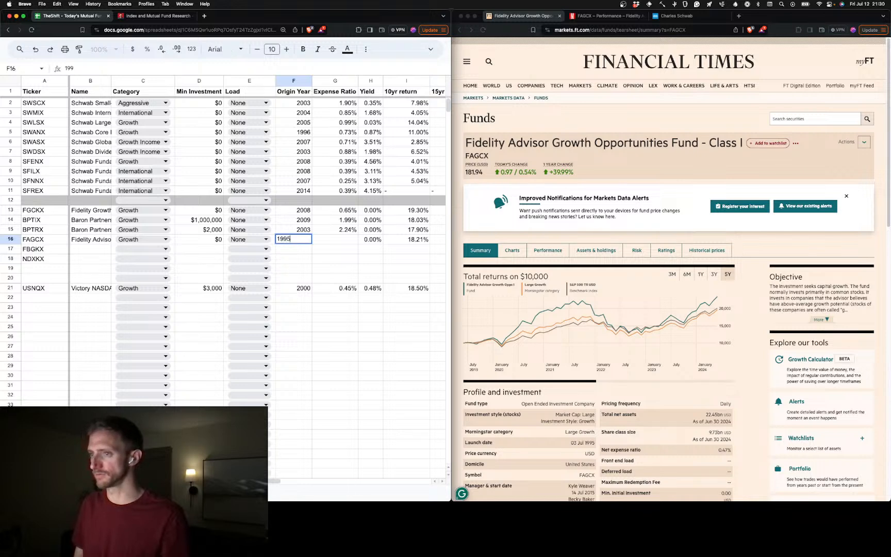
pyautogui.press('Tab')
# Enter 0.47% as FAGCX's expense ratio in G16 and look over the return columns of its row
pyautogui.write('0.')
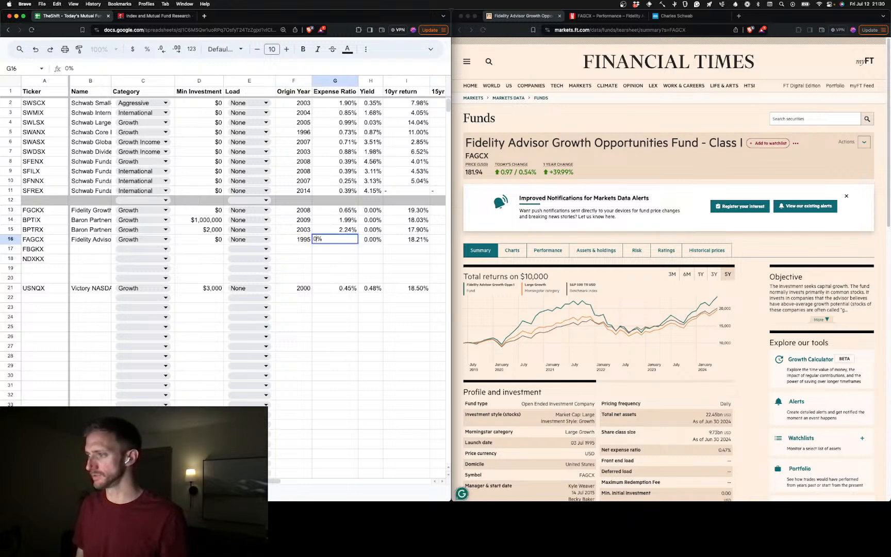
pyautogui.write('4')
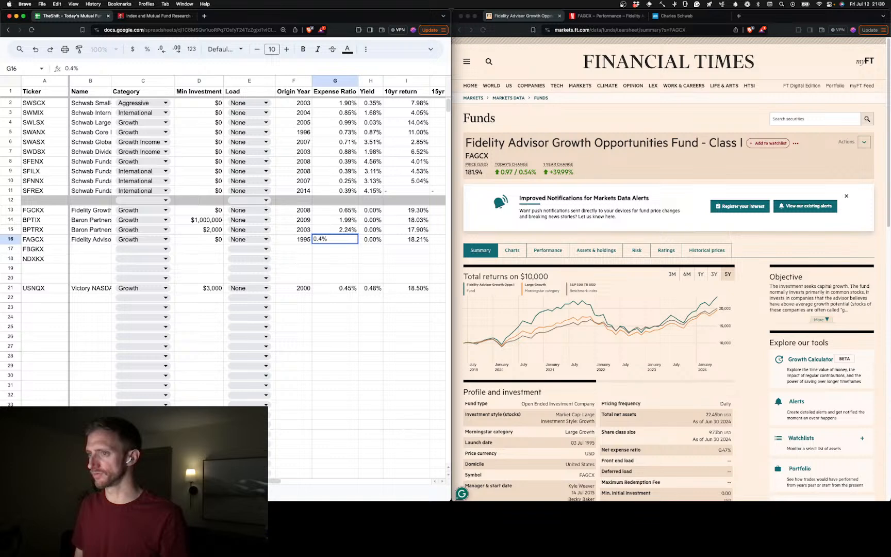
pyautogui.write('87')
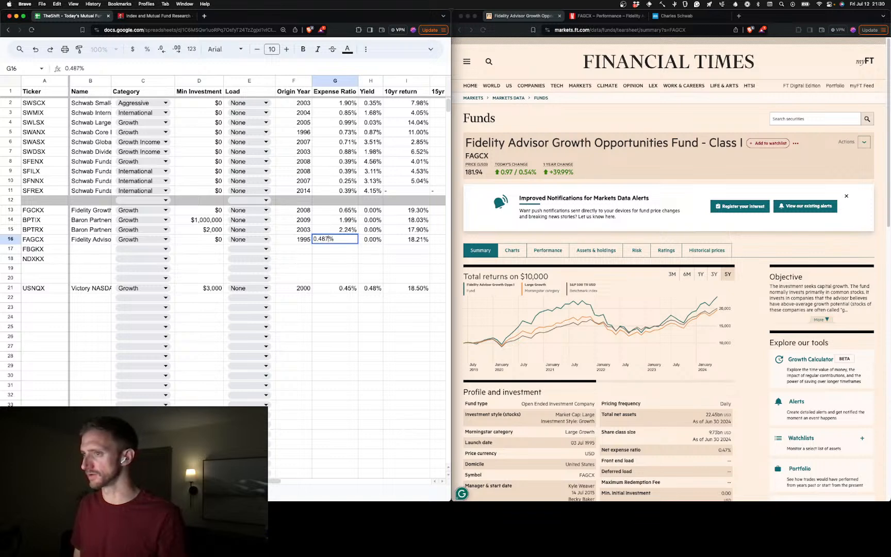
pyautogui.click(370, 241)
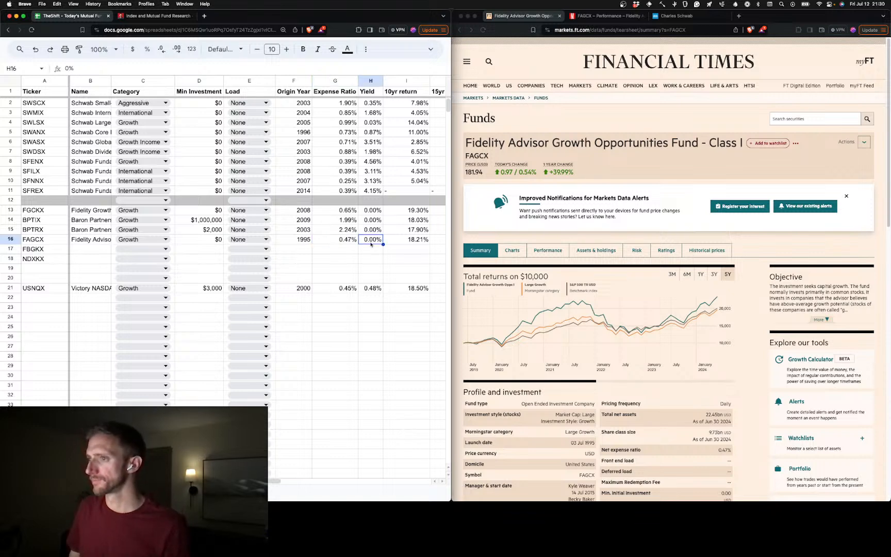
pyautogui.hscroll(5, 403, 231)
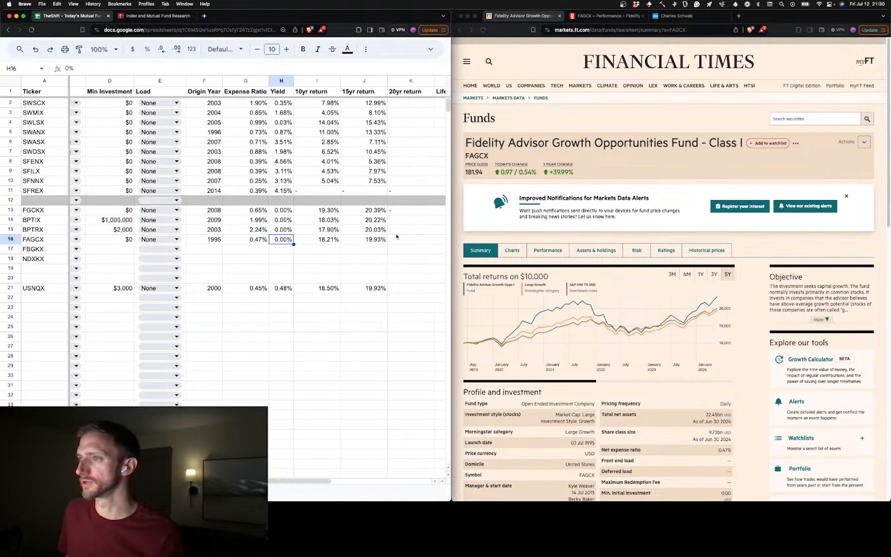
pyautogui.hscroll(-5, 208, 247)
# Load FBGKX's Financial Times summary page by replacing the ticker in the page address with the one from A17
pyautogui.click(49, 249)
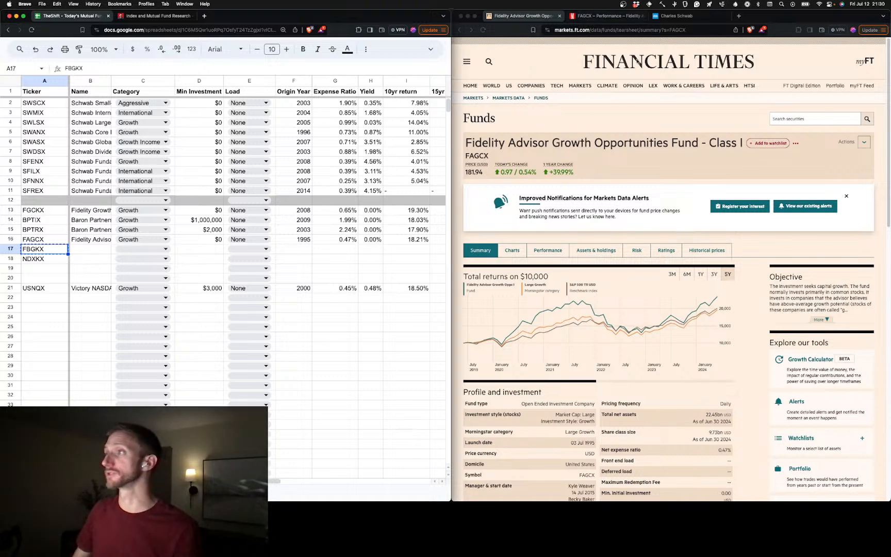
pyautogui.click(669, 30)
pyautogui.moveTo(686, 29); pyautogui.dragTo(702, 30)
pyautogui.write('FBGKX')
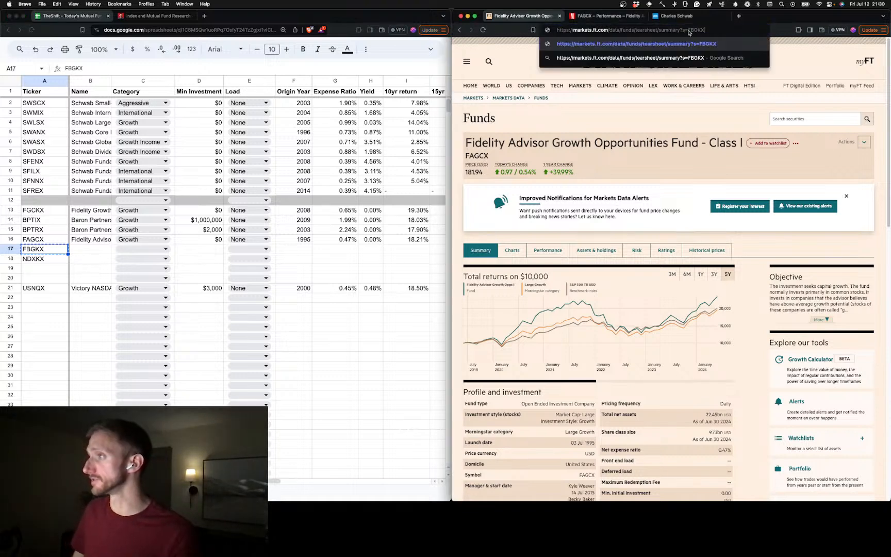
pyautogui.press('Return')
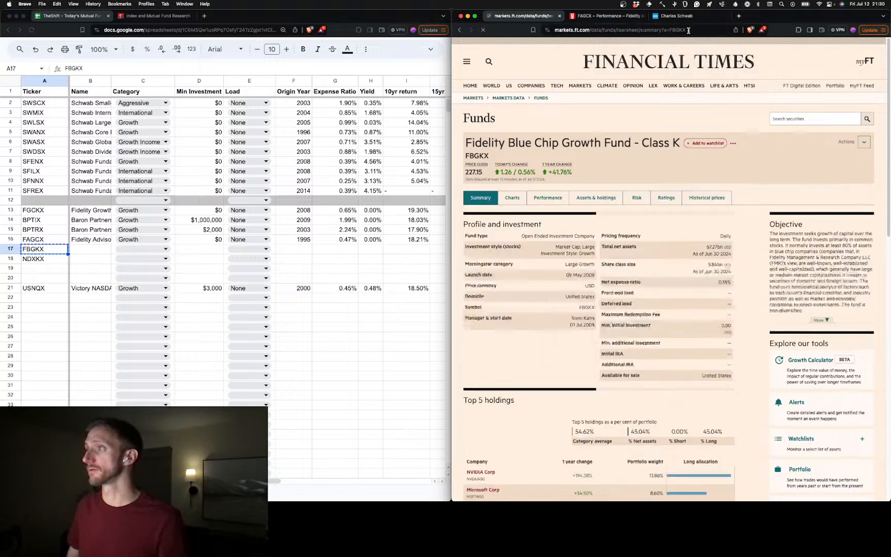
# Load FBGKX's Morningstar performance page by replacing FAGCX in the page address with the copied ticker
pyautogui.click(602, 20)
pyautogui.click(640, 30)
pyautogui.doubleClick(657, 29)
pyautogui.write('FBGKX')
pyautogui.press('Return')
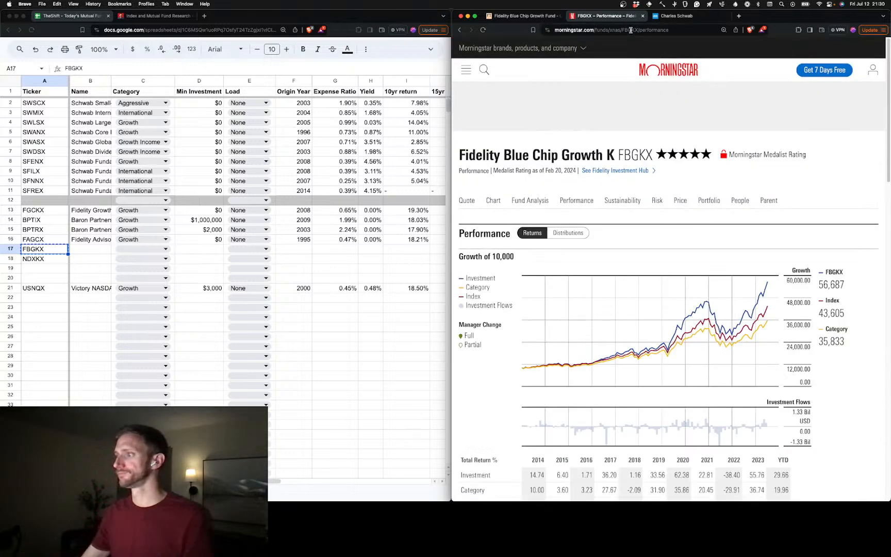
# Check FBGKX's TTM yield on its Morningstar quote page and enter 0% as its yield in H17
pyautogui.click(475, 201)
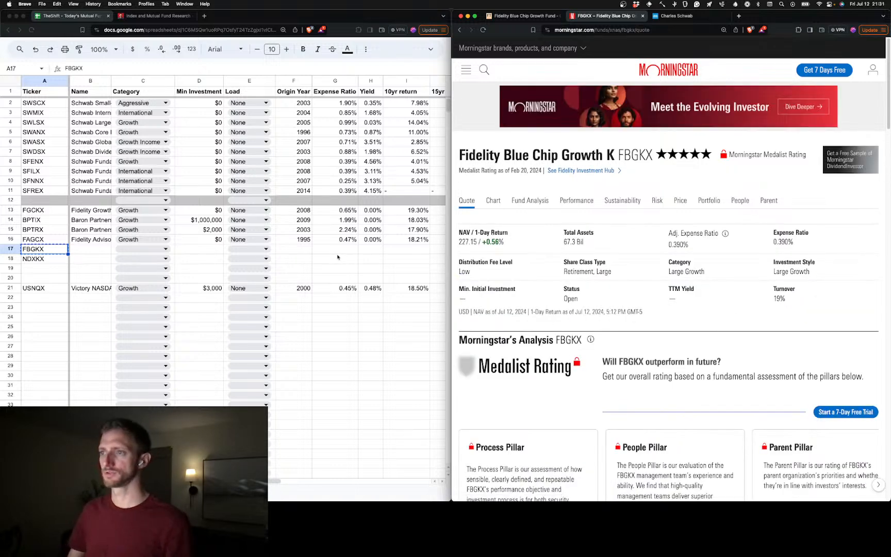
pyautogui.click(368, 249)
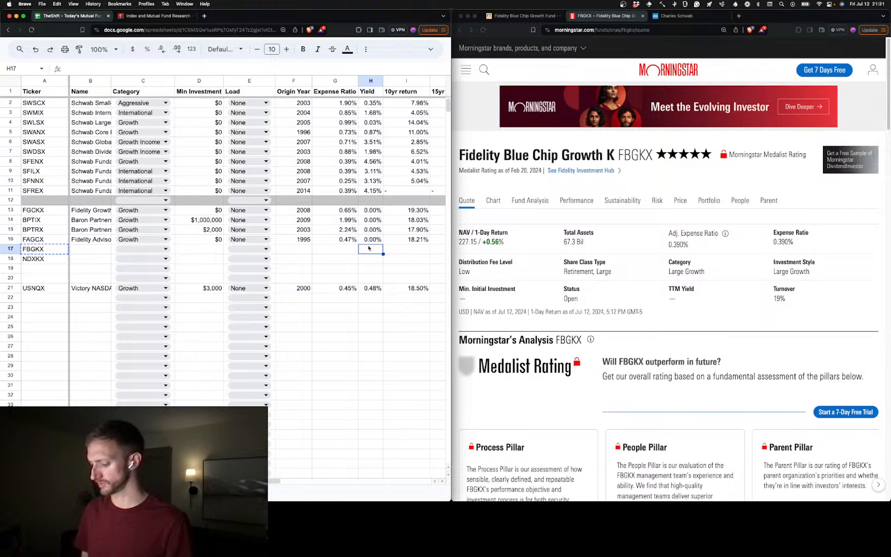
pyautogui.write('0')
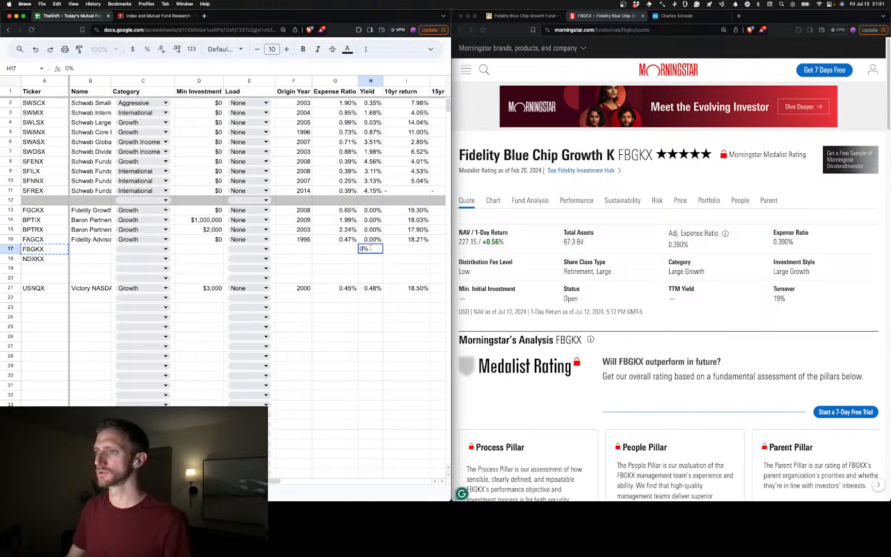
# Copy the address of FBGKX's Morningstar performance page into M17 as its source and enter 07/12/2024 as the update date in O17
pyautogui.click(582, 201)
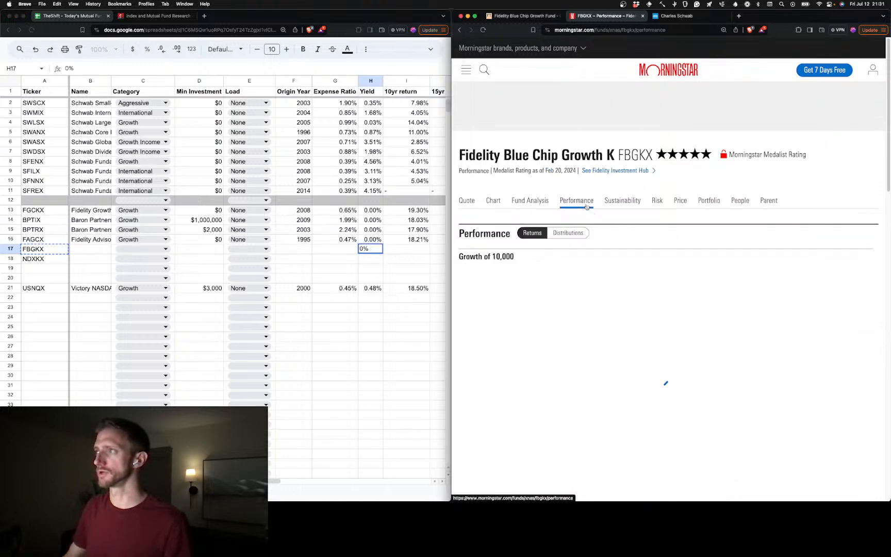
pyautogui.click(644, 30)
pyautogui.press('super+c')
pyautogui.hscroll(5, 357, 247)
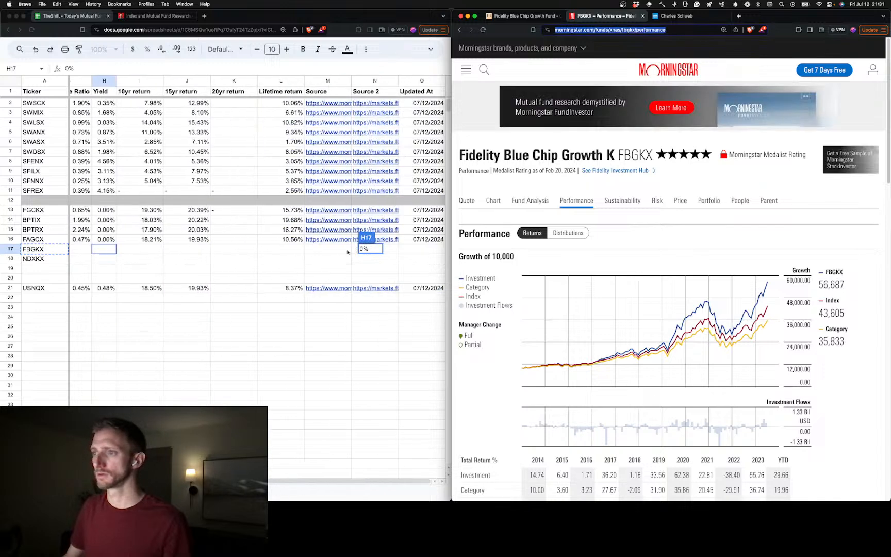
pyautogui.click(328, 249)
pyautogui.press('super+v')
pyautogui.click(426, 248)
pyautogui.write('07/12/2024')
# Copy the address of FBGKX's Financial Times summary page into N17 as its second source
pyautogui.click(523, 16)
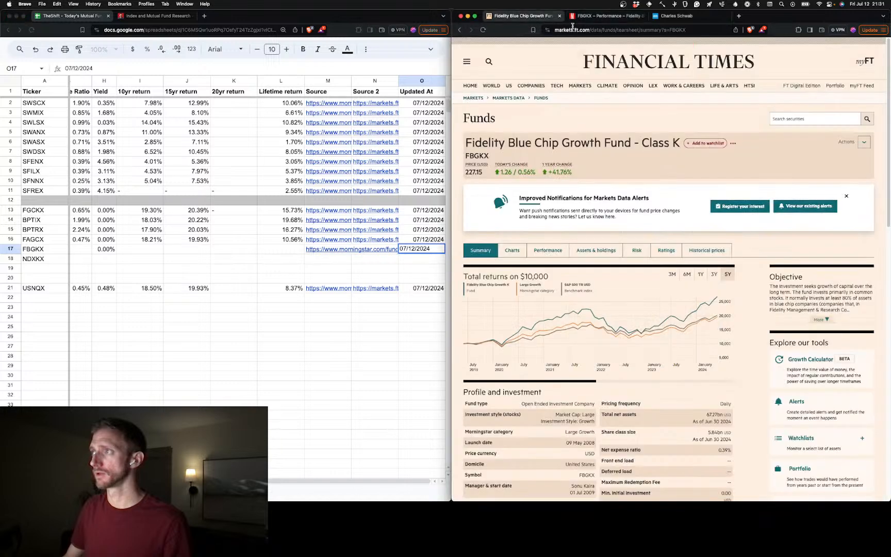
pyautogui.click(573, 29)
pyautogui.press('super+c')
pyautogui.click(369, 247)
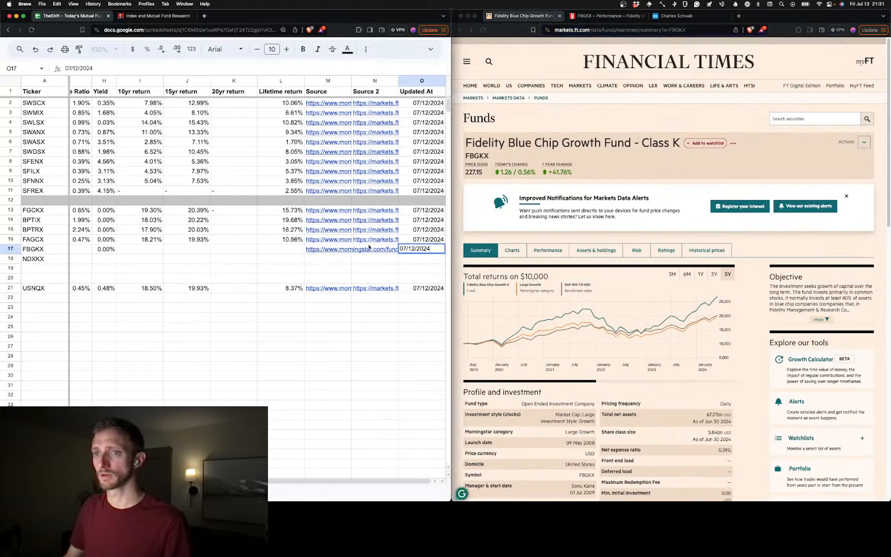
pyautogui.click(376, 248)
pyautogui.press('super+v')
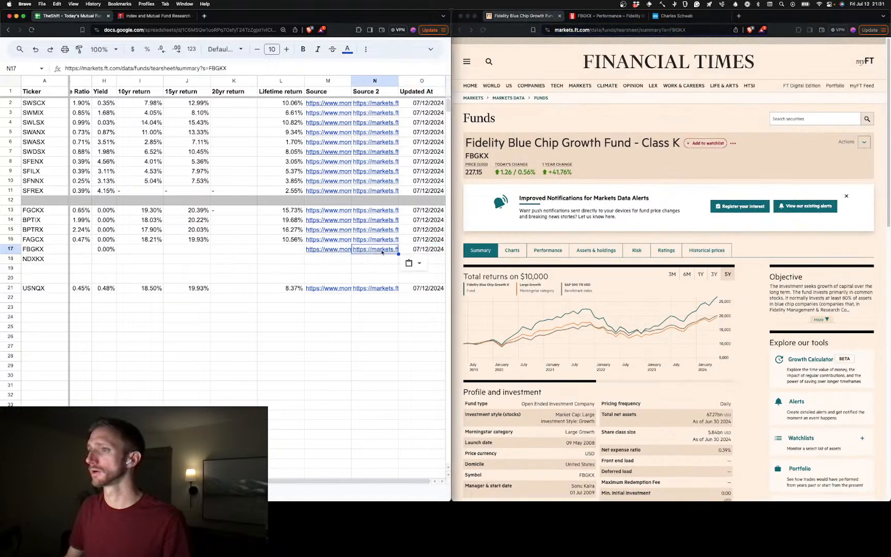
pyautogui.moveTo(328, 345); pyautogui.dragTo(328, 355)
pyautogui.hscroll(-5, 416, 271)
pyautogui.hscroll(5, 416, 271)
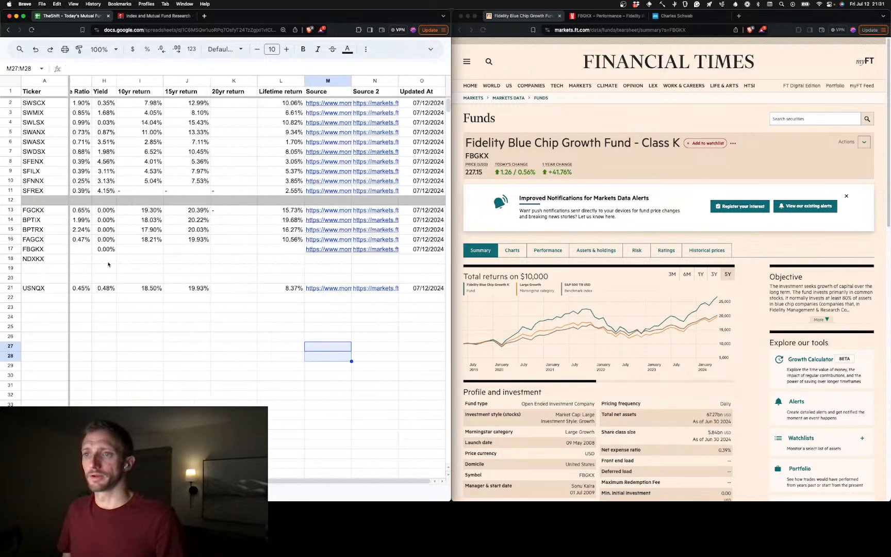
# Look up FBGKX's trailing returns on its Morningstar performance page and enter 18.12% as its 10-year return in I17
pyautogui.click(153, 250)
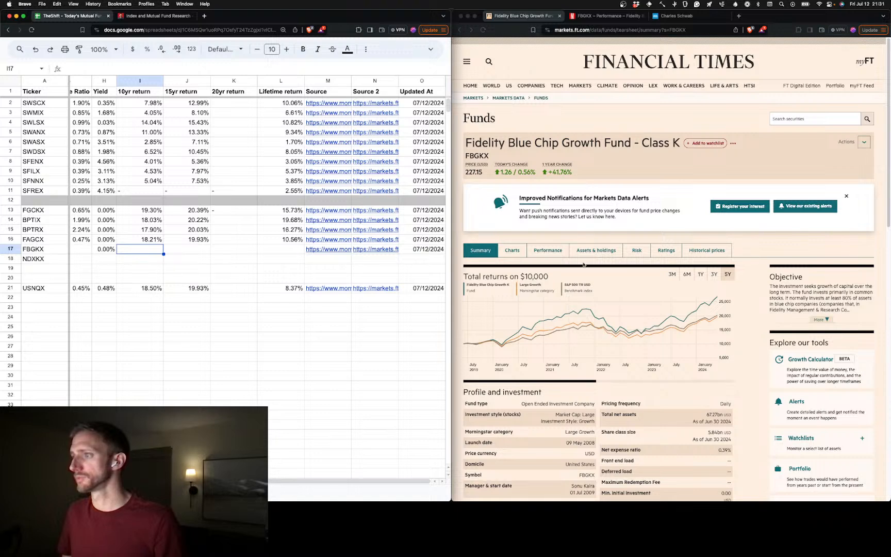
pyautogui.click(608, 16)
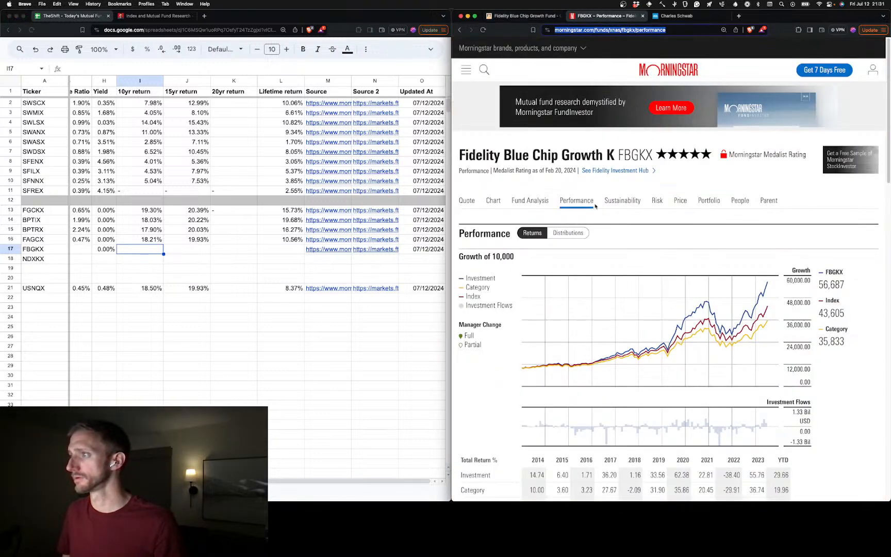
pyautogui.scroll(-5, 632, 267)
pyautogui.hscroll(2, 654, 337)
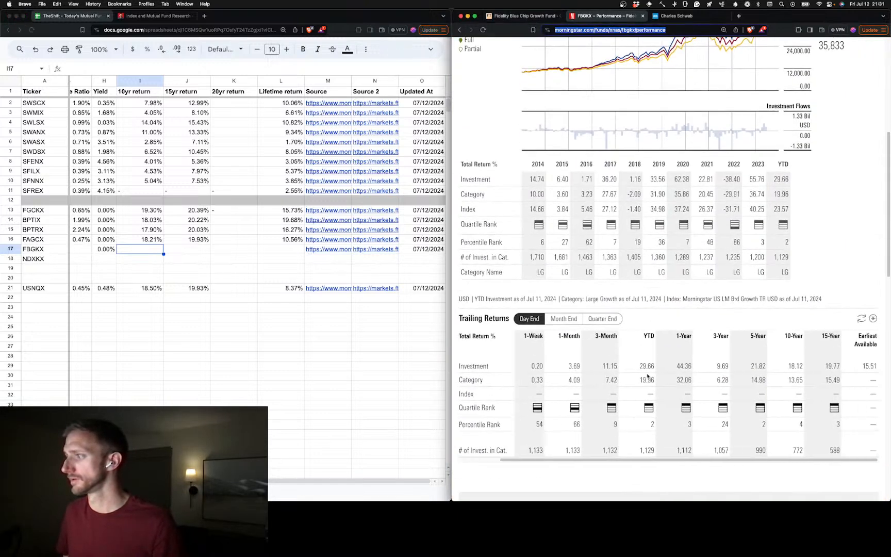
pyautogui.click(147, 251)
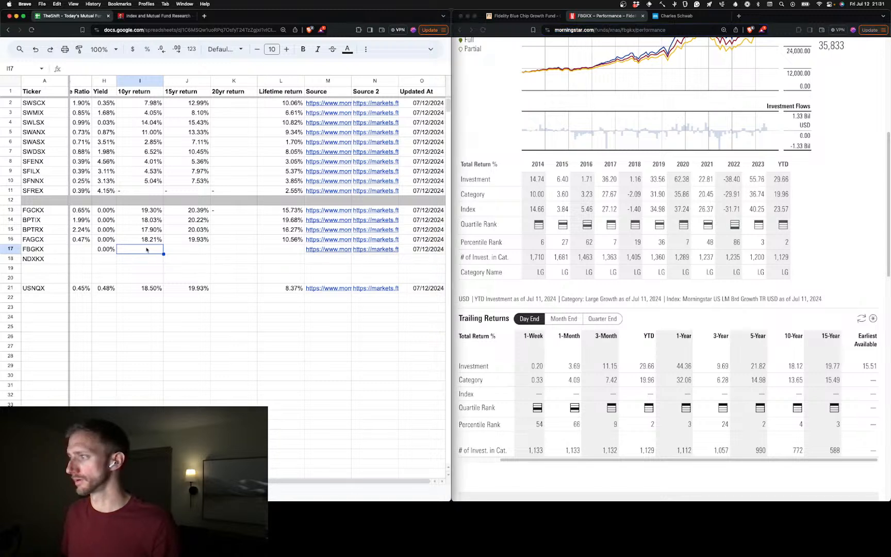
pyautogui.write('18.12%')
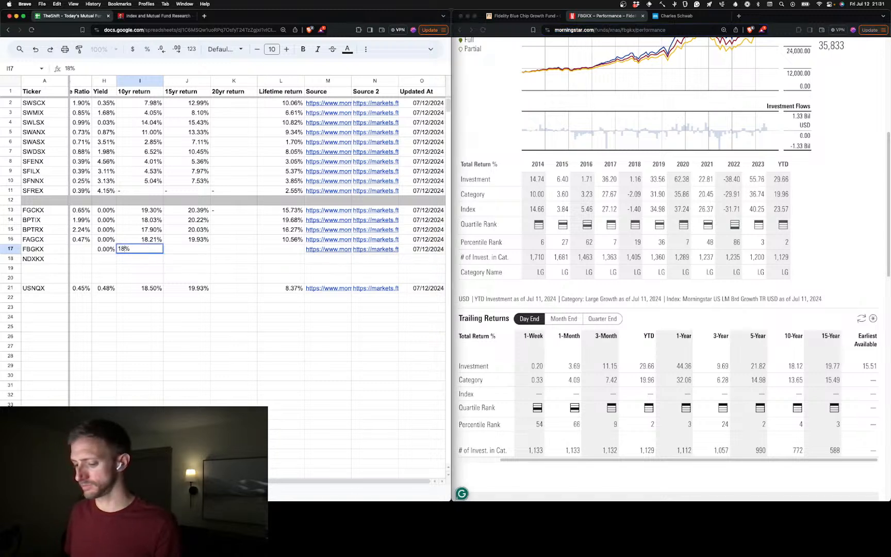
# Enter 19.77% as FBGKX's 15-year return in J17 and 15.51% as its lifetime return in L17
pyautogui.press('Tab')
pyautogui.write('19')
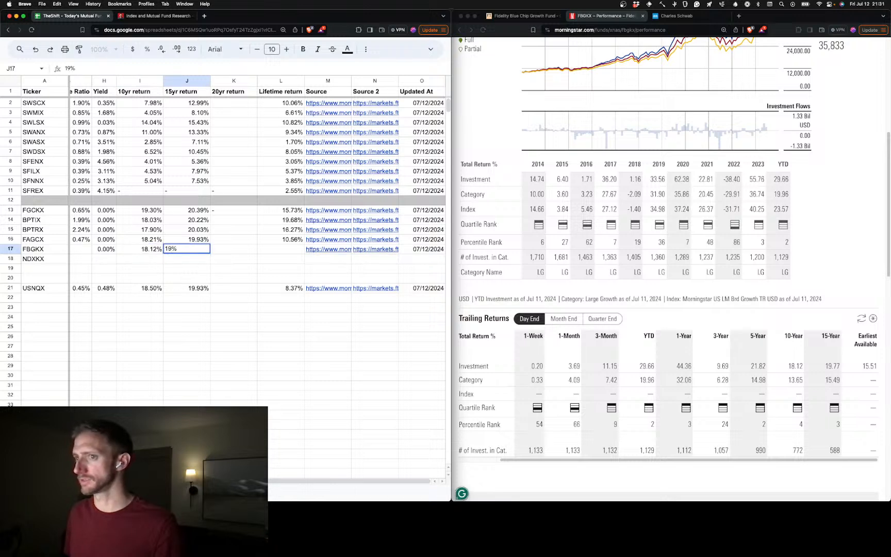
pyautogui.write('.')
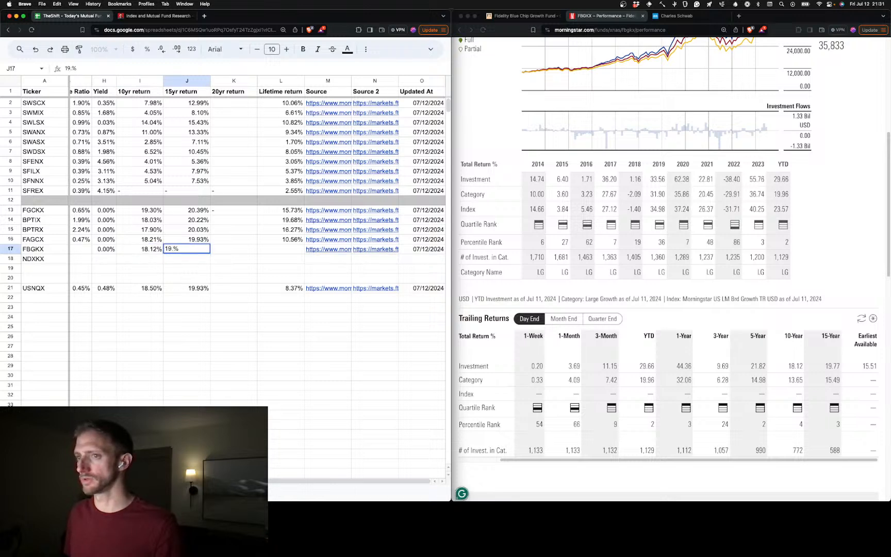
pyautogui.write('77')
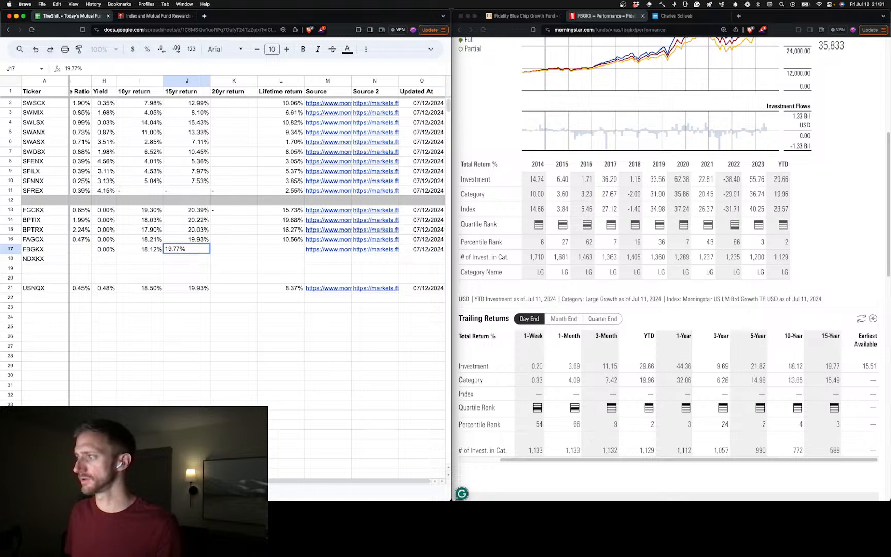
pyautogui.click(262, 249)
pyautogui.write('15')
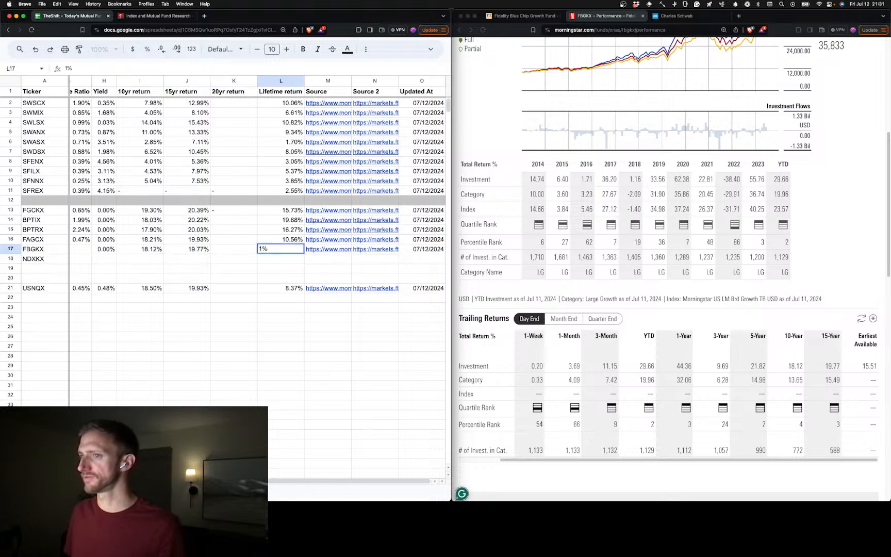
pyautogui.write('.51')
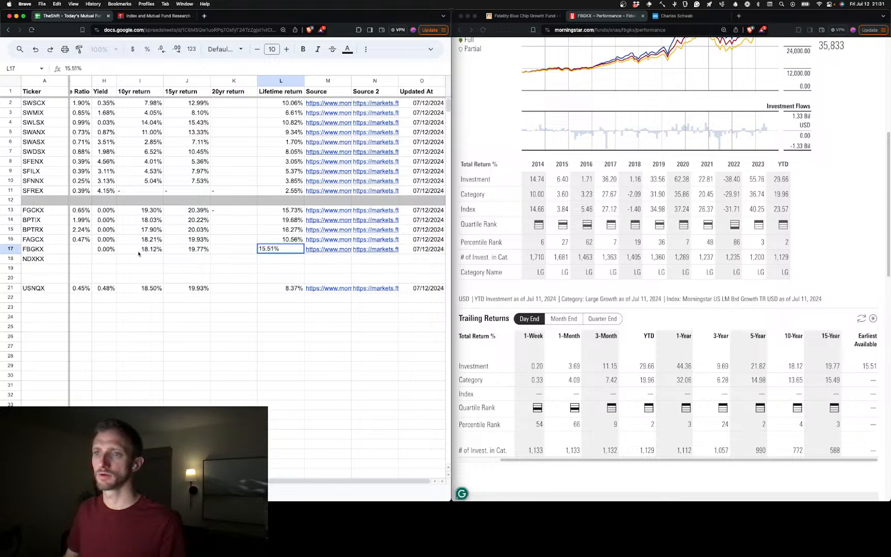
# Enter "Fidelity Blue Chip Growth Gund - Class K" as FBGKX's name in B17, following the title on its Financial Times page
pyautogui.hscroll(-5, 124, 253)
pyautogui.click(98, 253)
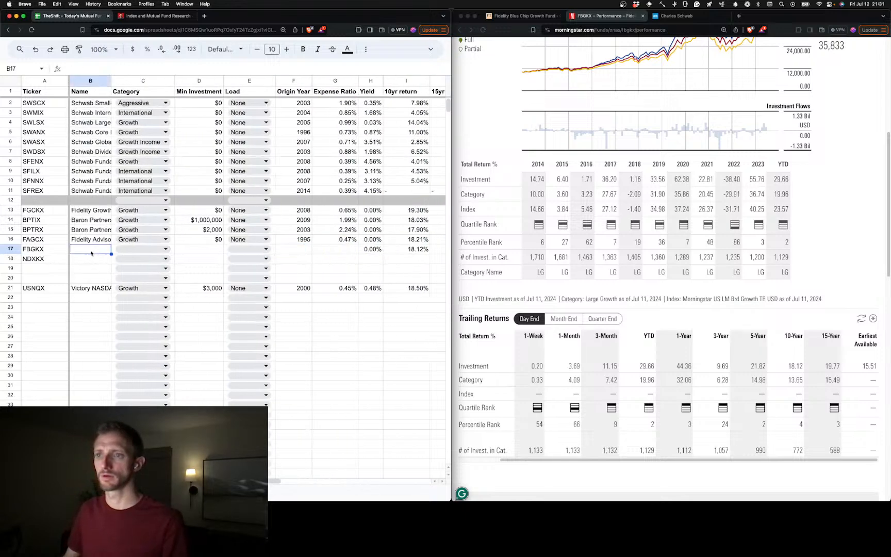
pyautogui.click(546, 14)
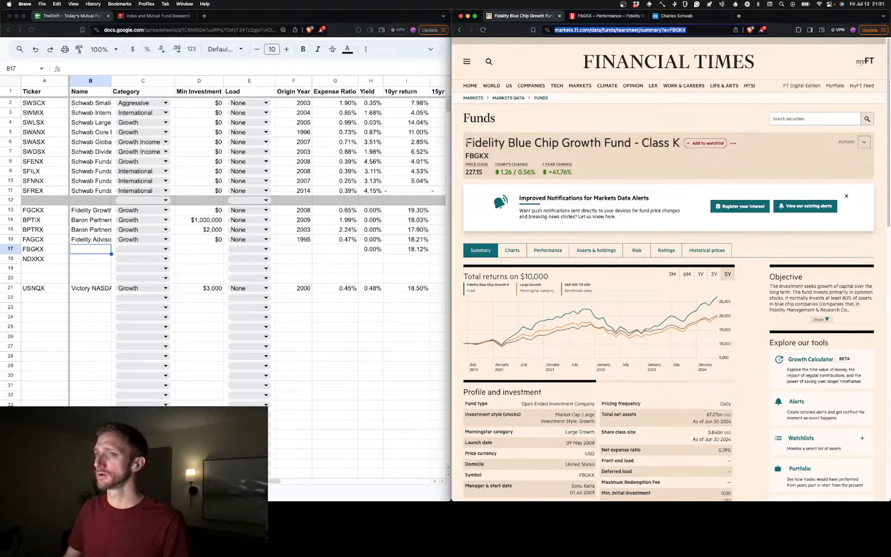
pyautogui.click(100, 250)
pyautogui.write('G')
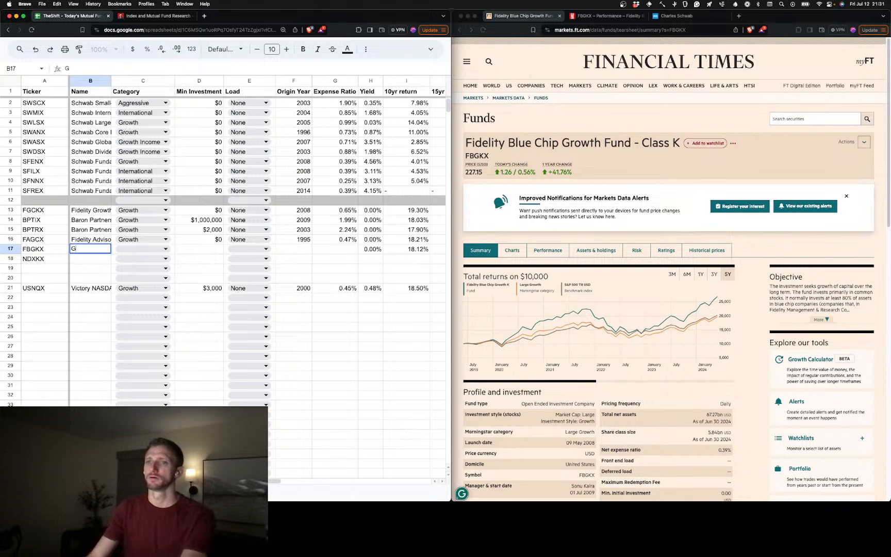
pyautogui.press('BackSpace')
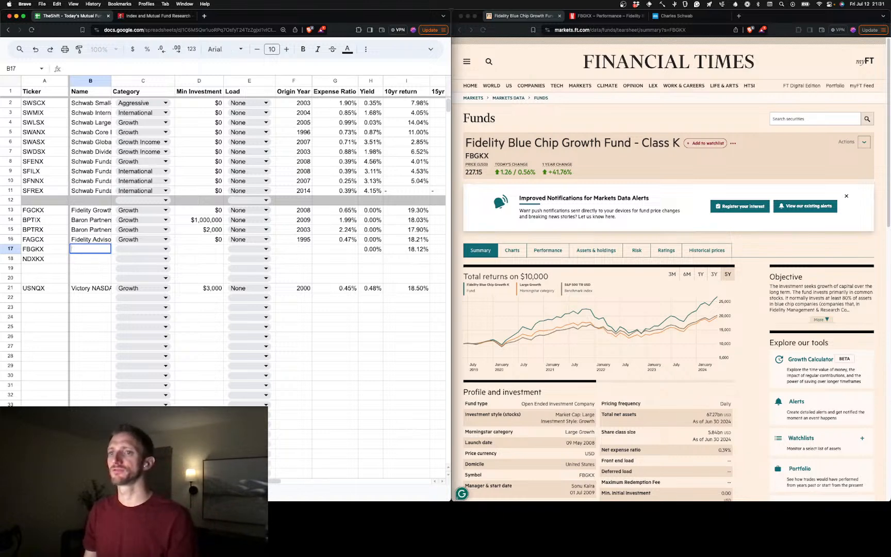
pyautogui.write('Fidelity Blue')
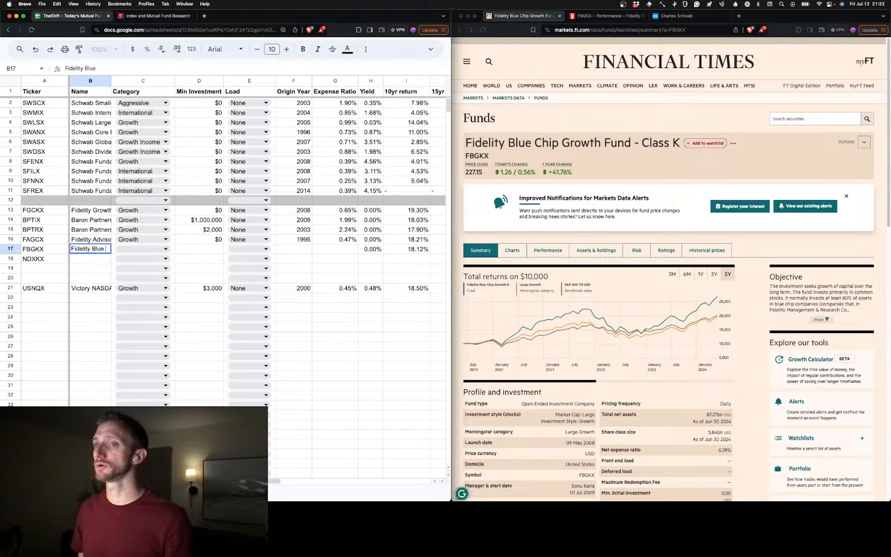
pyautogui.write(' Chipe')
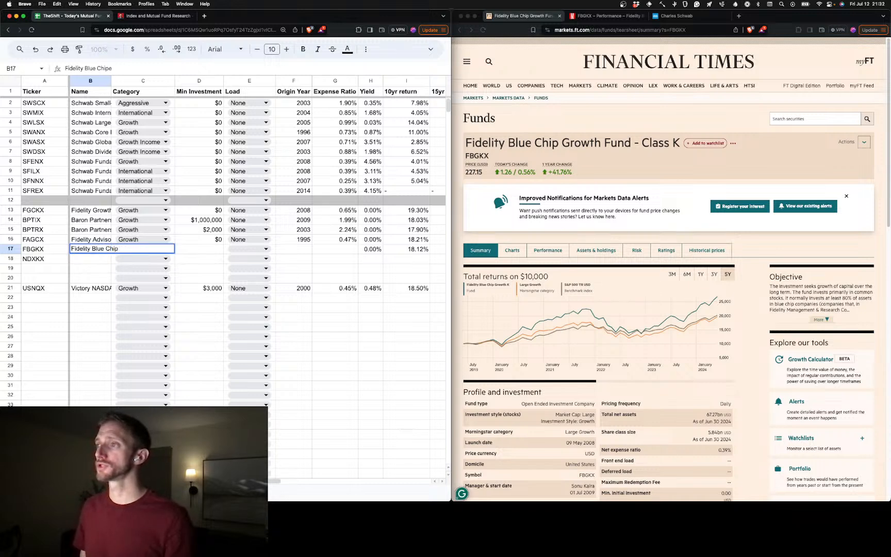
pyautogui.write(' Groth')
pyautogui.press('BackSpace')
pyautogui.write('w')
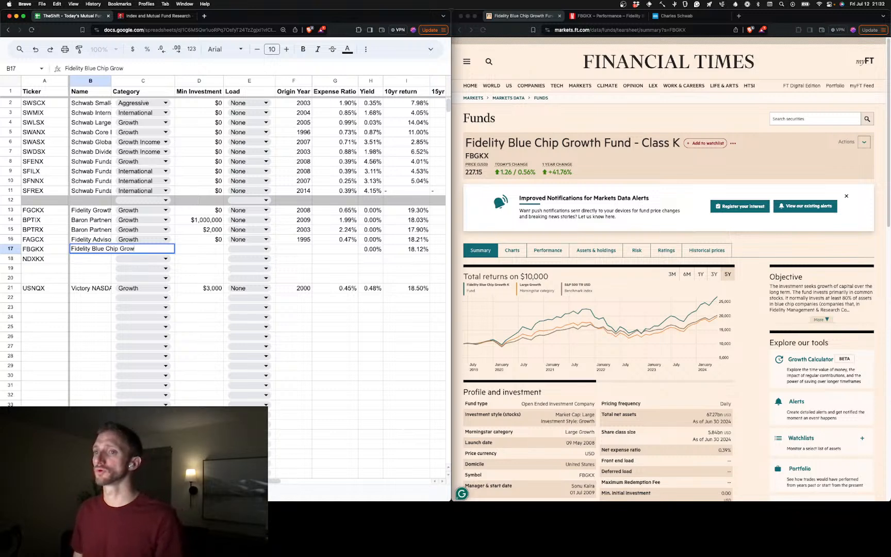
pyautogui.write('th Gund -')
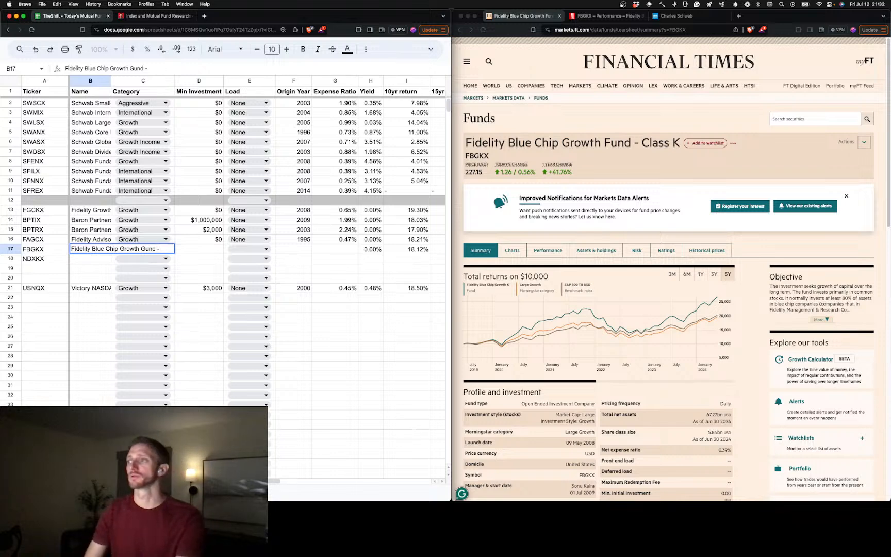
pyautogui.write(' Class K')
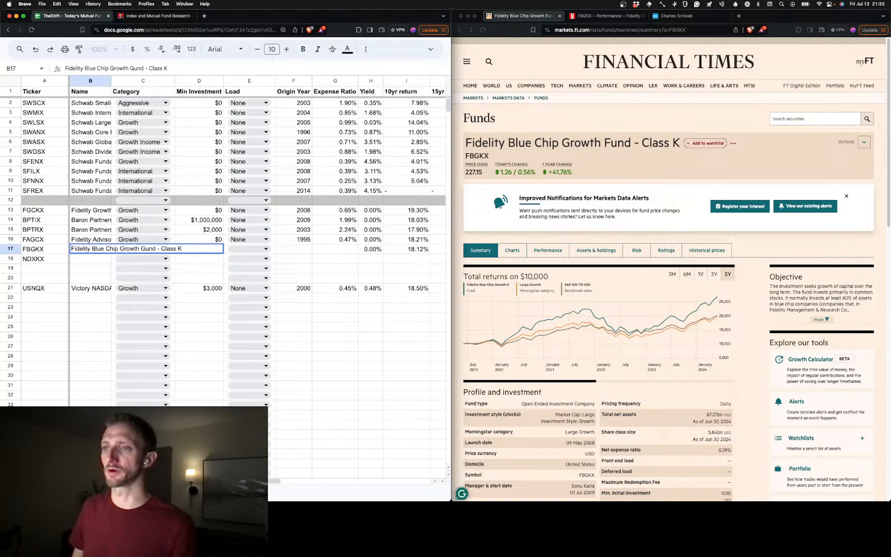
# Set FBGKX's category to Growth in C17 and its minimum investment to 0 in D17
pyautogui.press('Tab')
pyautogui.press('Return')
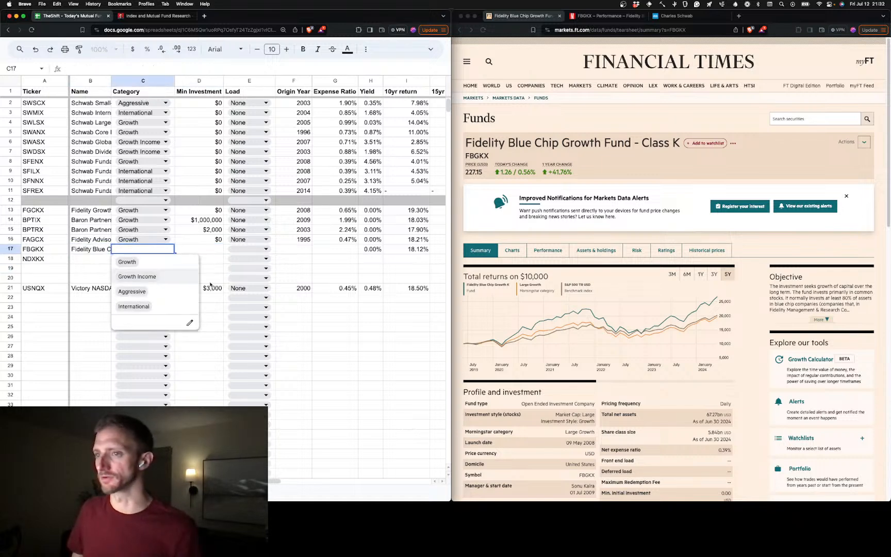
pyautogui.click(171, 267)
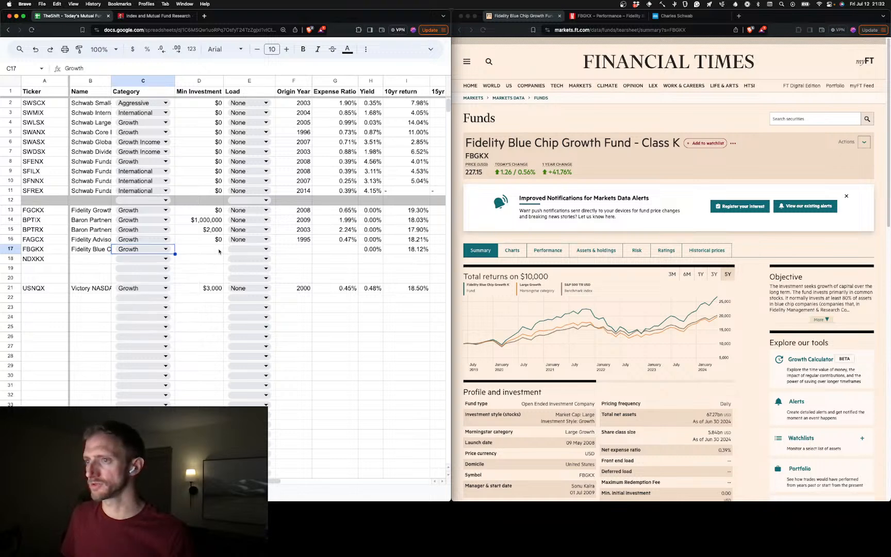
pyautogui.click(218, 252)
pyautogui.write('0')
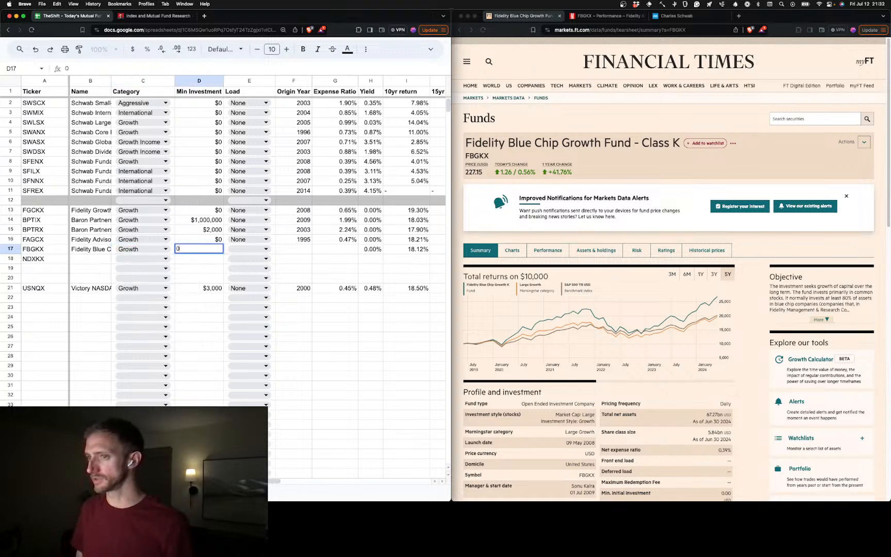
pyautogui.press('Tab')
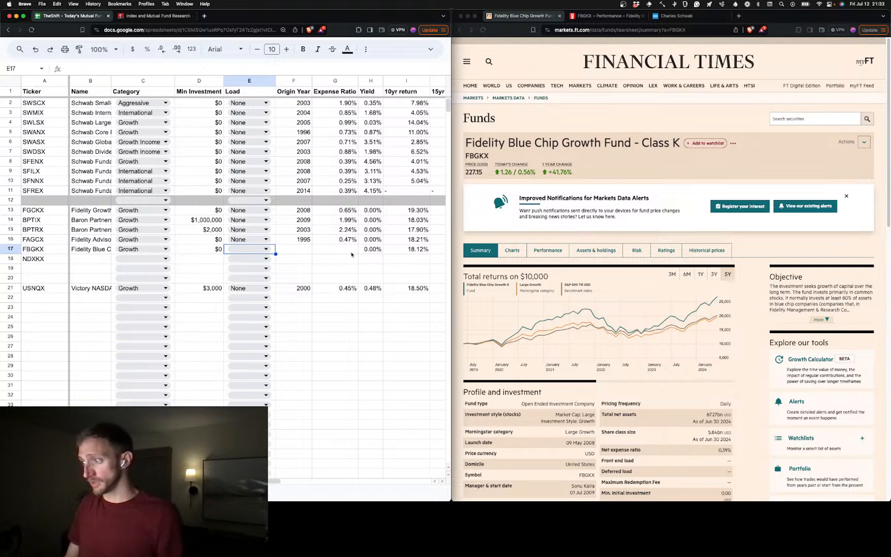
# Set FBGKX's load to None in E17 and its origin year to 2008 in F17
pyautogui.click(255, 249)
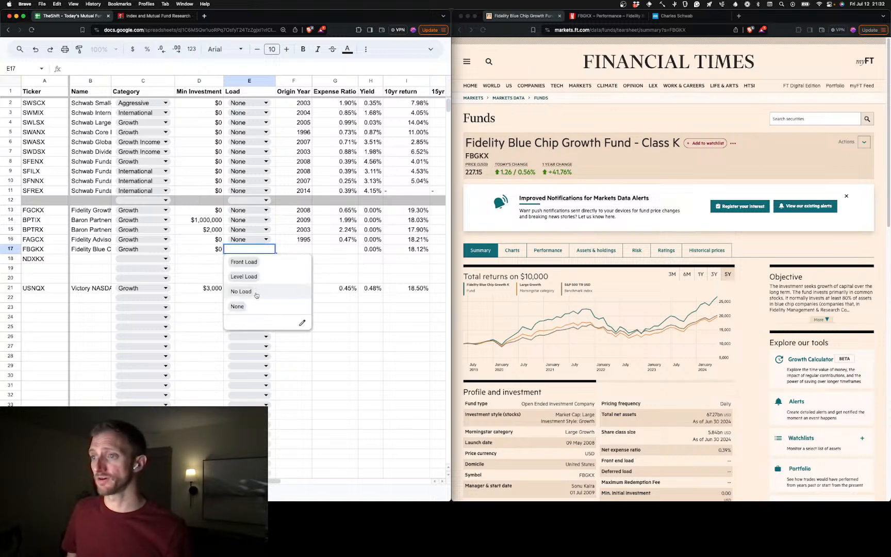
pyautogui.click(253, 307)
pyautogui.click(300, 252)
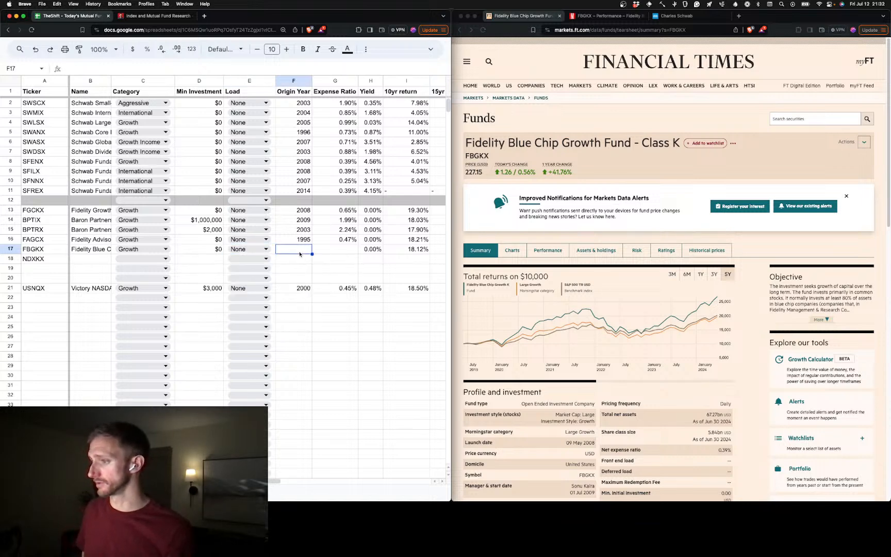
pyautogui.write('2008')
pyautogui.press('Tab')
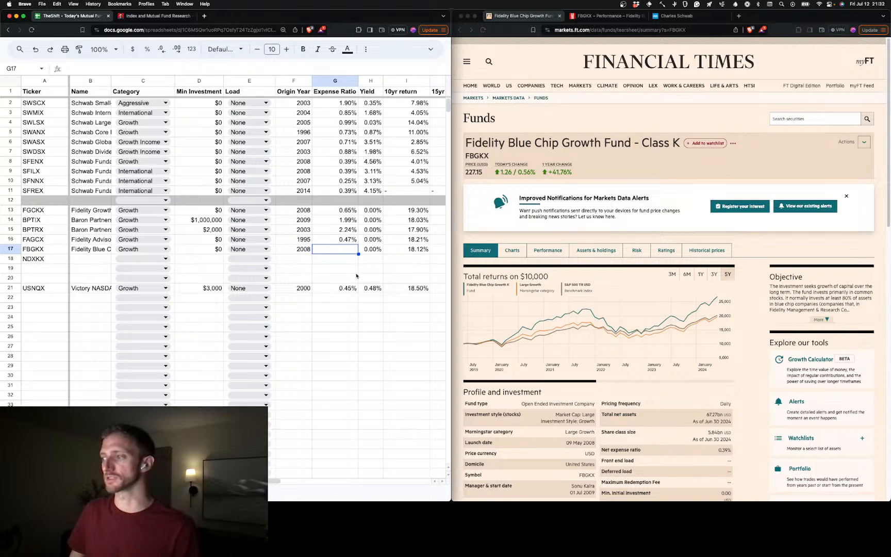
# Enter 0.39% as FBGKX's expense ratio in G17
pyautogui.click(344, 252)
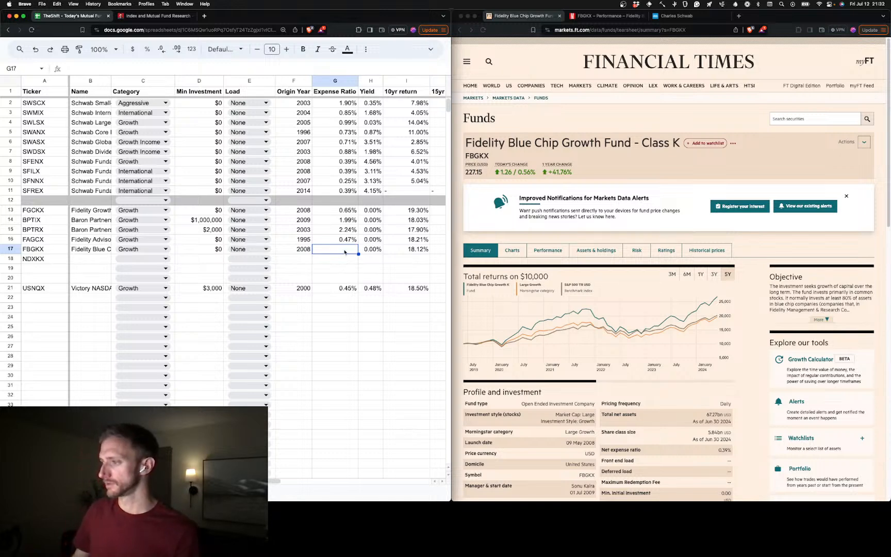
pyautogui.write('0')
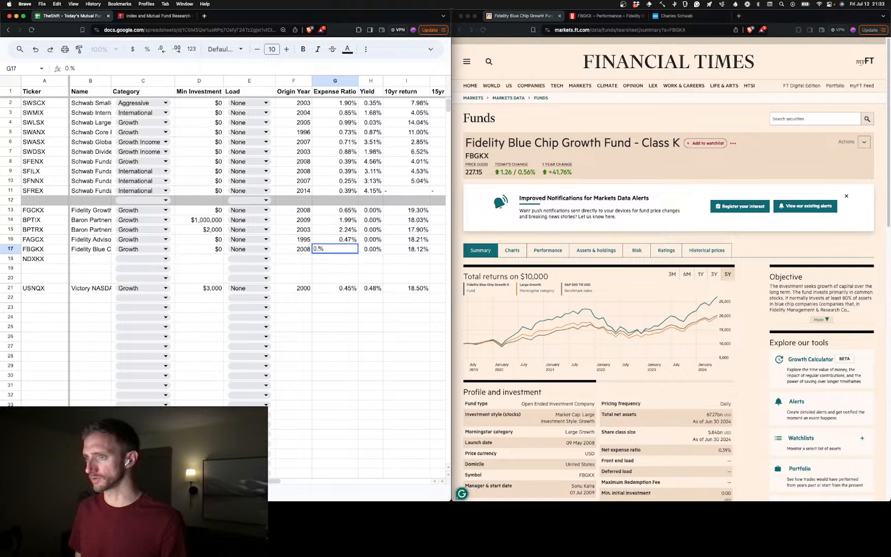
pyautogui.write('.39')
pyautogui.click(368, 256)
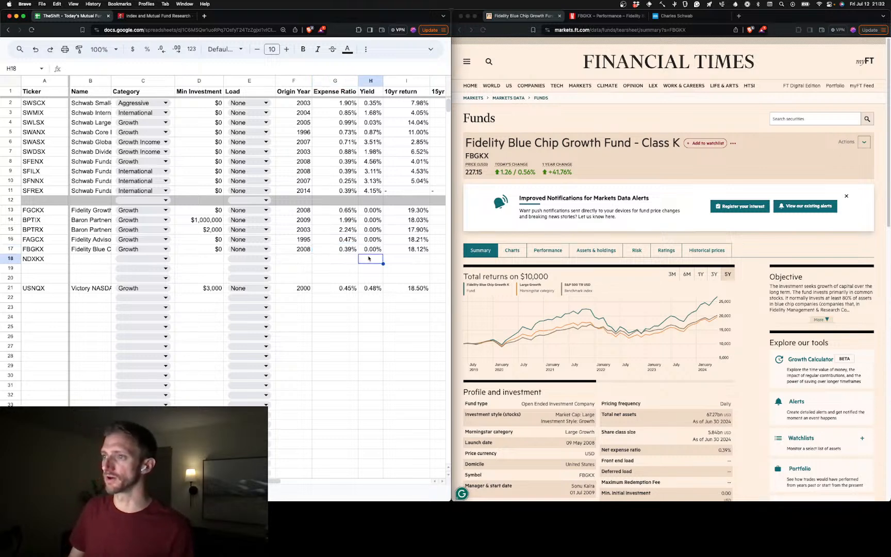
# Copy ticker NDXKX from A18 and load its Financial Times fund summary page in place of FBGKX's
pyautogui.hscroll(8, 319, 266)
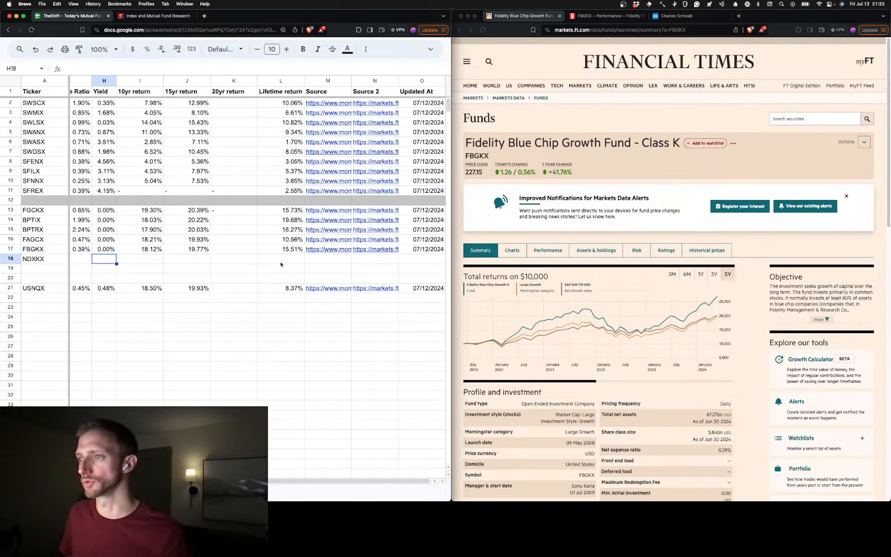
pyautogui.hscroll(-8, 268, 260)
pyautogui.click(50, 259)
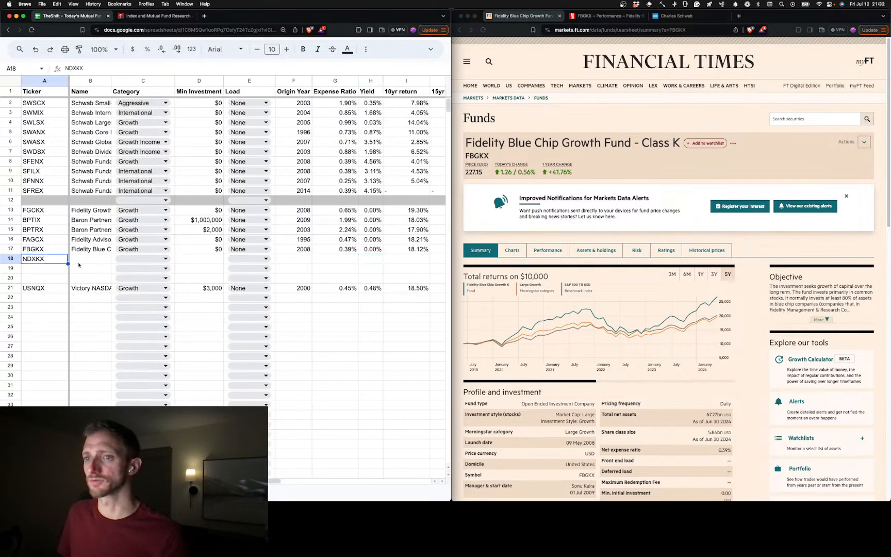
pyautogui.click(682, 31)
pyautogui.doubleClick(679, 30)
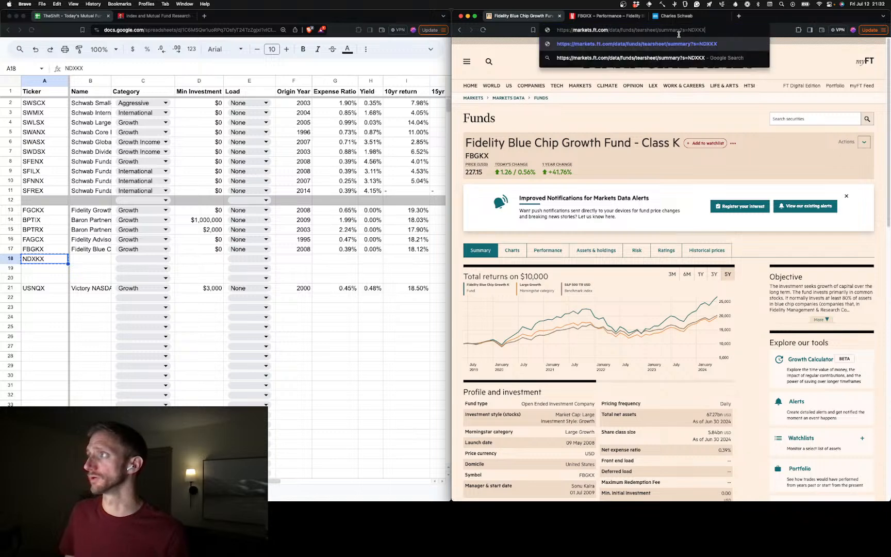
pyautogui.write('NDXKX')
pyautogui.press('Return')
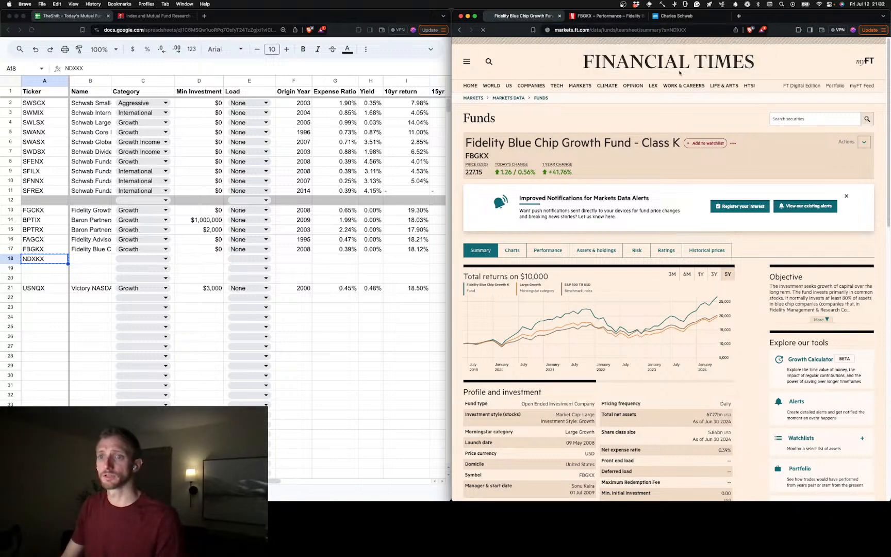
# Load the Morningstar performance page for NDXKX in place of FBGKX's
pyautogui.click(605, 16)
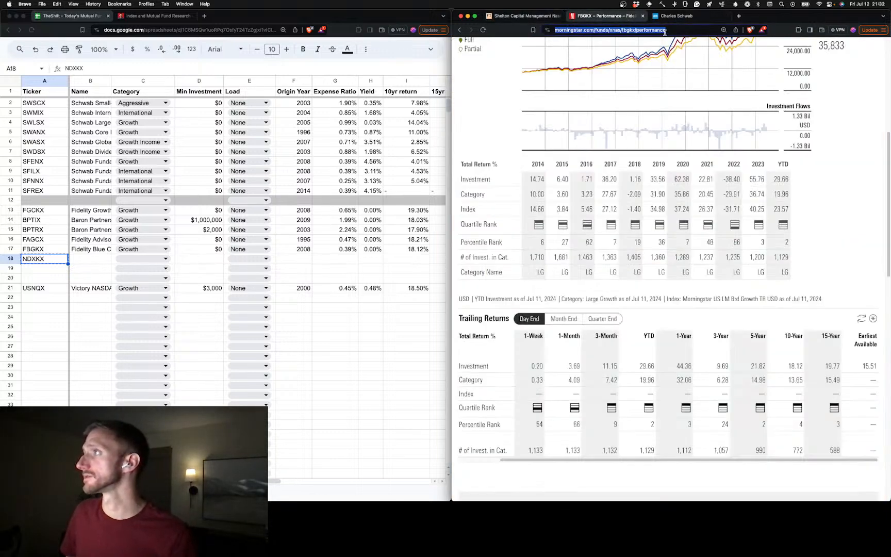
pyautogui.doubleClick(632, 30)
pyautogui.write('NDXKX')
pyautogui.press('Return')
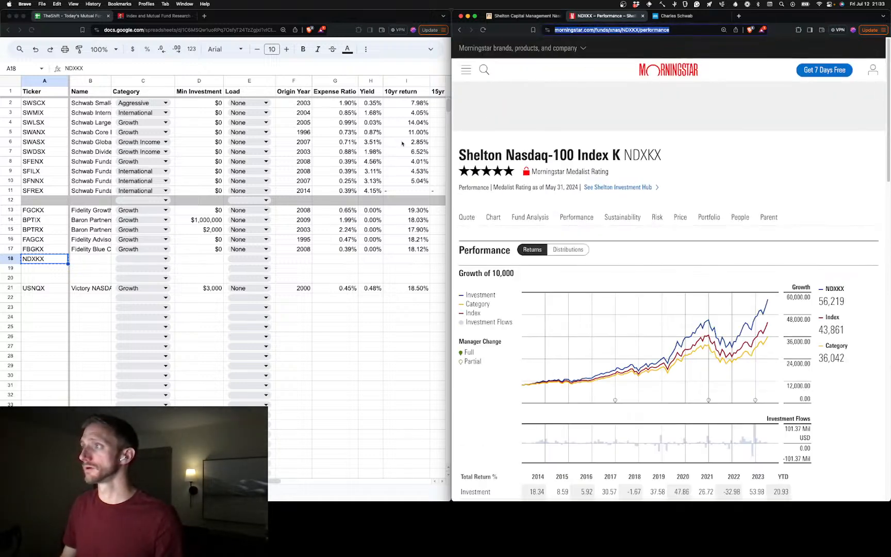
# Paste NDXKX's Morningstar page address as its source in M18 and enter 07/12/2024 as the update date in O18
pyautogui.hscroll(5, 278, 273)
pyautogui.click(328, 258)
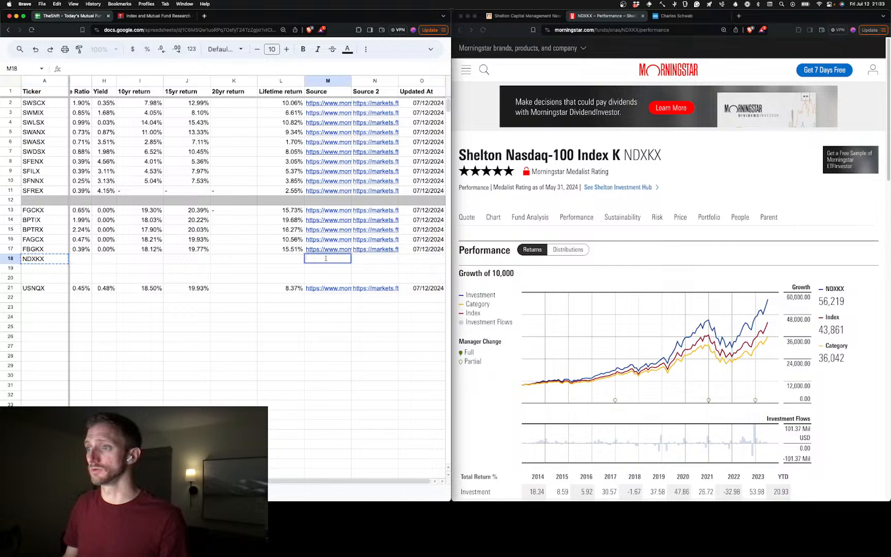
pyautogui.write('https://www.morningstar.com/funds/xnas/NDXKX/performance')
pyautogui.press('Tab')
pyautogui.press('Tab')
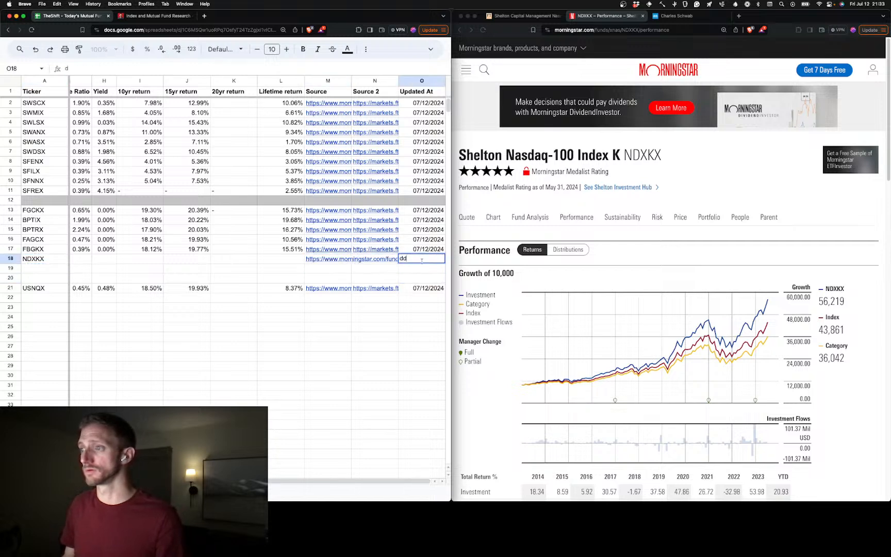
pyautogui.write('07/12/2024')
# Paste the address of NDXKX's Financial Times page as its second source in N18
pyautogui.click(536, 15)
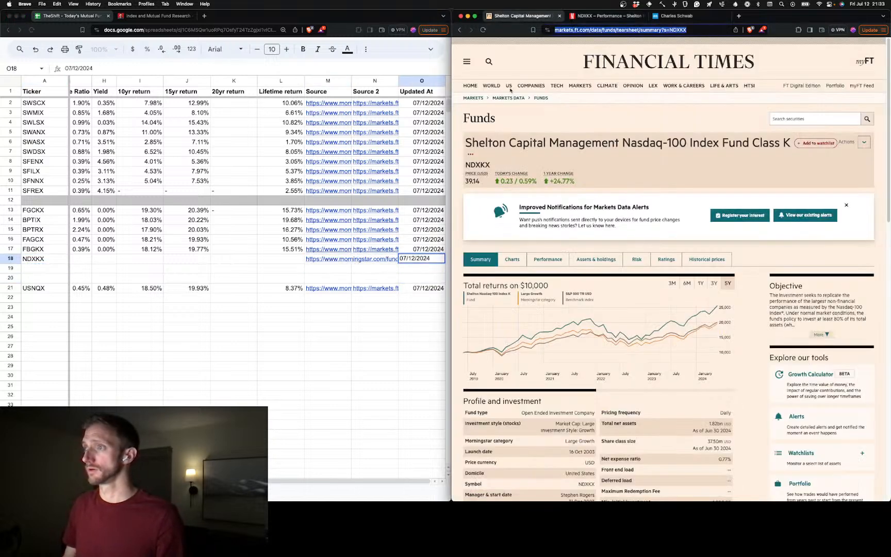
pyautogui.click(378, 260)
pyautogui.write('https://markets.ft.com/data/funds/tearsheet/summary?s=NDXKX')
pyautogui.click(335, 279)
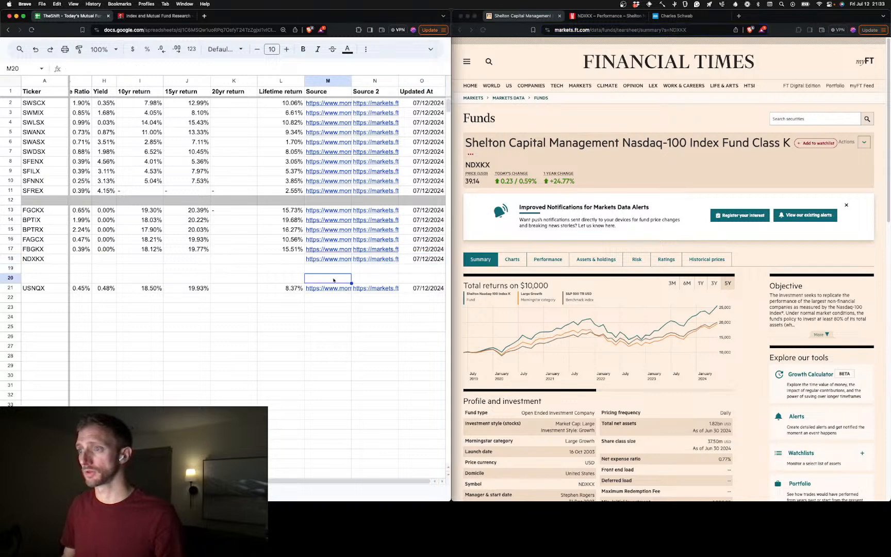
# Enter "Shelton Capital Management Nasdaq-100 Index Gund Class K" as NDXKX's name in B18, following its Financial Times page title
pyautogui.hscroll(-3, 301, 266)
pyautogui.hscroll(-2, 253, 272)
pyautogui.click(103, 259)
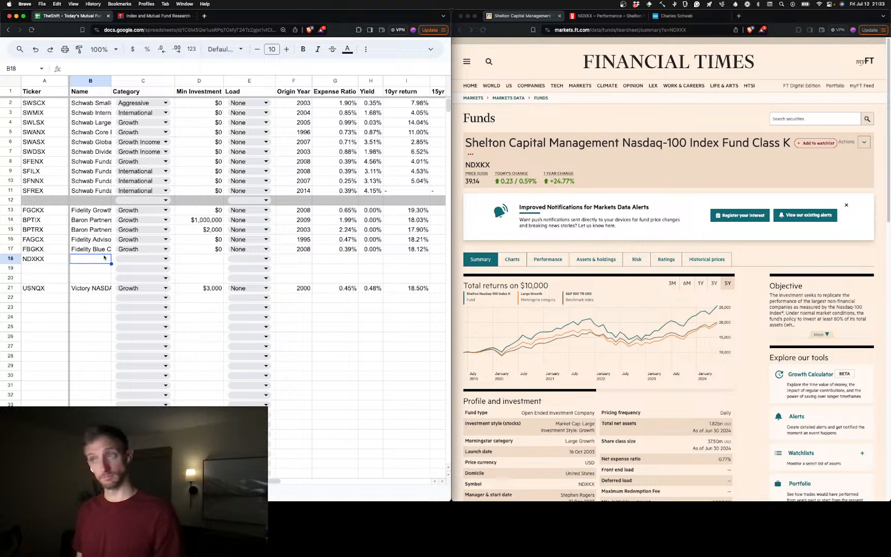
pyautogui.write('Shelto')
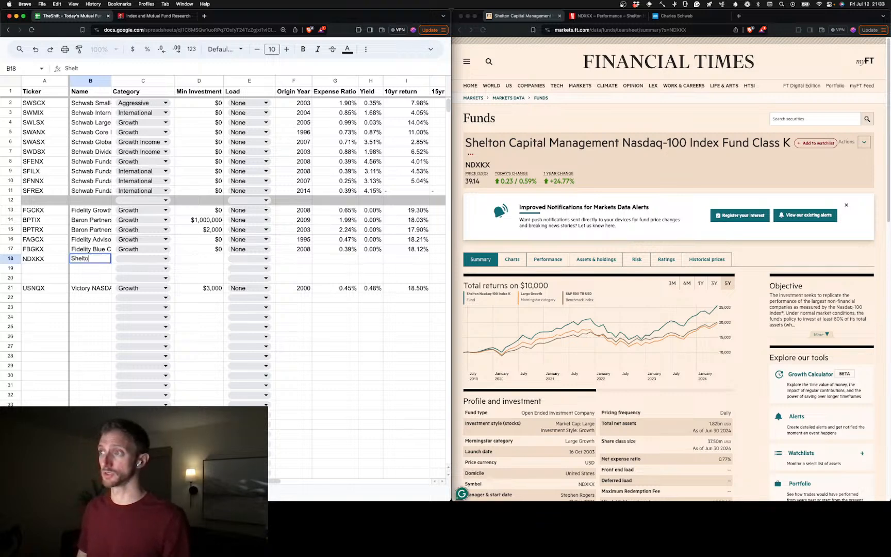
pyautogui.write('n Captil')
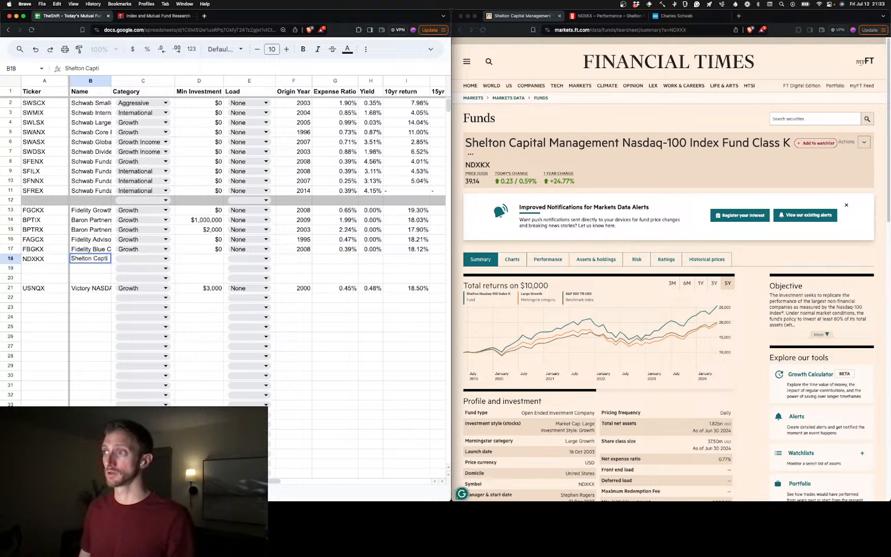
pyautogui.press('BackSpace')
pyautogui.press('BackSpace')
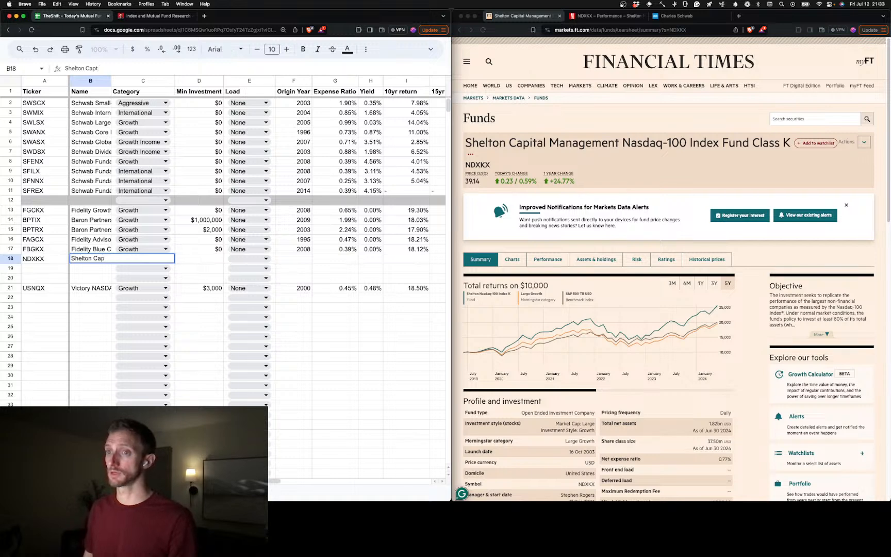
pyautogui.write('ital B')
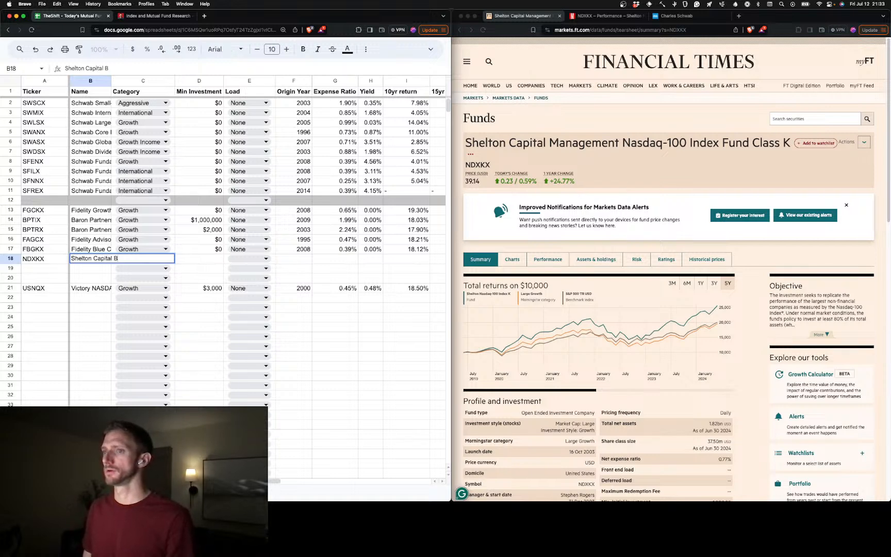
pyautogui.press('BackSpace')
pyautogui.write('Managemen')
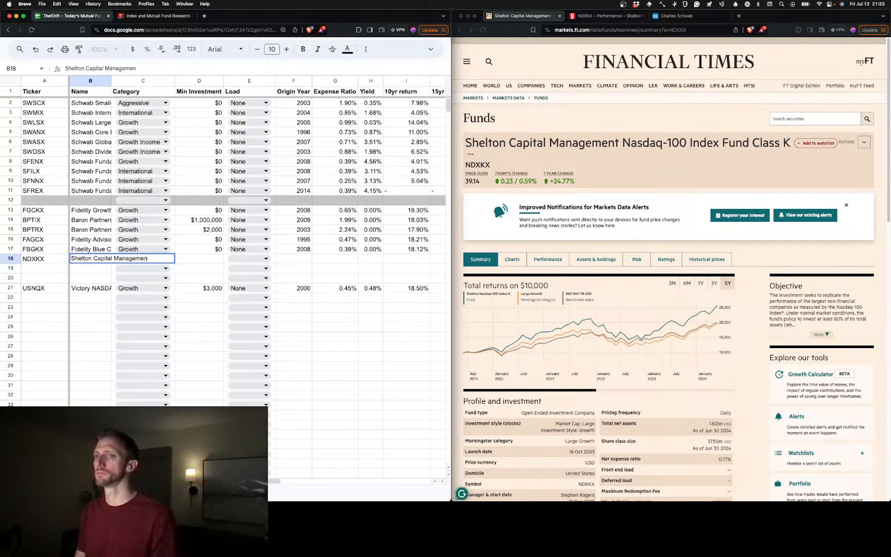
pyautogui.write('t Na')
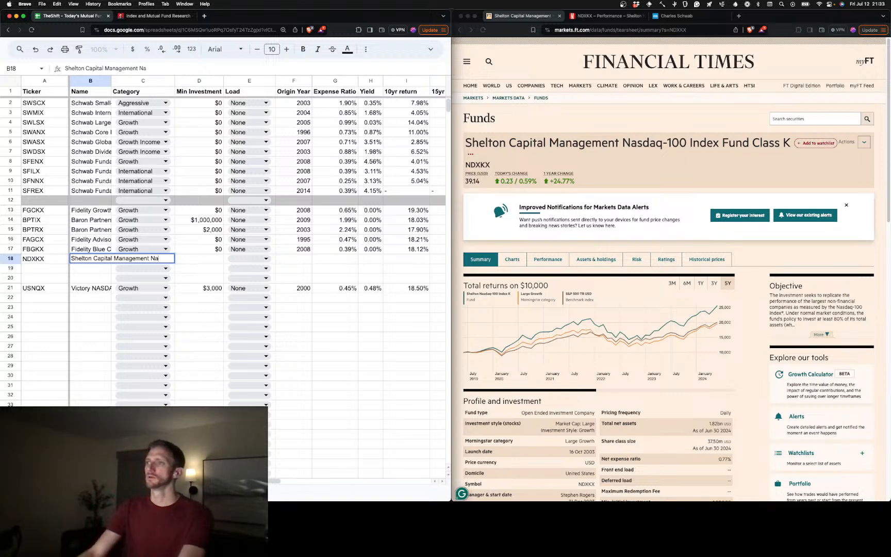
pyautogui.write('sa')
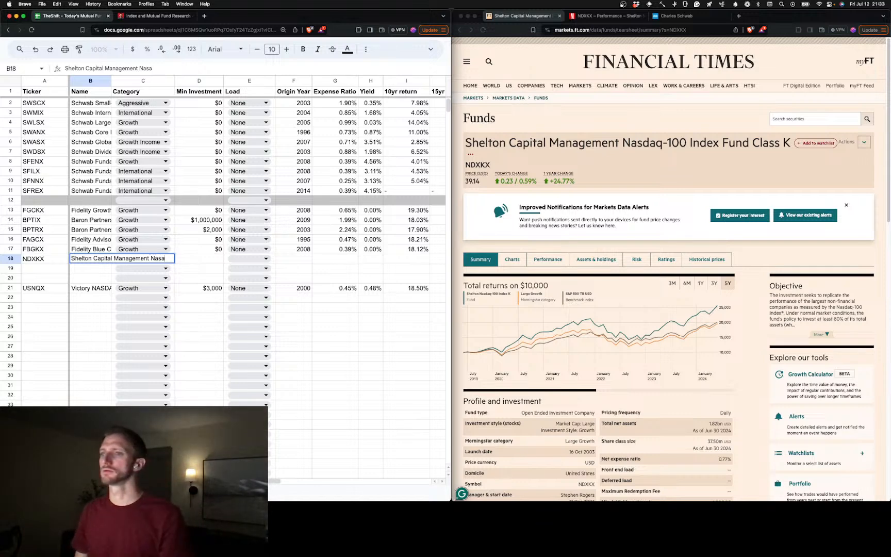
pyautogui.write('day')
pyautogui.press('BackSpace')
pyautogui.press('BackSpace')
pyautogui.press('BackSpace')
pyautogui.press('BackSpace')
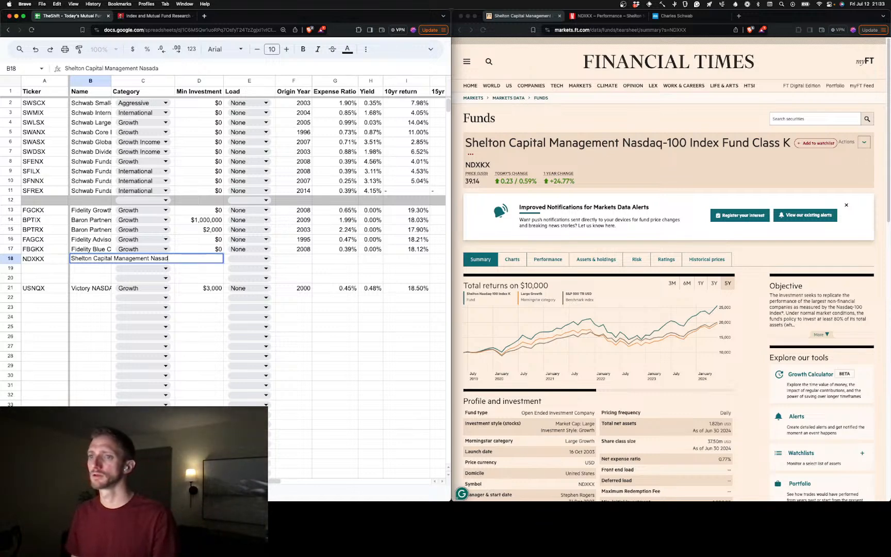
pyautogui.write('day')
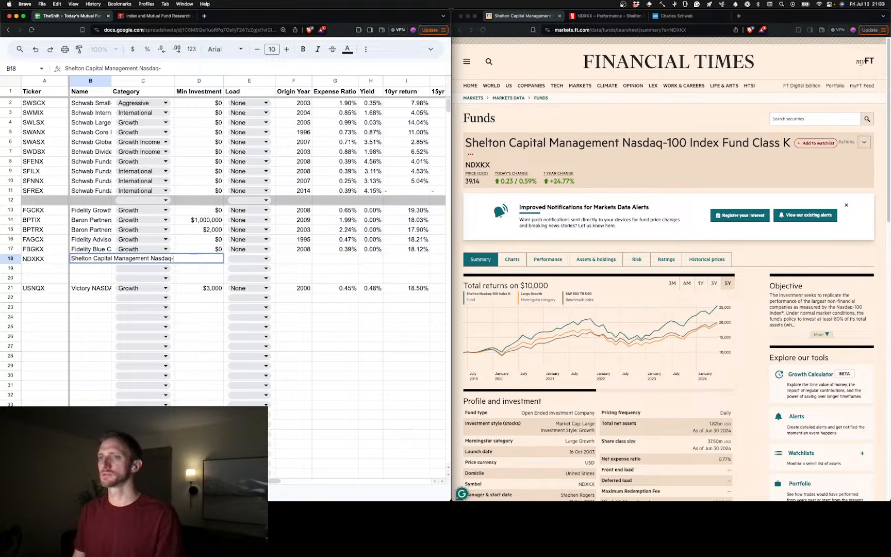
pyautogui.press('BackSpace')
pyautogui.press('BackSpace')
pyautogui.write('00 Indxe')
pyautogui.press('BackSpace')
pyautogui.press('BackSpace')
pyautogui.write('e')
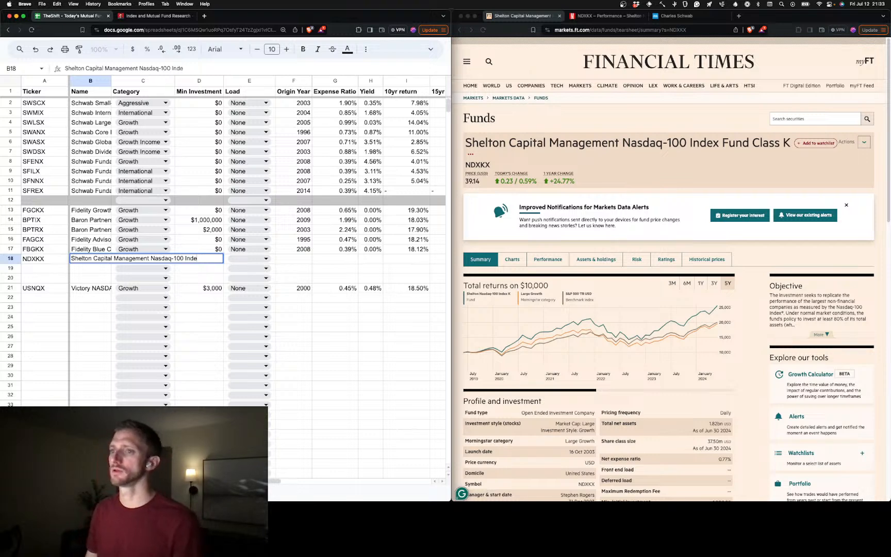
pyautogui.write('x Gund Class')
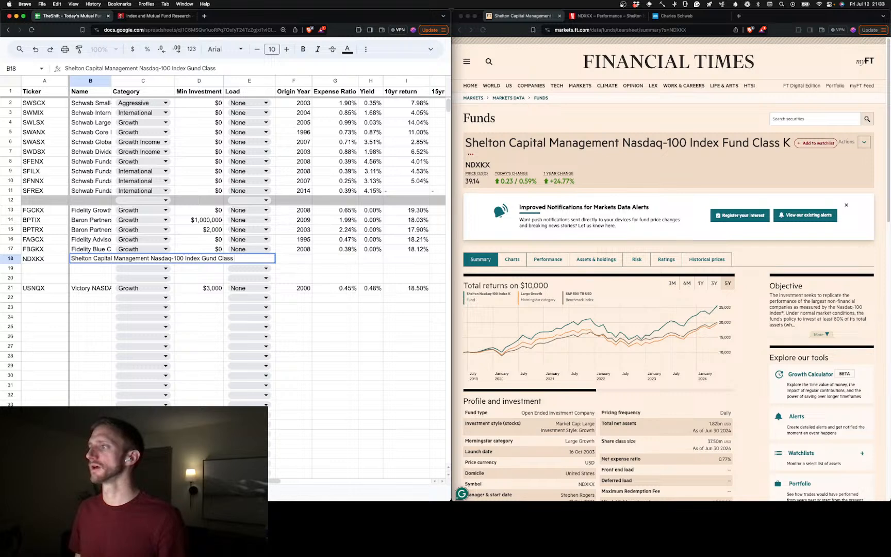
pyautogui.press('Tab')
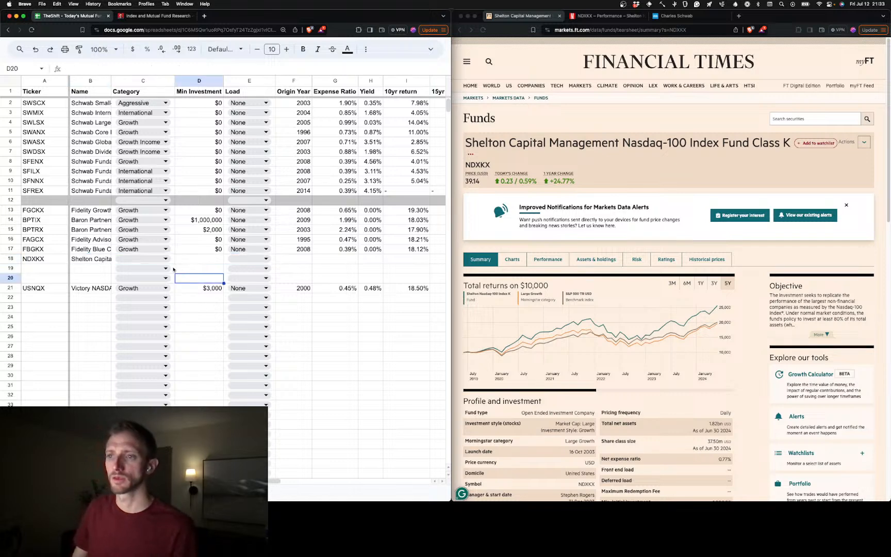
# Set NDXKX's category to Growth in C18 and its minimum investment to 1000 in D18
pyautogui.click(165, 259)
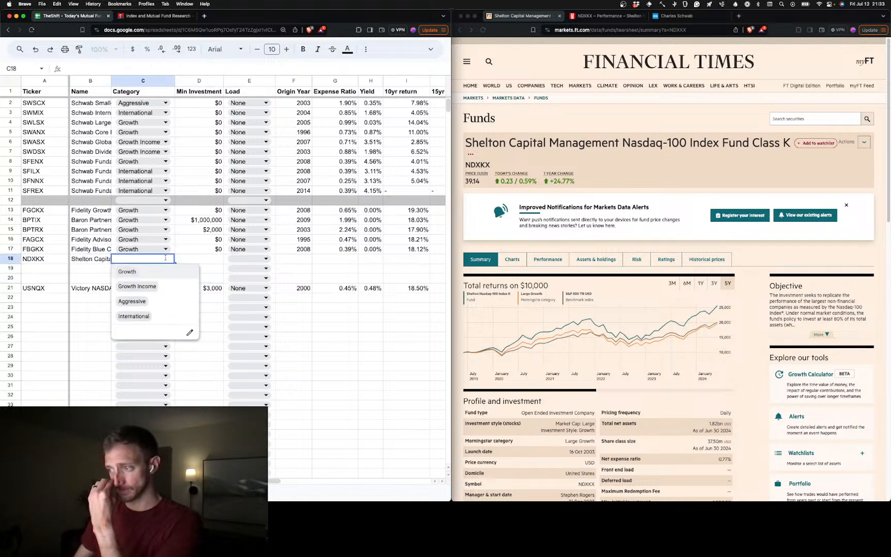
pyautogui.click(153, 271)
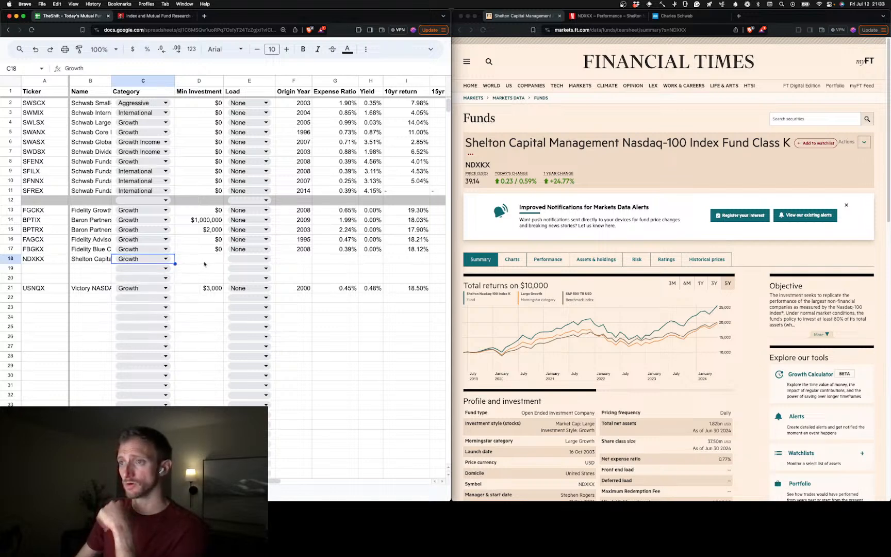
pyautogui.click(207, 262)
pyautogui.scroll(-2, 536, 342)
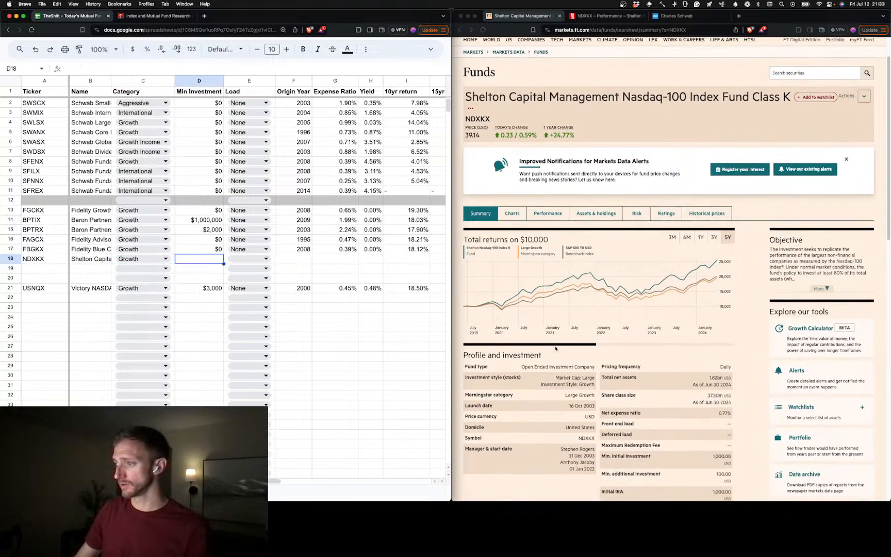
pyautogui.write('1000')
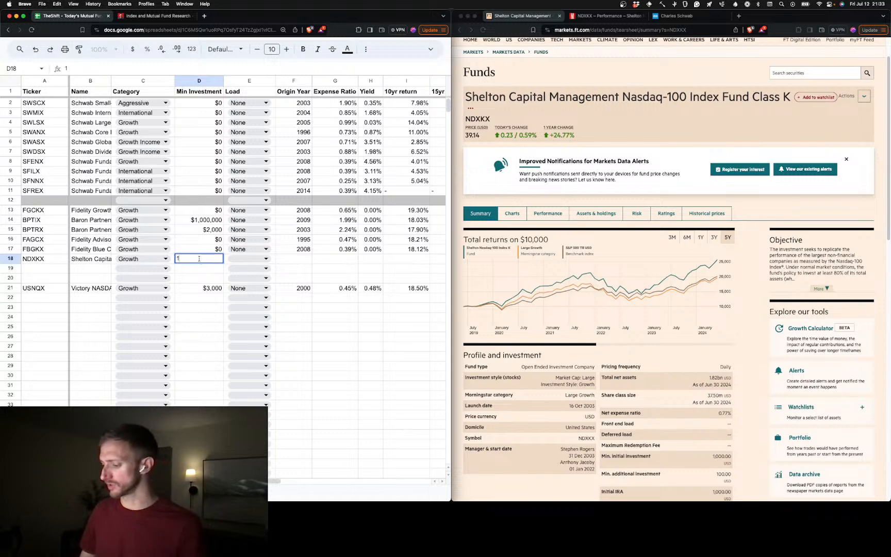
pyautogui.press('Tab')
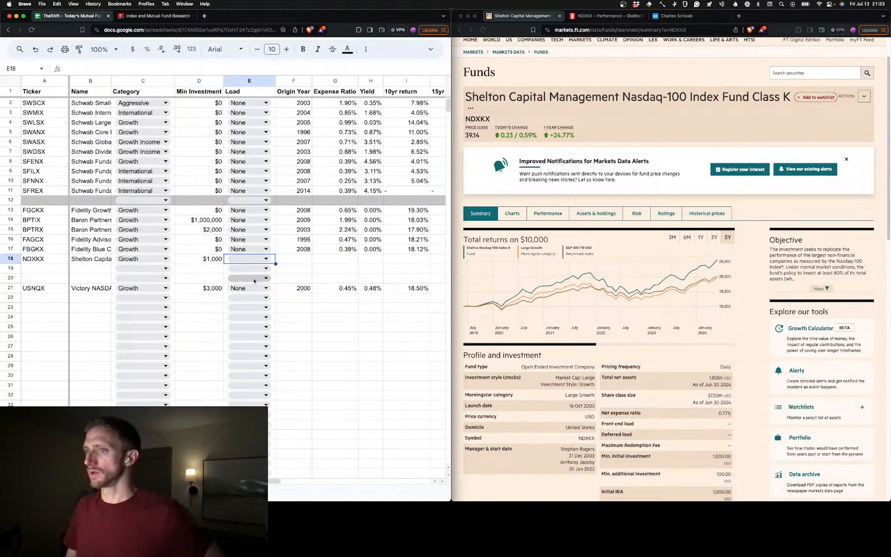
# Set NDXKX's load to None in E18 and its origin year to 2003 in F18
pyautogui.click(250, 258)
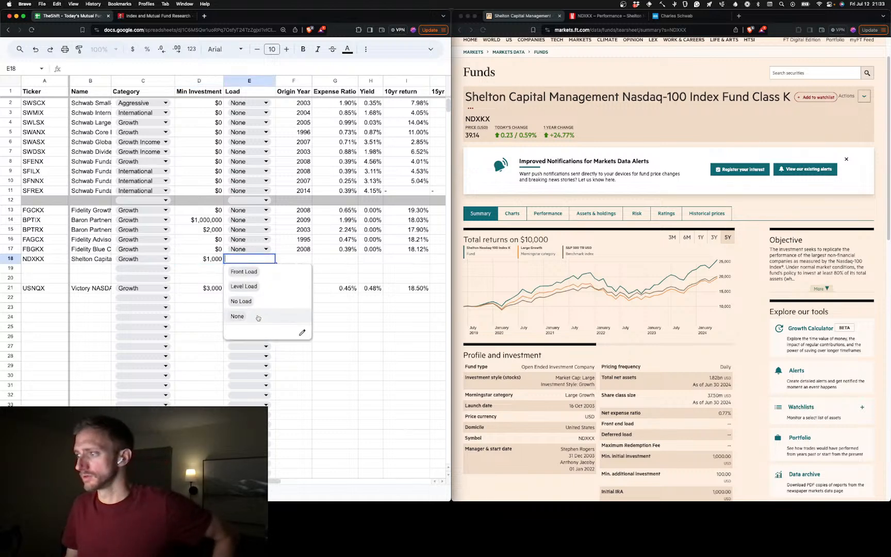
pyautogui.click(257, 315)
pyautogui.click(304, 259)
pyautogui.write('2003')
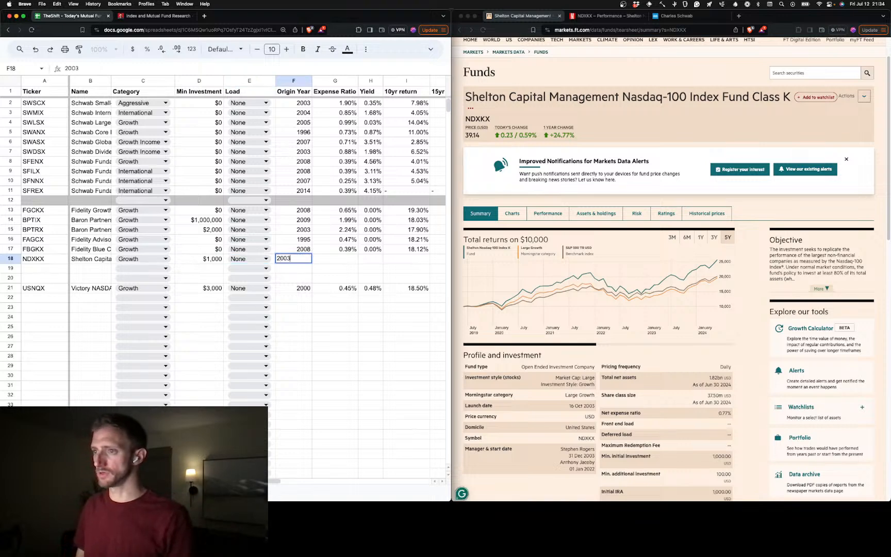
pyautogui.press('Tab')
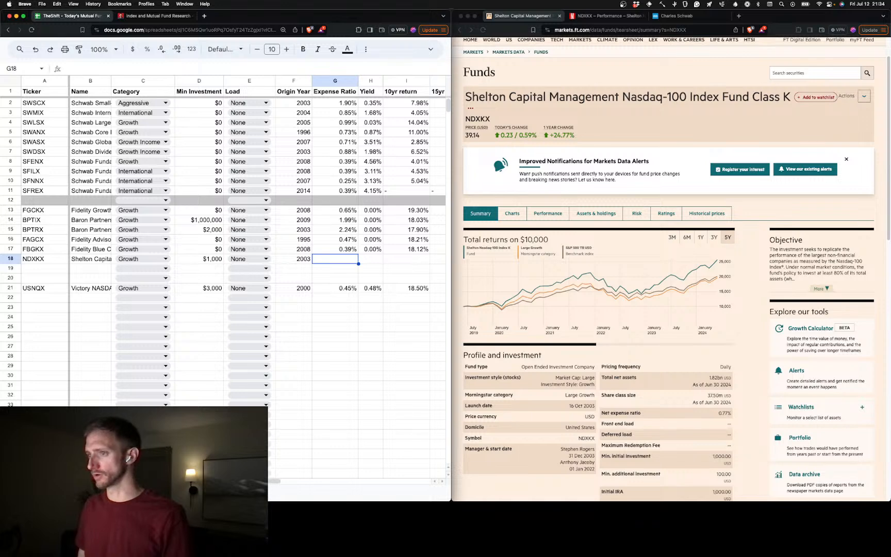
# Enter 0.77% as NDXKX's expense ratio in G18
pyautogui.write('0')
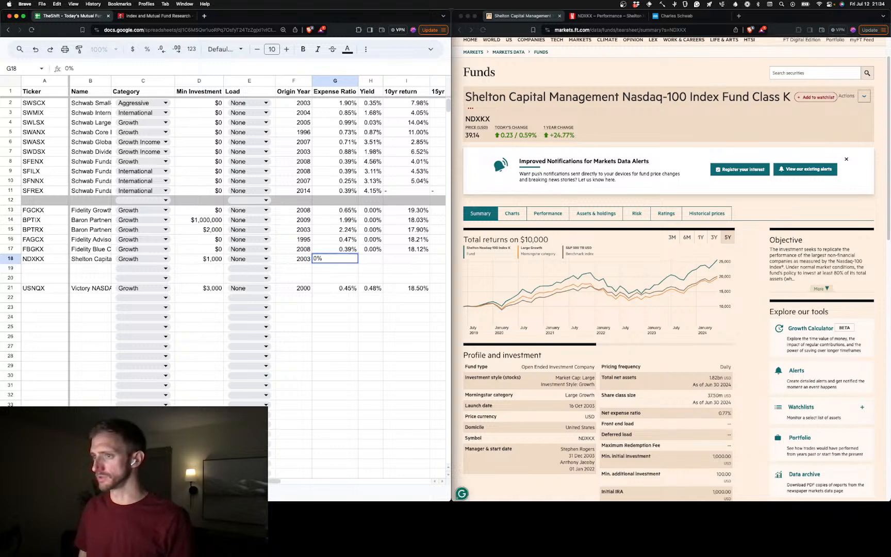
pyautogui.write('.77')
pyautogui.press('Tab')
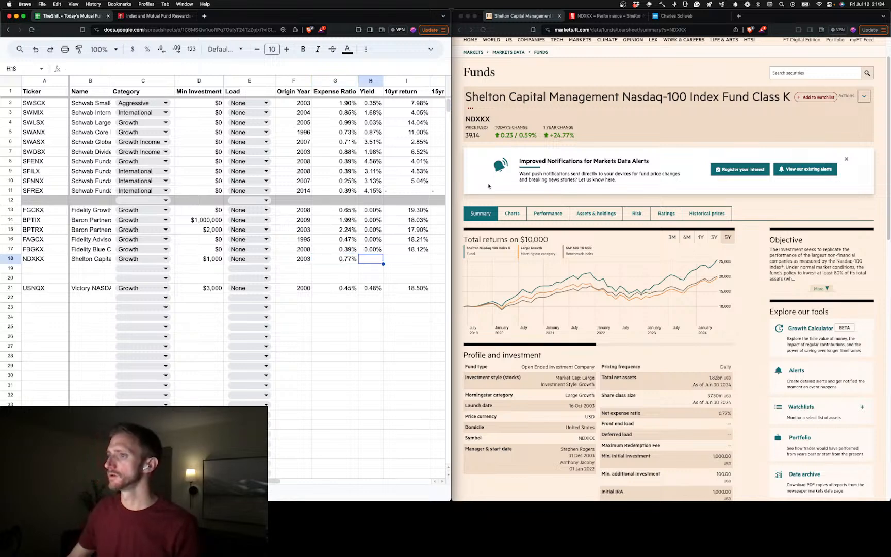
# Move NDXKX's row 18 down so that it sits directly above USNQX's row
pyautogui.click(615, 19)
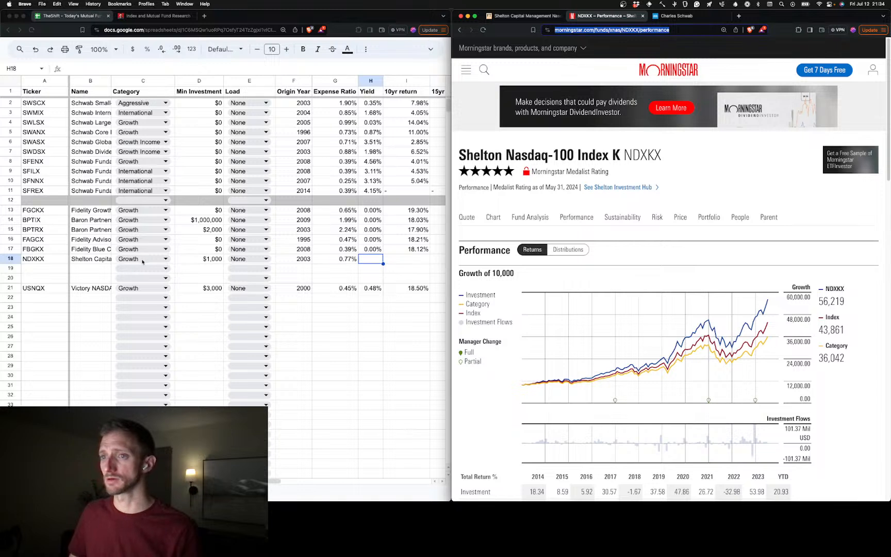
pyautogui.click(96, 262)
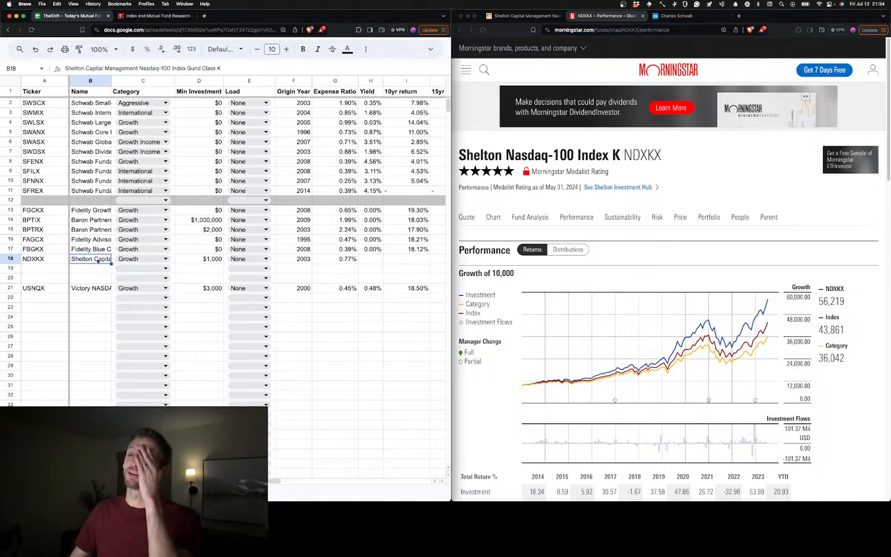
pyautogui.click(11, 259)
pyautogui.moveTo(10, 259); pyautogui.dragTo(12, 274)
# Correct the misspelled "Gund" to "Fund" in FBGKX's name in B17
pyautogui.click(103, 249)
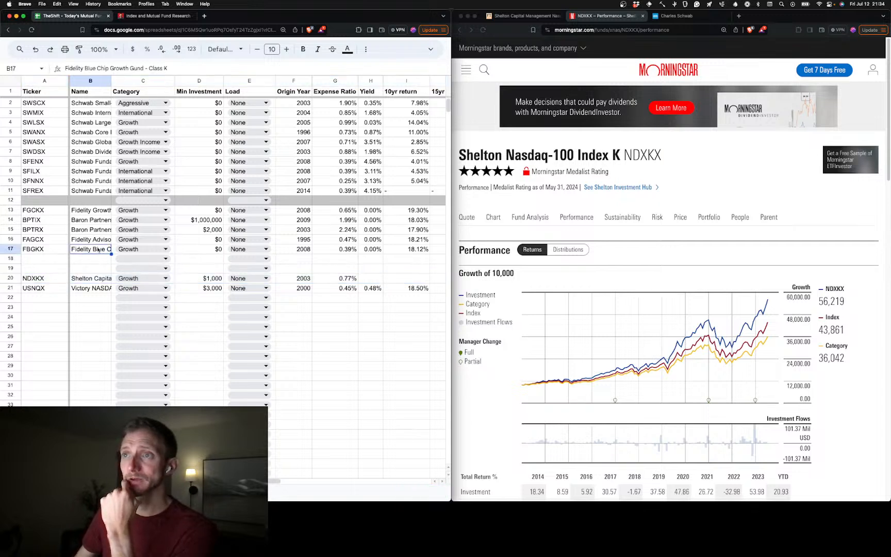
pyautogui.click(131, 68)
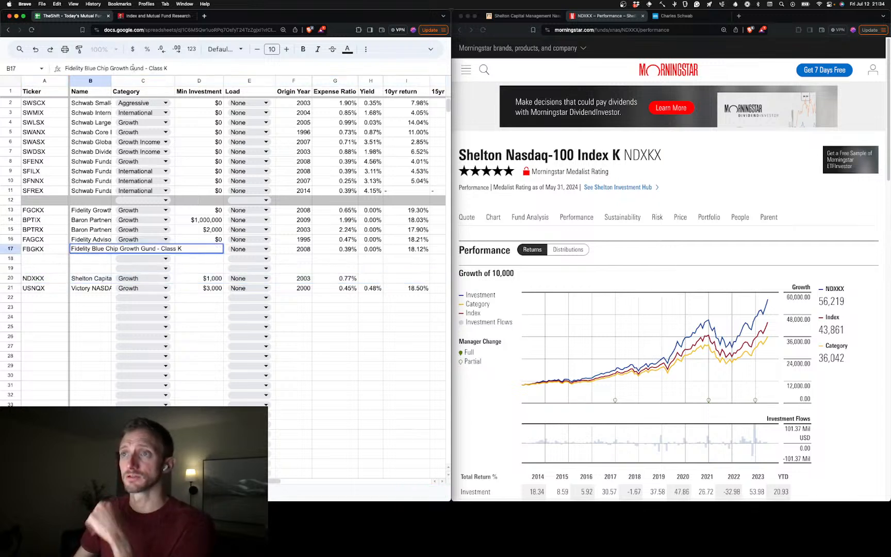
pyautogui.press('BackSpace')
pyautogui.write('f')
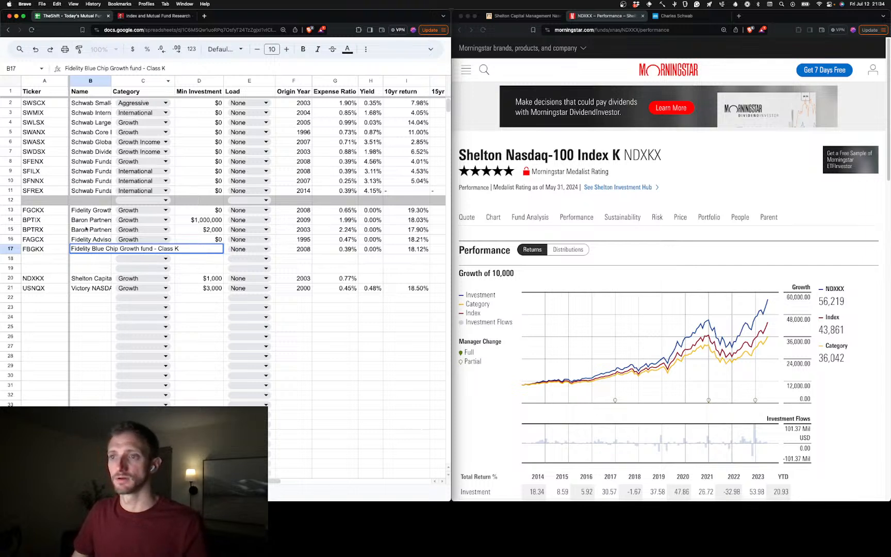
pyautogui.click(93, 251)
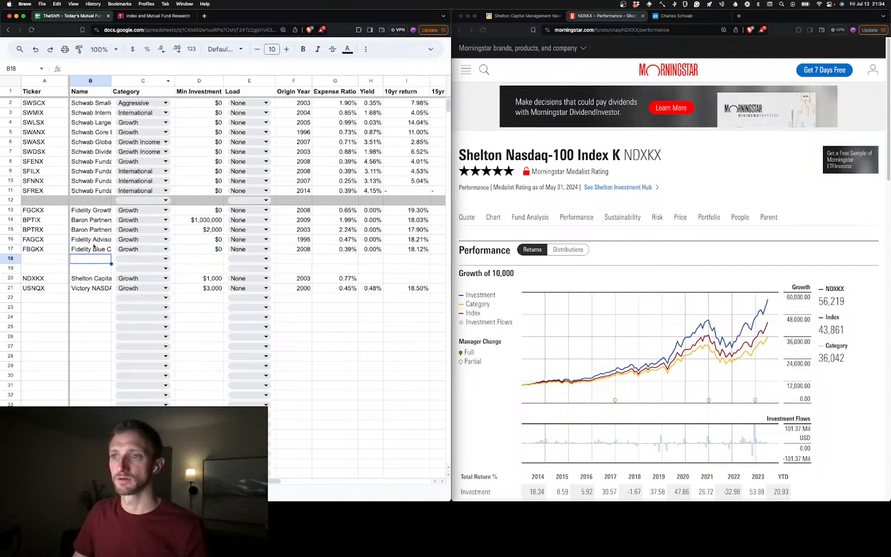
pyautogui.click(132, 67)
pyautogui.press('BackSpace')
pyautogui.write('G')
pyautogui.press('BackSpace')
pyautogui.write('F')
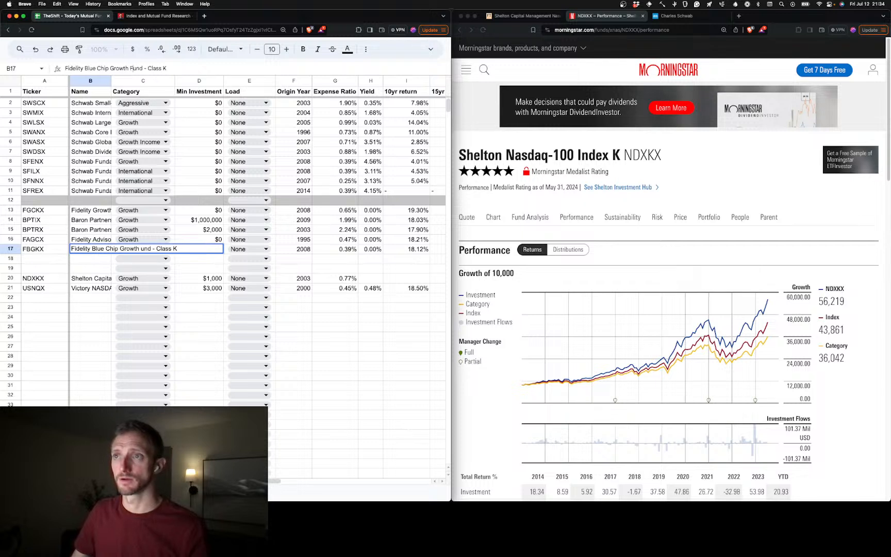
# Correct "Gund" to "Fund" in FAGCX's name in B16, and check the Baron Partners names in B15 and B14
pyautogui.click(93, 240)
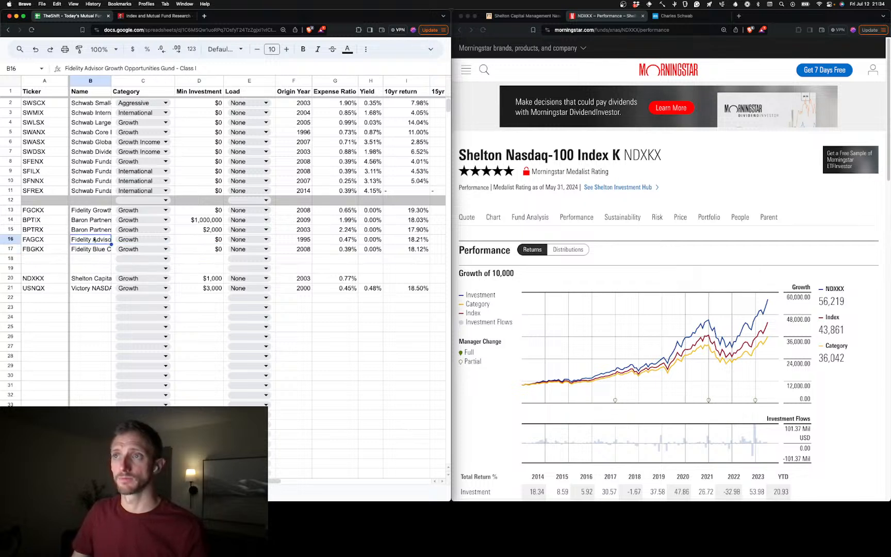
pyautogui.click(164, 69)
pyautogui.press('BackSpace')
pyautogui.write('F')
pyautogui.click(98, 230)
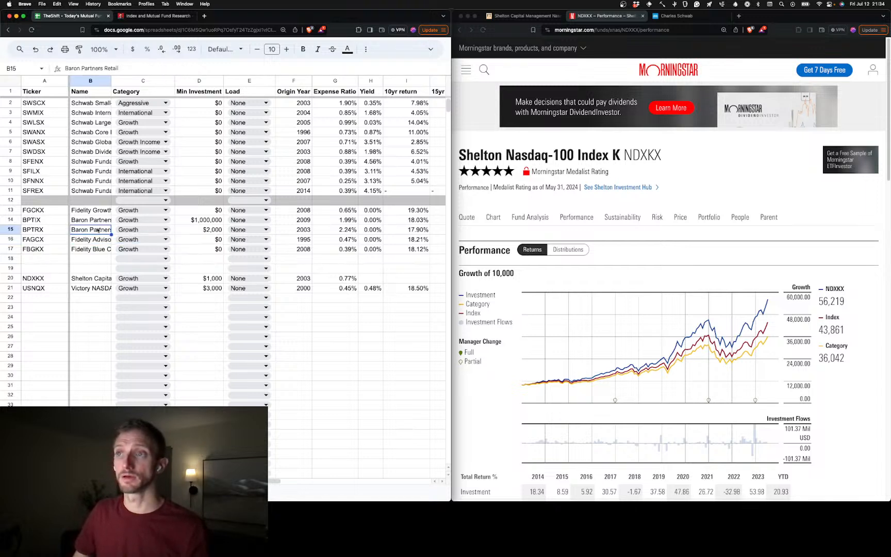
pyautogui.click(99, 221)
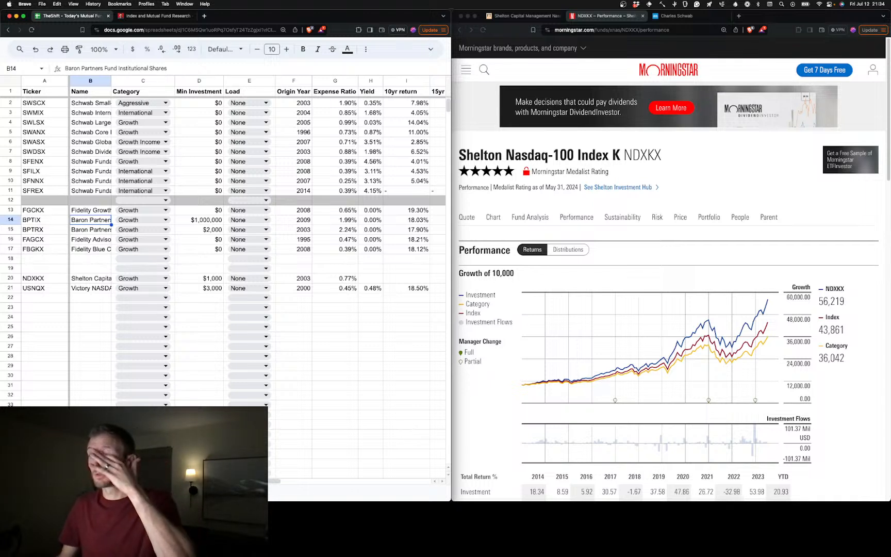
# Move the empty row 19 below USNQX's row, leaving a single blank row above NDXKX
pyautogui.click(10, 268)
pyautogui.moveTo(11, 268); pyautogui.dragTo(16, 297)
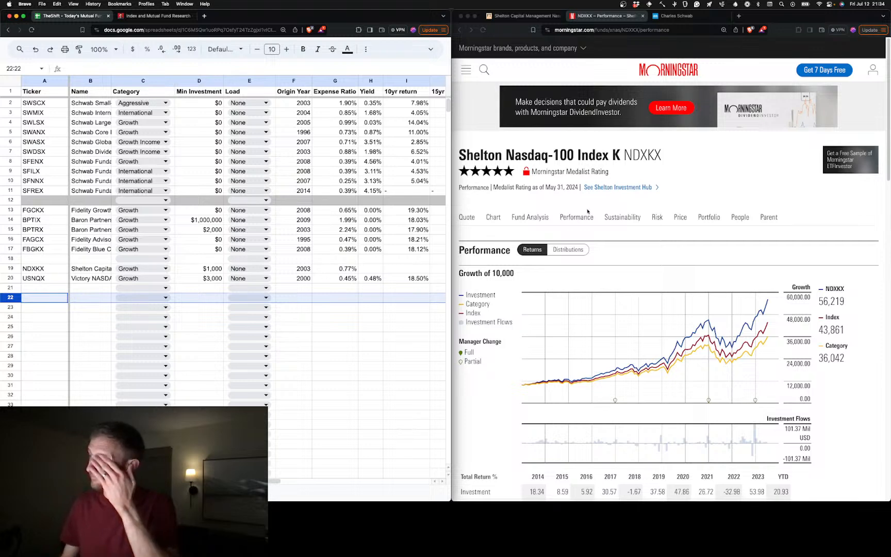
pyautogui.hscroll(10, 389, 303)
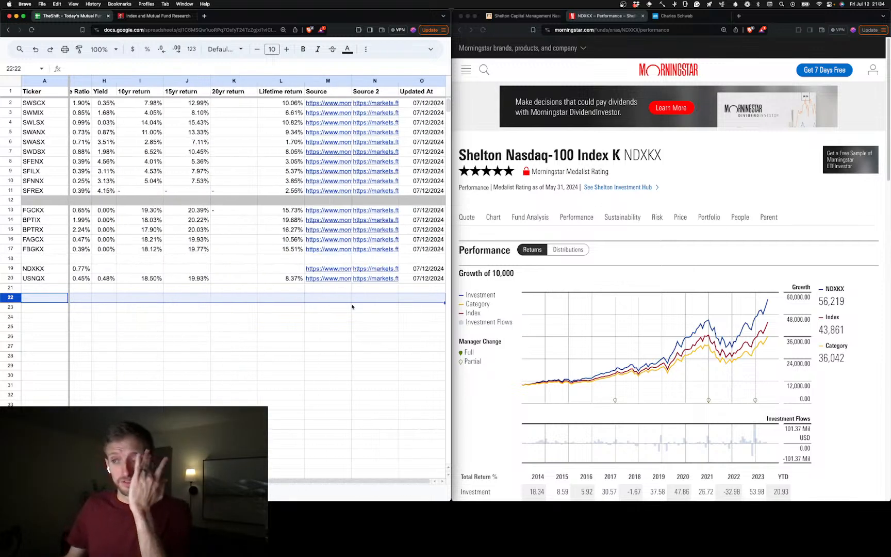
# Look up NDXKX's TTM yield on its Morningstar quote page and enter 0.13% in H19
pyautogui.click(578, 224)
pyautogui.scroll(-7, 639, 309)
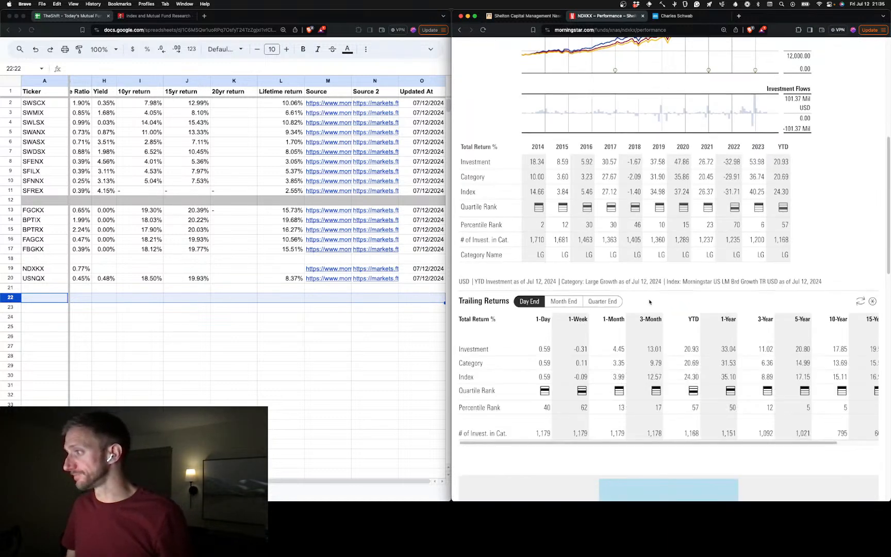
pyautogui.hscroll(2, 640, 315)
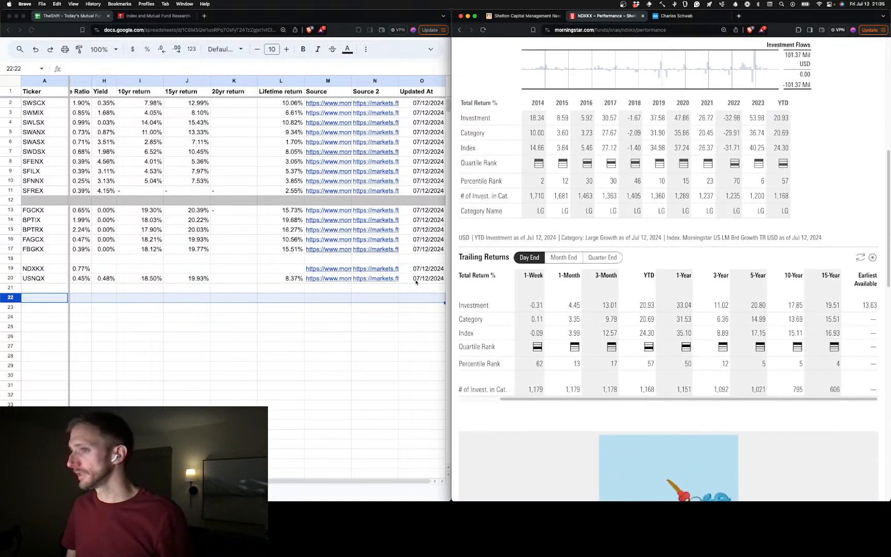
pyautogui.click(111, 271)
pyautogui.scroll(7, 563, 223)
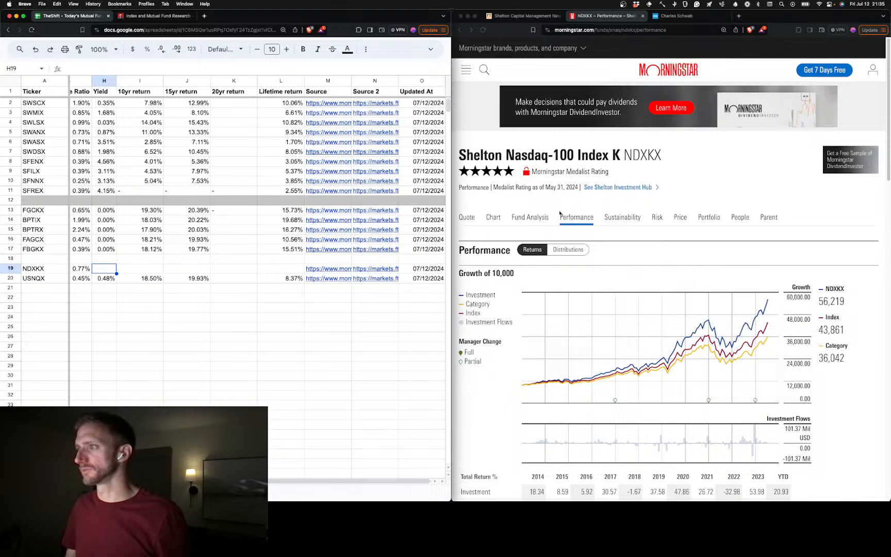
pyautogui.click(467, 219)
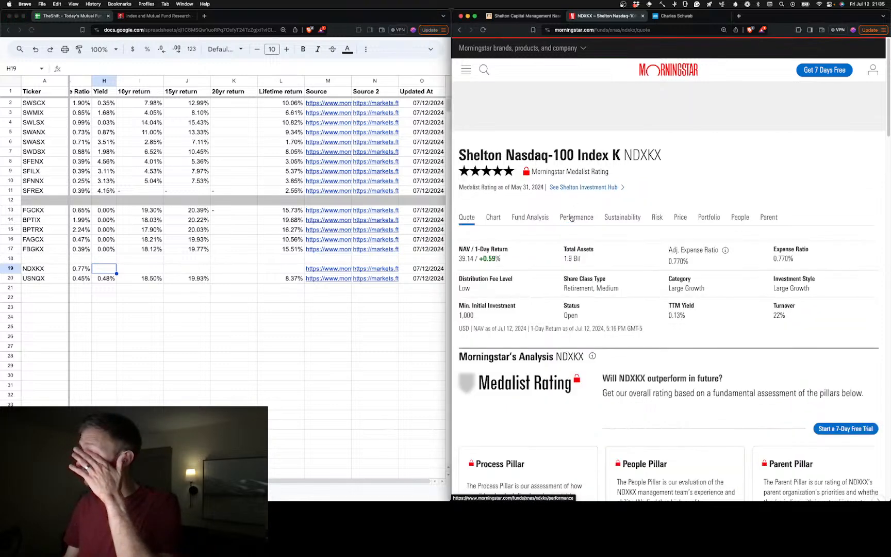
pyautogui.click(572, 219)
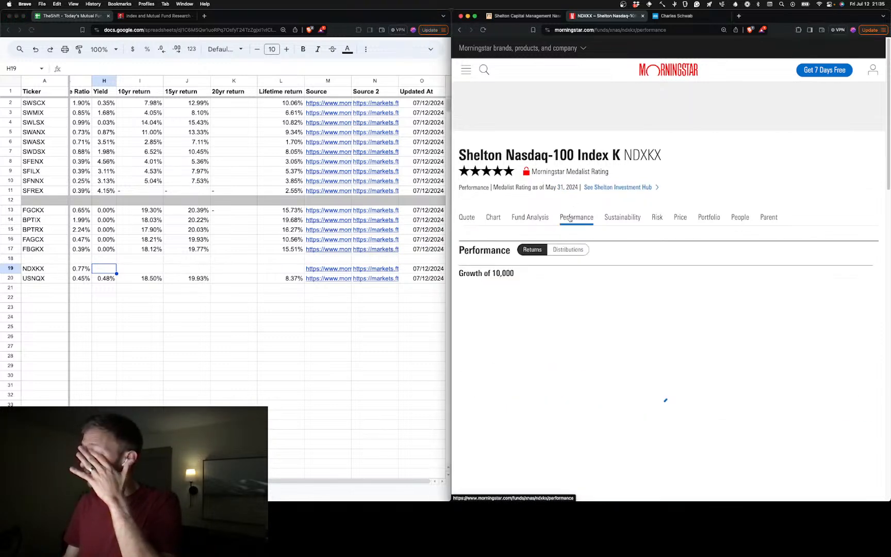
pyautogui.scroll(-10, 598, 320)
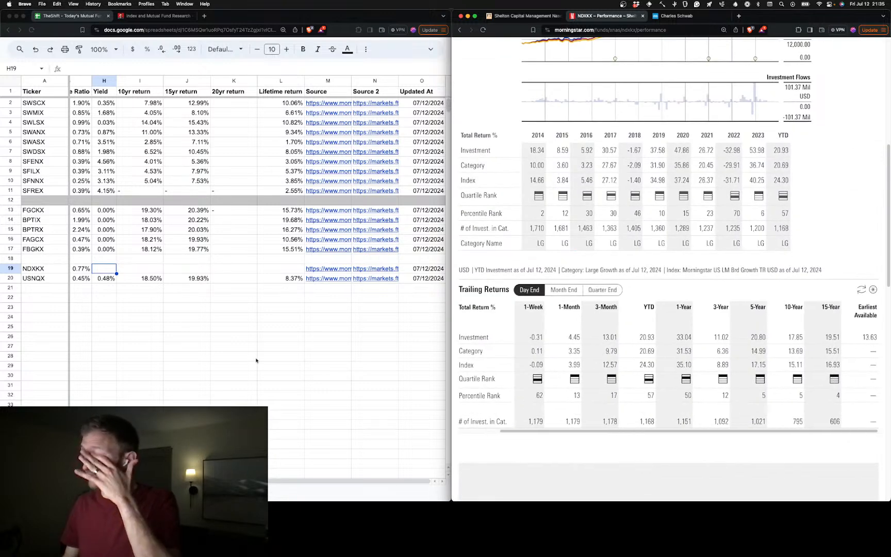
pyautogui.click(104, 271)
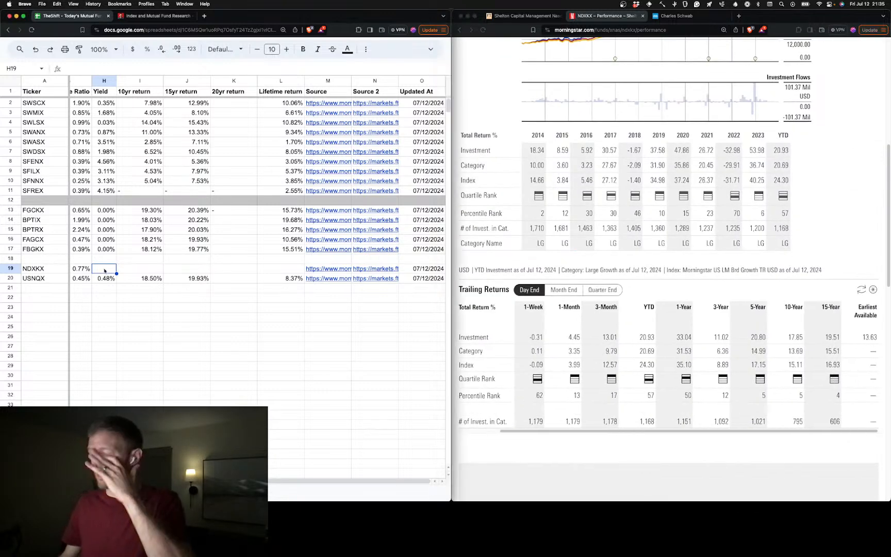
pyautogui.write('0.')
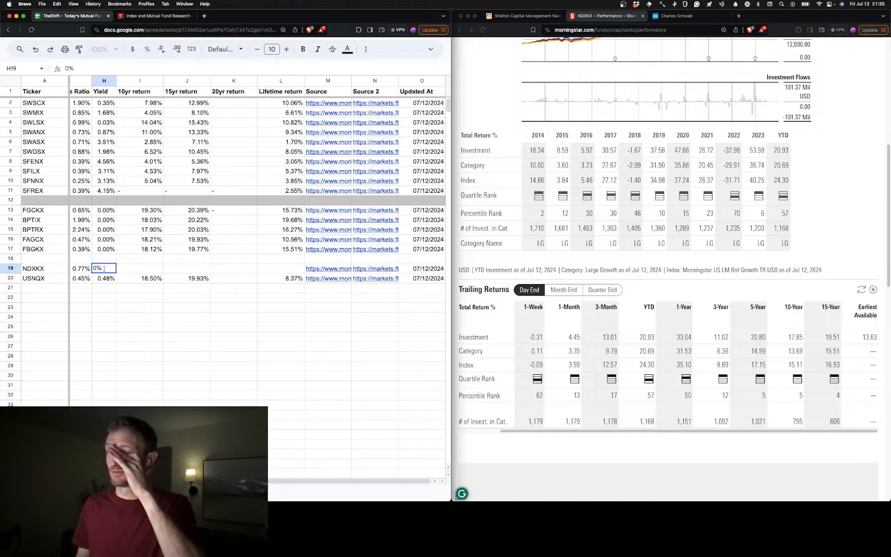
pyautogui.write('13')
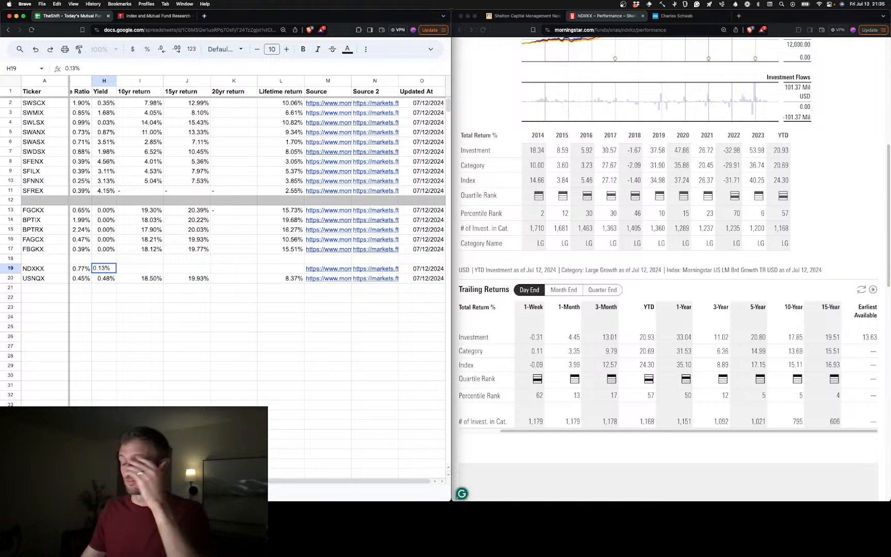
# Enter NDXKX's 10-year return of 17.85% in I19 and 15-year return of 19.51% in J19 from Morningstar's trailing returns
pyautogui.click(150, 272)
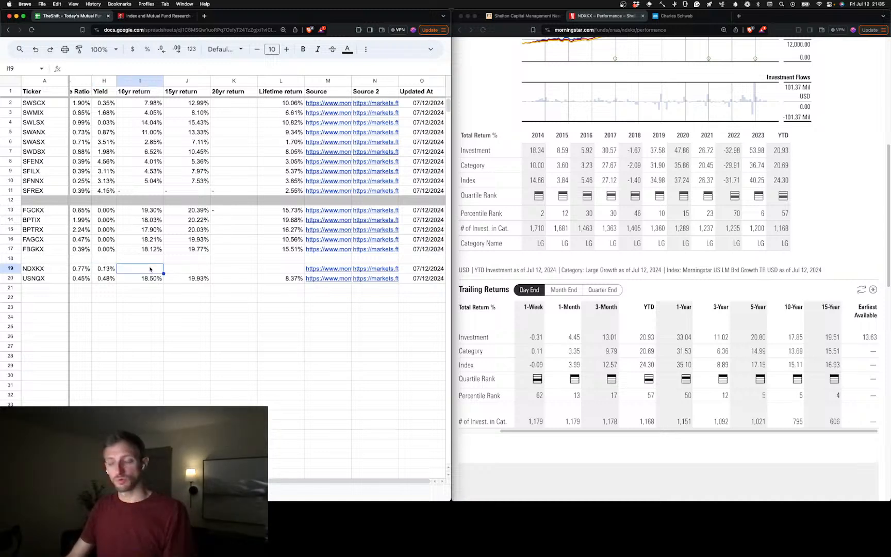
pyautogui.write('16')
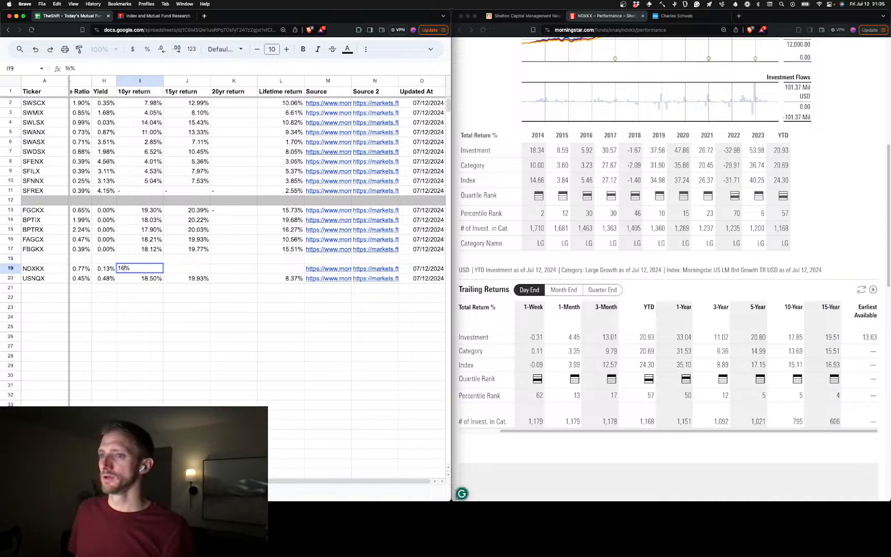
pyautogui.press('BackSpace')
pyautogui.write('7.')
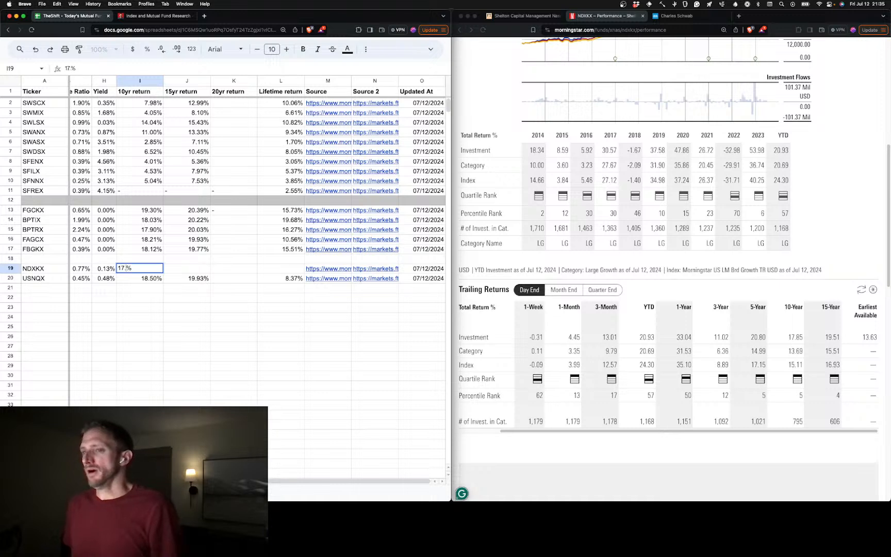
pyautogui.write('85')
pyautogui.press('Tab')
pyautogui.write('1')
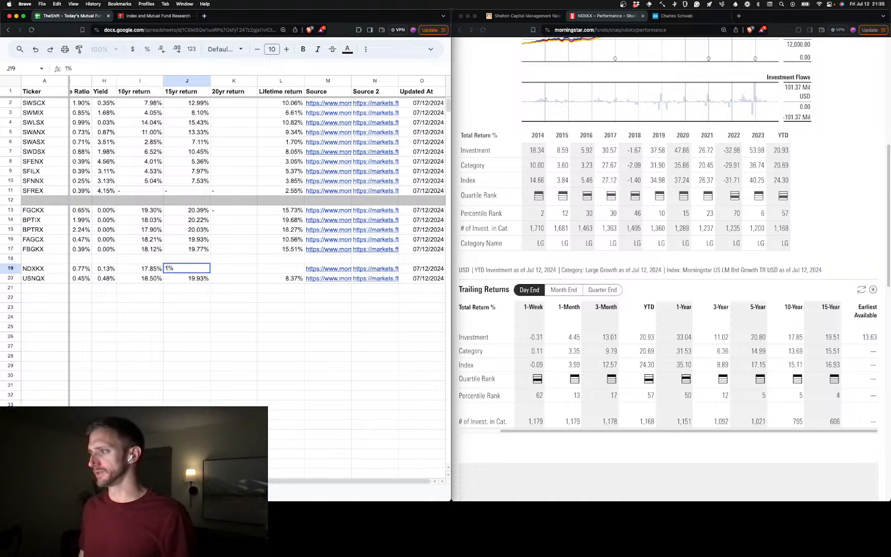
pyautogui.write('0')
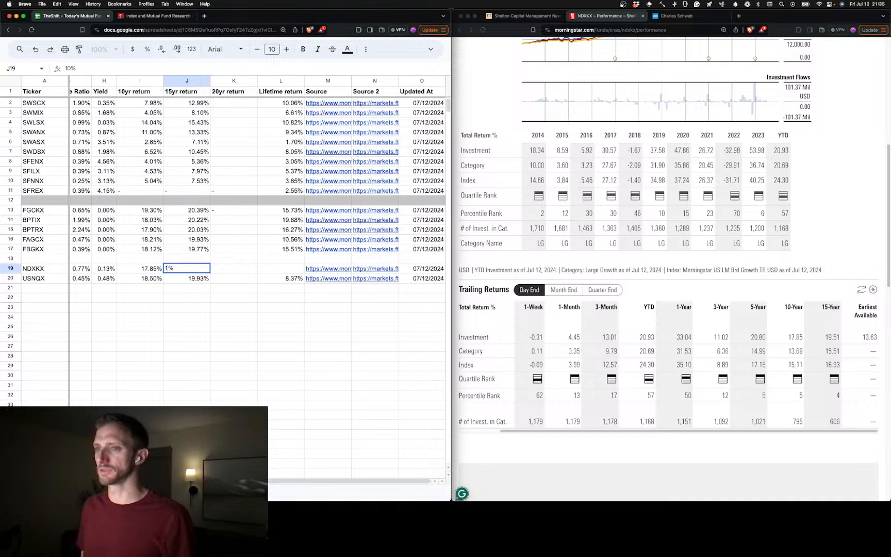
pyautogui.write('.5')
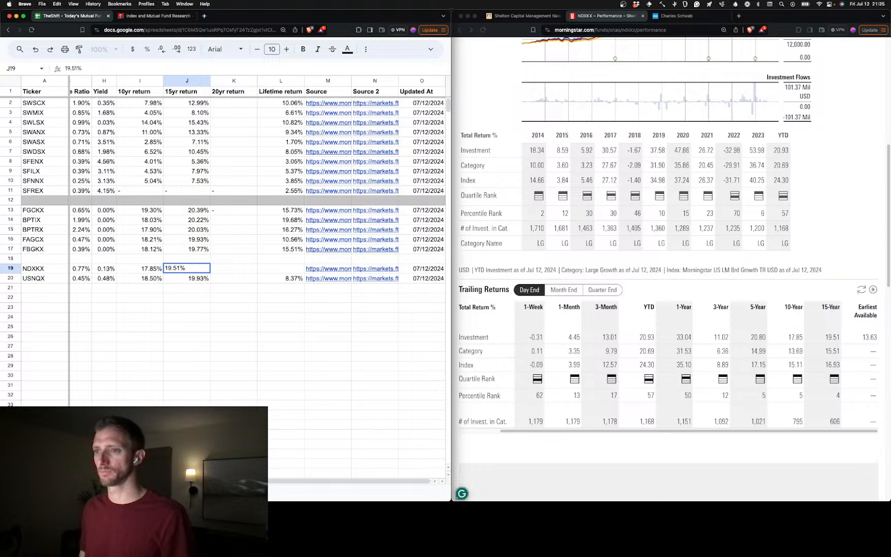
# Leave NDXKX's 20-year return blank and enter 13.63% as its lifetime return in L19
pyautogui.press('Tab')
pyautogui.press('Tab')
pyautogui.write('13%')
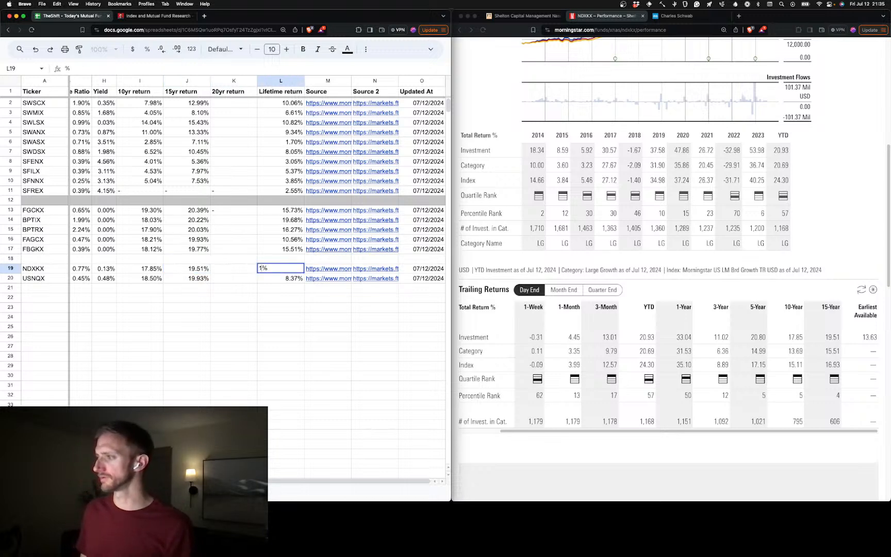
pyautogui.write('.')
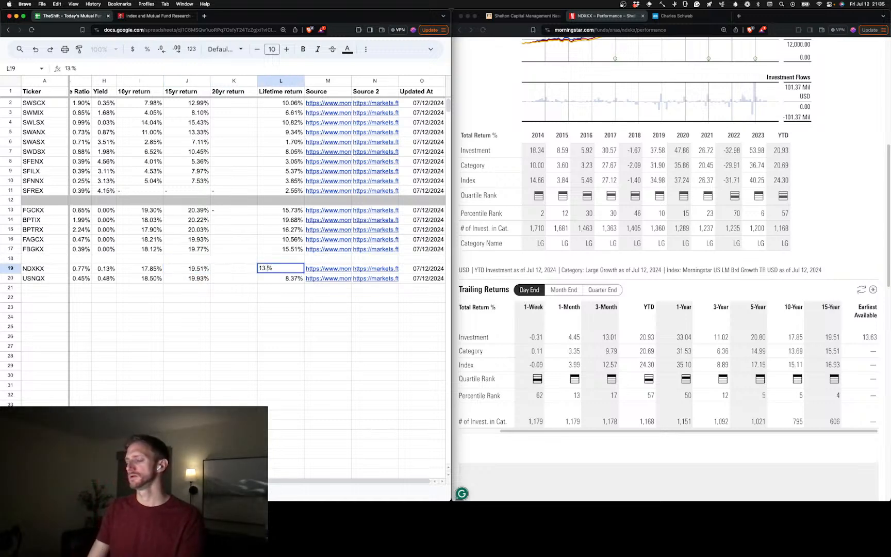
pyautogui.write('63')
pyautogui.press('Tab')
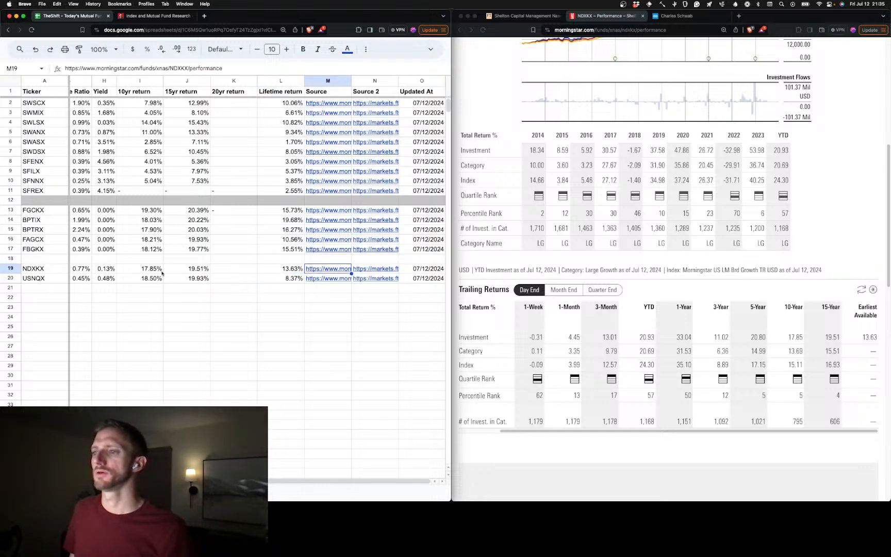
# Copy the complete NDXKX and USNQX rows, 19 and 20
pyautogui.click(10, 268)
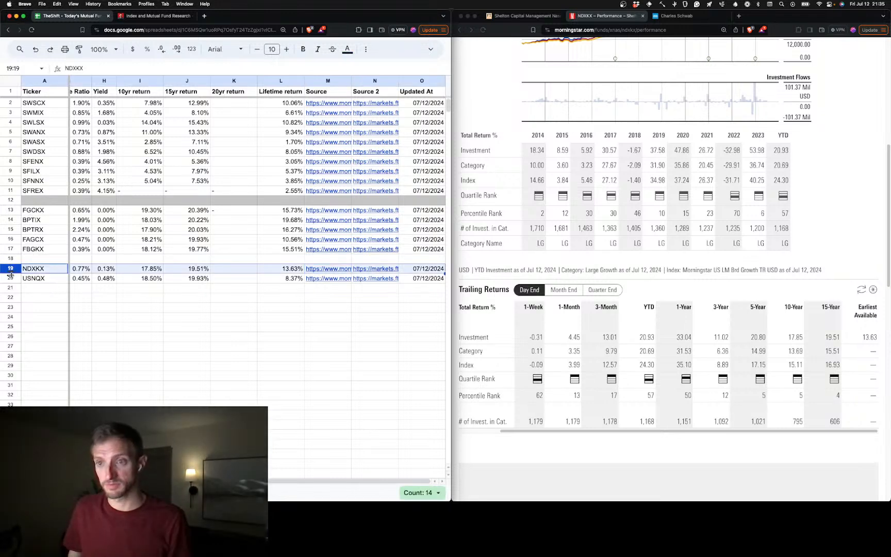
pyautogui.keyDown('shift'); pyautogui.click(10, 278); pyautogui.keyUp('shift')
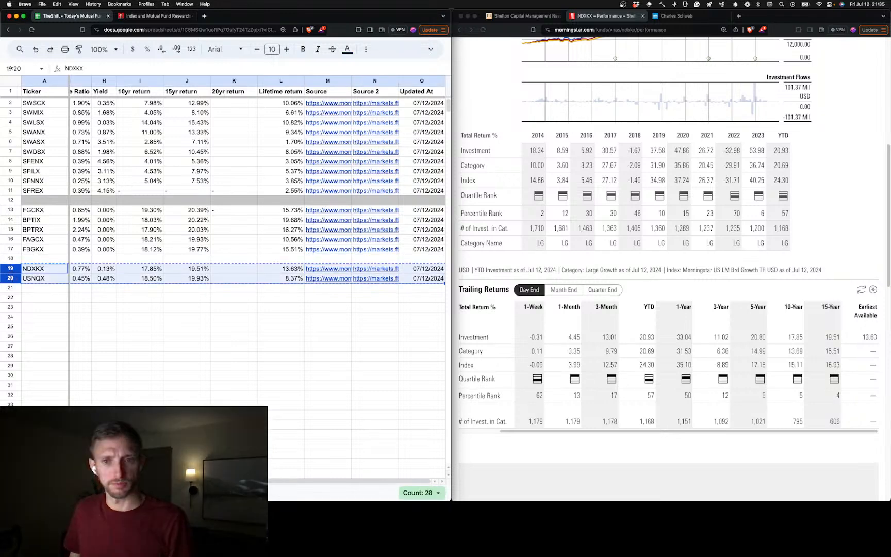
pyautogui.press('super+Tab')
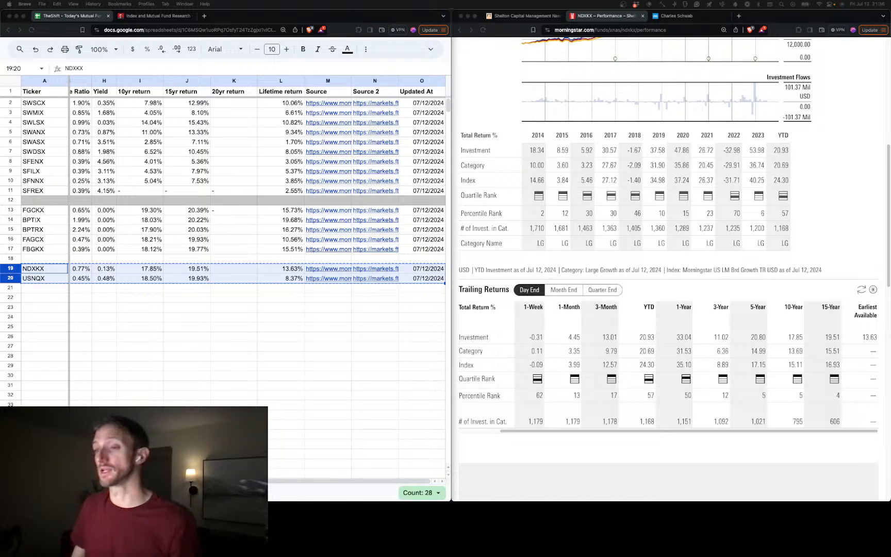
# Copy the complete fund rows 13 through 17, from FGCKX to FBGKX
pyautogui.hscroll(-1, 137, 307)
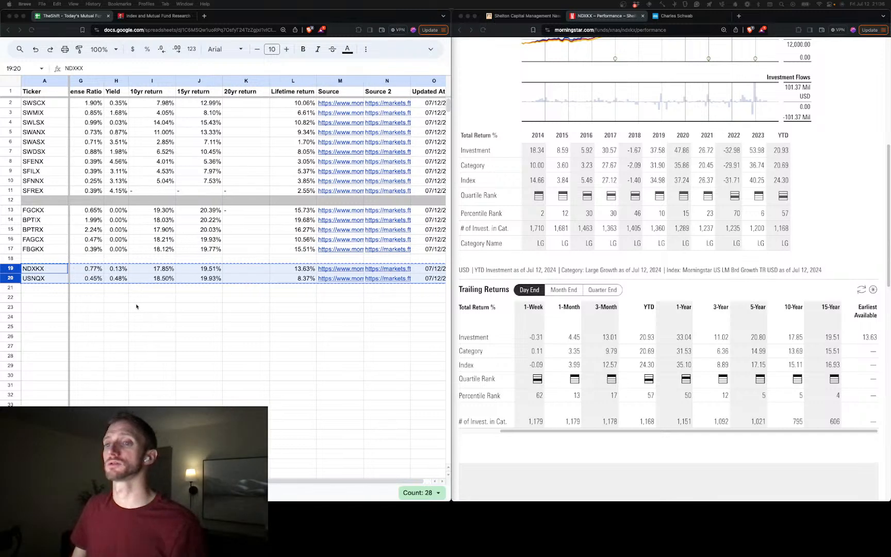
pyautogui.hscroll(-2, 137, 306)
pyautogui.click(10, 210)
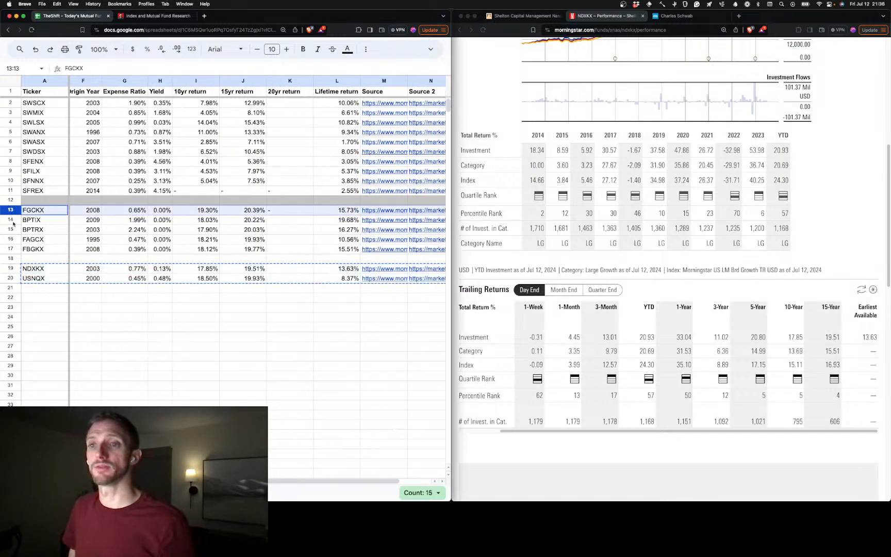
pyautogui.keyDown('shift'); pyautogui.click(10, 248); pyautogui.keyUp('shift')
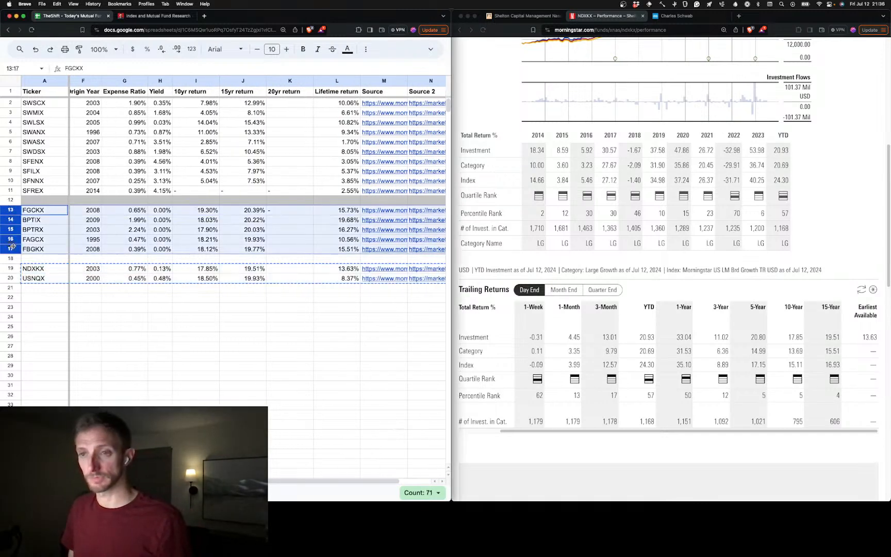
pyautogui.press('super+c')
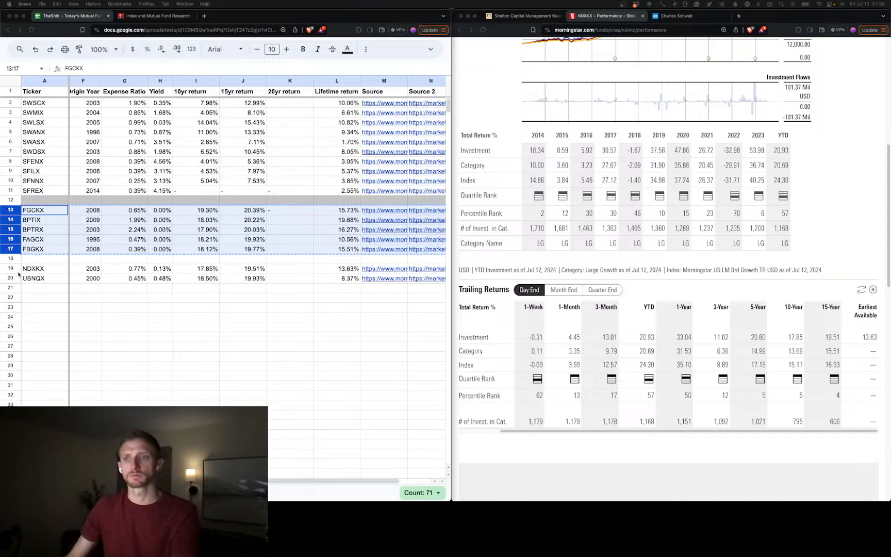
# Paste the older fund rows, PIODX through SCIEX, into rows 22 to 32 and copy the ticker PIODX from A22
pyautogui.click(36, 298)
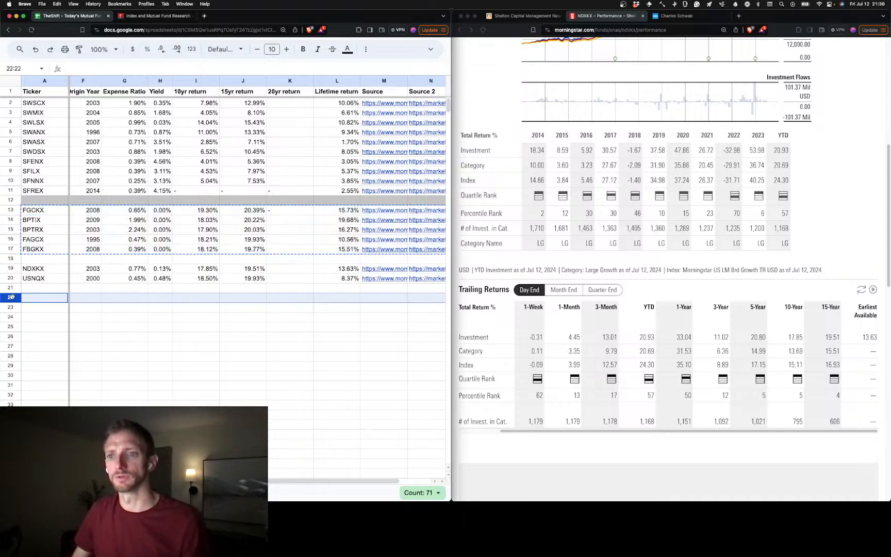
pyautogui.press('super+v')
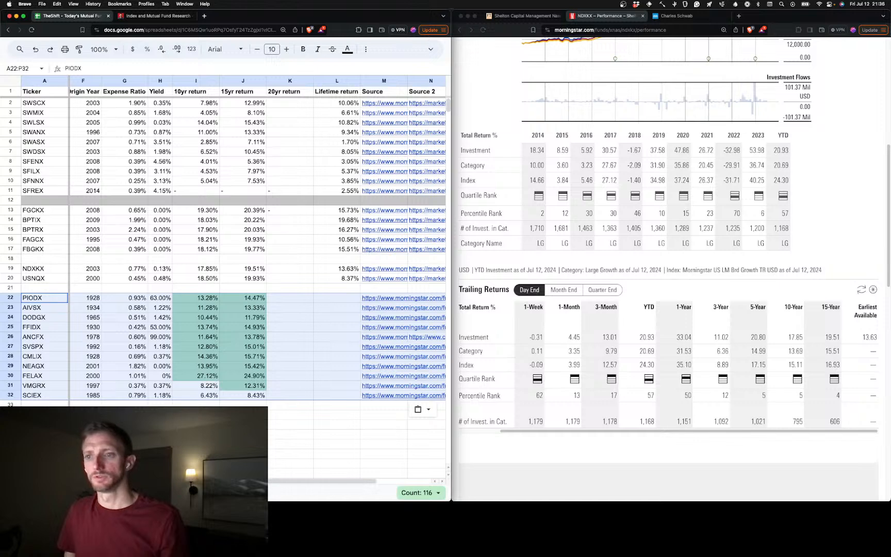
pyautogui.hscroll(-4, 257, 248)
pyautogui.hscroll(6, 257, 247)
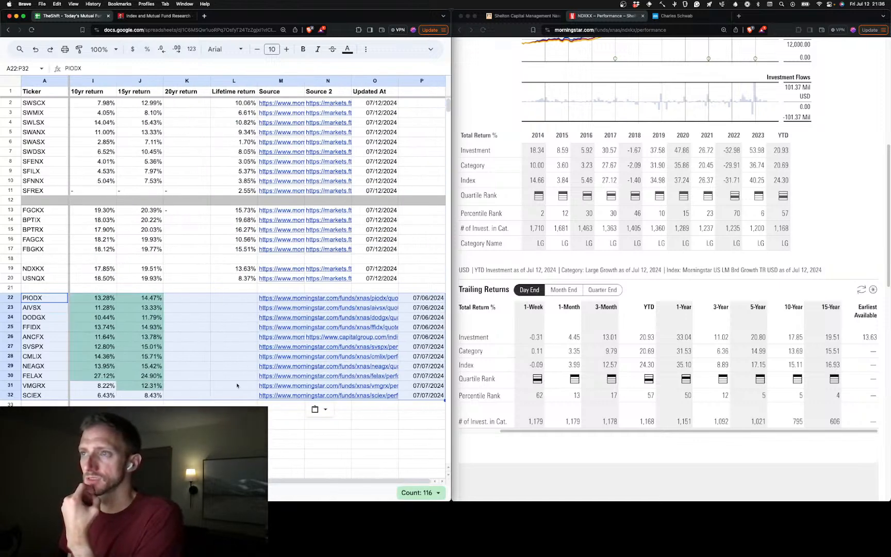
pyautogui.hscroll(-6, 97, 355)
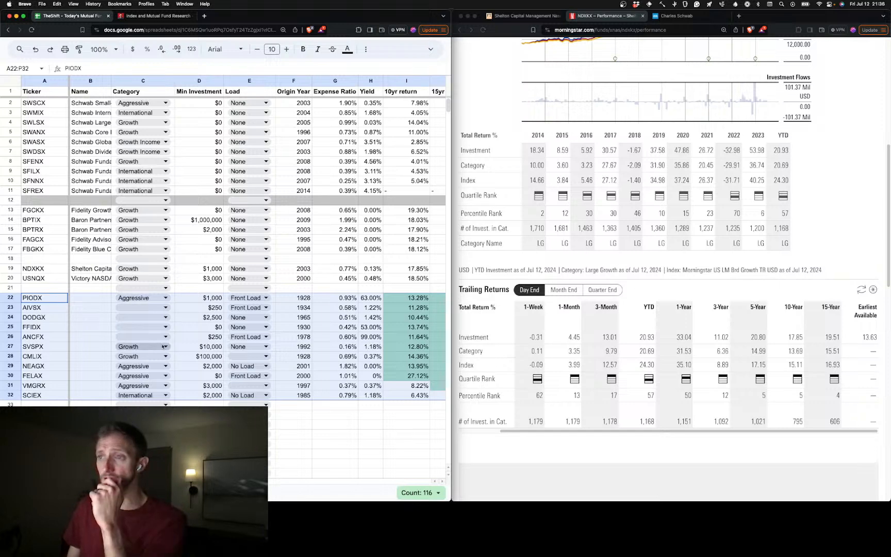
pyautogui.click(59, 298)
pyautogui.press('super+c')
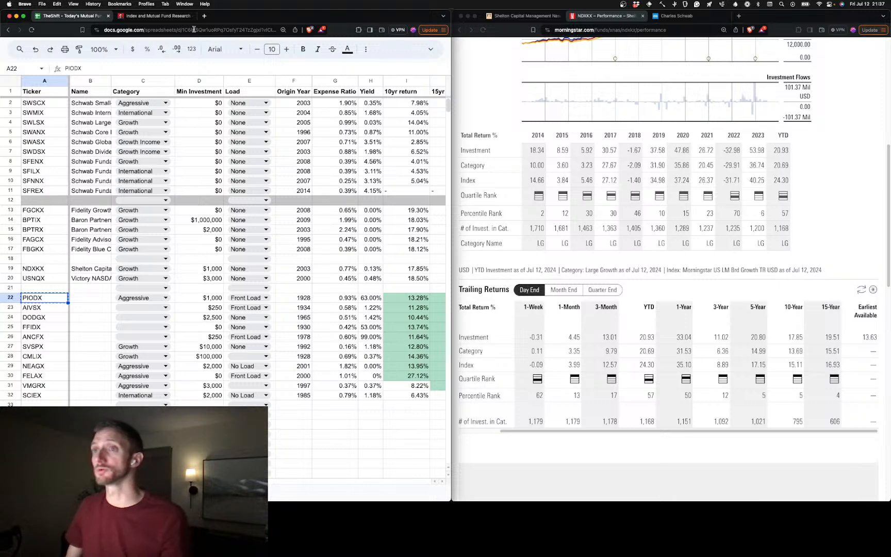
# Check the research link on the Gumroad product page "Index and Mutual Fund Research - TheShift" and reload the page
pyautogui.click(157, 18)
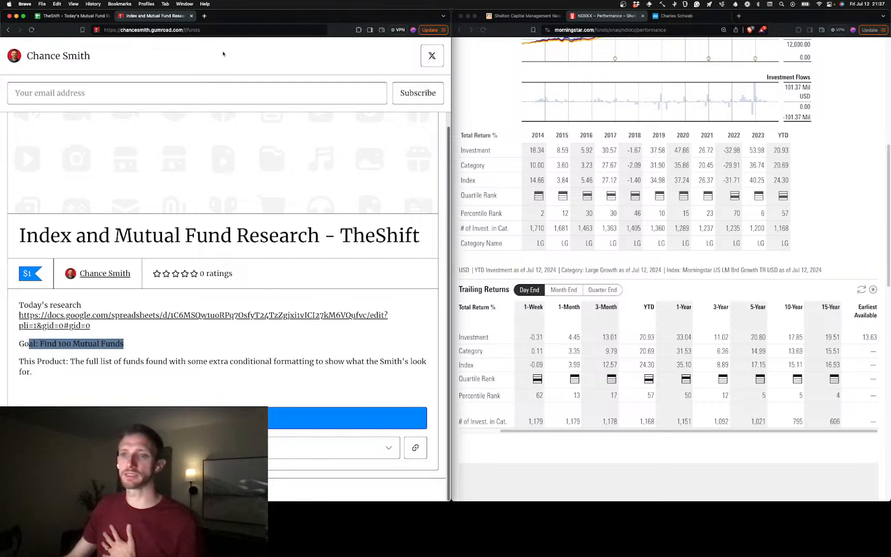
pyautogui.moveTo(99, 328); pyautogui.dragTo(19, 305)
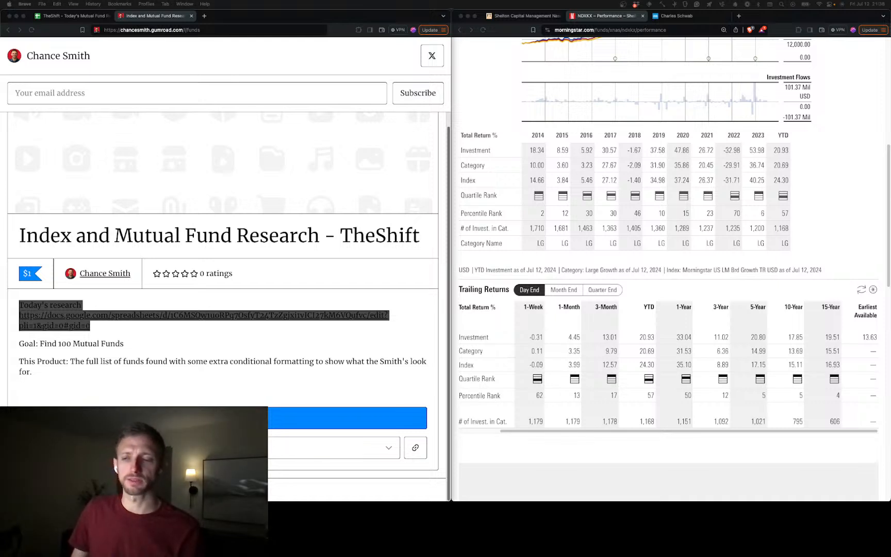
pyautogui.click(193, 338)
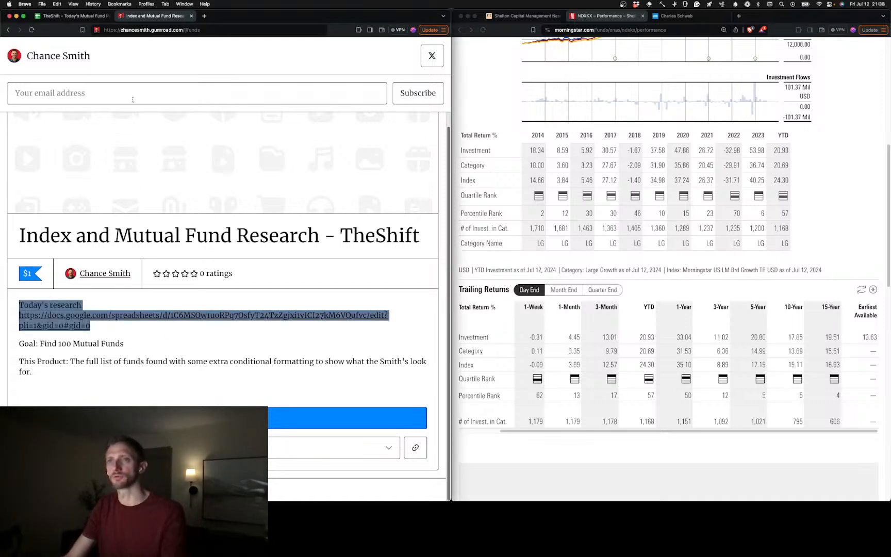
pyautogui.click(32, 29)
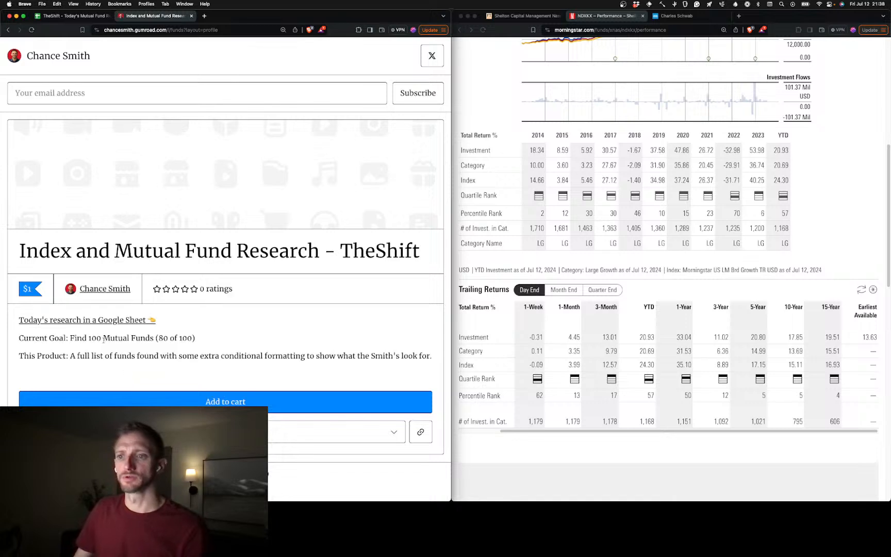
# Review the Google Sheet link, the current goal and the product description on the reloaded Gumroad page
pyautogui.tripleClick(110, 327)
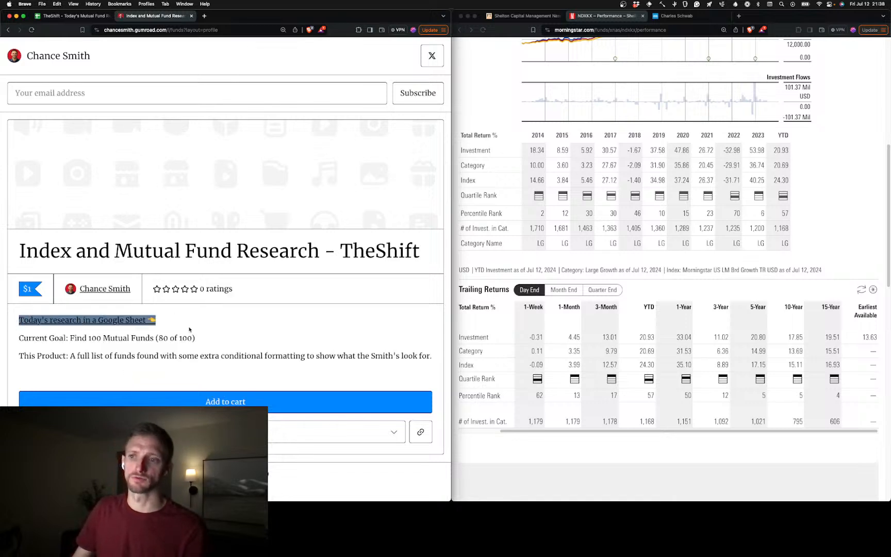
pyautogui.click(189, 319)
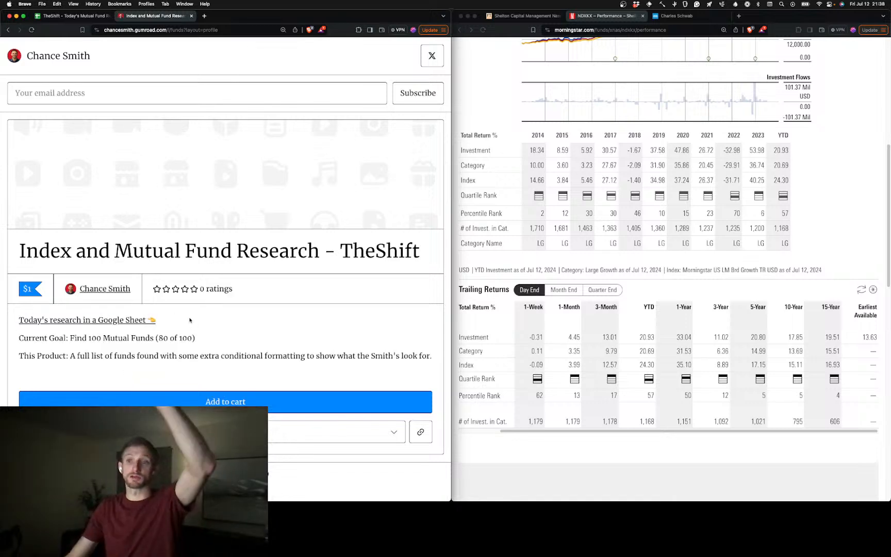
pyautogui.moveTo(198, 338); pyautogui.dragTo(19, 338)
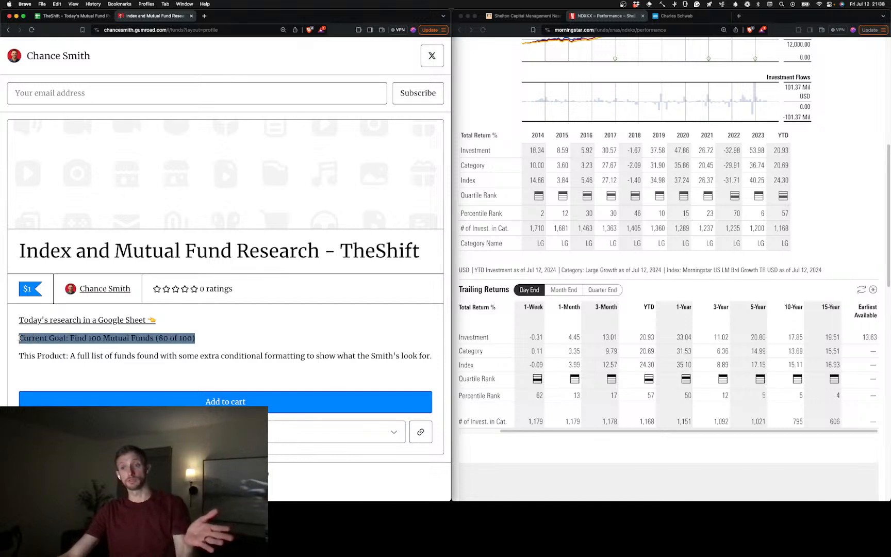
pyautogui.click(170, 338)
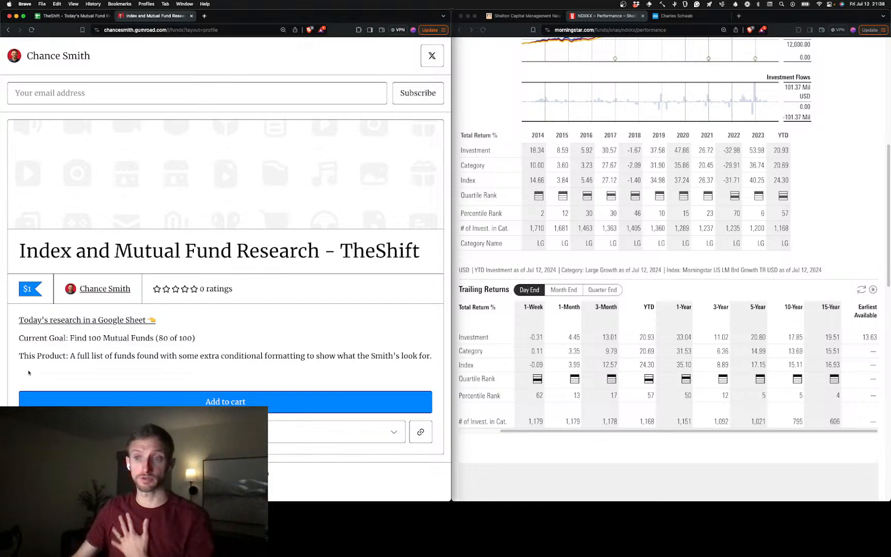
pyautogui.moveTo(183, 355); pyautogui.dragTo(265, 363)
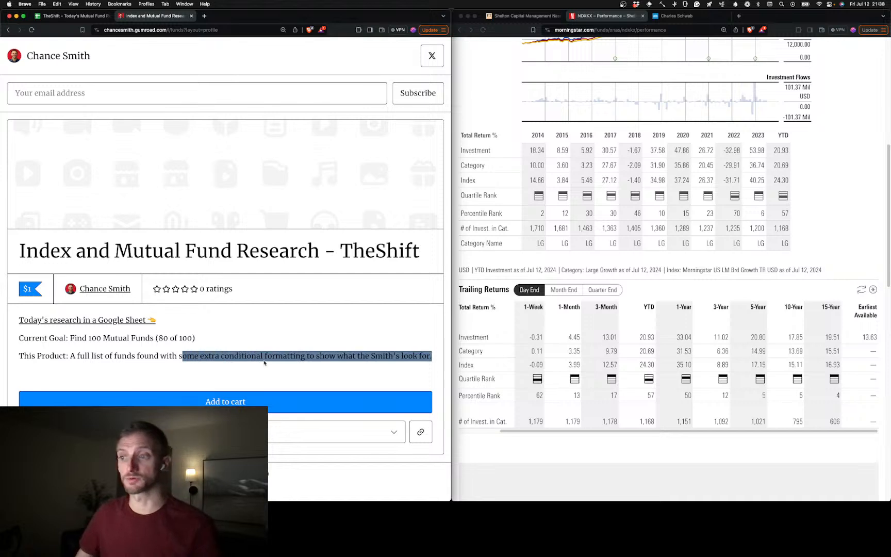
pyautogui.doubleClick(267, 356)
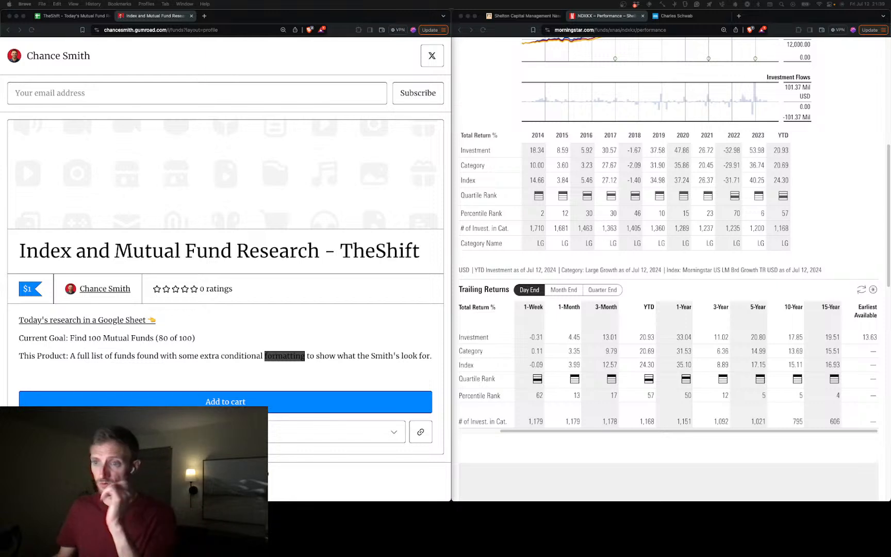
pyautogui.click(271, 353)
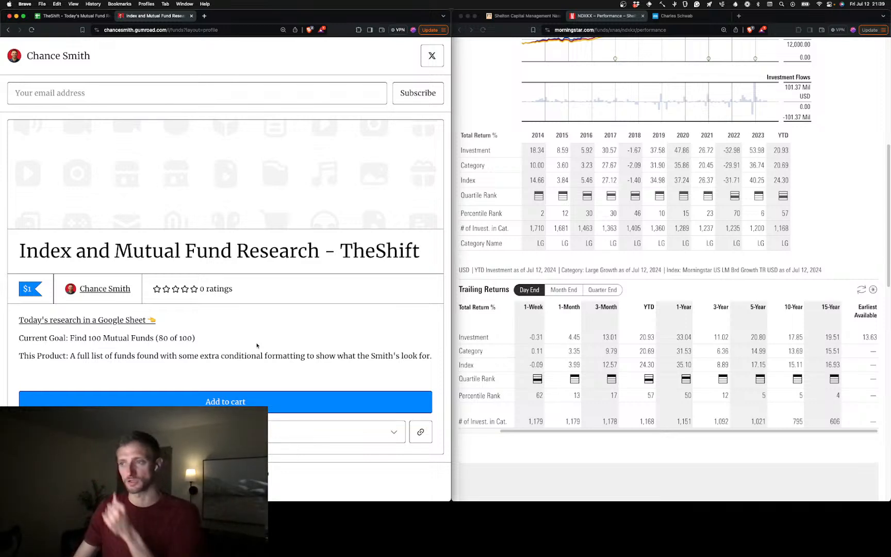
# Switch to Obsidian's TheShift note, mark "complete up to 80 of 100 funds" as done, and review the category validation task
pyautogui.click(73, 16)
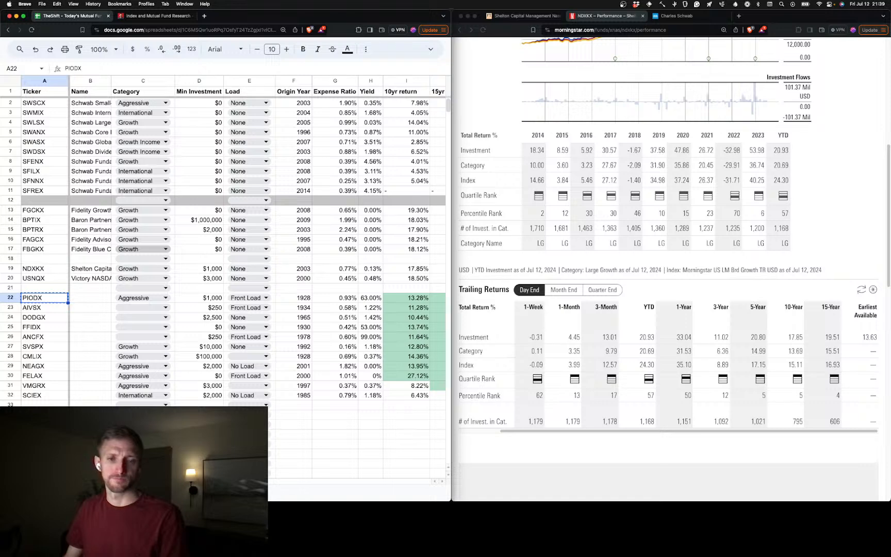
pyautogui.press('super+Tab')
pyautogui.click(269, 271)
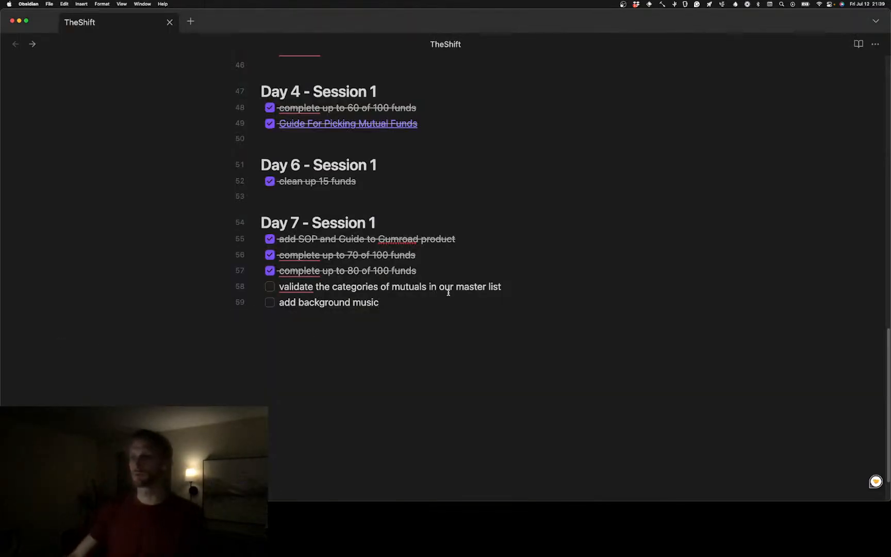
pyautogui.moveTo(504, 281); pyautogui.dragTo(268, 287)
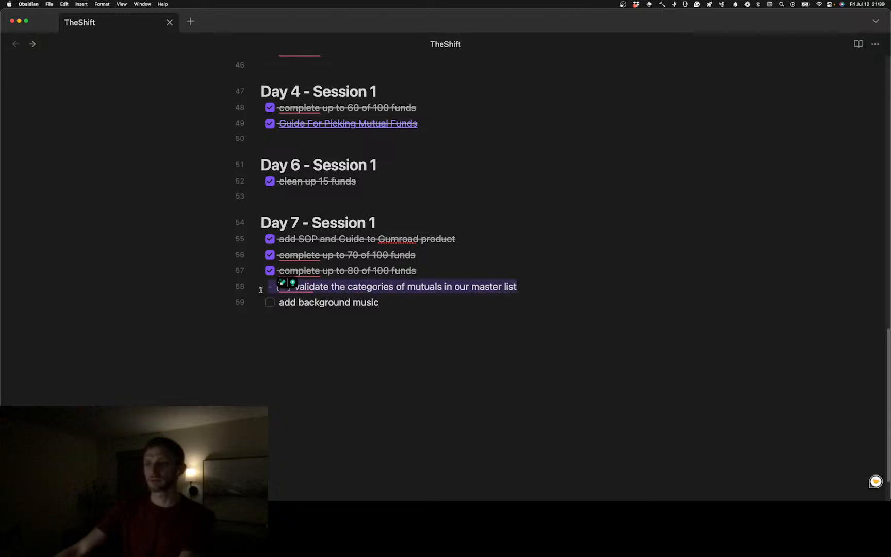
pyautogui.click(331, 342)
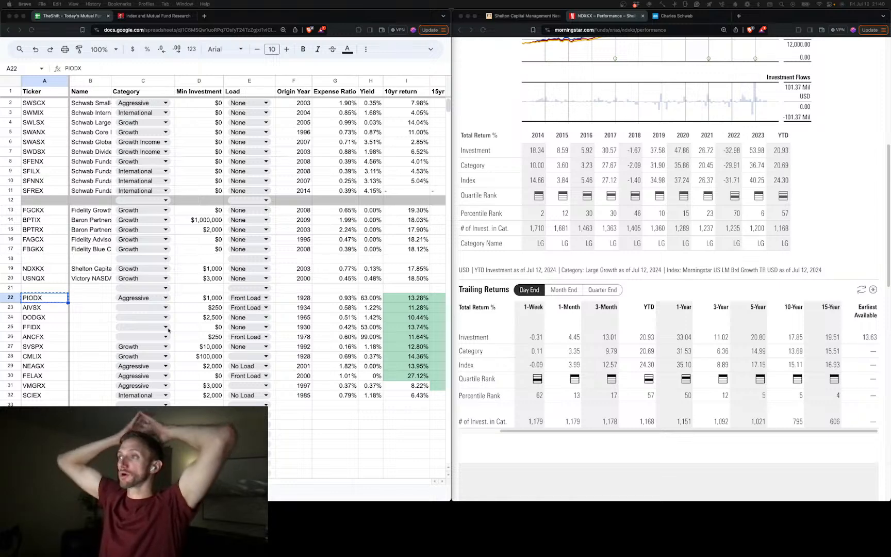
# In Schwab's basic fund screener, replace the Fund Strategy criterion with Fund Category and limit the inception date to > 10 Years
pyautogui.click(690, 16)
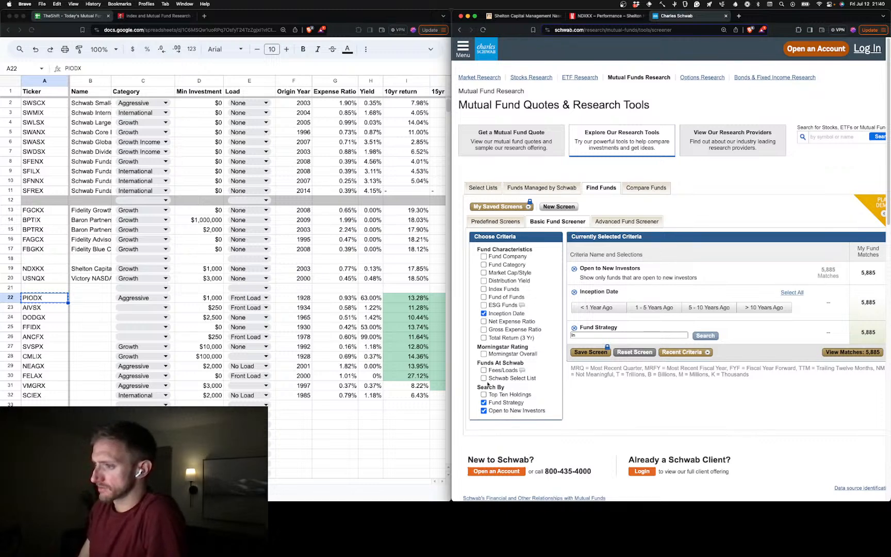
pyautogui.click(484, 403)
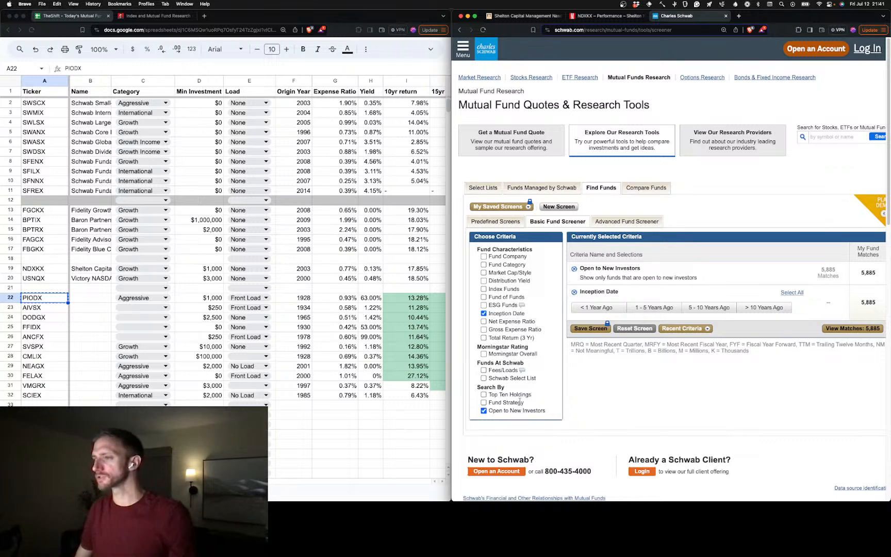
pyautogui.click(763, 310)
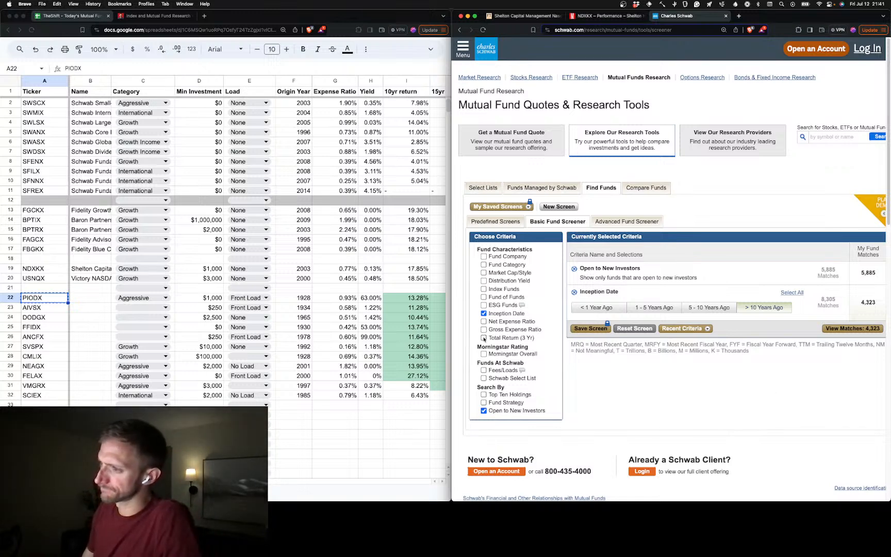
pyautogui.click(484, 265)
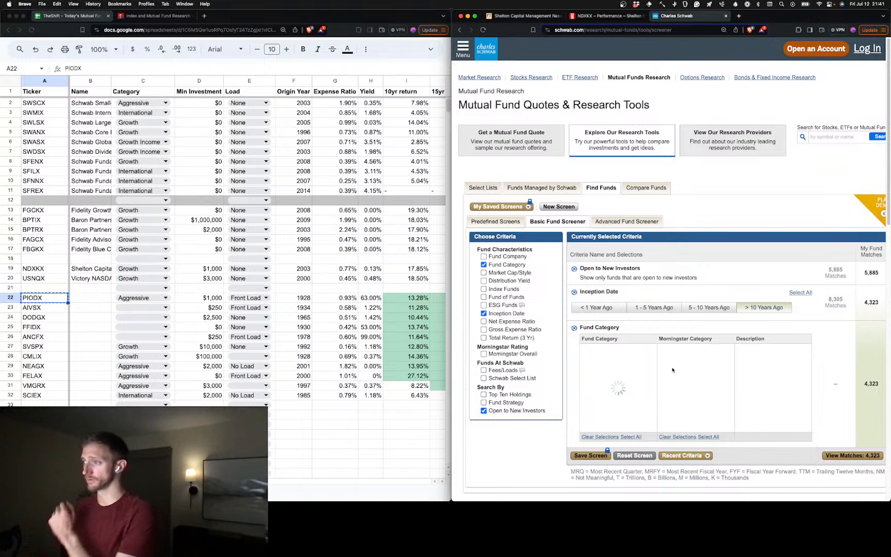
pyautogui.click(758, 308)
pyautogui.click(758, 309)
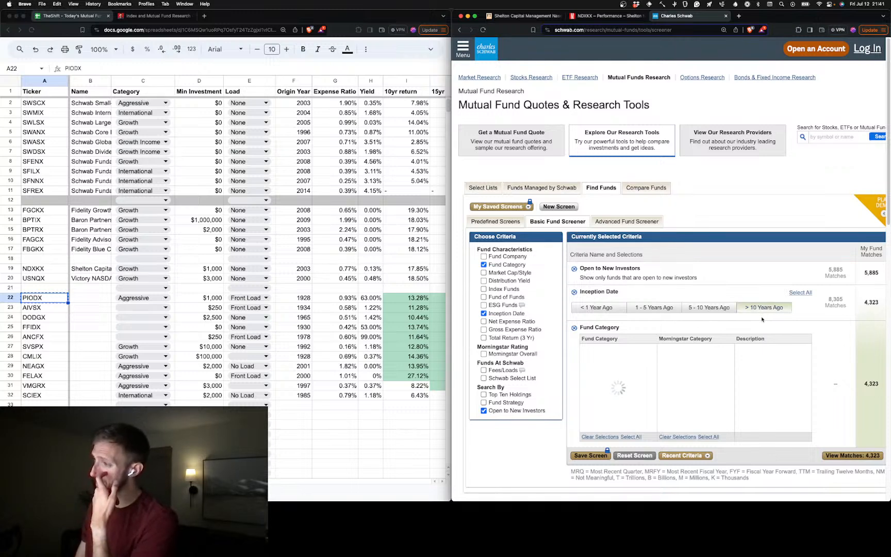
# Add the Market Cap/Style criterion to the screen, choose Small Growth, and save the selection
pyautogui.click(483, 273)
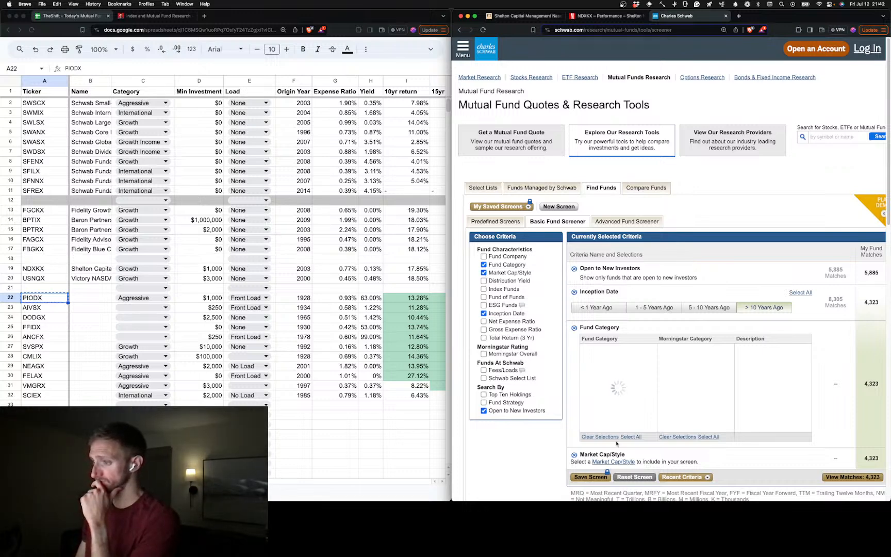
pyautogui.click(626, 462)
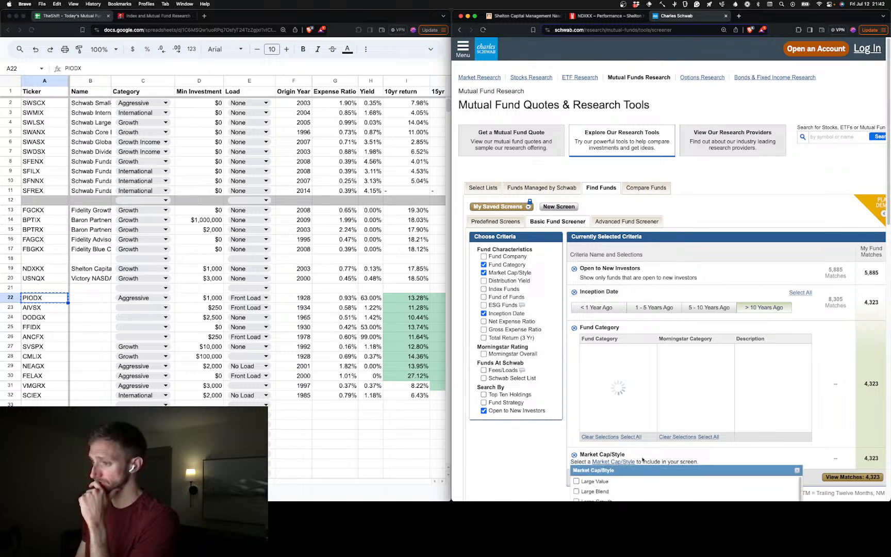
pyautogui.scroll(-3, 636, 459)
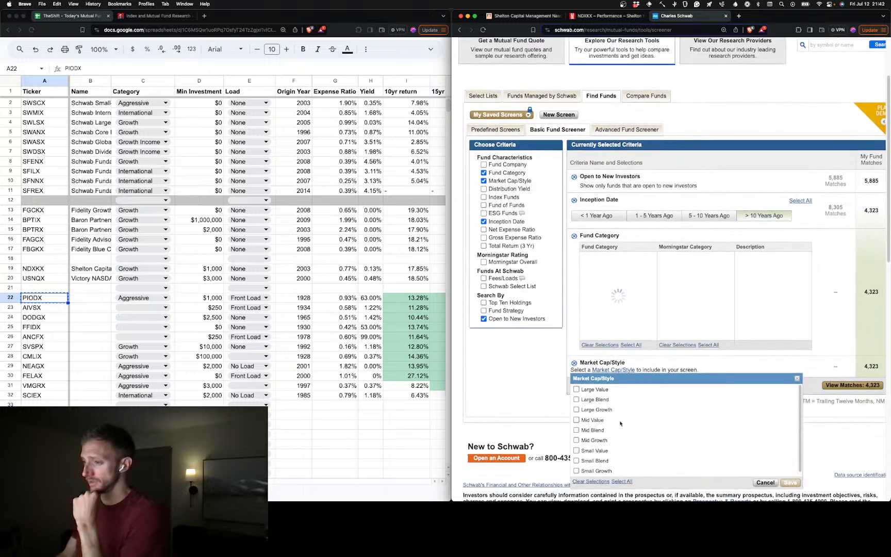
pyautogui.scroll(-1, 618, 428)
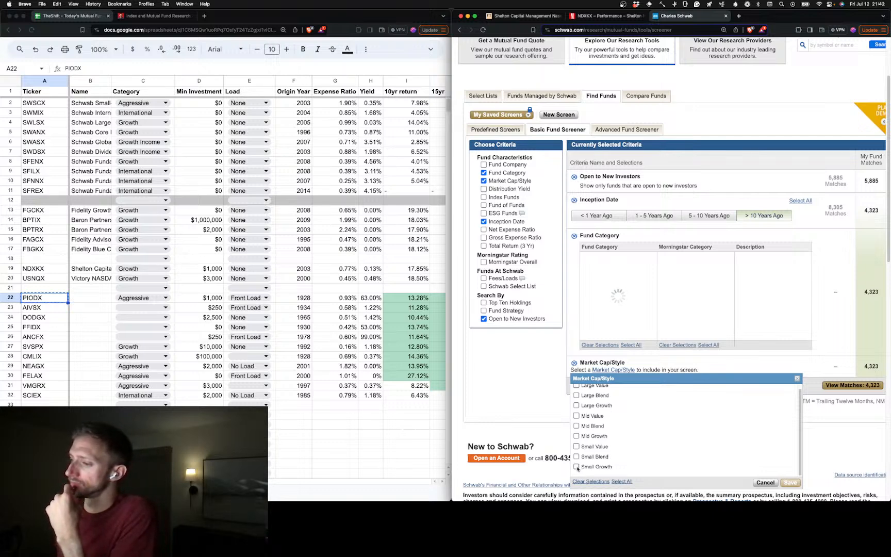
pyautogui.scroll(1, 584, 462)
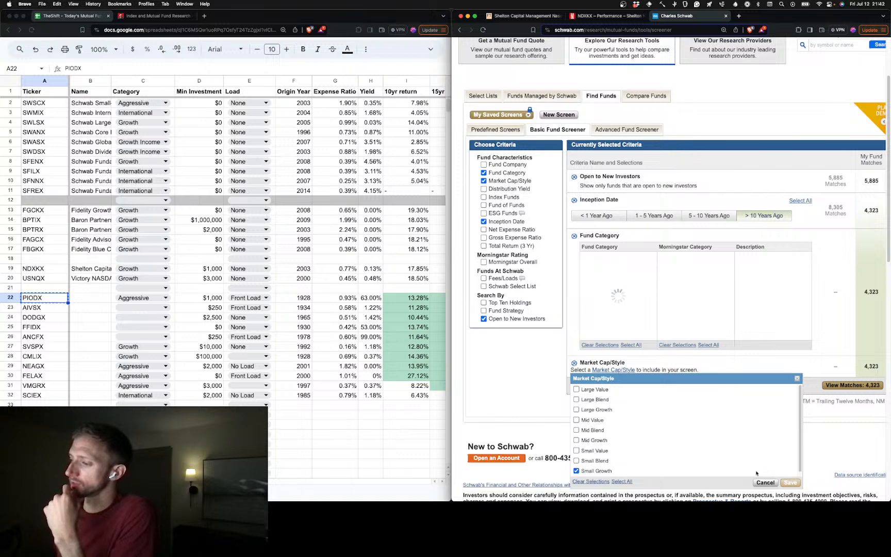
pyautogui.click(790, 482)
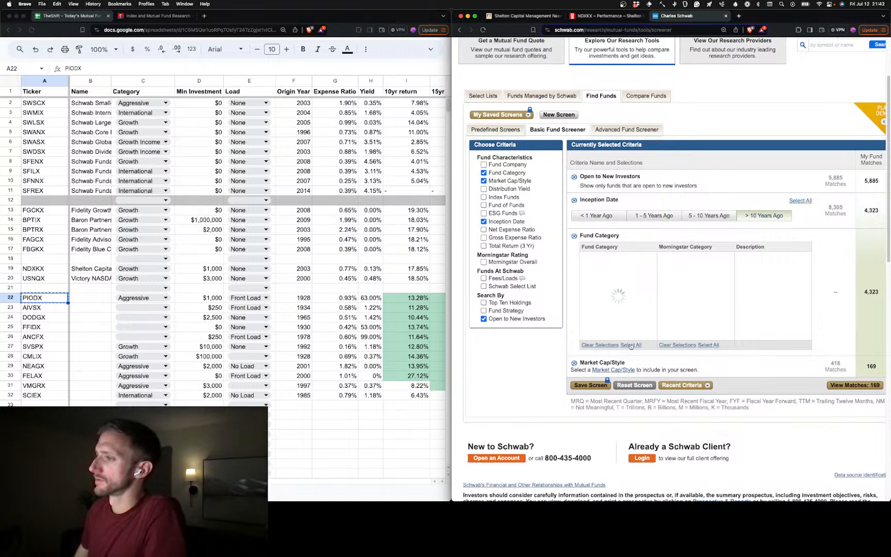
# Remove the Fund Category criterion from the screen and view the matching funds
pyautogui.click(575, 236)
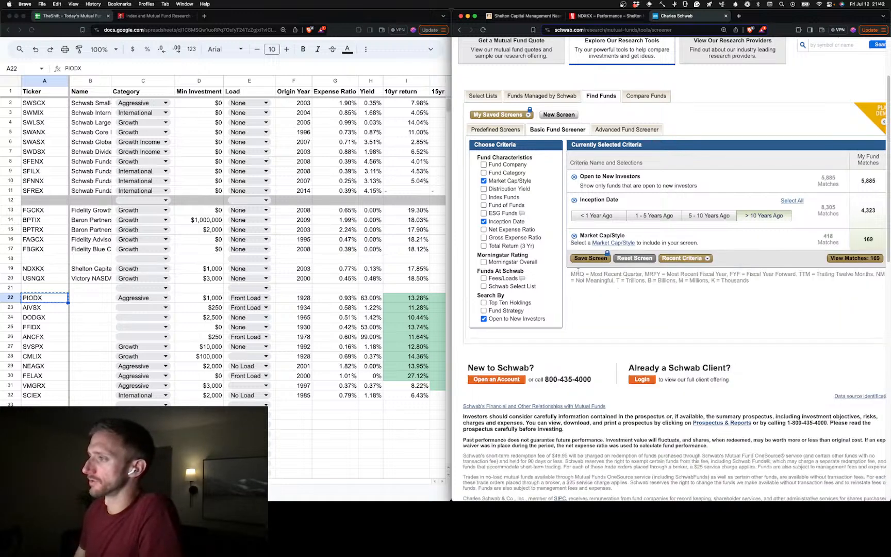
pyautogui.click(855, 258)
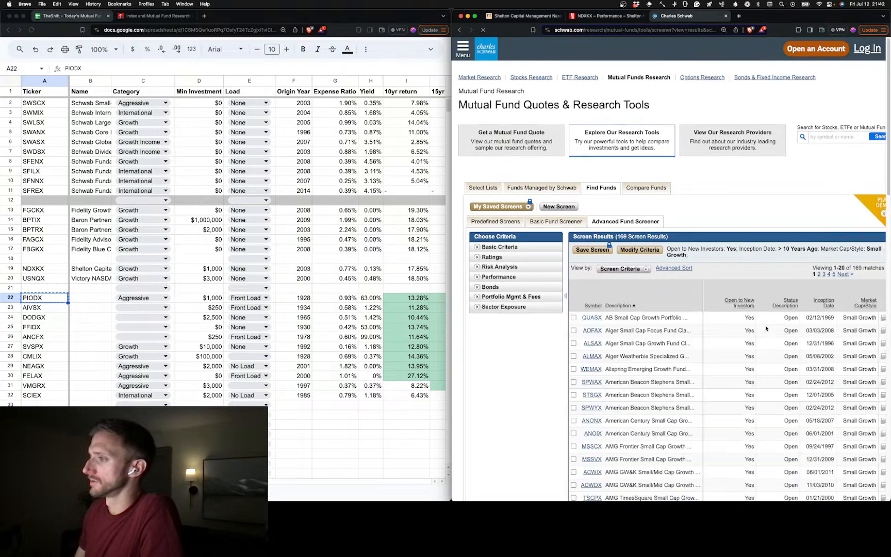
# Show the screen results by Performance, sorted by 10-year average annual return from highest to lowest
pyautogui.scroll(-3, 733, 382)
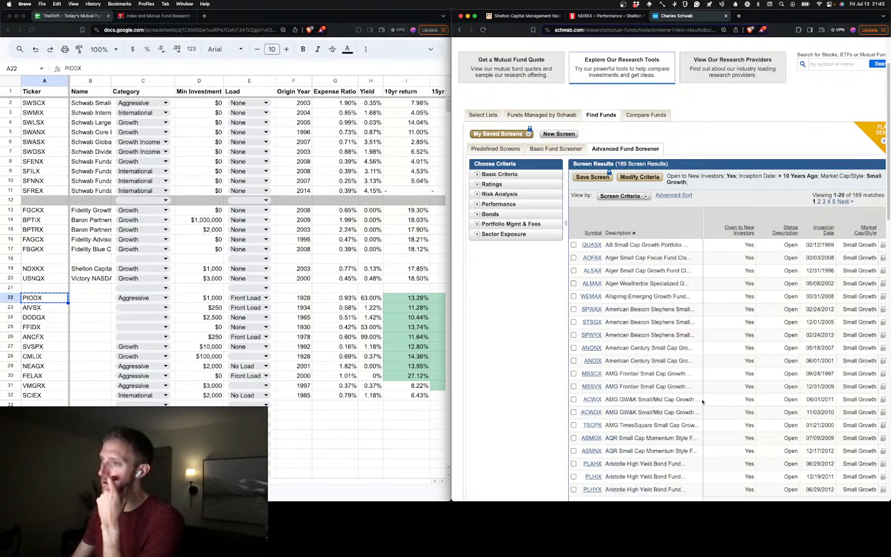
pyautogui.scroll(-5, 706, 394)
pyautogui.scroll(2, 706, 394)
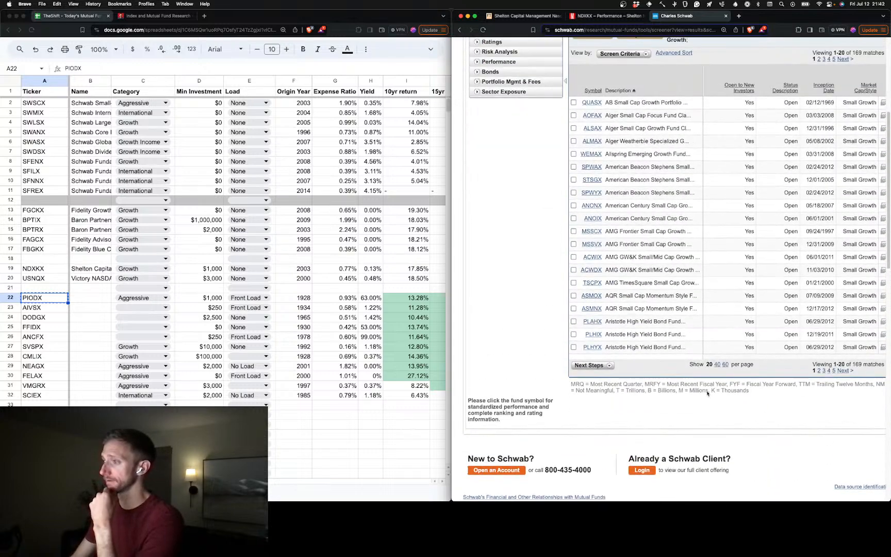
pyautogui.scroll(2, 707, 394)
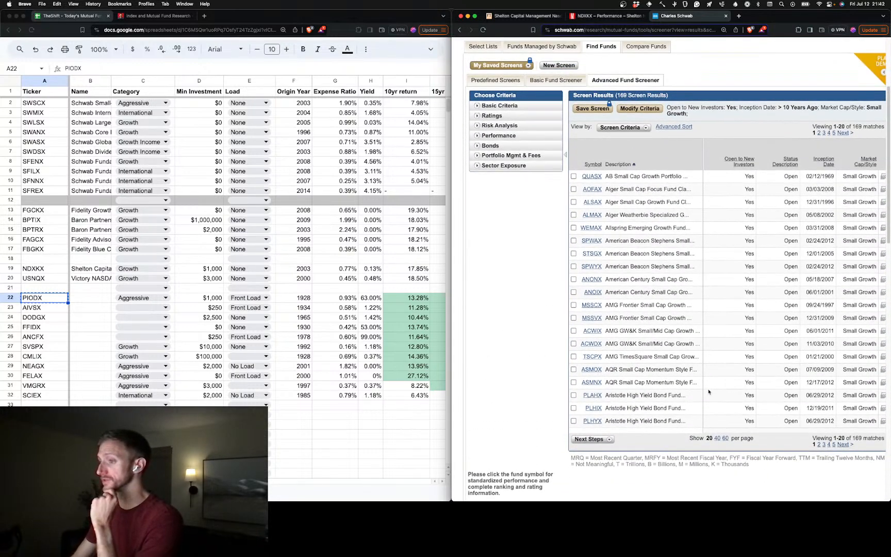
pyautogui.scroll(4, 718, 359)
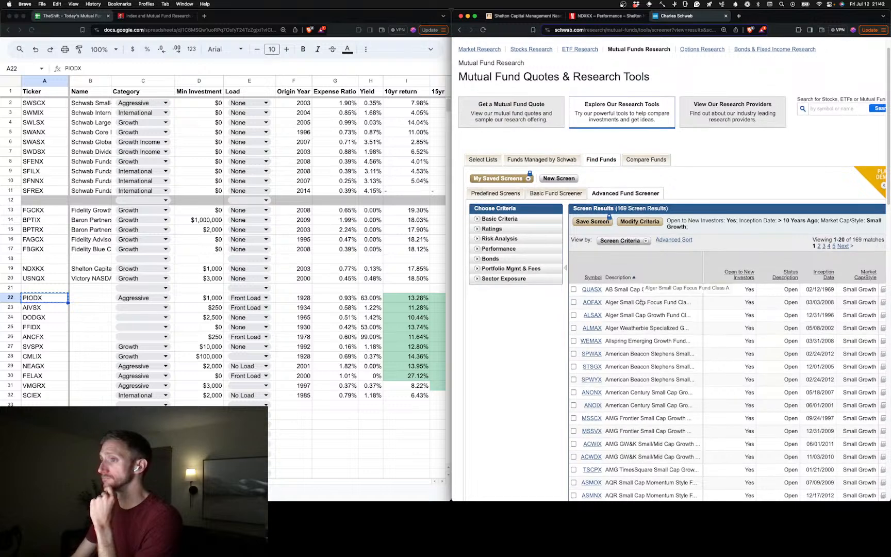
pyautogui.click(605, 242)
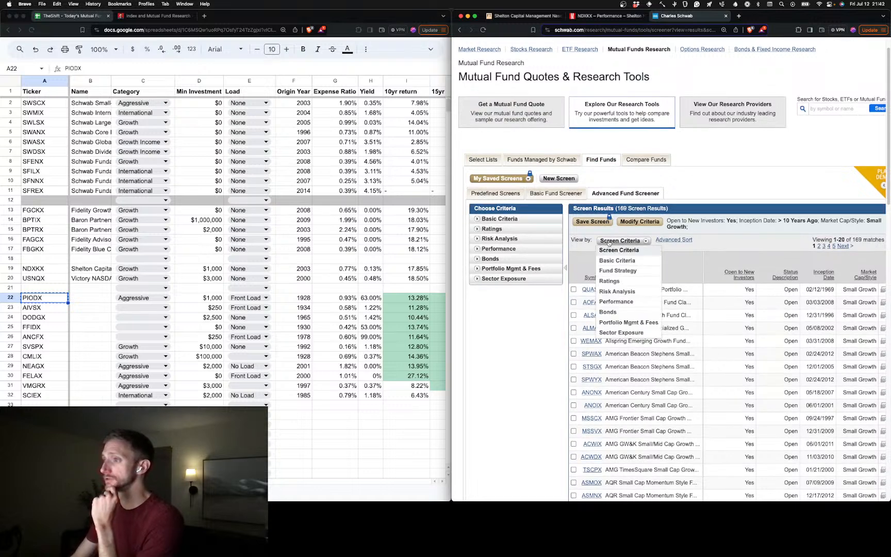
pyautogui.click(642, 303)
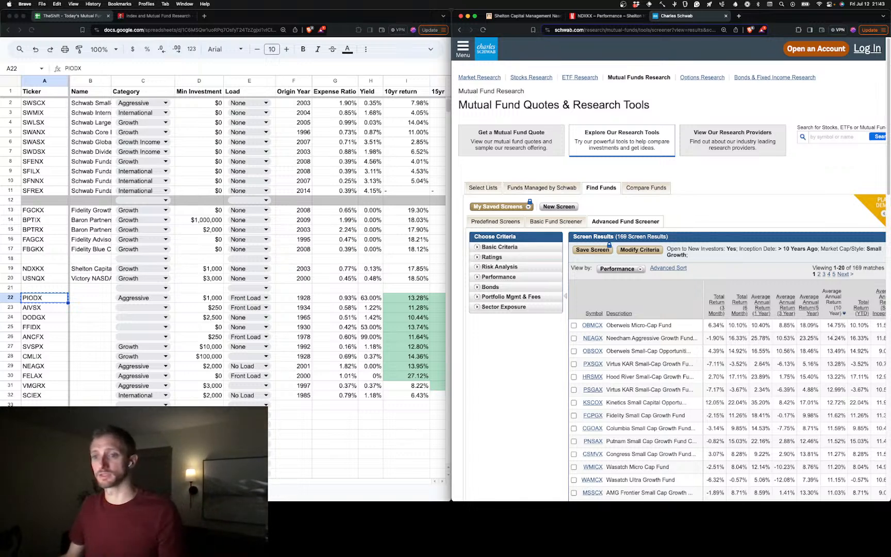
# Enter the tickers OBMCX in cell A34 and NEAGX in cell A35 of the fund spreadsheet
pyautogui.click(45, 414)
pyautogui.click(44, 415)
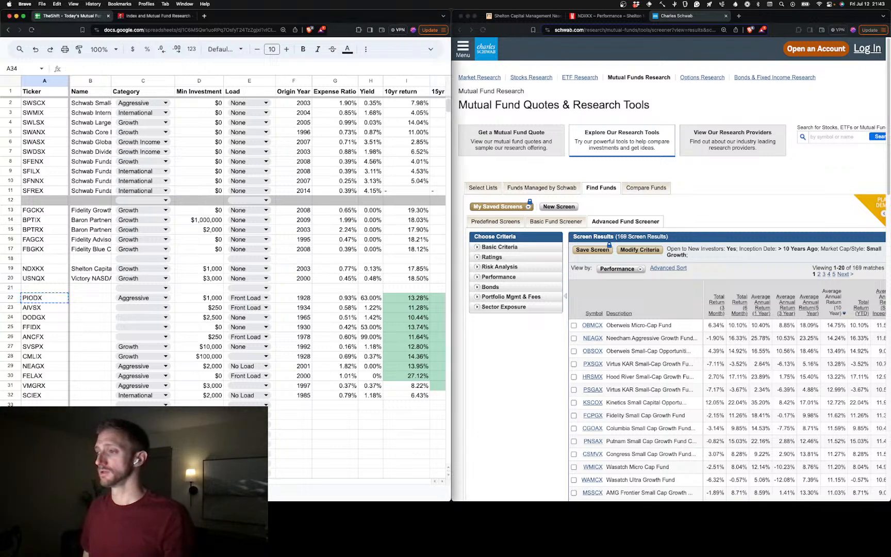
pyautogui.write('OBMCX')
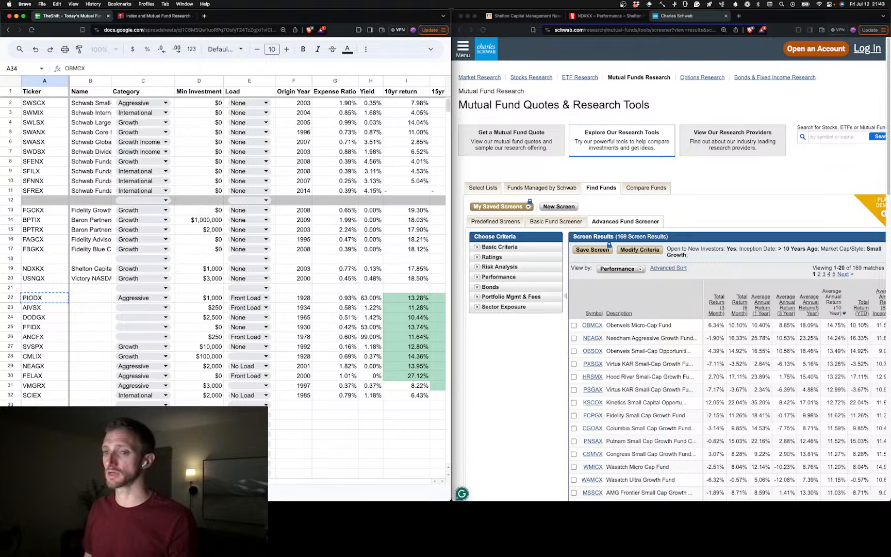
pyautogui.press('Return')
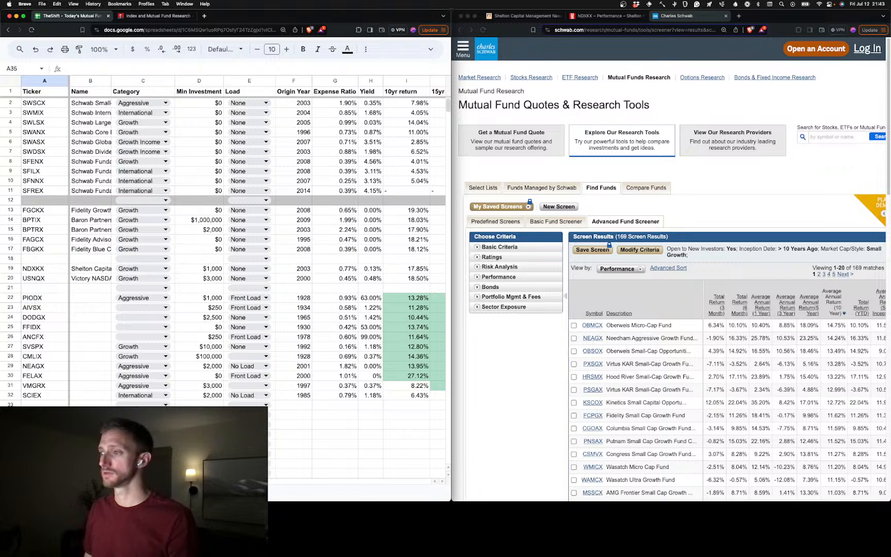
pyautogui.write('NEAGC')
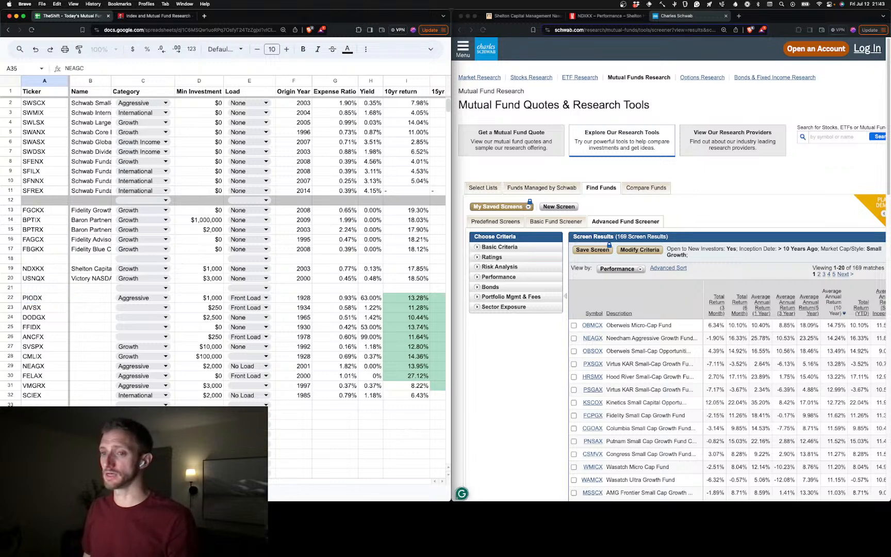
pyautogui.press('BackSpace')
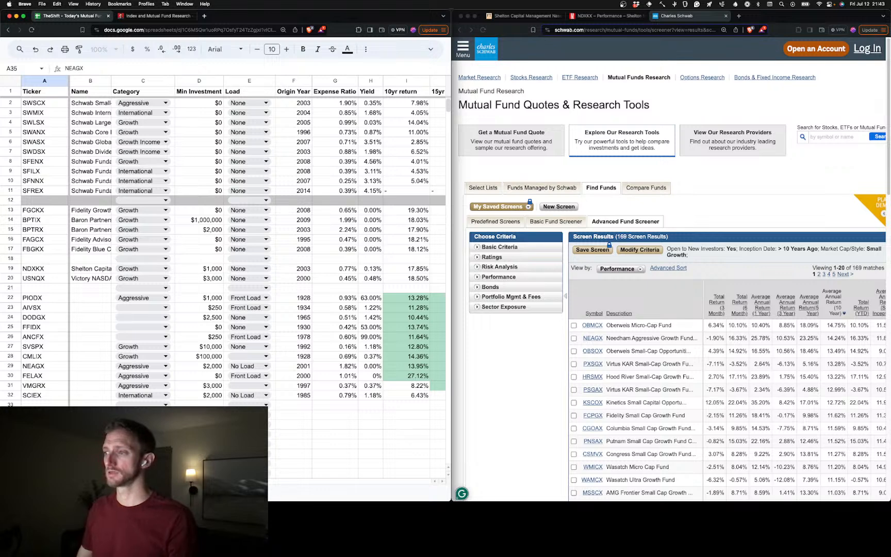
pyautogui.click(593, 353)
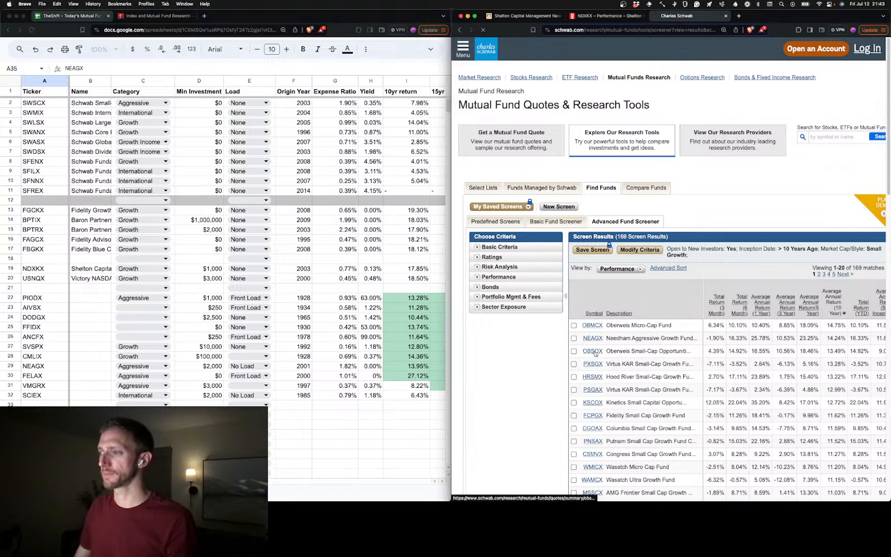
pyautogui.moveTo(596, 352)
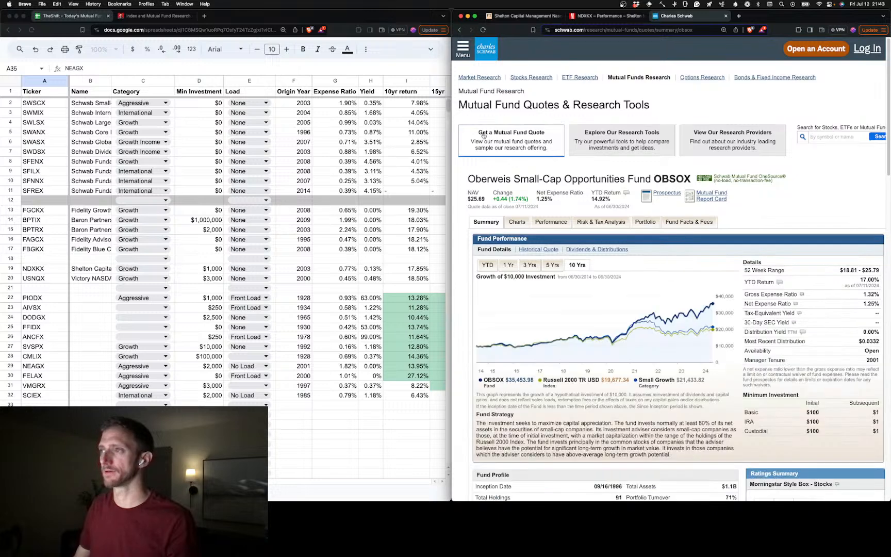
pyautogui.click(459, 30)
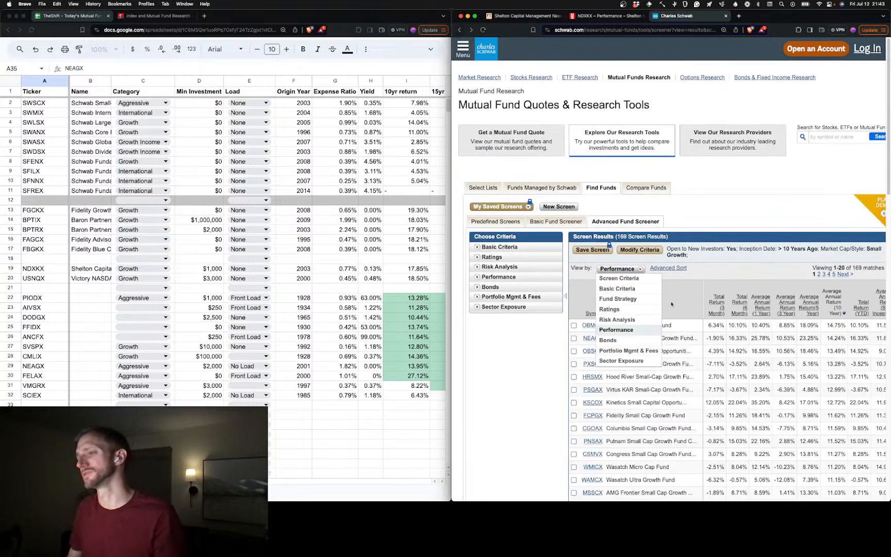
pyautogui.click(558, 359)
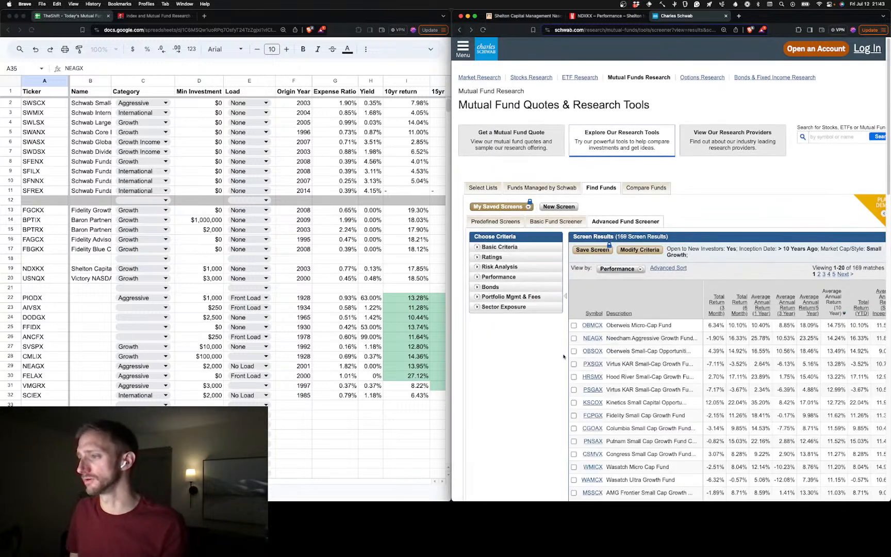
# Copy the ticker OBSOX from the screener results into cell A36, replacing the first formatted paste
pyautogui.rightClick(594, 354)
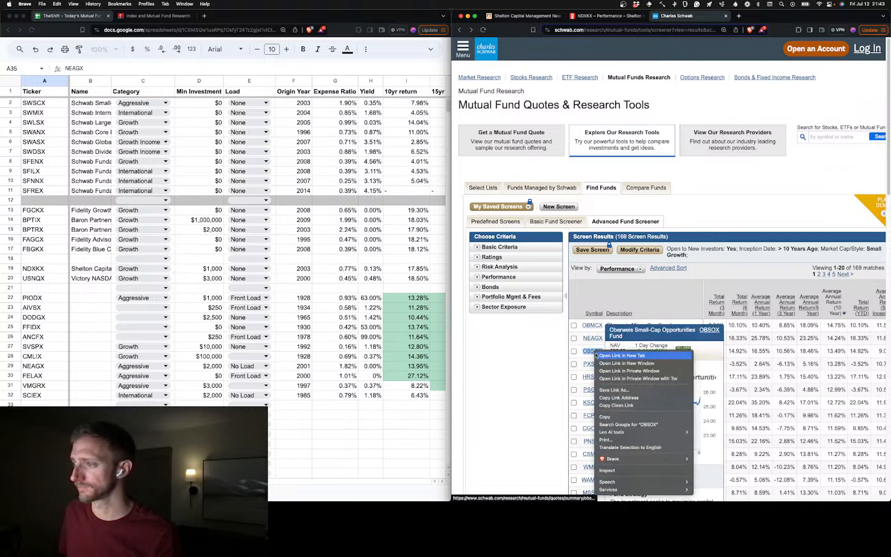
pyautogui.click(602, 416)
pyautogui.click(44, 434)
pyautogui.press('super+v')
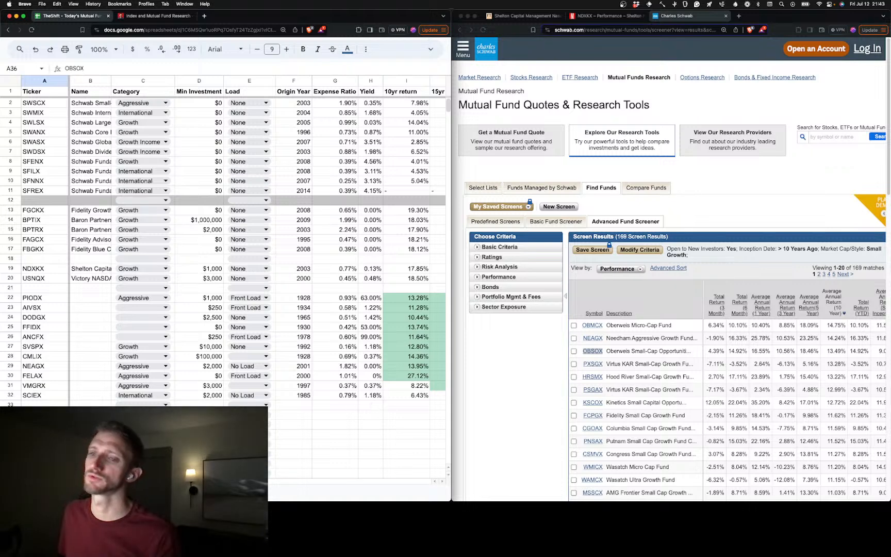
pyautogui.press('super+z')
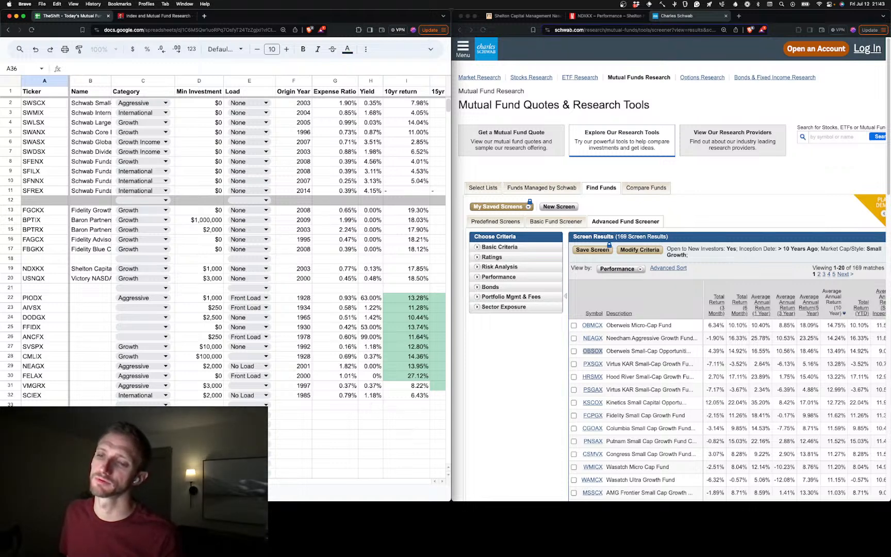
pyautogui.press('Return')
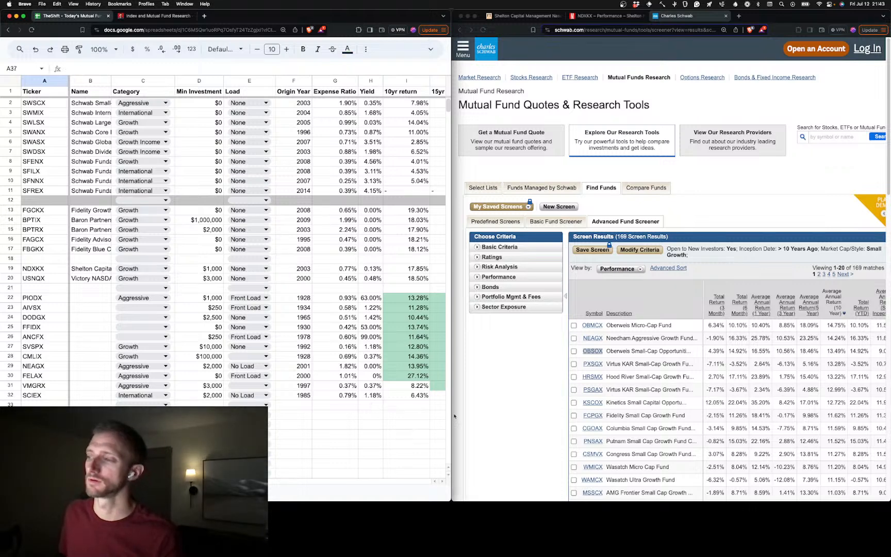
# Copy the tickers PXSGX and HRSMX from the screener results into cells A37 and A38
pyautogui.rightClick(592, 365)
pyautogui.click(614, 420)
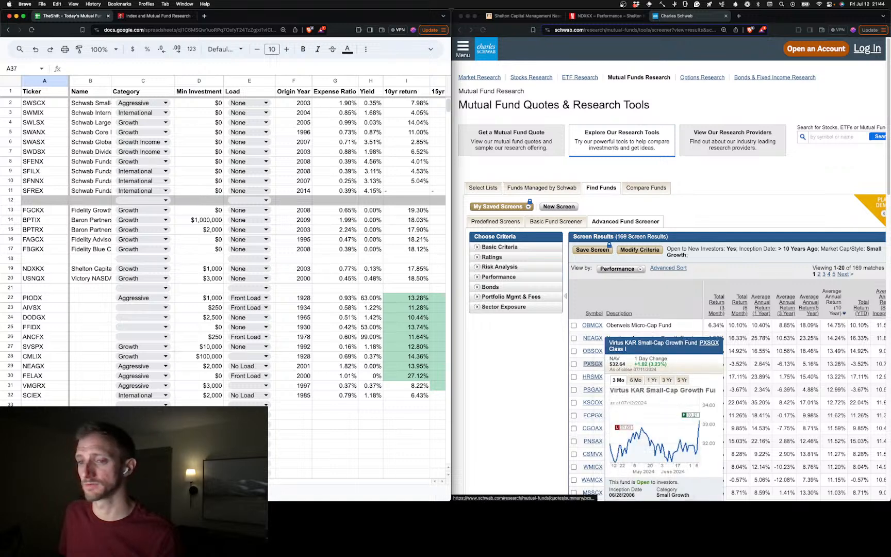
pyautogui.press('super+v')
pyautogui.press('Return')
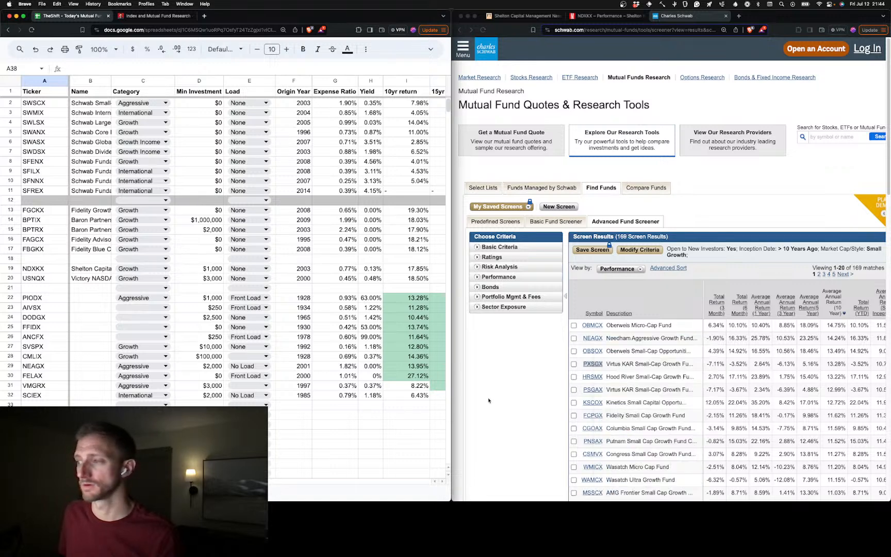
pyautogui.rightClick(591, 377)
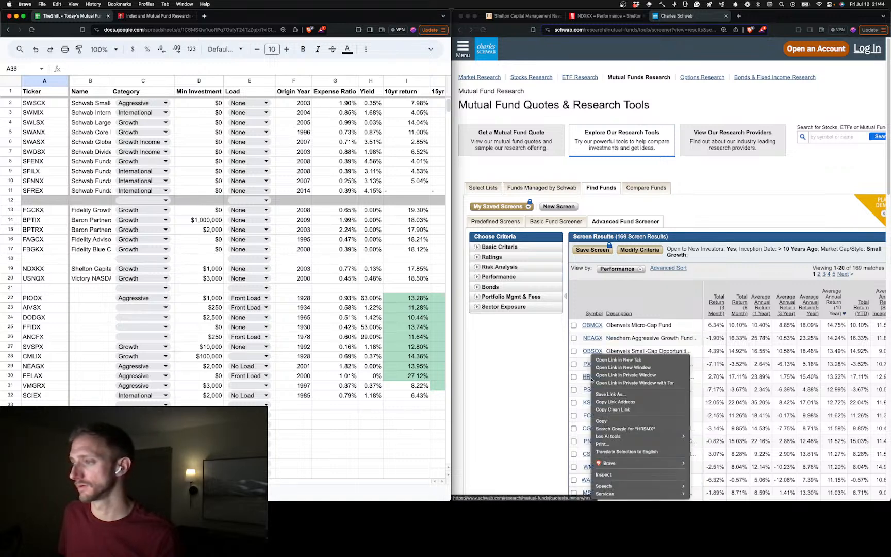
pyautogui.click(609, 421)
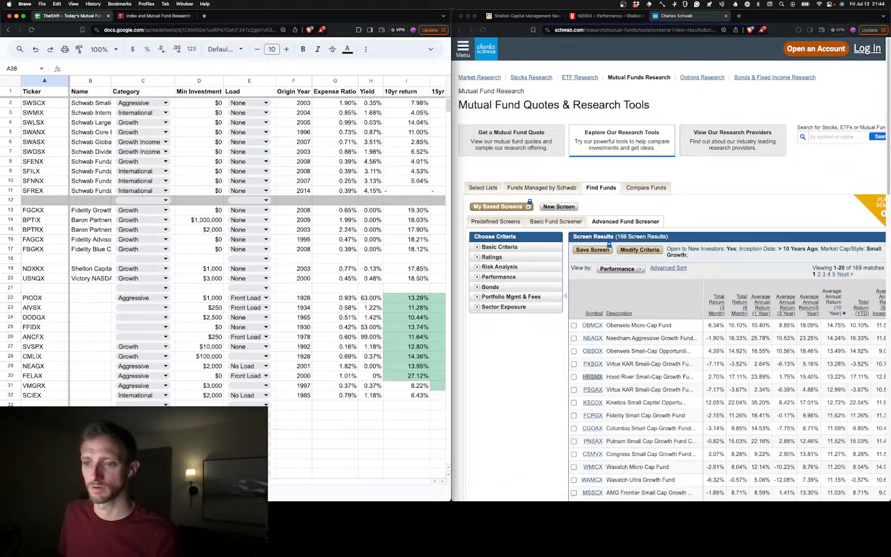
pyautogui.press('Up')
pyautogui.press('super+v')
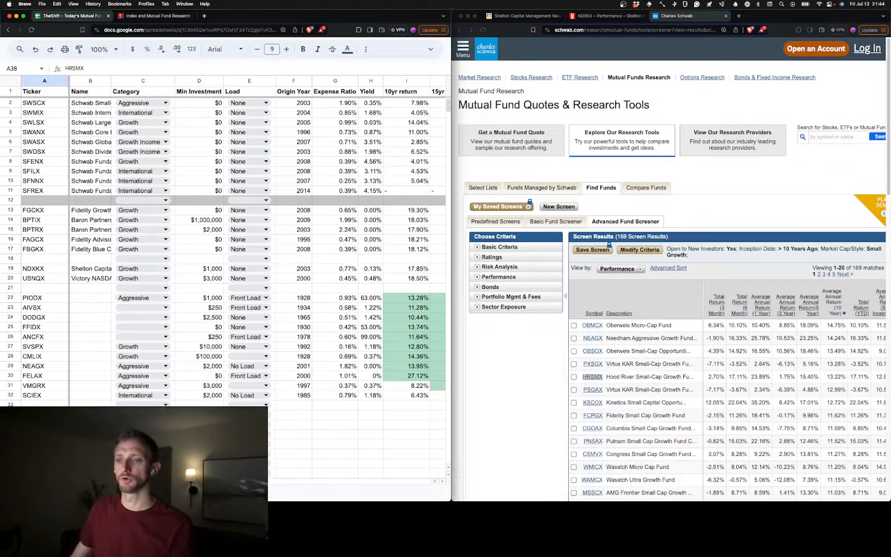
pyautogui.press('Return')
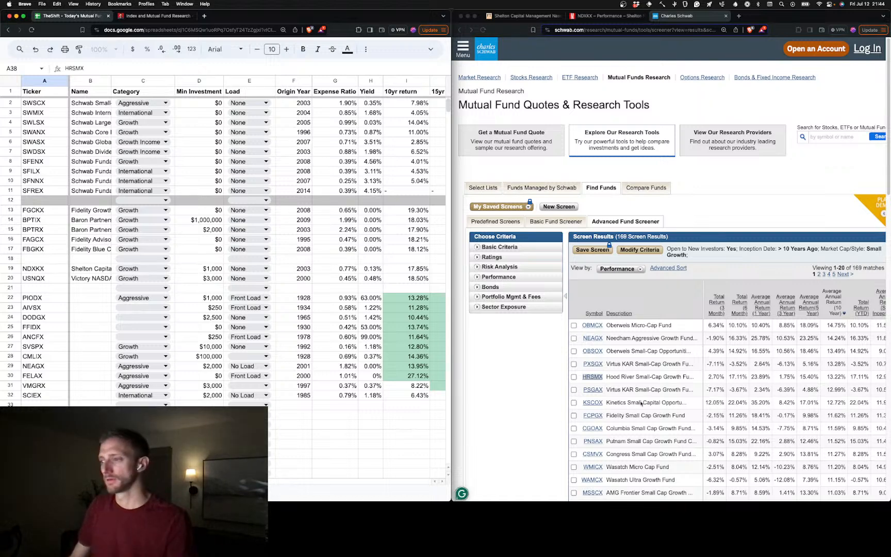
# Copy the ticker PSGAX from the screener results into the ticker column below HRSMX
pyautogui.rightClick(594, 392)
pyautogui.click(619, 421)
pyautogui.press('Down')
pyautogui.press('super+v')
pyautogui.press('Down')
pyautogui.press('Down')
# Check the newly added tickers in the Ticker column from row 34 down
pyautogui.click(54, 362)
pyautogui.click(53, 371)
pyautogui.click(53, 381)
pyautogui.click(52, 392)
pyautogui.click(52, 400)
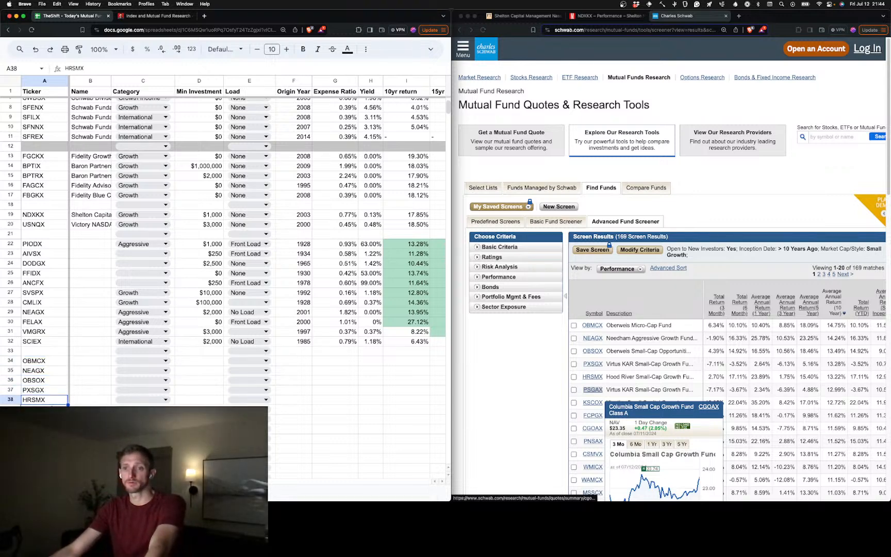
pyautogui.moveTo(51, 405); pyautogui.dragTo(51, 409)
pyautogui.press('super+z')
# Copy the ticker KSCOX from the screener results into cell A40
pyautogui.click(51, 428)
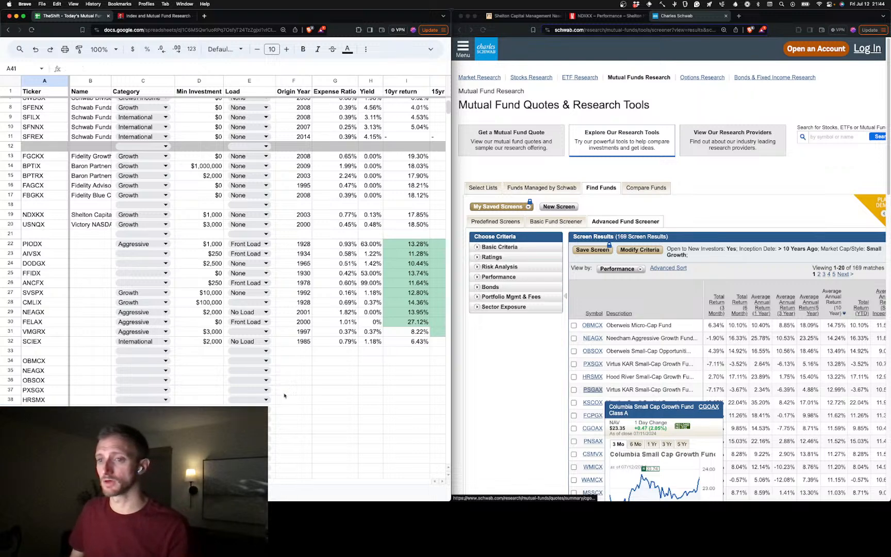
pyautogui.rightClick(591, 406)
pyautogui.click(614, 409)
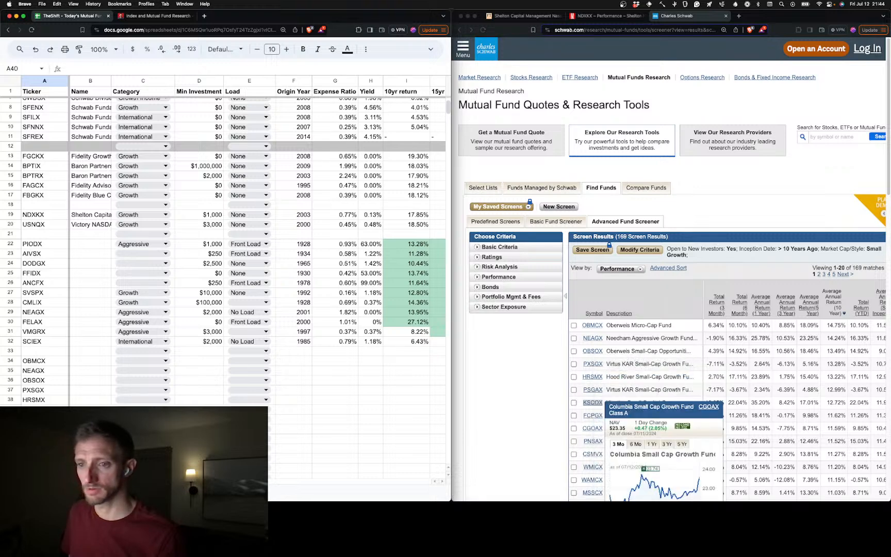
pyautogui.click(370, 419)
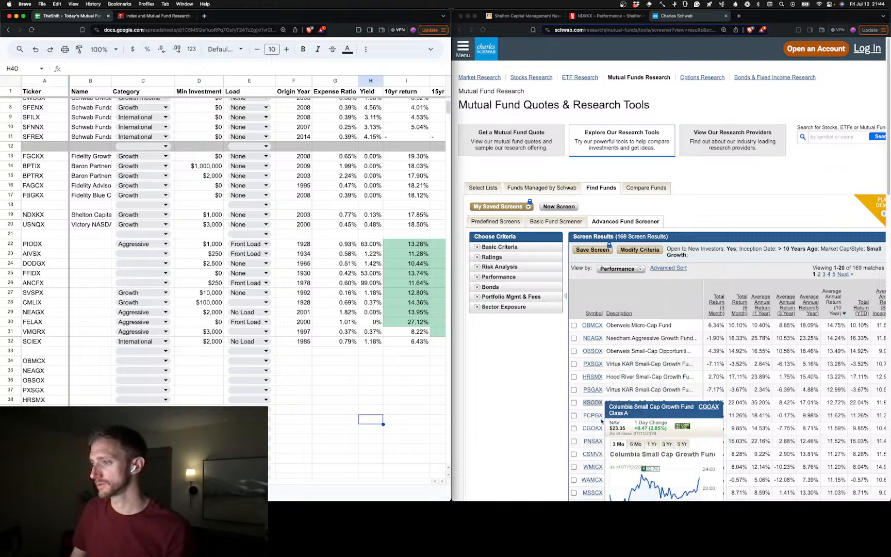
# Copy the ticker FCPGX from the screener results into cell A41
pyautogui.rightClick(594, 415)
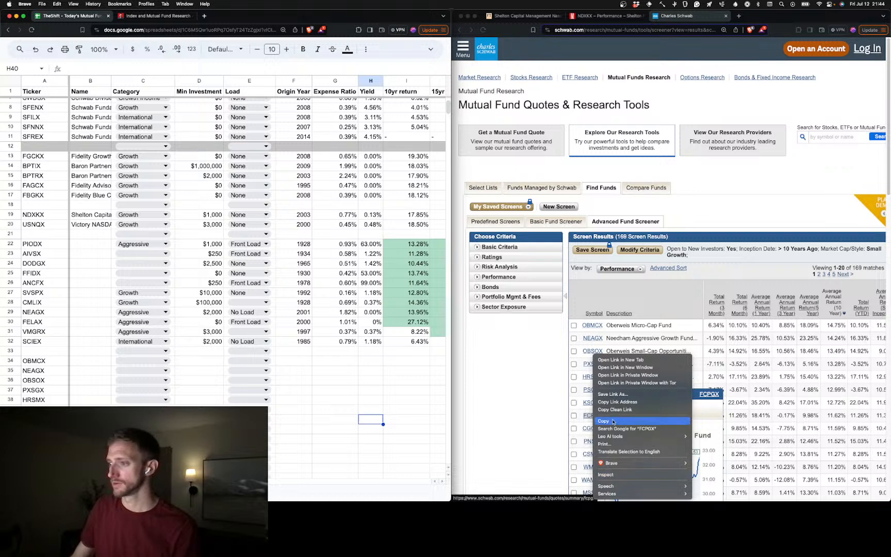
pyautogui.click(603, 421)
pyautogui.click(44, 428)
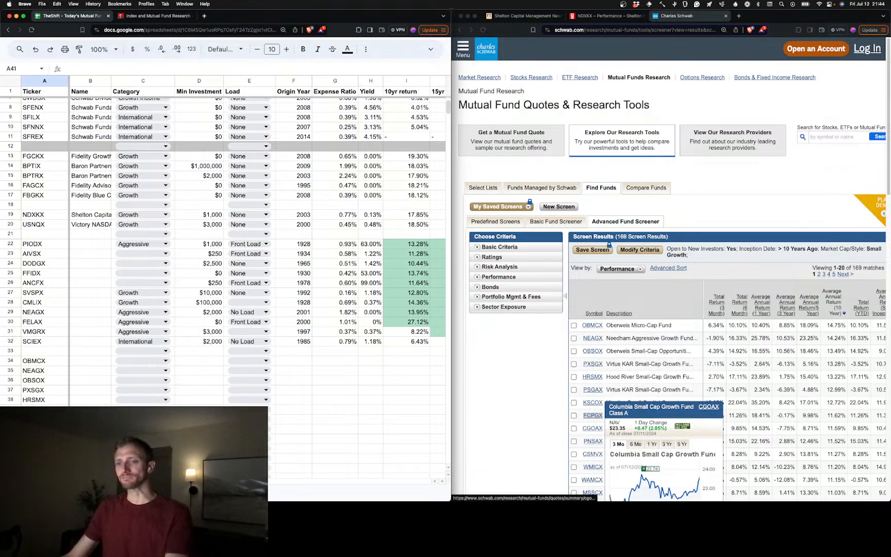
pyautogui.doubleClick(44, 428)
pyautogui.press('Return')
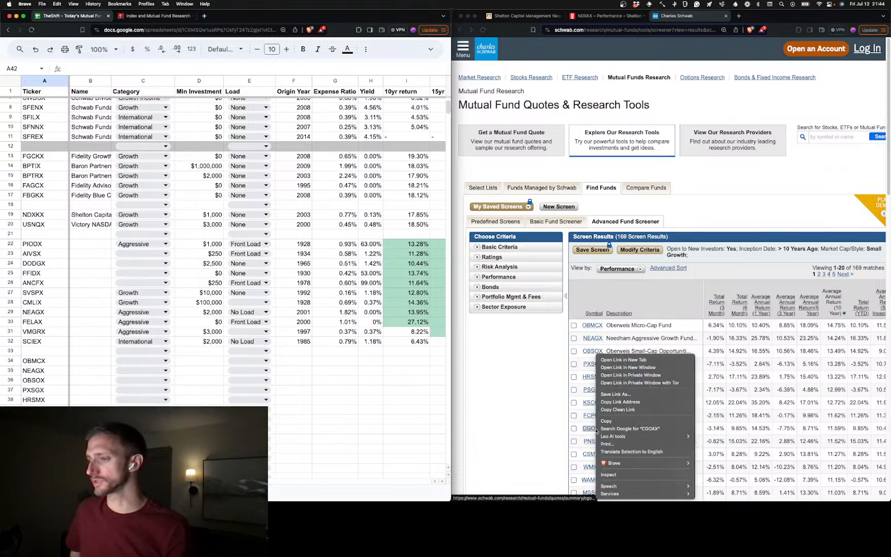
# Copy the ticker CGOAX from the screener results into cell A42
pyautogui.rightClick(592, 429)
pyautogui.click(605, 424)
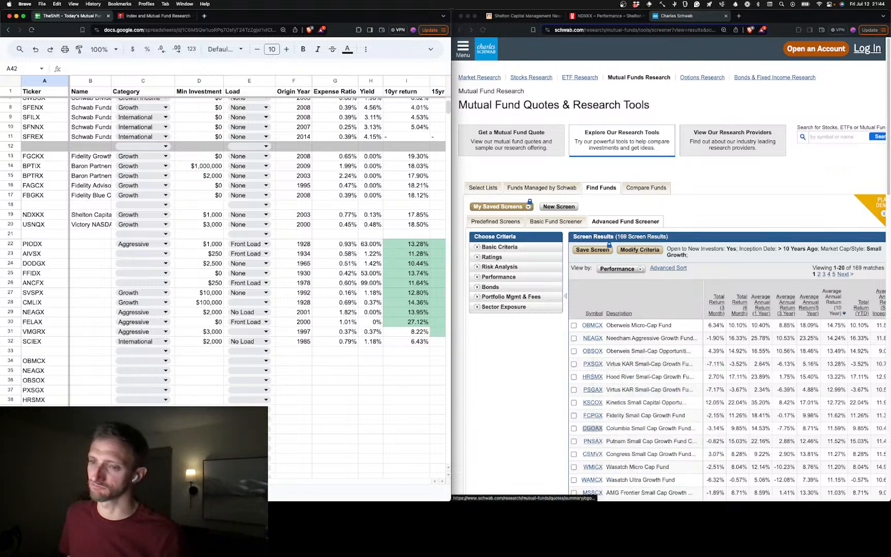
pyautogui.hotkey('ctrl', 'v')
pyautogui.press('Return')
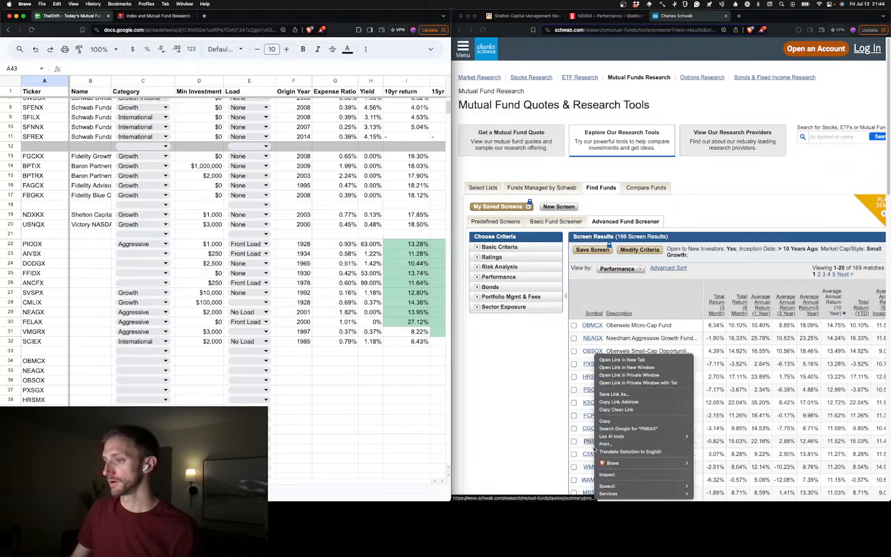
# Copy the ticker PNSAX from the screener results into cell A43
pyautogui.rightClick(593, 442)
pyautogui.click(608, 425)
pyautogui.doubleClick(44, 448)
pyautogui.press('Return')
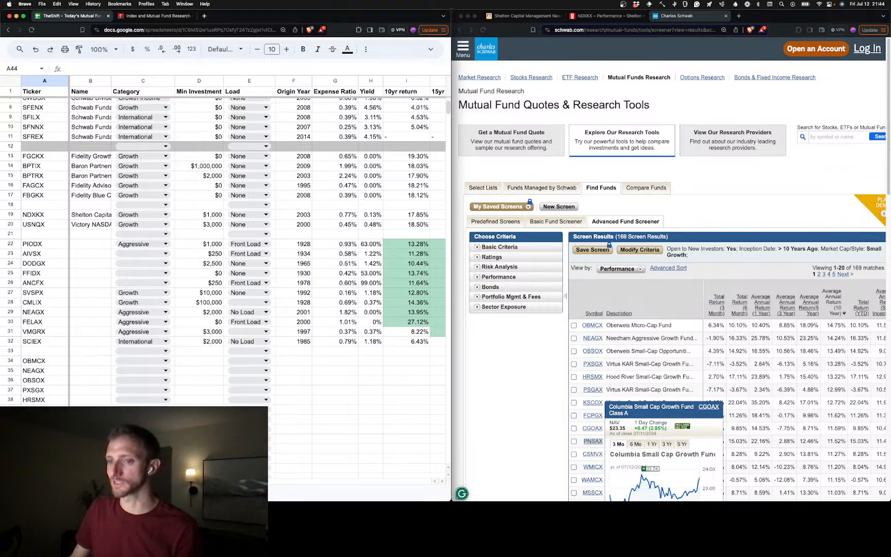
# Copy the ticker CSMVX from the screener results into cell A44
pyautogui.rightClick(592, 454)
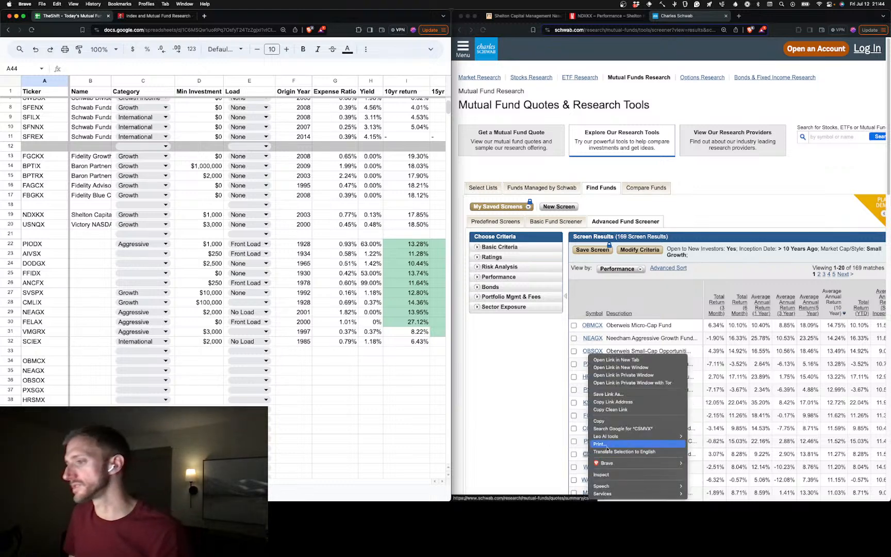
pyautogui.click(610, 422)
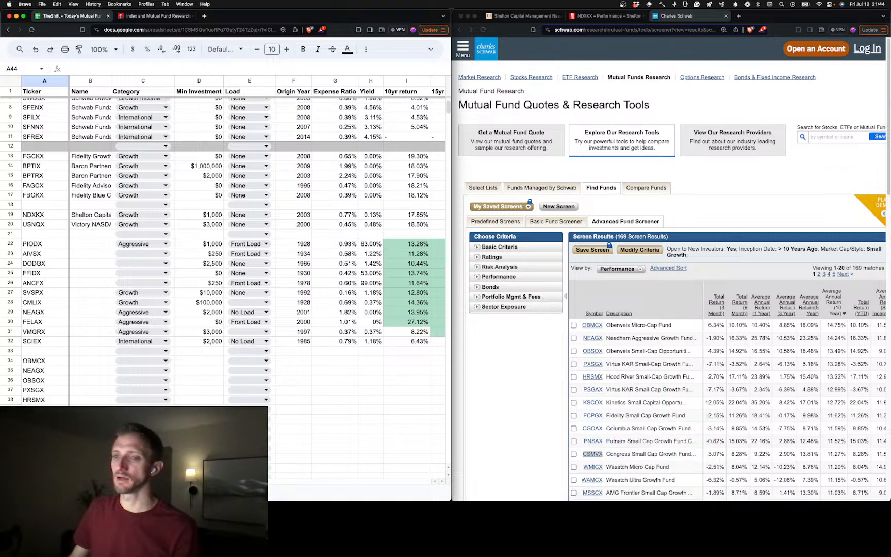
pyautogui.press('super+v')
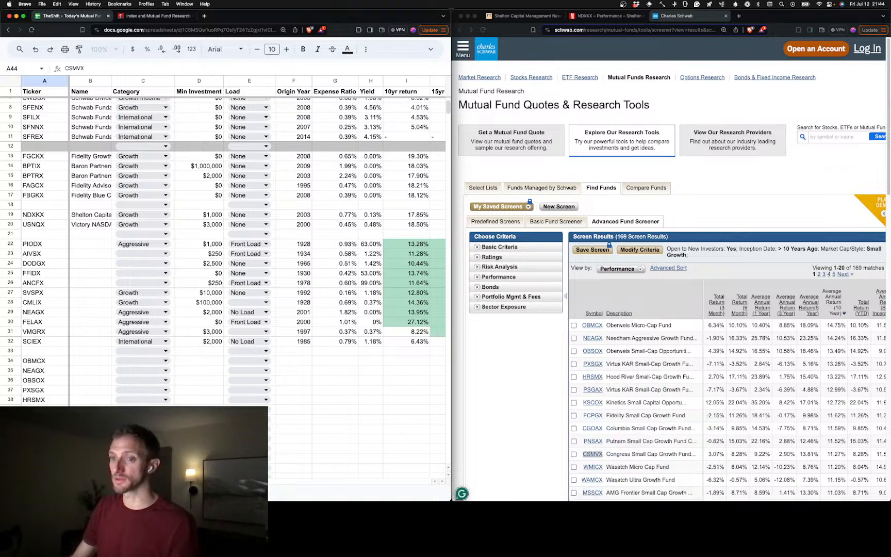
pyautogui.press('Up')
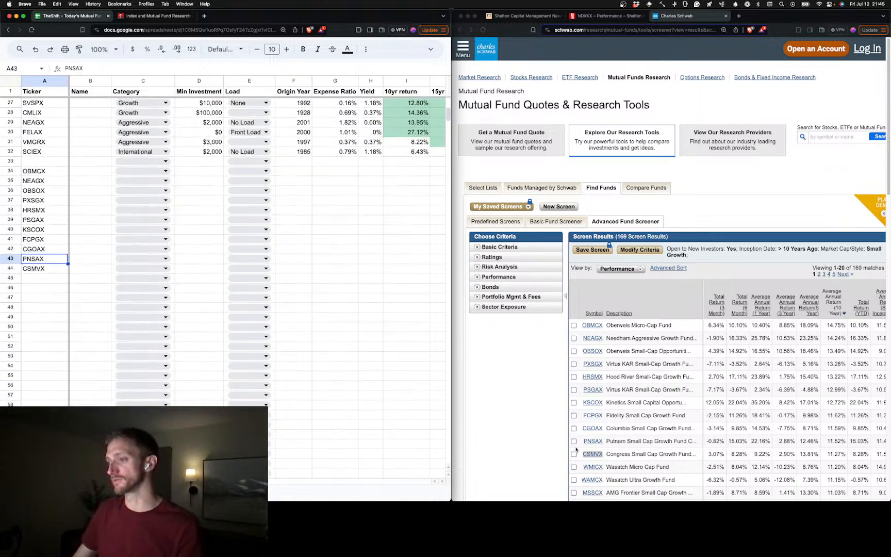
# Copy the ticker WMICX from the screener results into cell A45
pyautogui.rightClick(587, 465)
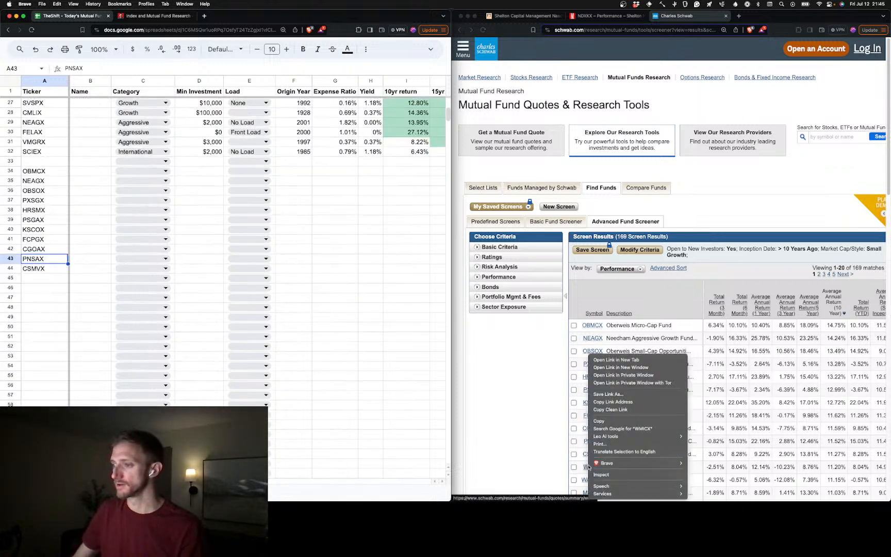
pyautogui.click(623, 421)
pyautogui.click(42, 278)
pyautogui.write('WMICX')
pyautogui.press('Return')
pyautogui.press('Return')
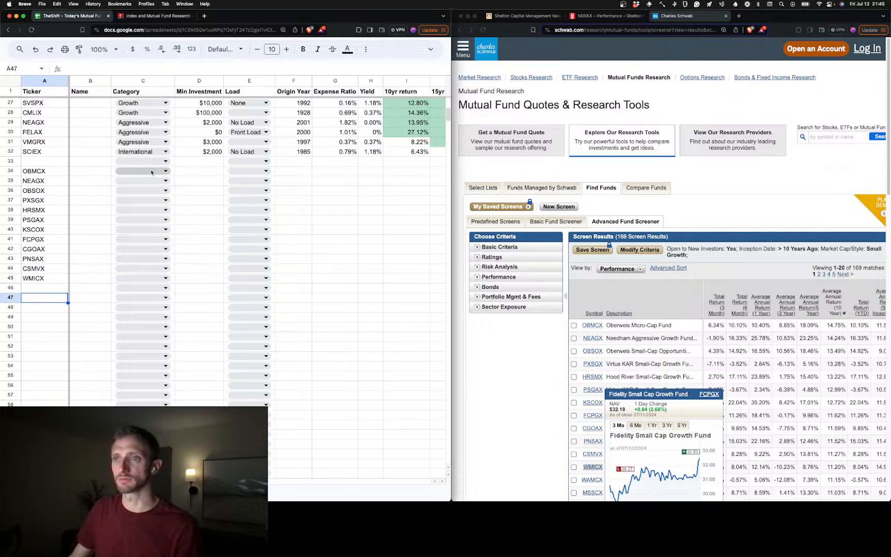
# Copy the Aggressive category from VMGRX to OBMCX and fill it down through WMICX in C34:C45
pyautogui.click(171, 145)
pyautogui.press('cmd+c')
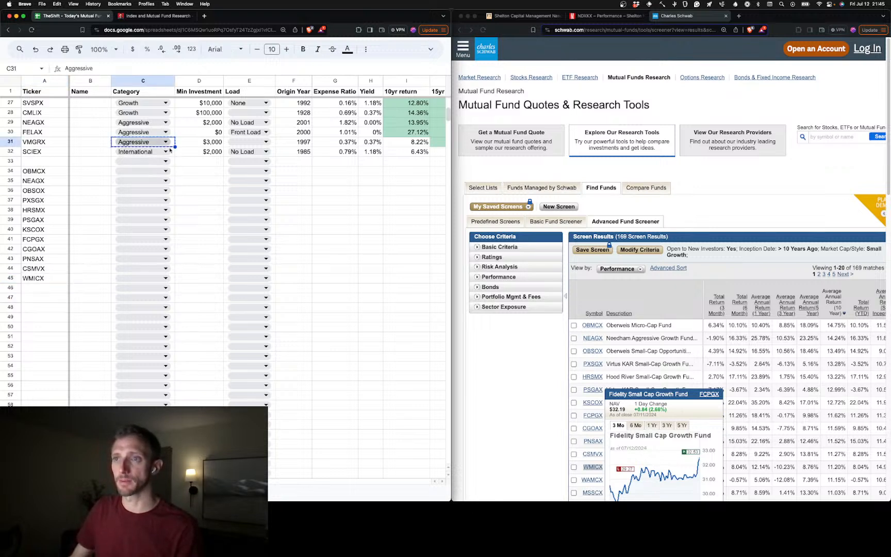
pyautogui.click(173, 176)
pyautogui.press('cmd+v')
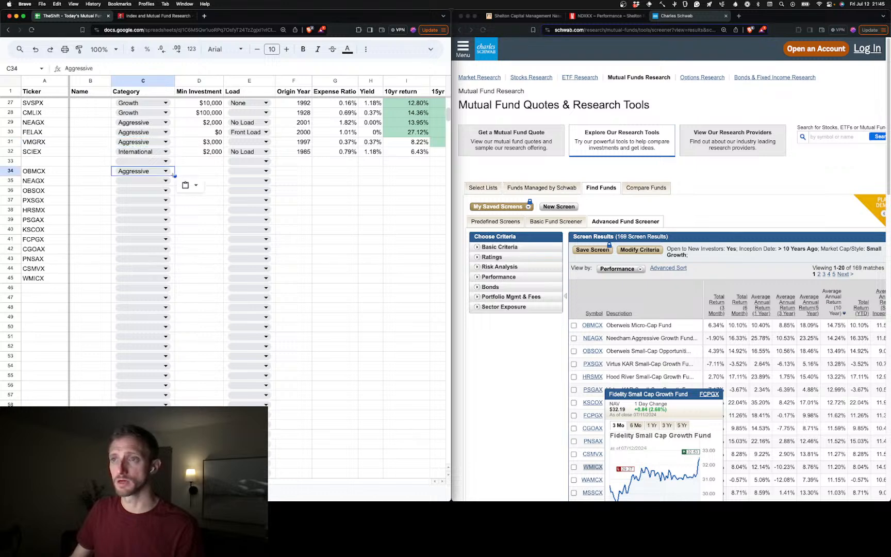
pyautogui.moveTo(175, 176); pyautogui.dragTo(172, 224)
pyautogui.moveTo(166, 278); pyautogui.dragTo(165, 279)
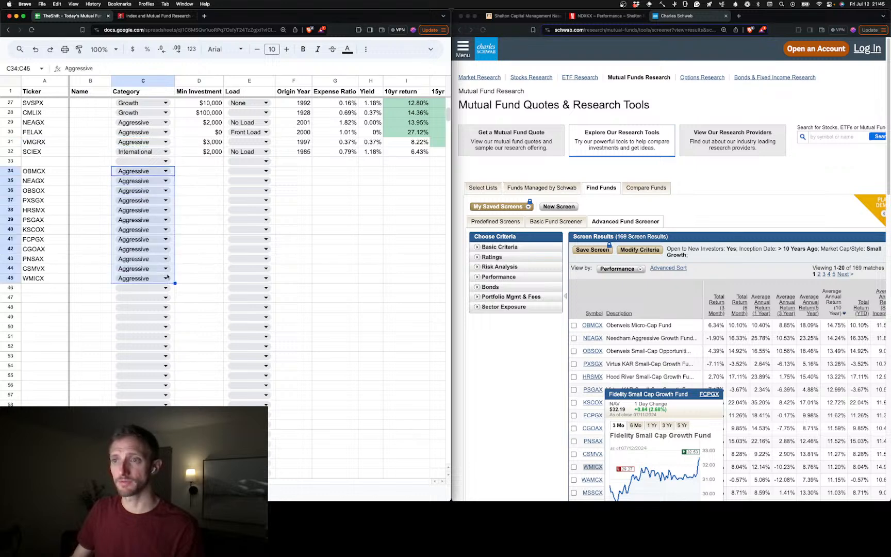
pyautogui.click(107, 341)
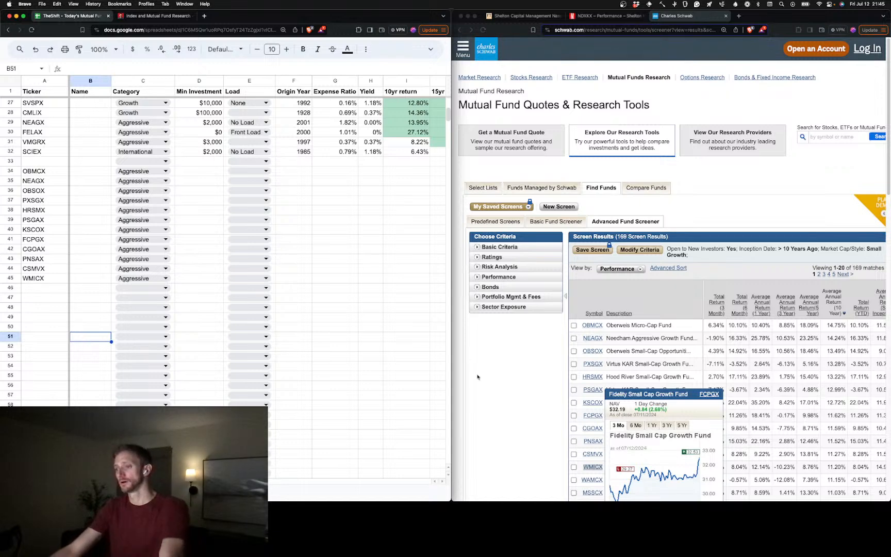
# Review the remaining screener results, the Index and Mutual Fund Research product page and the NDXKX fund summary
pyautogui.click(524, 490)
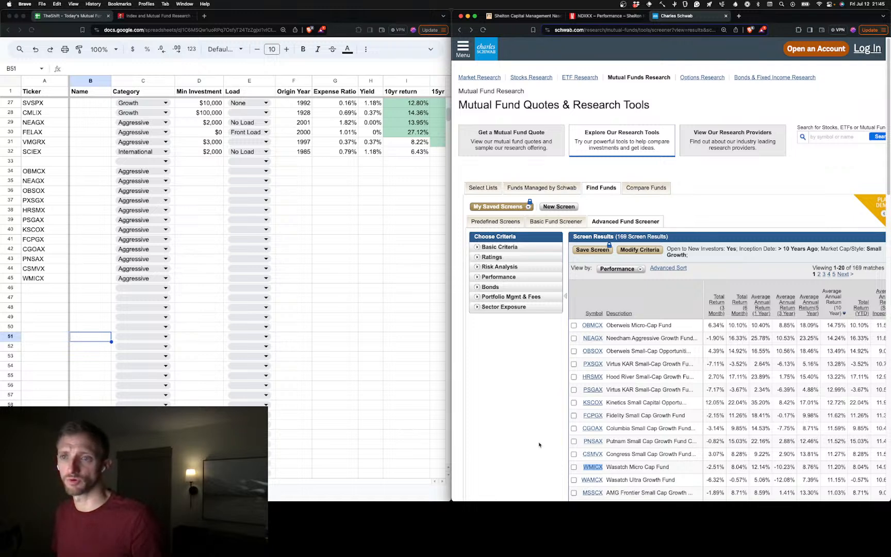
pyautogui.scroll(-10, 540, 445)
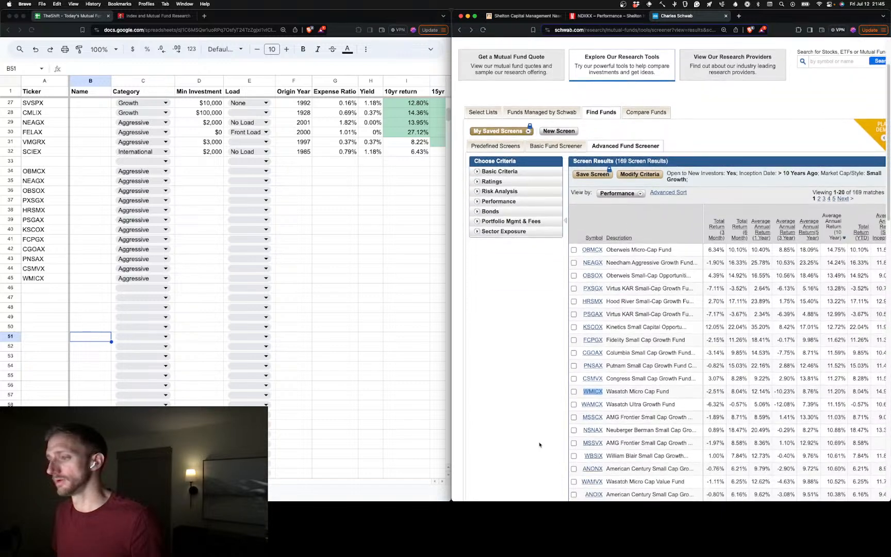
pyautogui.scroll(10, 539, 444)
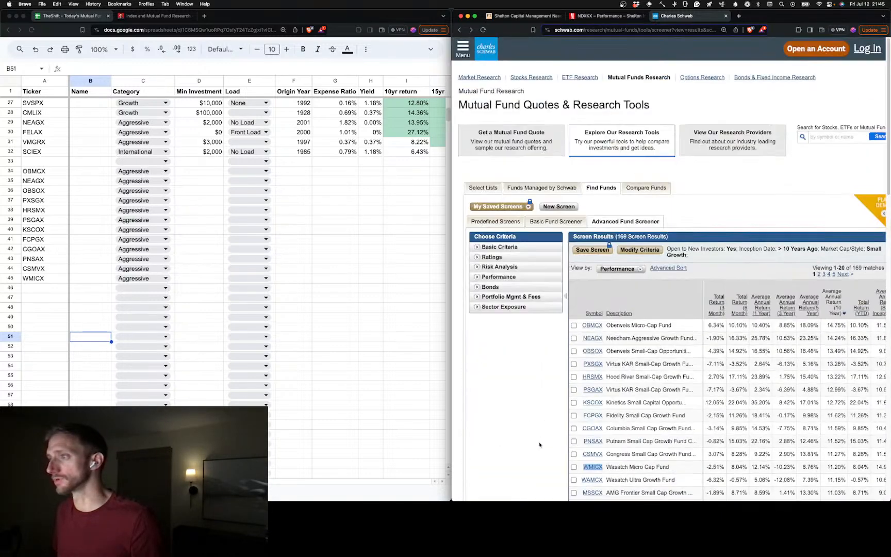
pyautogui.click(598, 31)
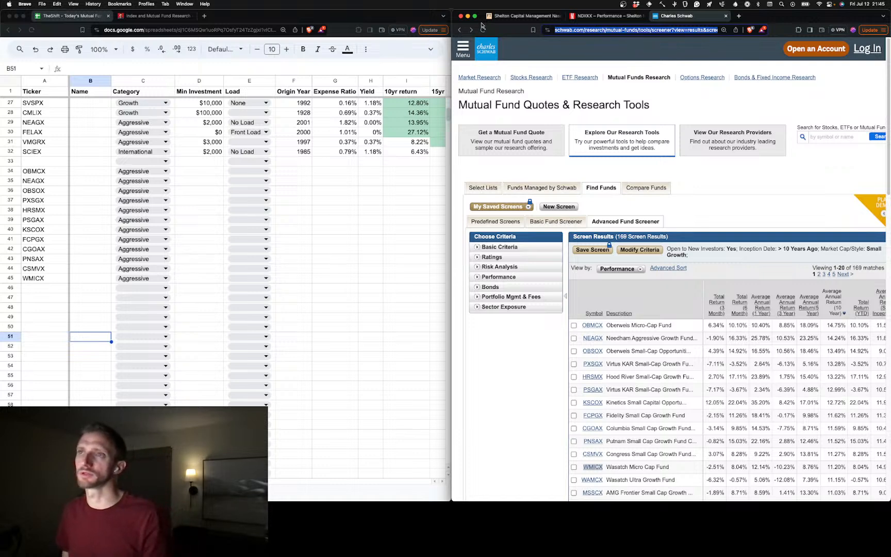
pyautogui.click(170, 16)
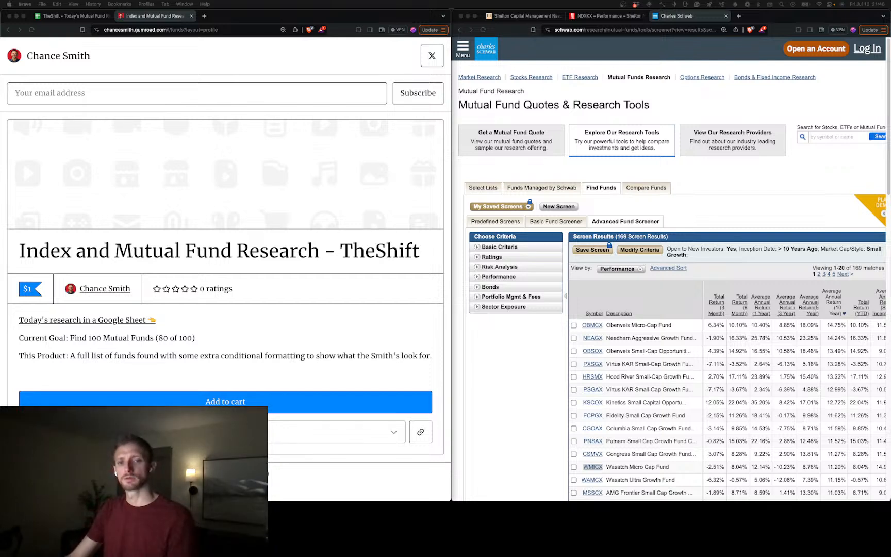
pyautogui.click(686, 30)
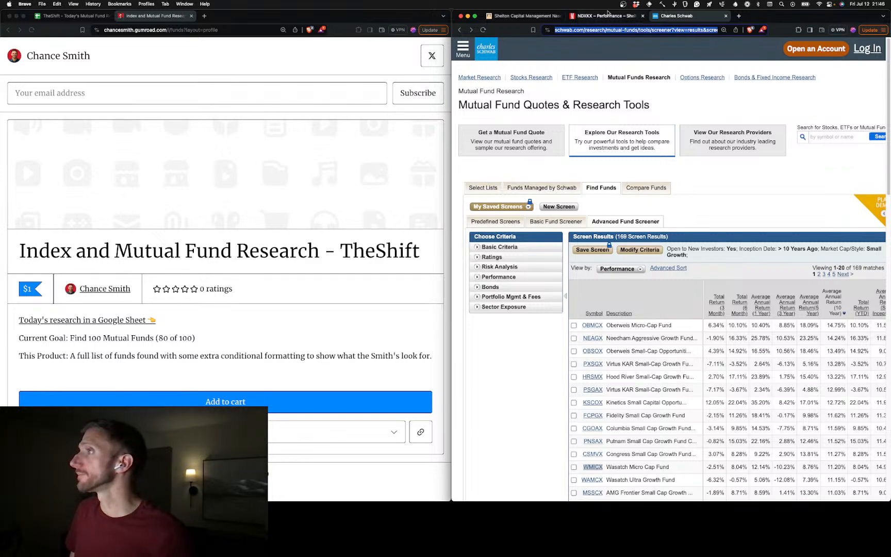
pyautogui.click(533, 17)
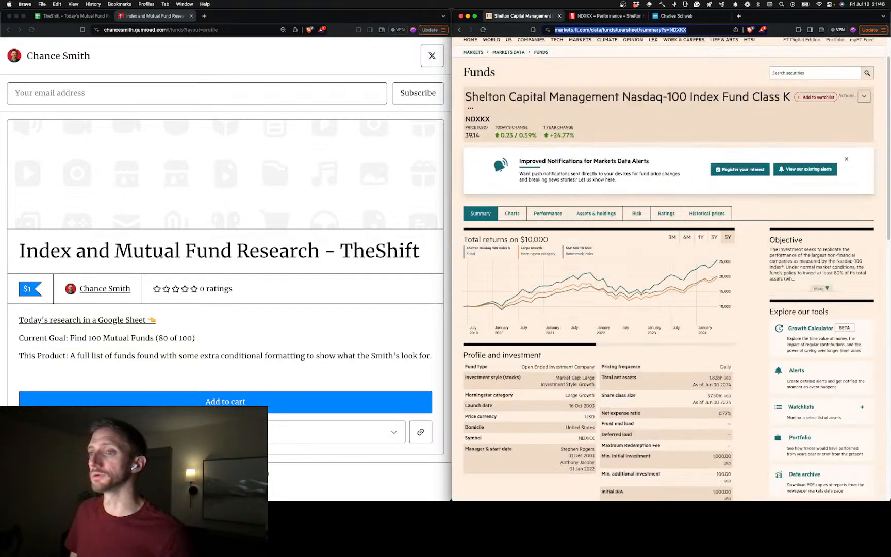
# Return to the fund spreadsheet and check the new tickers in rows 34 to 45 and the Category column's options
pyautogui.click(77, 16)
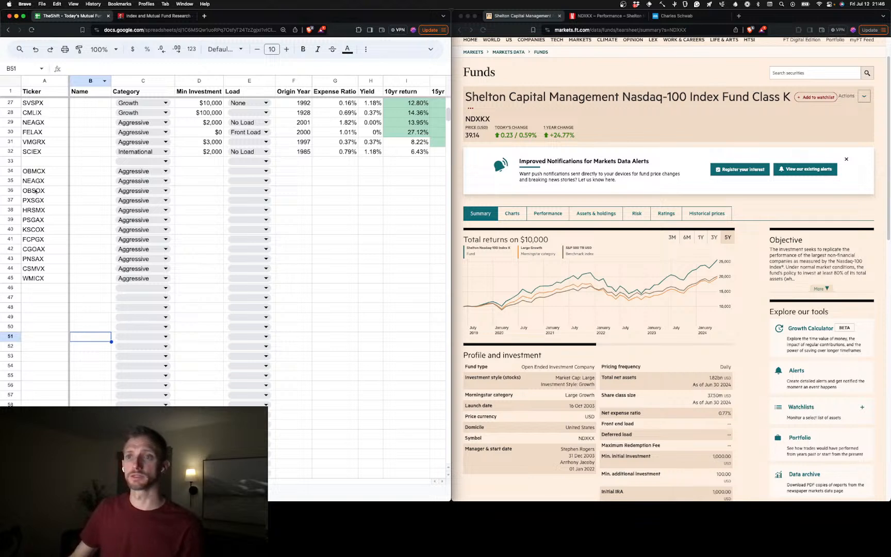
pyautogui.click(41, 173)
pyautogui.keyDown('shift'); pyautogui.click(44, 267); pyautogui.keyUp('shift')
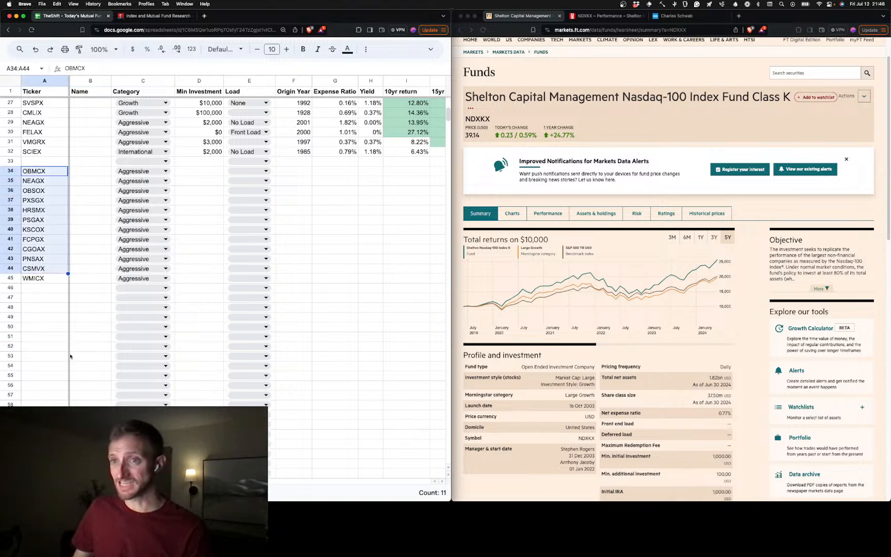
pyautogui.click(56, 282)
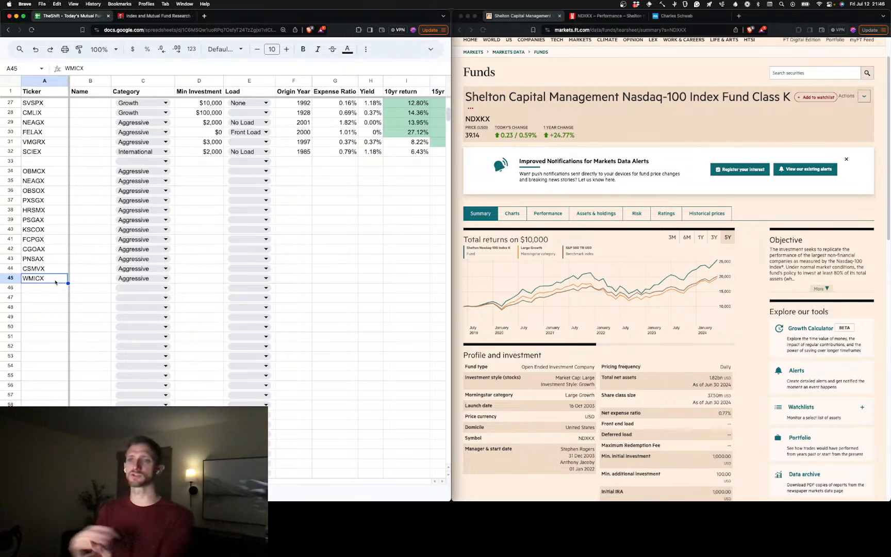
pyautogui.click(165, 287)
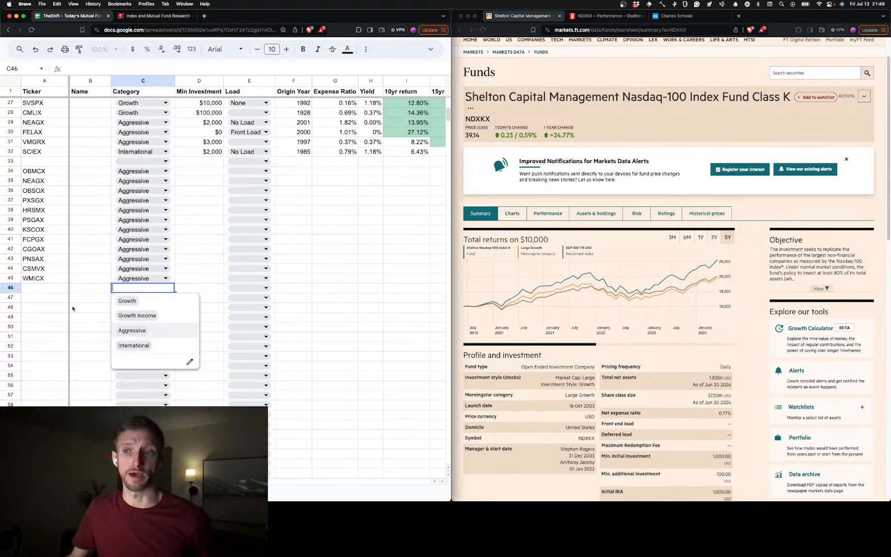
pyautogui.click(95, 288)
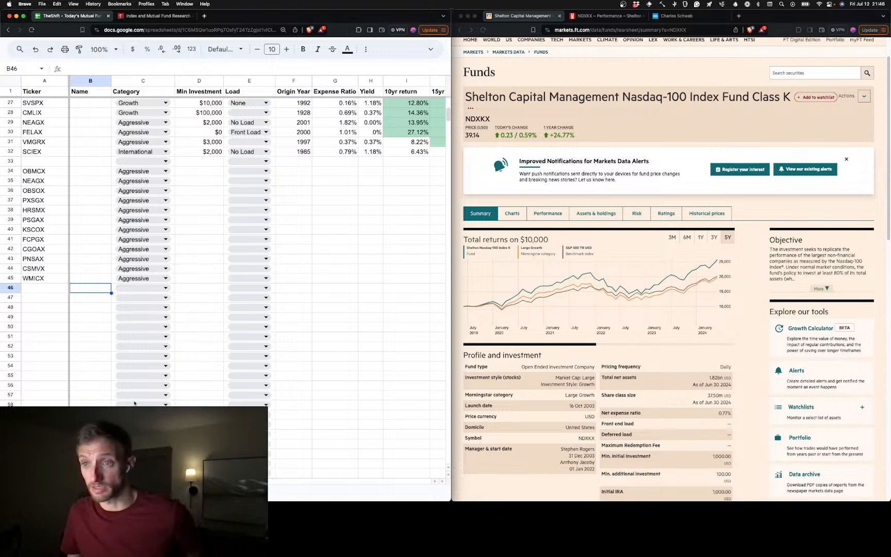
pyautogui.click(136, 81)
pyautogui.rightClick(155, 80)
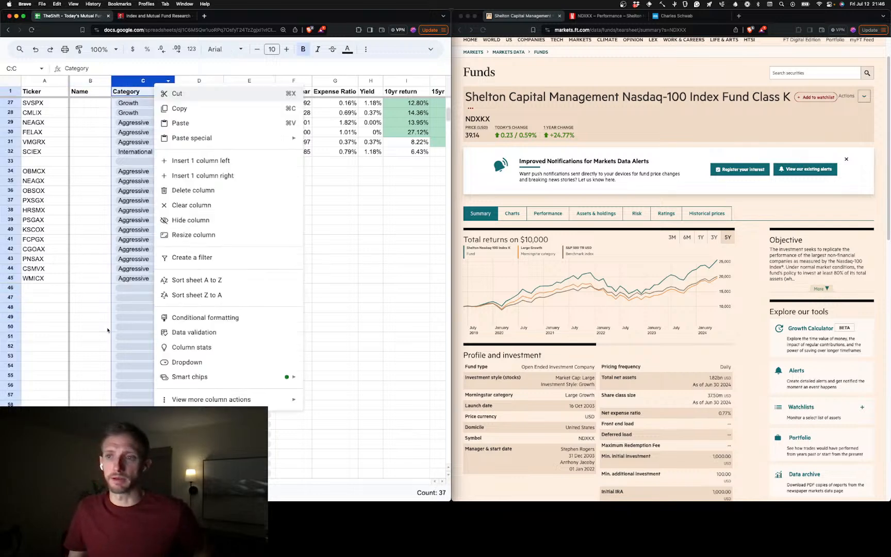
pyautogui.click(105, 333)
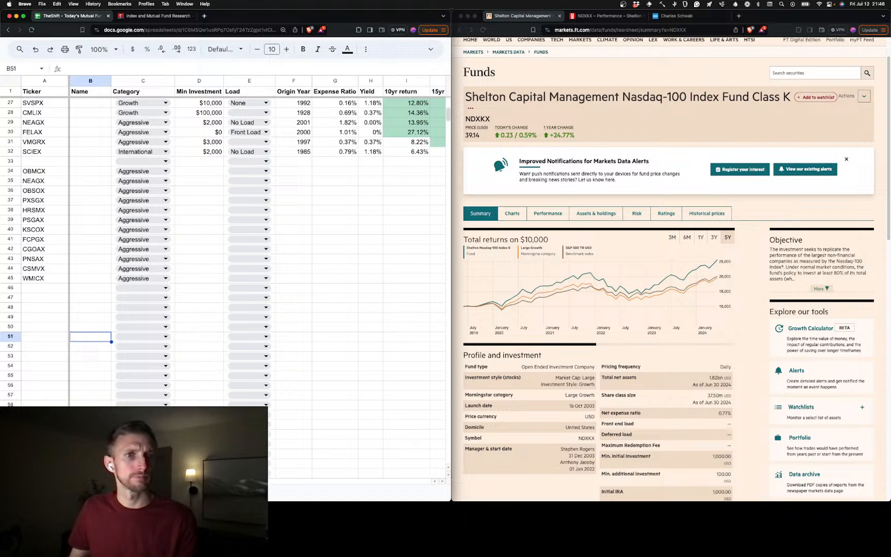
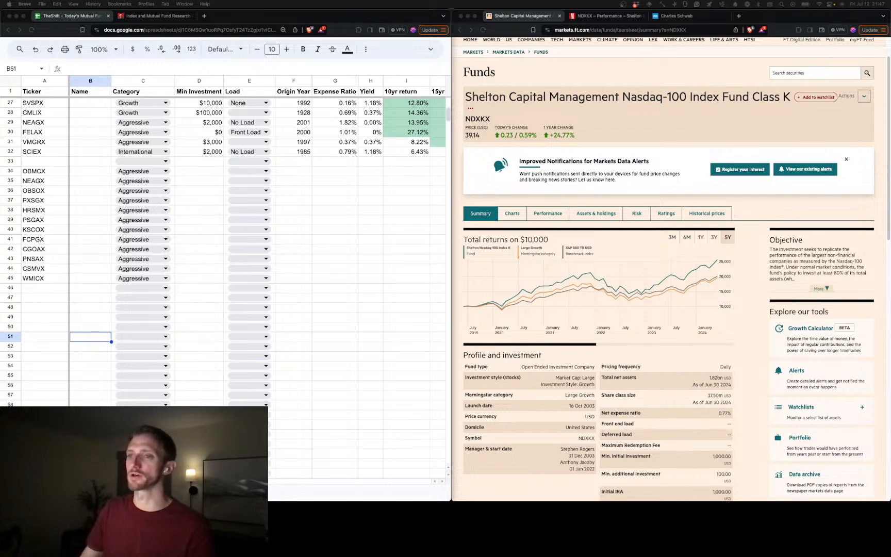
# Open the Financial Times fund summary for the ticker PIODX from cell A22
pyautogui.click(102, 289)
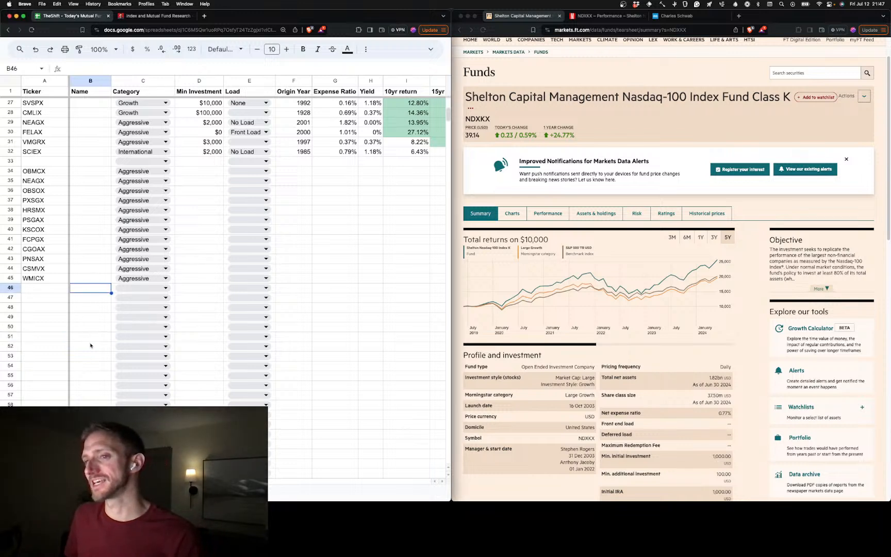
pyautogui.scroll(10, 61, 299)
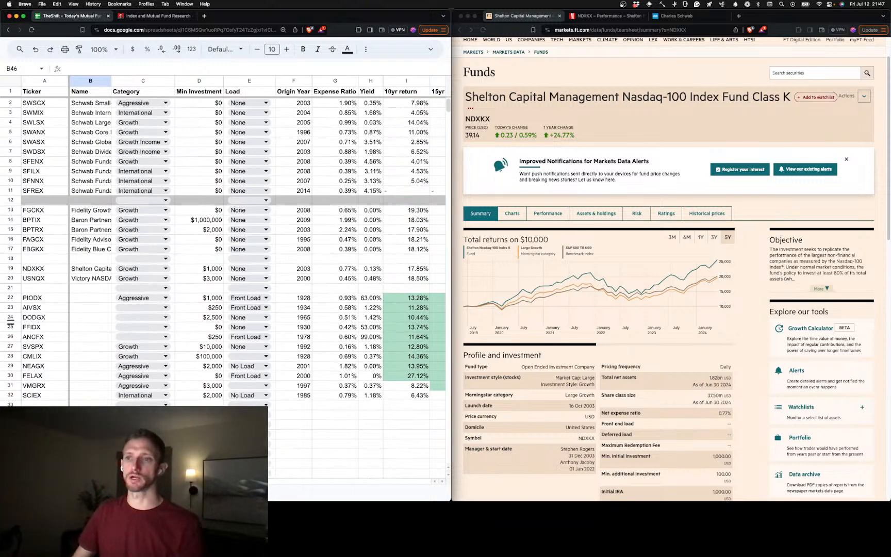
pyautogui.click(53, 301)
pyautogui.press('super+c')
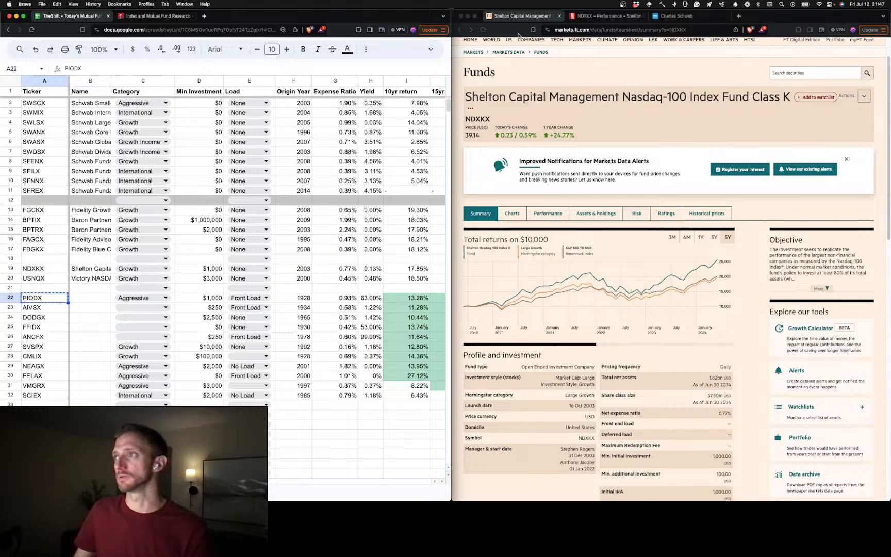
pyautogui.doubleClick(679, 30)
pyautogui.press('super+v')
pyautogui.press('Return')
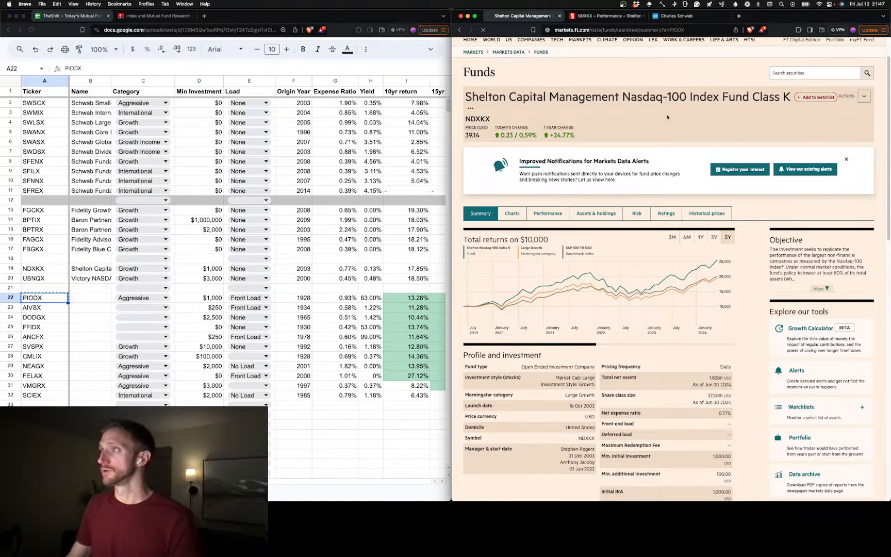
# Copy the fund name Pioneer Fund Class A from the summary page into B22, without the web page's formatting
pyautogui.moveTo(578, 143); pyautogui.dragTo(463, 144)
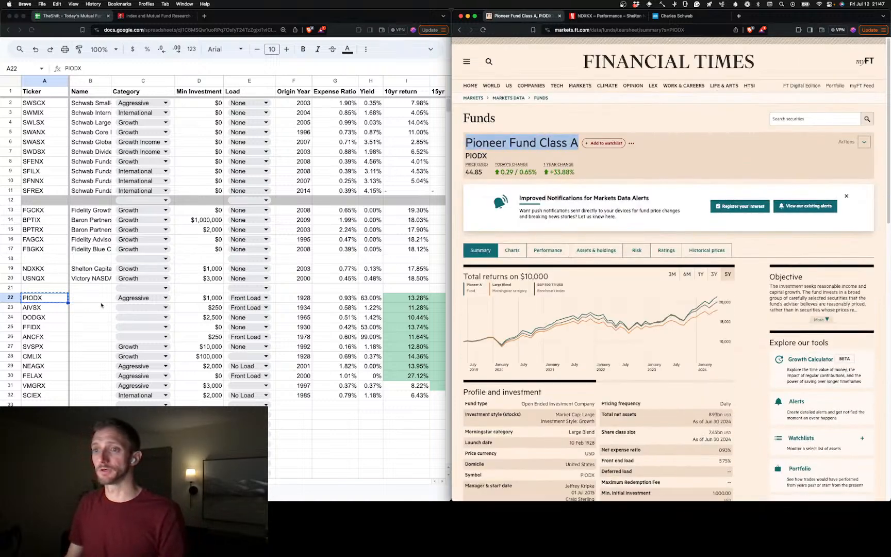
pyautogui.click(95, 299)
pyautogui.press('super+v')
pyautogui.press('super+a')
pyautogui.press('super+a')
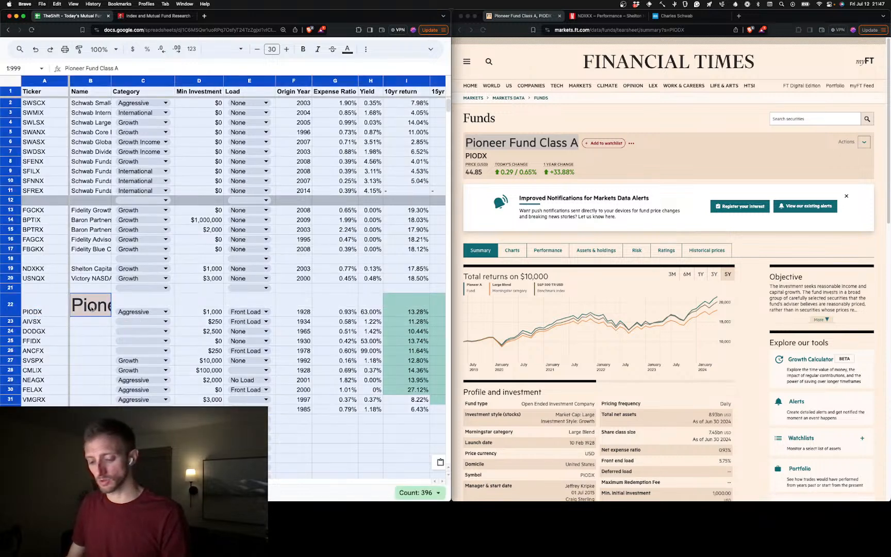
pyautogui.press('super+z')
pyautogui.doubleClick(93, 299)
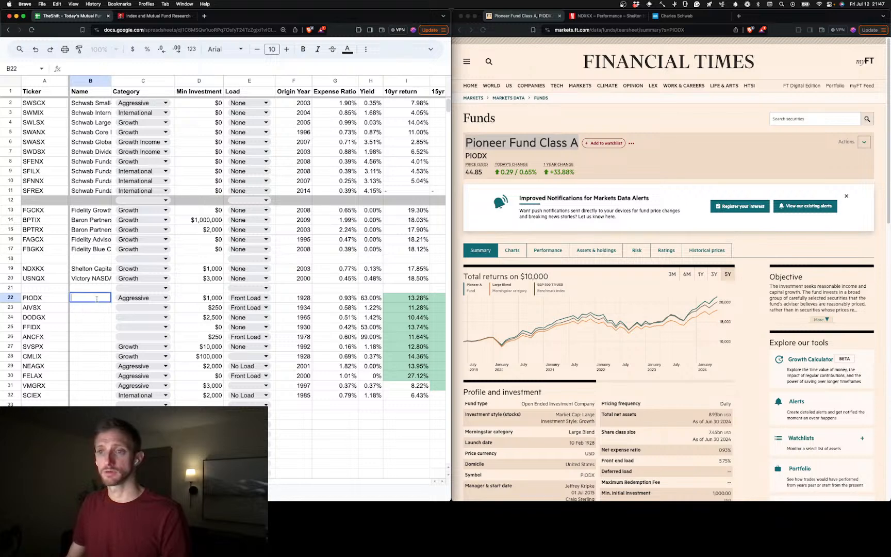
pyautogui.press('super+v')
# Open the AIVSX fund summary and copy the name American Funds Investment Company of America® Class A into B23 as plain text
pyautogui.click(53, 311)
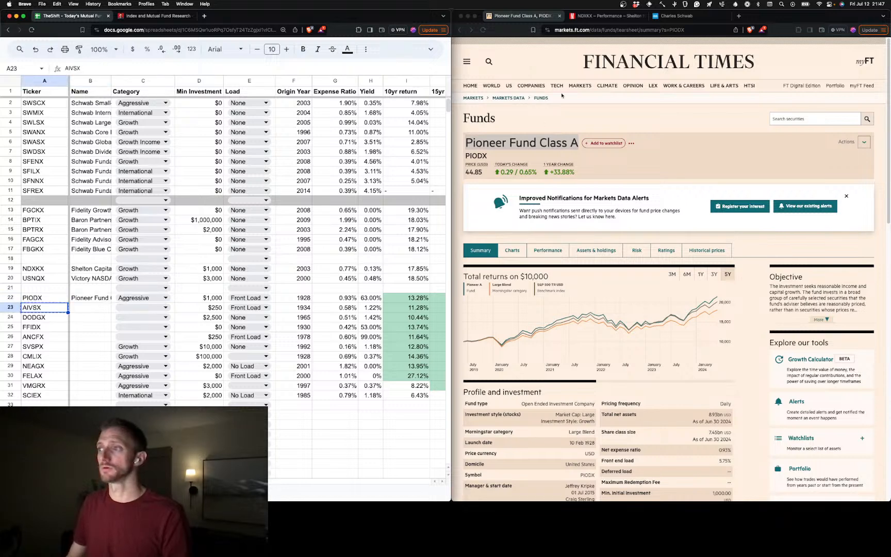
pyautogui.doubleClick(681, 33)
pyautogui.write('AIVSX')
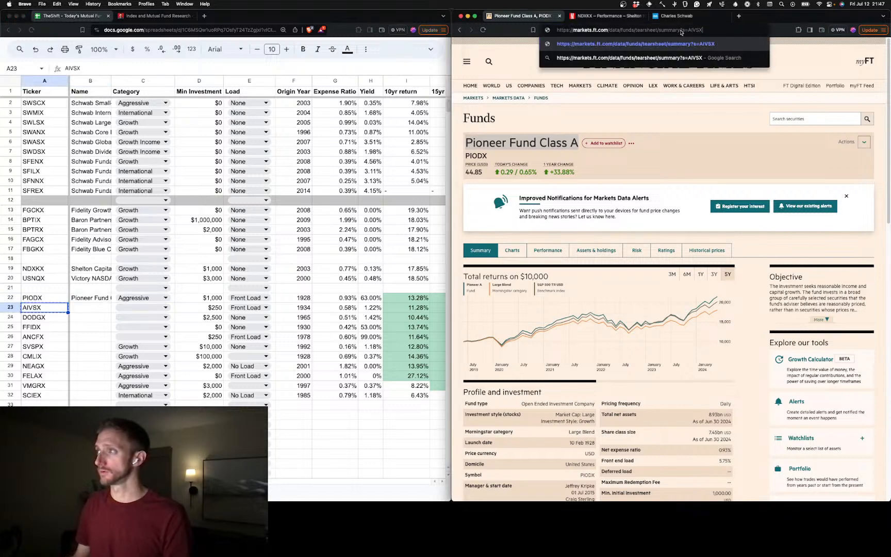
pyautogui.press('Return')
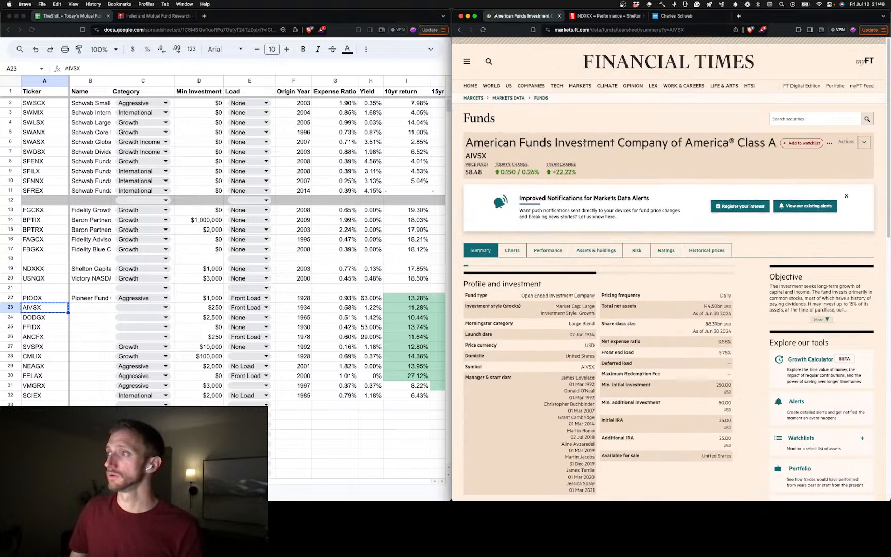
pyautogui.moveTo(773, 139); pyautogui.dragTo(464, 144)
pyautogui.click(97, 307)
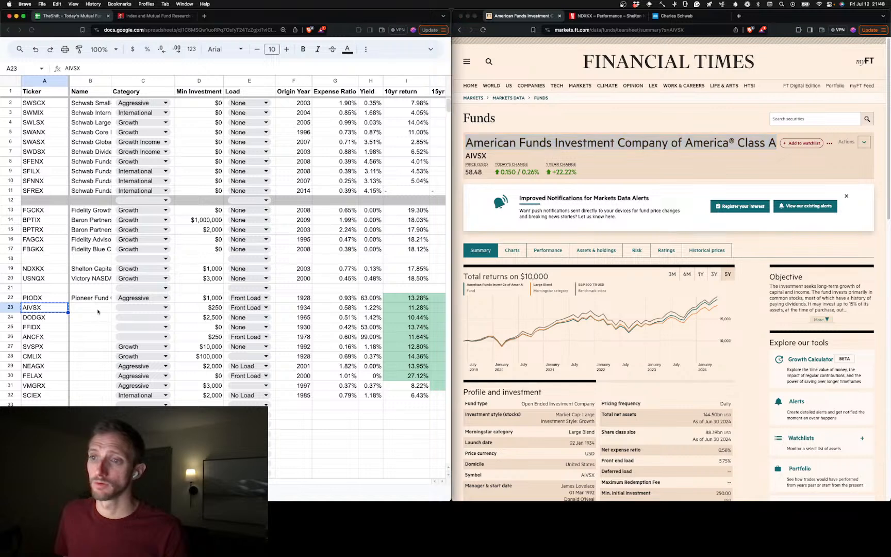
pyautogui.press('super+v')
# Open the DODGX fund summary and copy the name Dodge & Cox Stock Fund Class I into B24 as plain text
pyautogui.click(60, 321)
pyautogui.press('super+c')
pyautogui.doubleClick(676, 30)
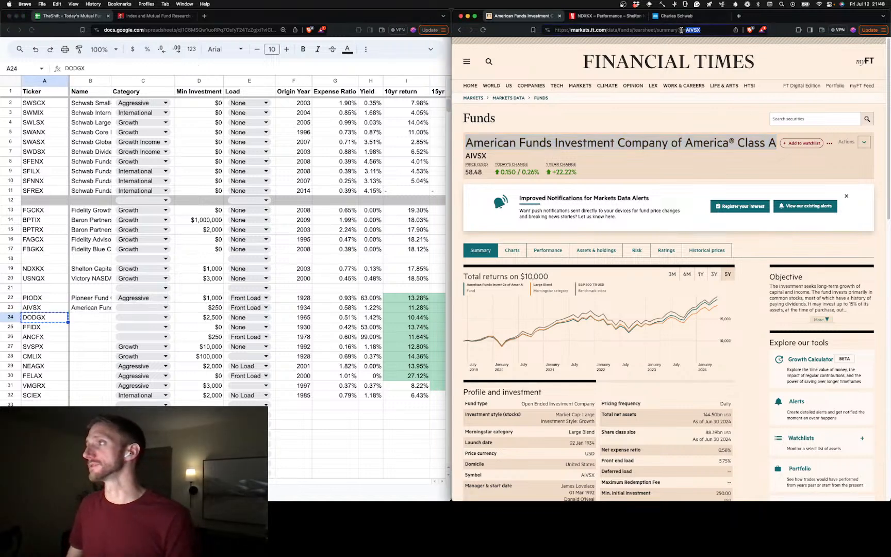
pyautogui.press('super+v')
pyautogui.press('Return')
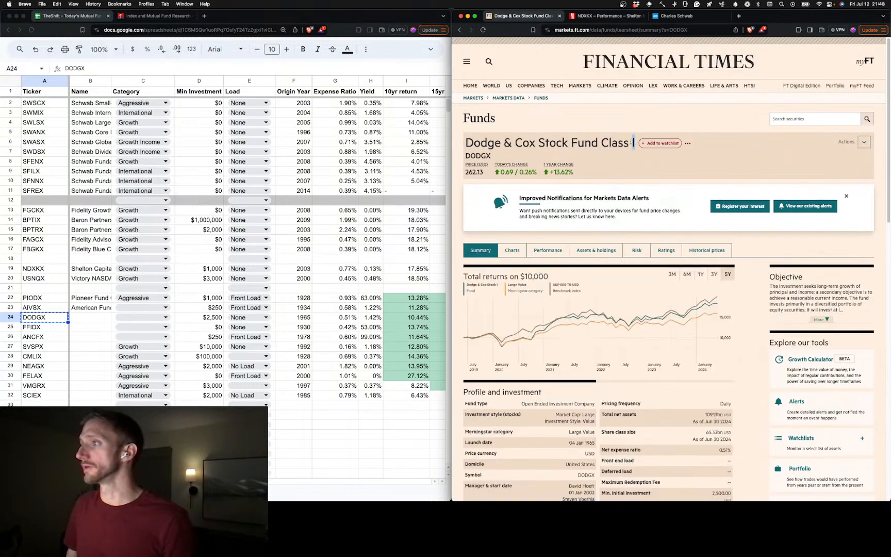
pyautogui.moveTo(633, 142); pyautogui.dragTo(459, 147)
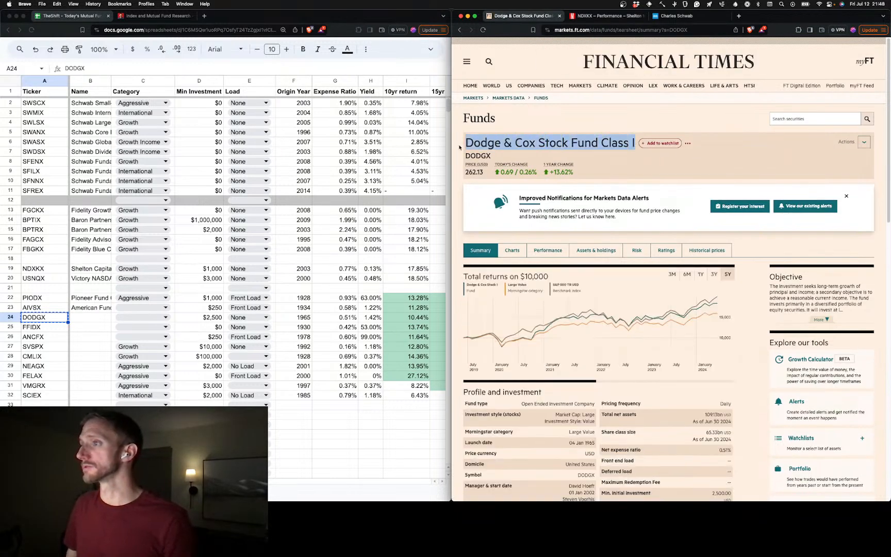
pyautogui.click(101, 315)
pyautogui.press('cmd+v')
pyautogui.press('Return')
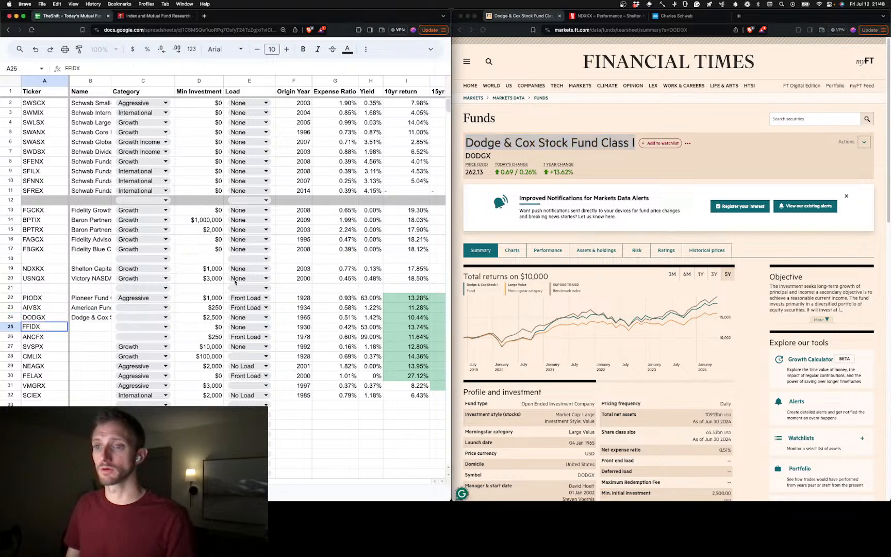
# Open the FFIDX fund summary and copy the name Fidelity Fund into B25 as plain text
pyautogui.press('cmd+c')
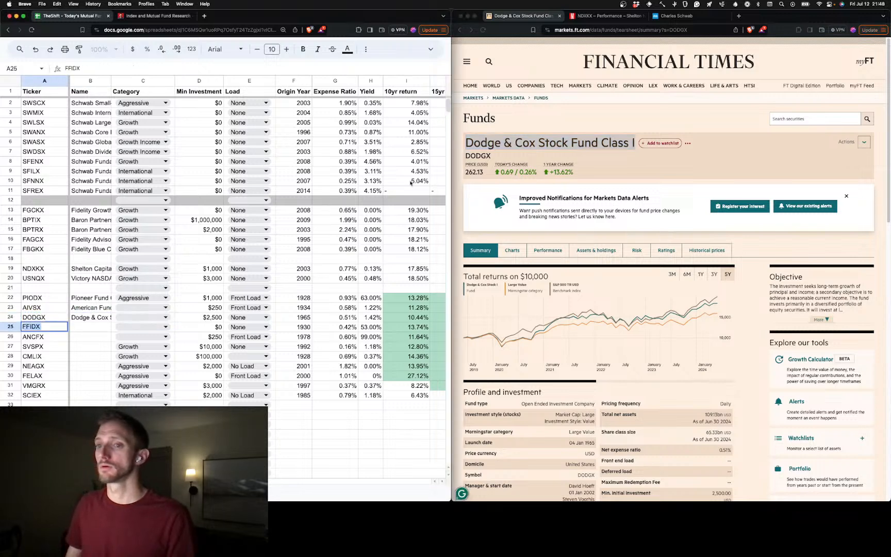
pyautogui.doubleClick(672, 29)
pyautogui.press('super+v')
pyautogui.press('Return')
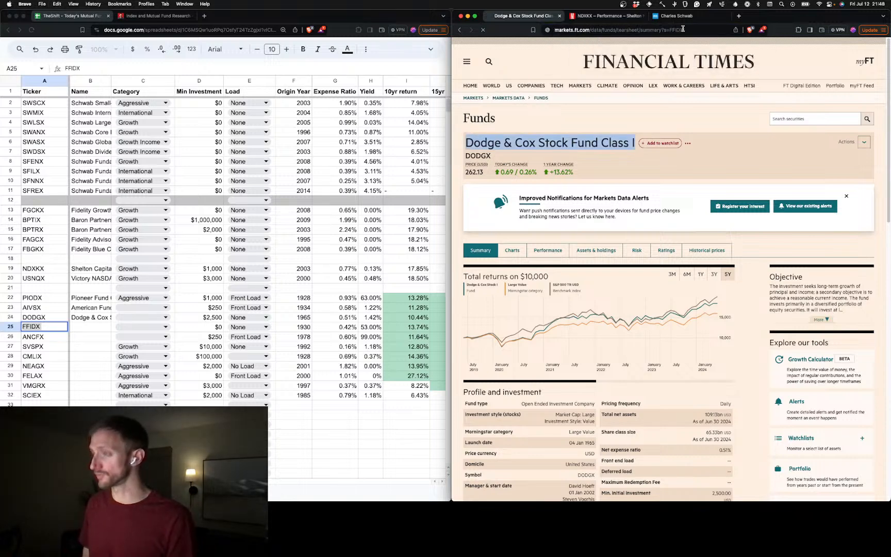
pyautogui.moveTo(536, 142); pyautogui.dragTo(467, 143)
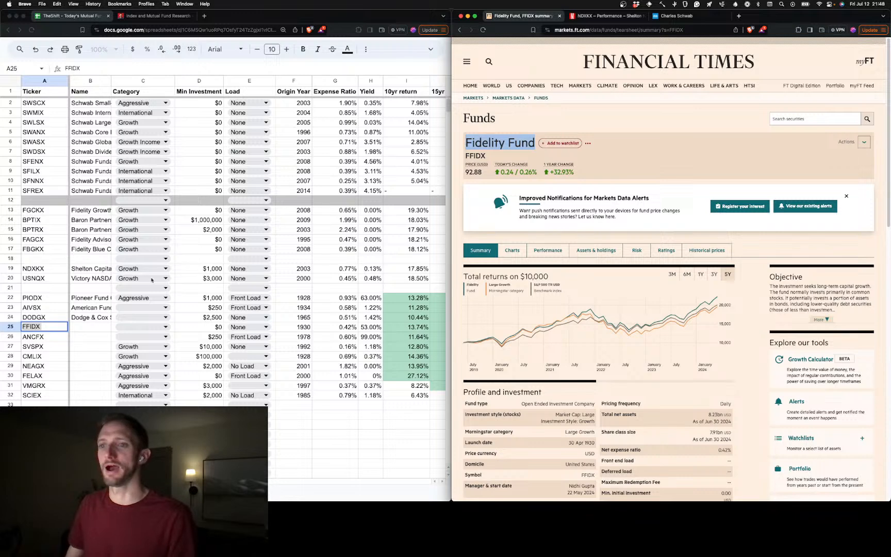
pyautogui.click(106, 328)
pyautogui.press('super+v')
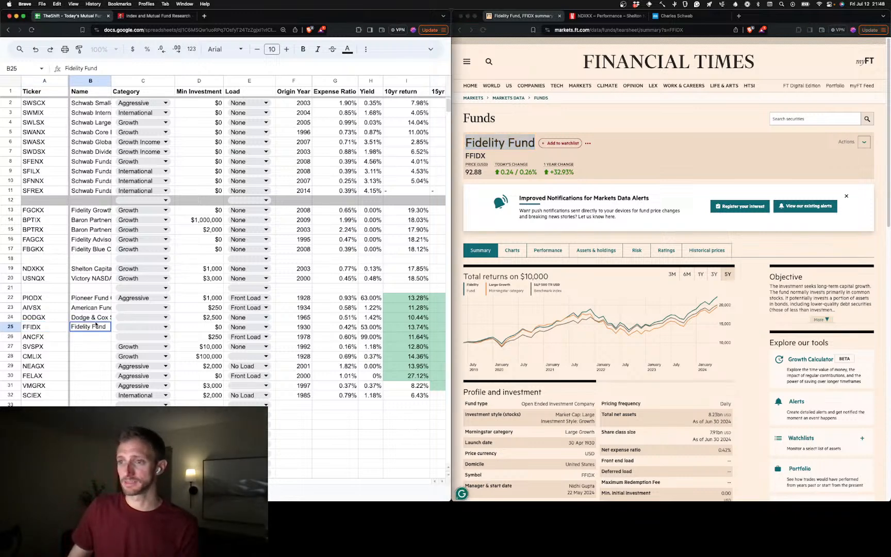
pyautogui.press('Return')
# Open the ANCFX fund summary and copy the name American Funds Fundamental Investors® Class A into B26 as plain text
pyautogui.press('Left')
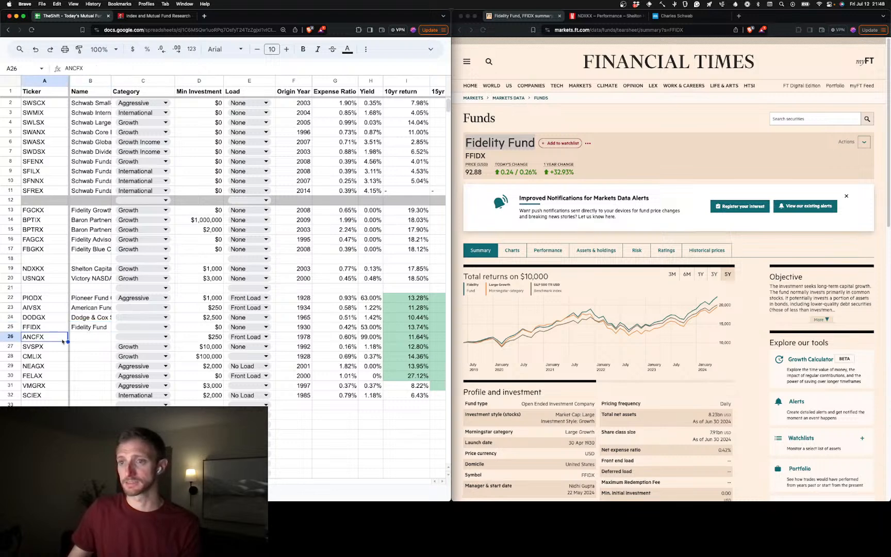
pyautogui.doubleClick(677, 32)
pyautogui.write('ANCFX')
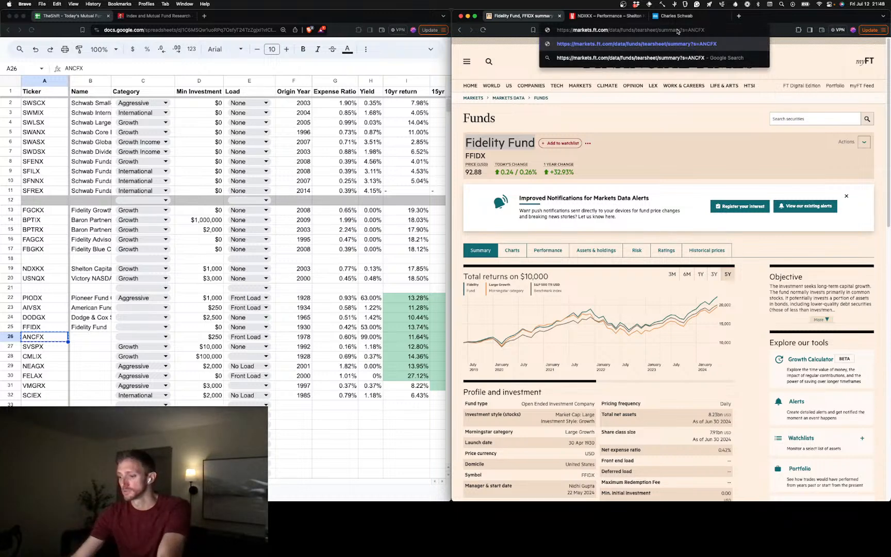
pyautogui.press('Return')
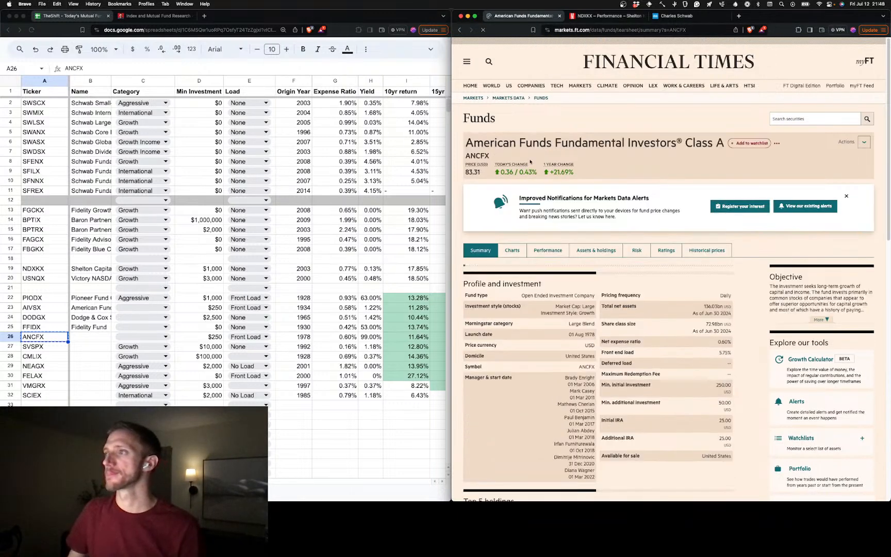
pyautogui.moveTo(724, 143); pyautogui.dragTo(465, 143)
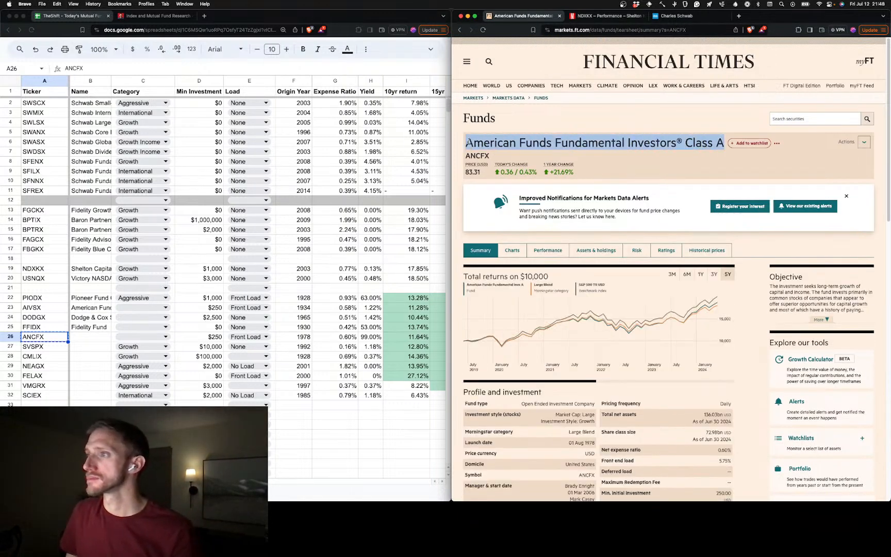
pyautogui.press('super+c')
pyautogui.click(90, 337)
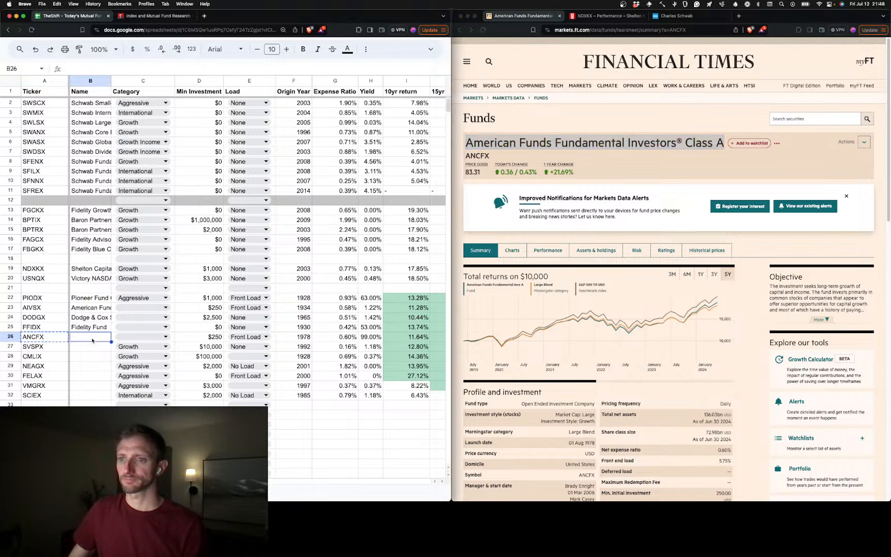
pyautogui.press('super+v')
pyautogui.press('super+z')
pyautogui.doubleClick(93, 338)
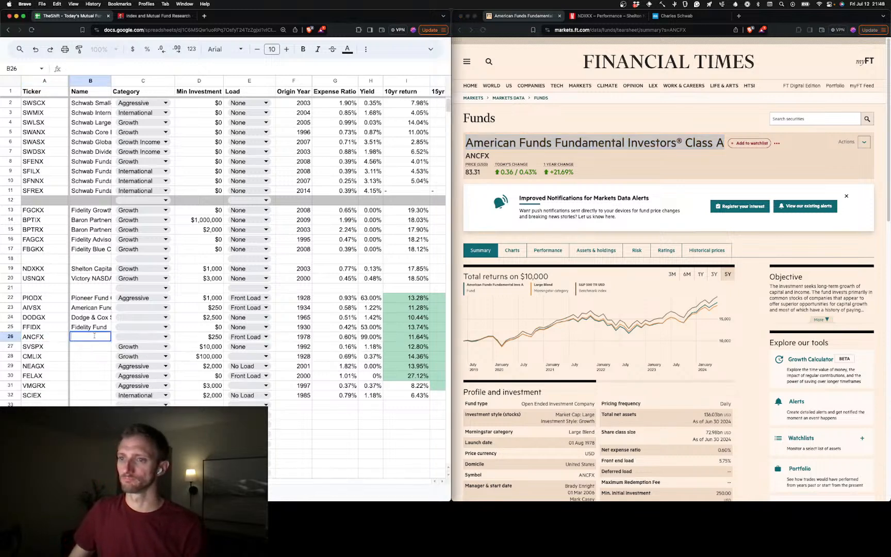
pyautogui.press('super+v')
# Open the SVSPX fund summary and copy the name State Street S&P 500 Index Fund Class N into B27 as plain text
pyautogui.click(88, 349)
pyautogui.click(49, 349)
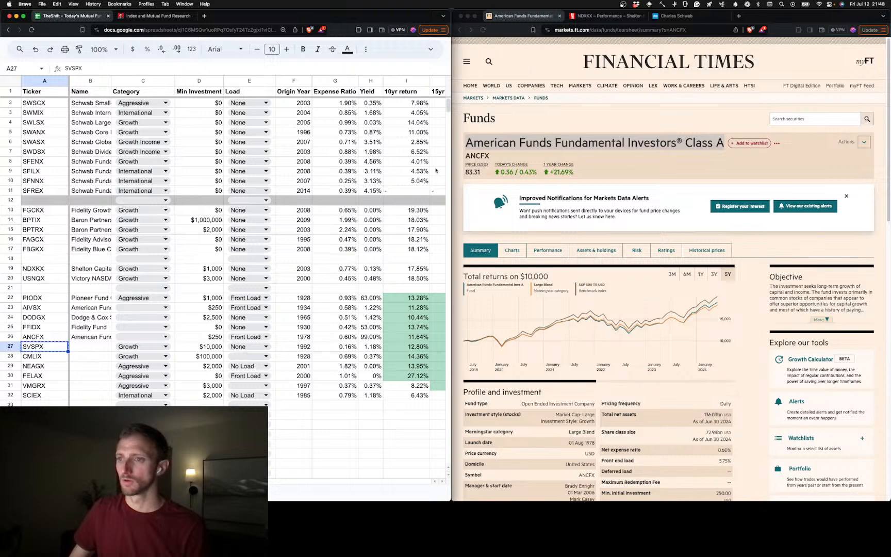
pyautogui.doubleClick(682, 31)
pyautogui.press('super+v')
pyautogui.press('Return')
pyautogui.moveTo(683, 143); pyautogui.dragTo(464, 143)
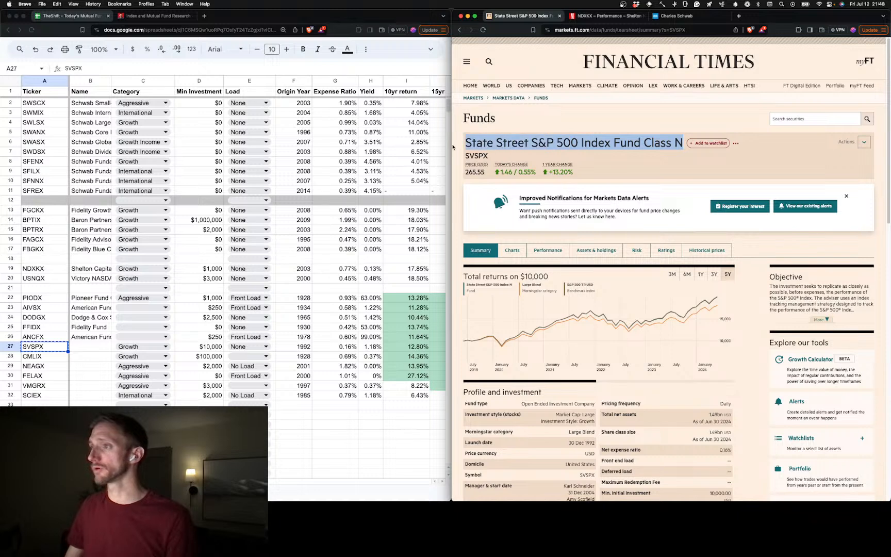
pyautogui.click(94, 345)
pyautogui.press('super+v')
# Open the CMLIX fund summary and copy the name Congress Large Cap Growth Fund Institutional Class into B28 as plain text
pyautogui.click(52, 355)
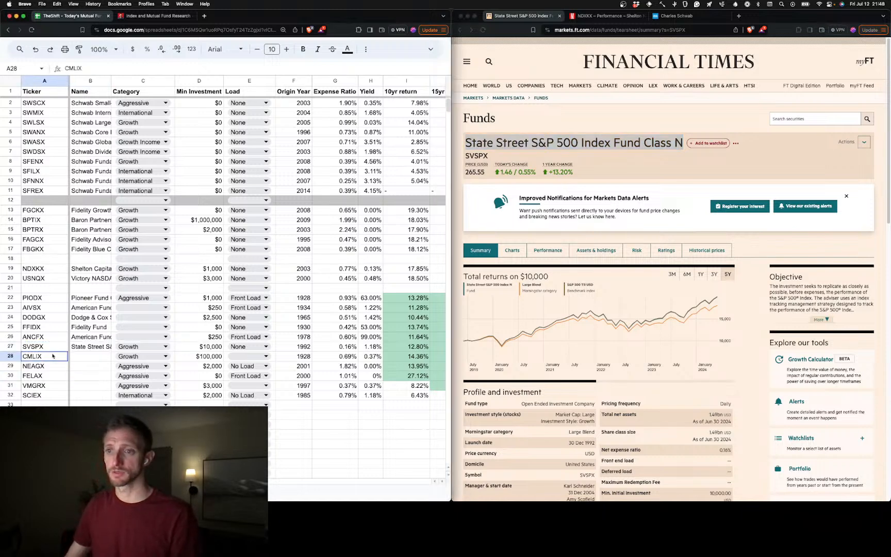
pyautogui.write('CMLIX')
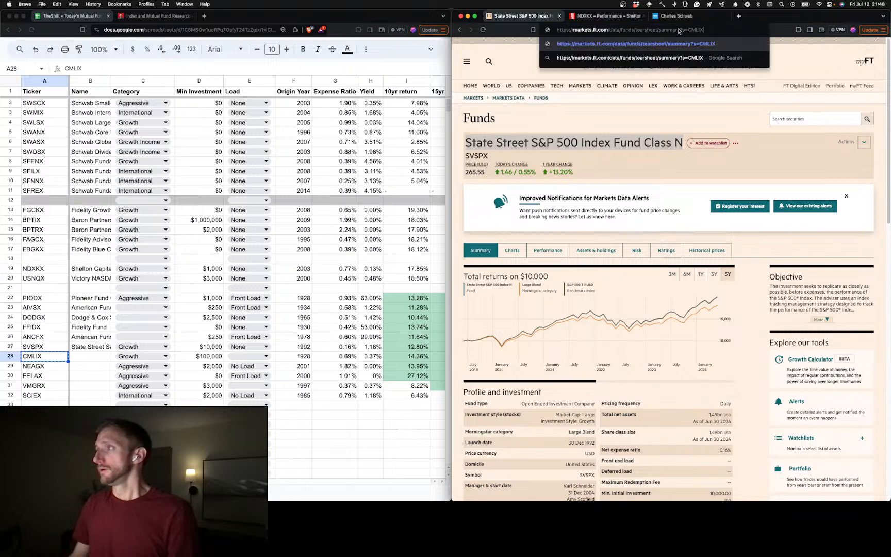
pyautogui.press('Return')
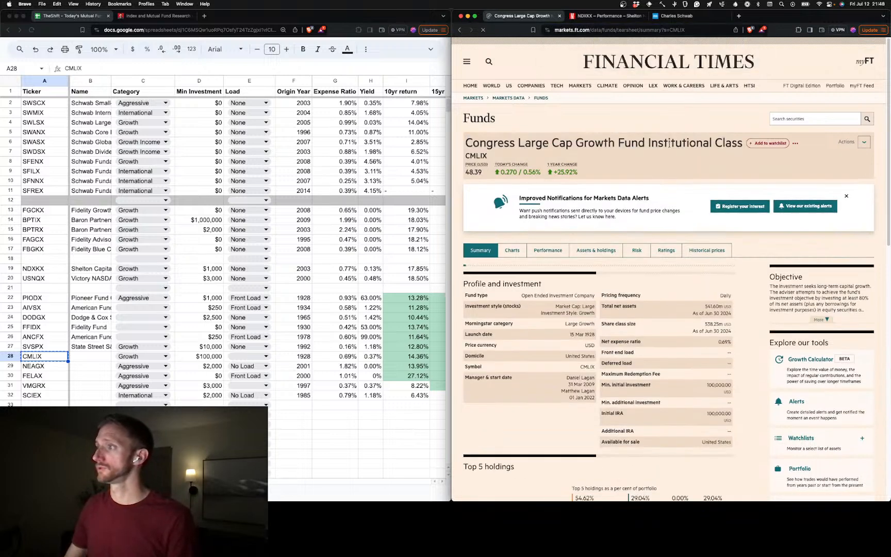
pyautogui.moveTo(743, 143); pyautogui.dragTo(465, 143)
pyautogui.doubleClick(88, 356)
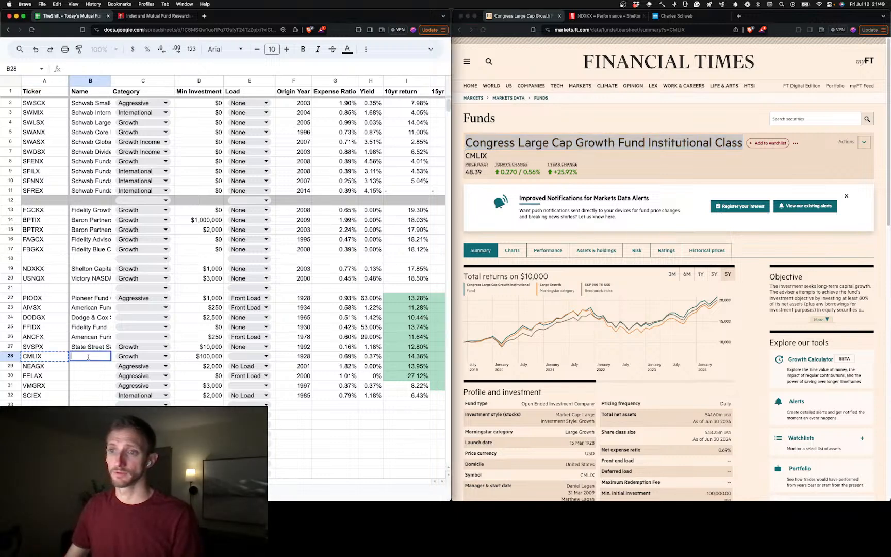
pyautogui.press('super+v')
# Open the Financial Times summary for NEAGX and copy the name Needham Aggressive Growth Fund Retail Class
pyautogui.click(84, 375)
pyautogui.click(55, 367)
pyautogui.press('super+c')
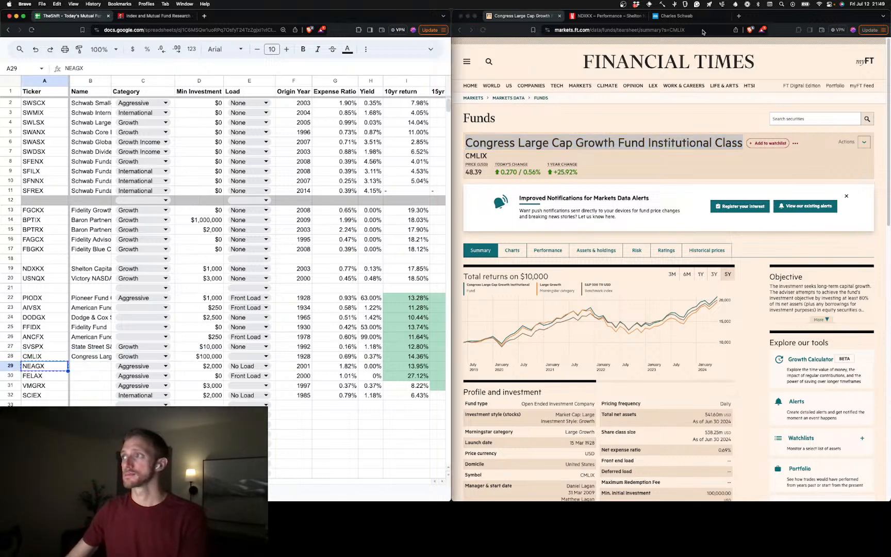
pyautogui.doubleClick(678, 30)
pyautogui.press('super+v')
pyautogui.press('Return')
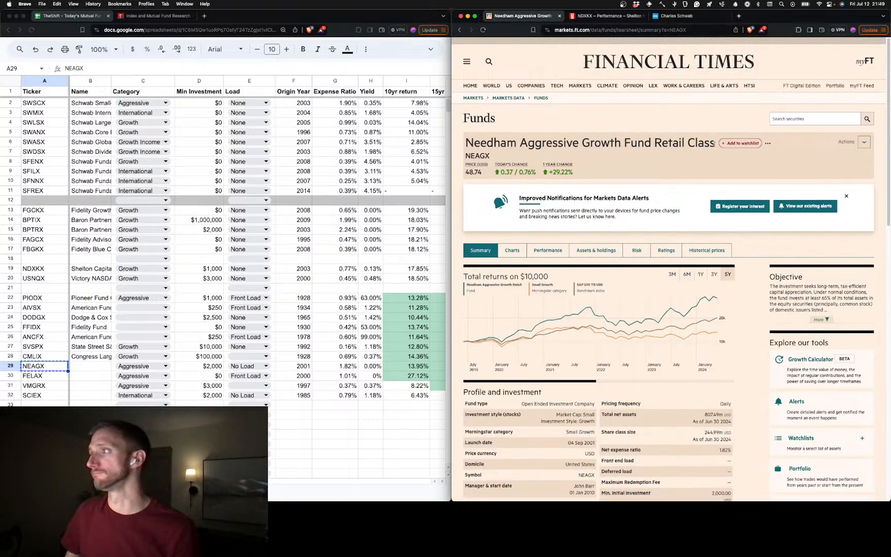
pyautogui.moveTo(715, 143); pyautogui.dragTo(539, 131)
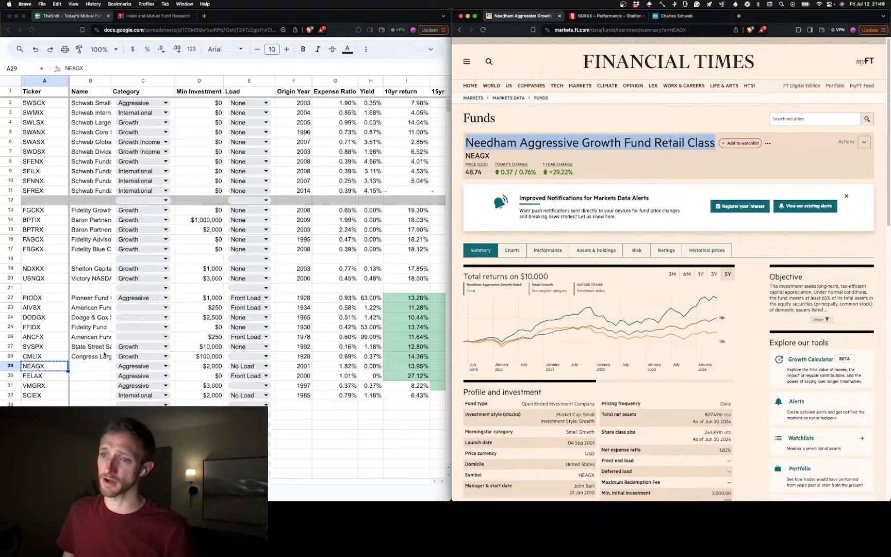
pyautogui.press('super+c')
pyautogui.click(92, 365)
pyautogui.press('super+v')
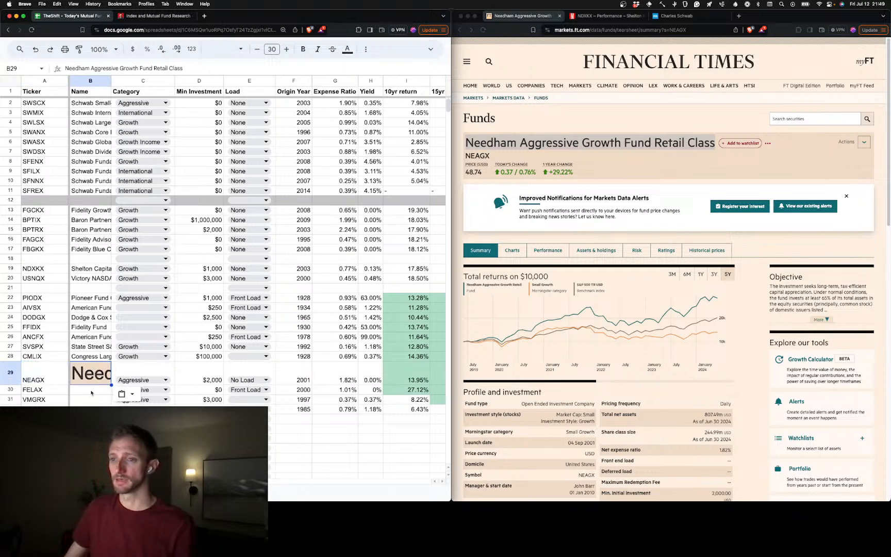
pyautogui.press('super+a')
pyautogui.doubleClick(91, 380)
pyautogui.press('super+a')
pyautogui.press('super+v')
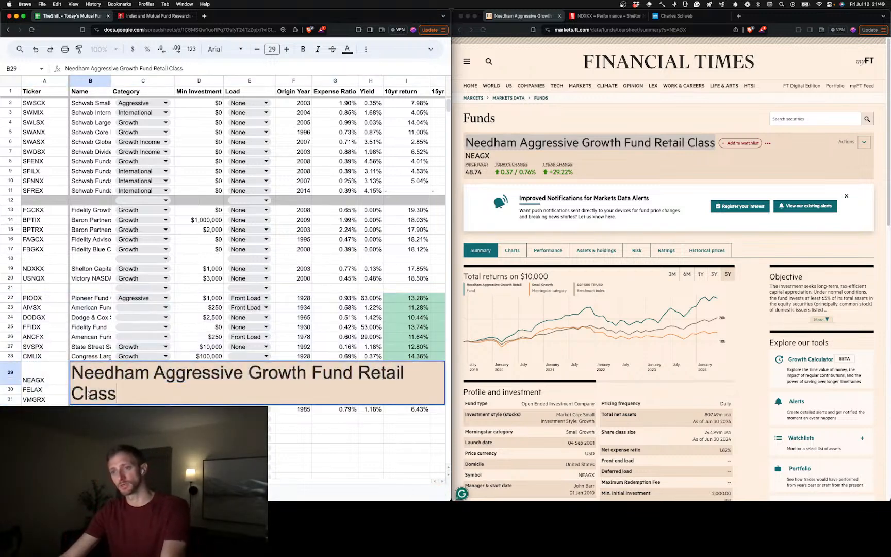
pyautogui.click(90, 417)
pyautogui.press('super+a')
pyautogui.click(91, 417)
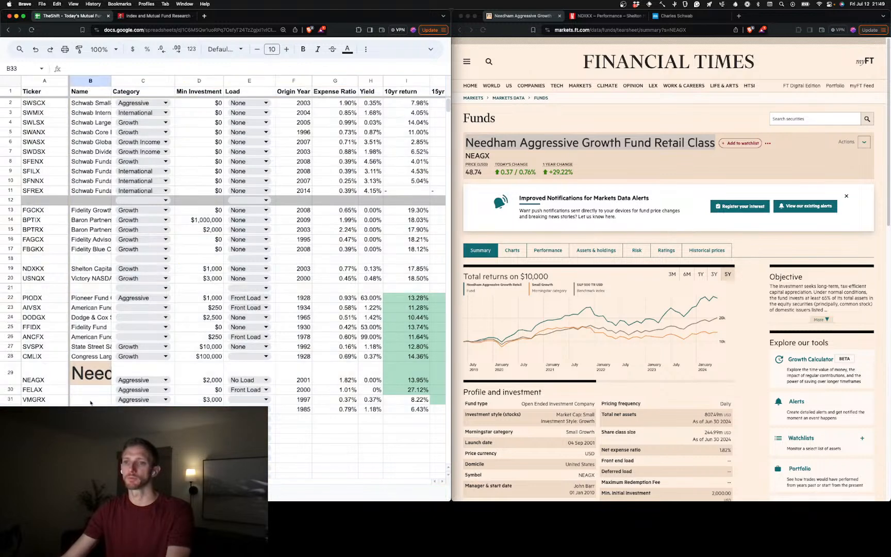
pyautogui.click(99, 381)
pyautogui.press('BackSpace')
# Enter the copied Needham Aggressive Growth Fund Retail Class name in B29 as plain text
pyautogui.doubleClick(100, 369)
pyautogui.press('super+v')
pyautogui.click(72, 386)
# Open the FELAX fund summary and copy the name Fidelity Advisor Semiconductors Fund - Class A into B30 as plain text
pyautogui.click(60, 378)
pyautogui.press('super+c')
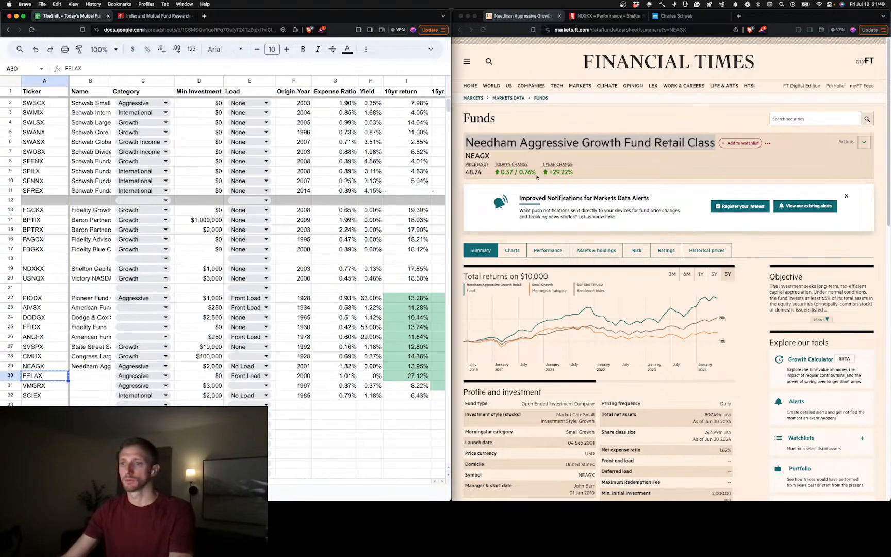
pyautogui.click(603, 30)
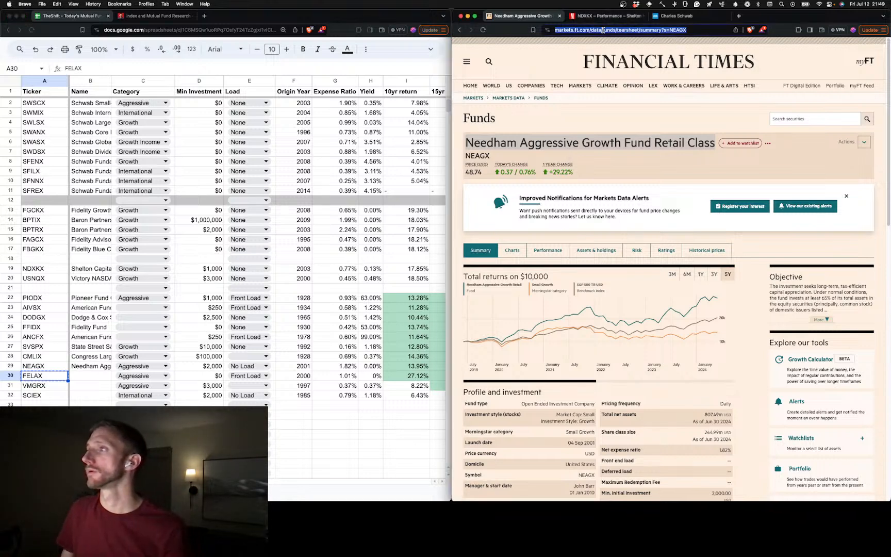
pyautogui.doubleClick(681, 29)
pyautogui.press('super+v')
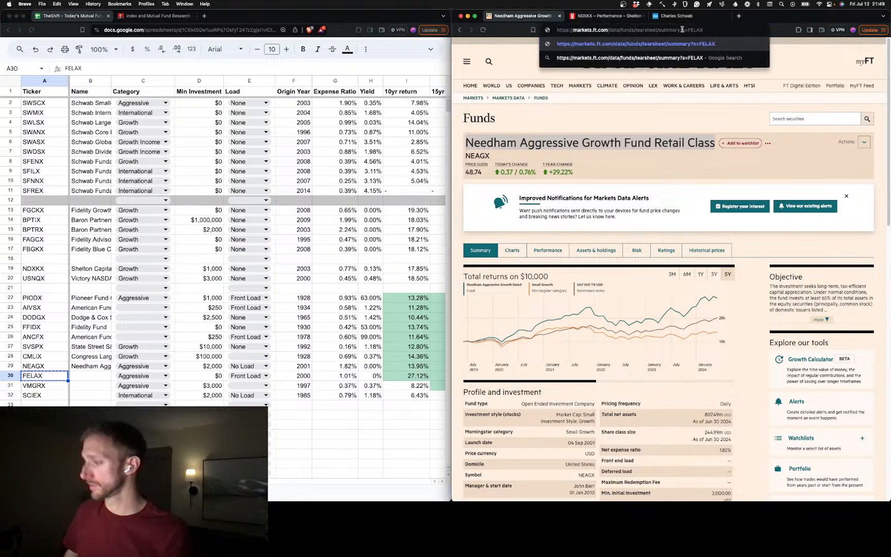
pyautogui.press('Return')
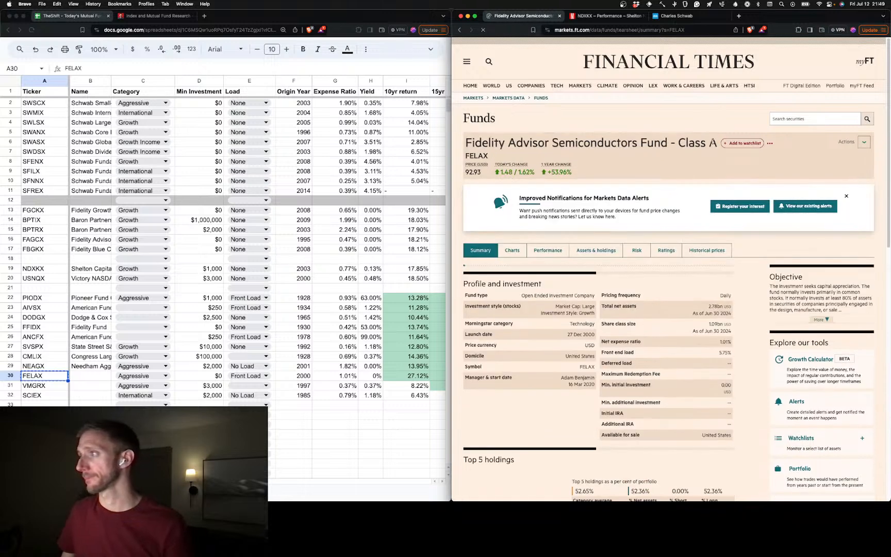
pyautogui.moveTo(715, 143); pyautogui.dragTo(467, 142)
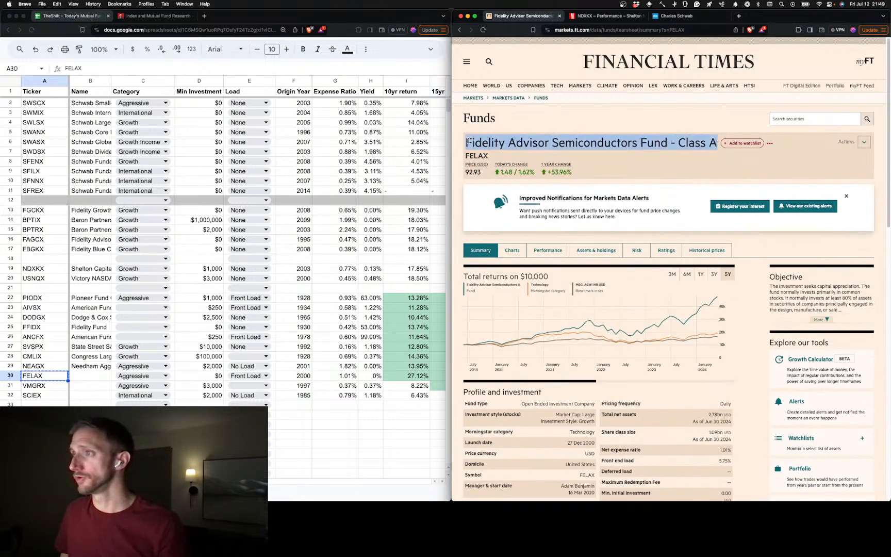
pyautogui.click(86, 377)
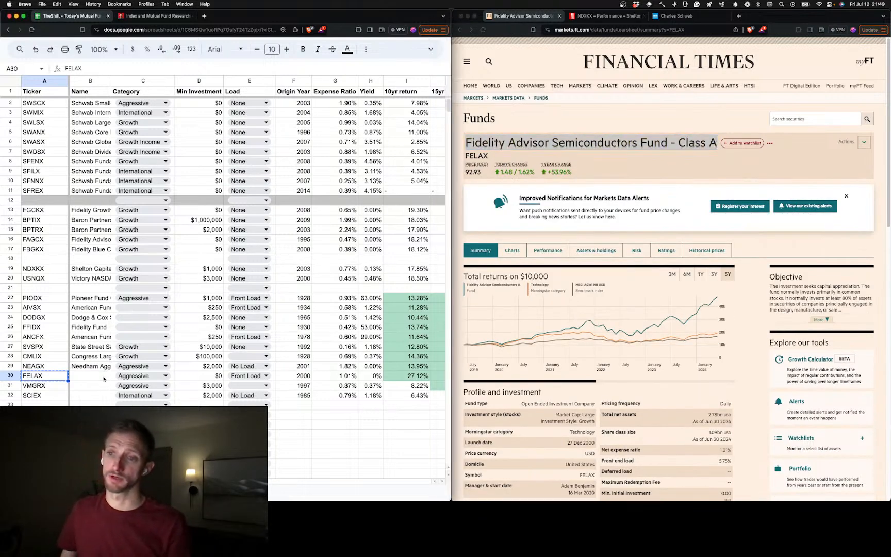
pyautogui.press('super+v')
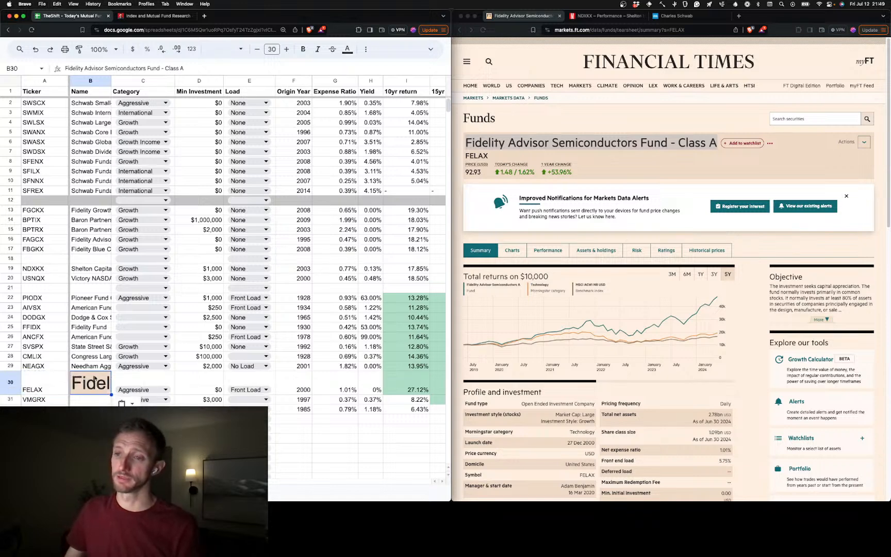
pyautogui.press('super+z')
pyautogui.doubleClick(95, 378)
pyautogui.press('super+v')
pyautogui.click(78, 386)
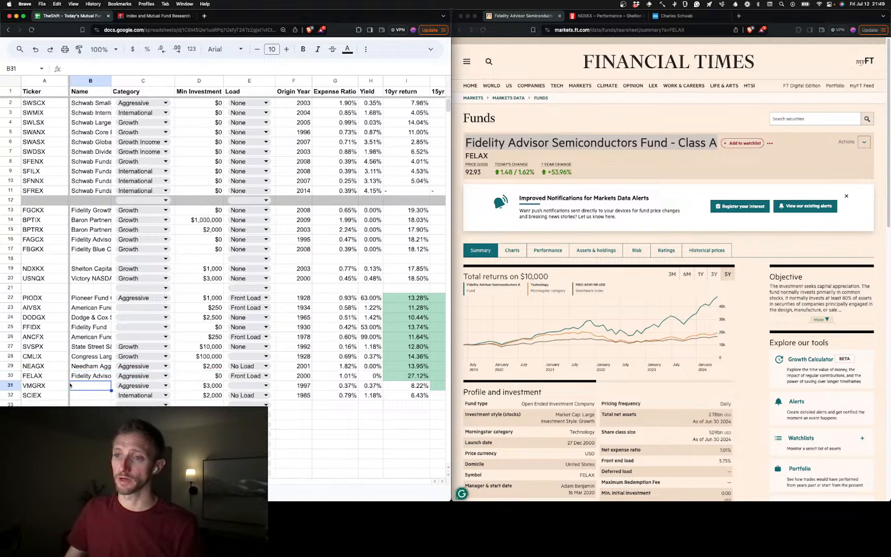
# Open the VMGRX fund summary and copy the name Vanguard Mid-Cap Growth Fund Investor Shares
pyautogui.press('Left')
pyautogui.press('super+c')
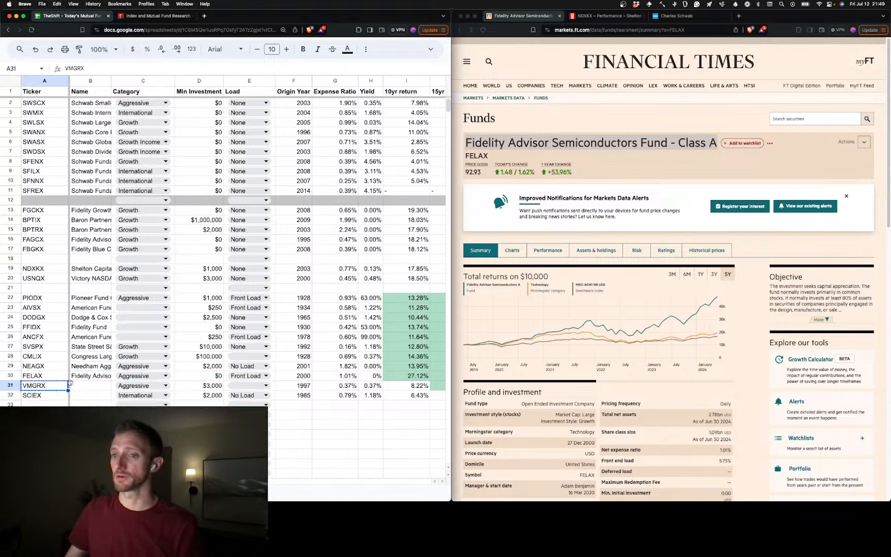
pyautogui.click(660, 32)
pyautogui.doubleClick(693, 30)
pyautogui.press('super+v')
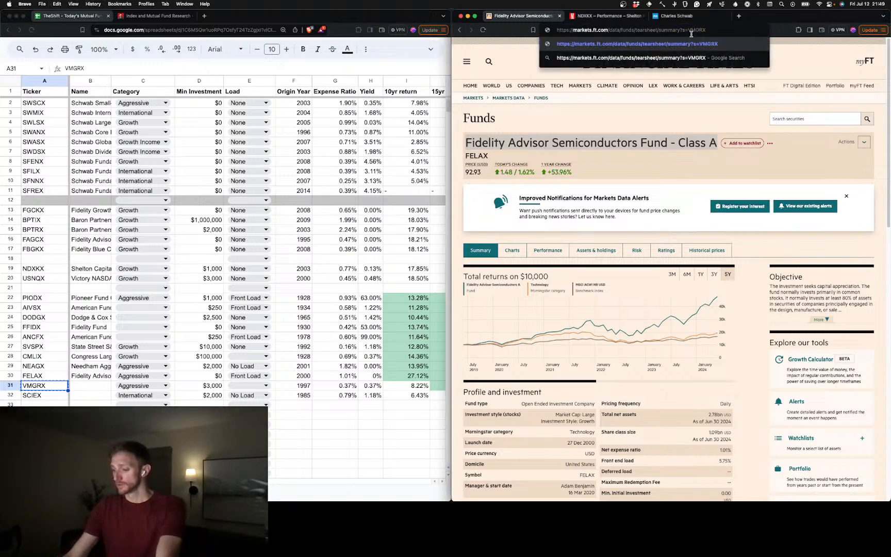
pyautogui.press('Return')
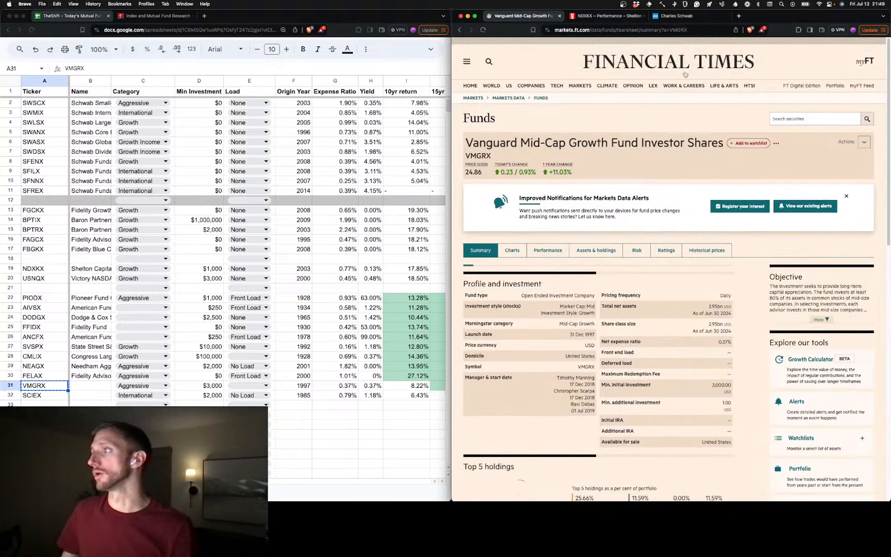
pyautogui.moveTo(724, 144); pyautogui.dragTo(461, 148)
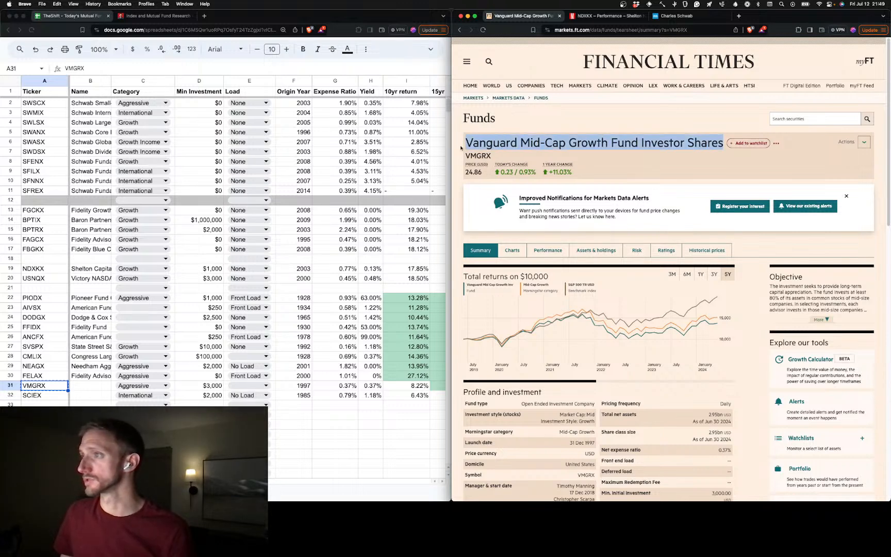
pyautogui.click(95, 390)
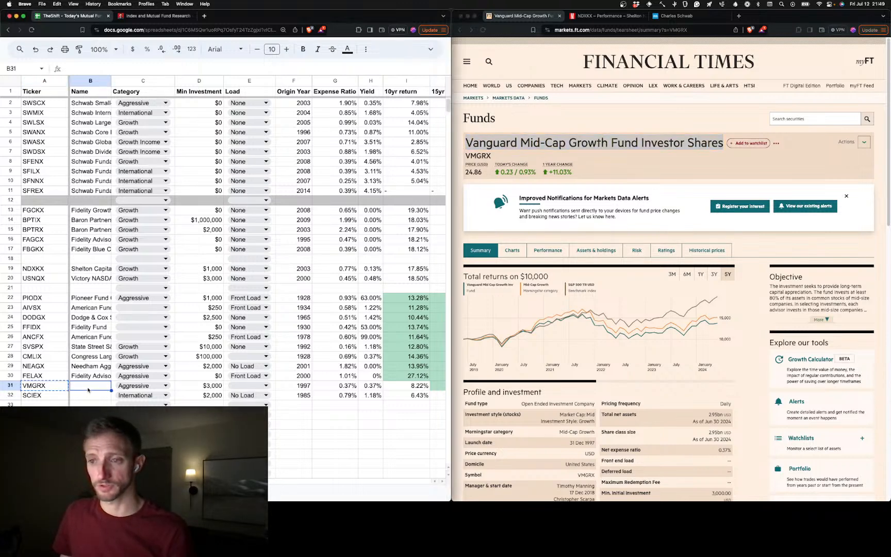
pyautogui.press('super+v')
pyautogui.press('Return')
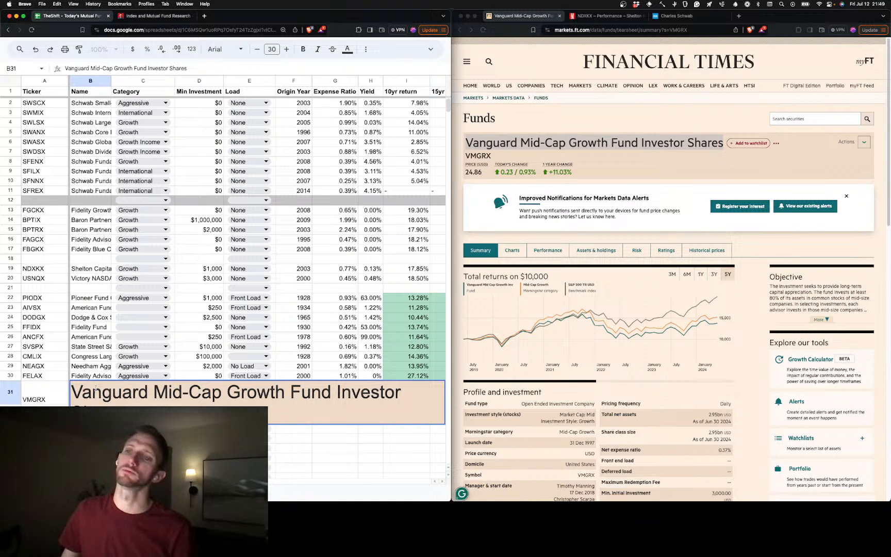
pyautogui.press('Return')
pyautogui.press('Up')
pyautogui.press('super+z')
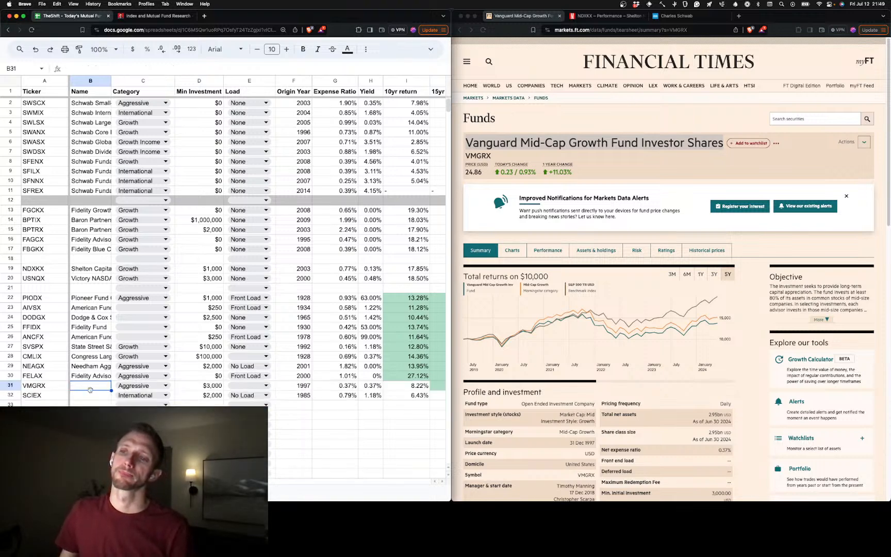
# Enter the copied Vanguard Mid-Cap Growth Fund Investor Shares name in B31 as plain text
pyautogui.press('Return')
pyautogui.press('super+v')
pyautogui.press('Return')
# Open the SCIEX fund summary and copy the name Hartford Schroders International Stock Fund Class I into B32 as plain text
pyautogui.press('Left')
pyautogui.press('super+c')
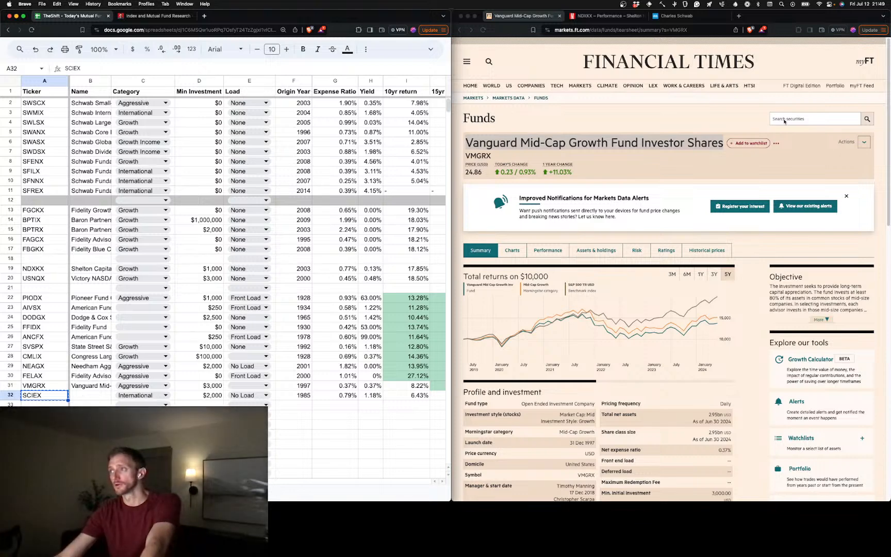
pyautogui.click(705, 24)
pyautogui.doubleClick(677, 31)
pyautogui.press('super+v')
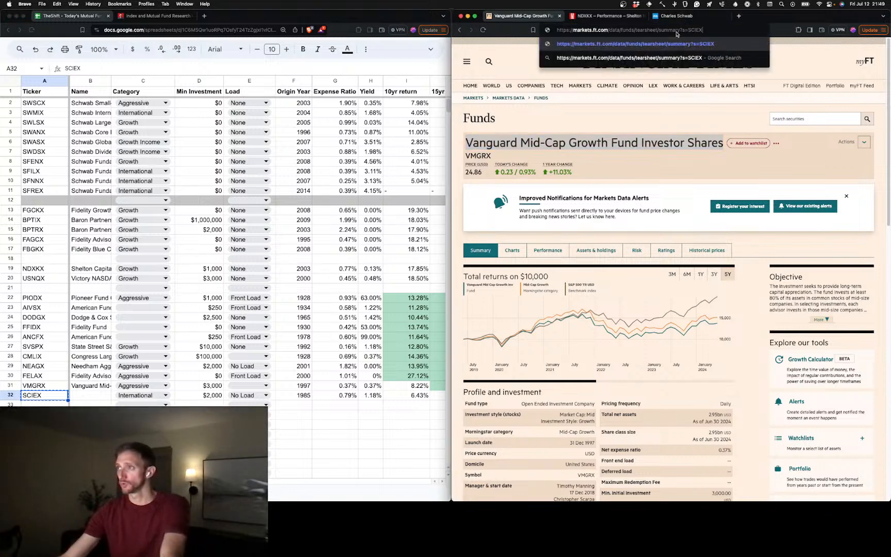
pyautogui.press('Return')
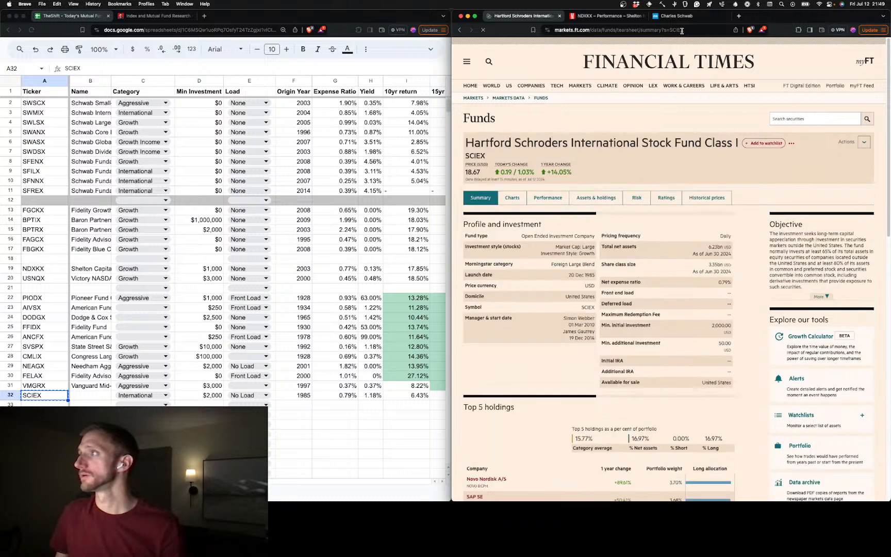
pyautogui.doubleClick(669, 31)
pyautogui.moveTo(739, 143); pyautogui.dragTo(467, 144)
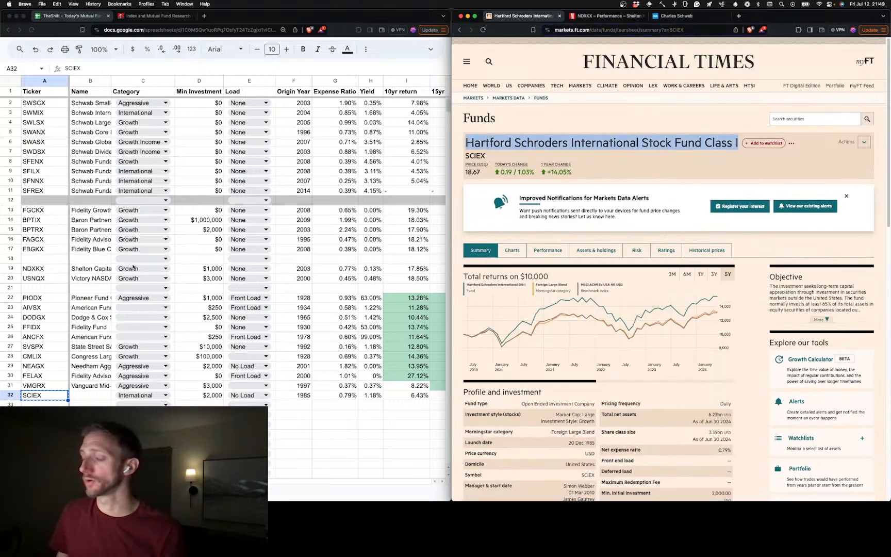
pyautogui.click(90, 395)
pyautogui.press('super+v')
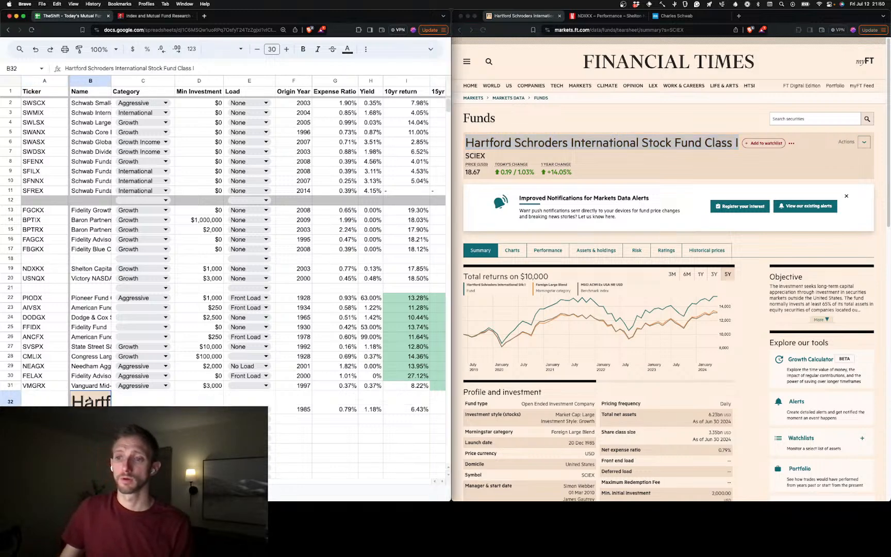
pyautogui.press('super+z')
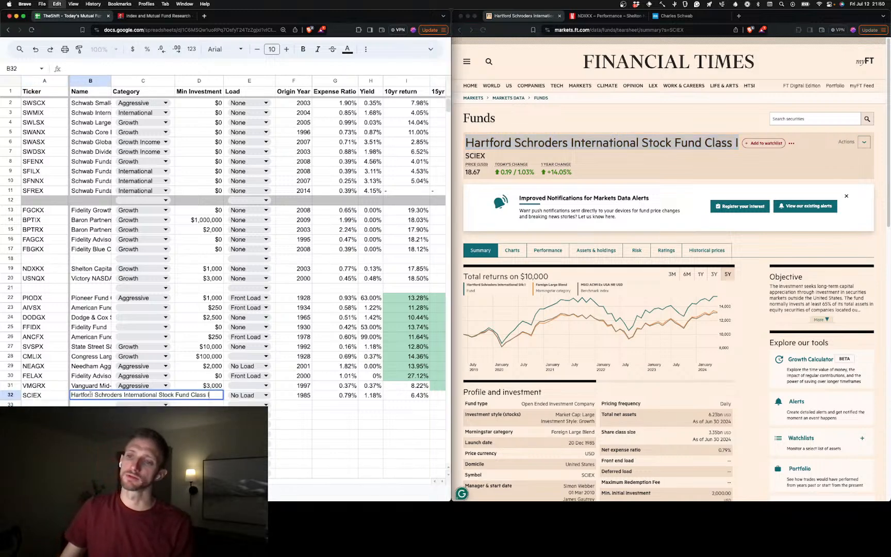
pyautogui.click(93, 298)
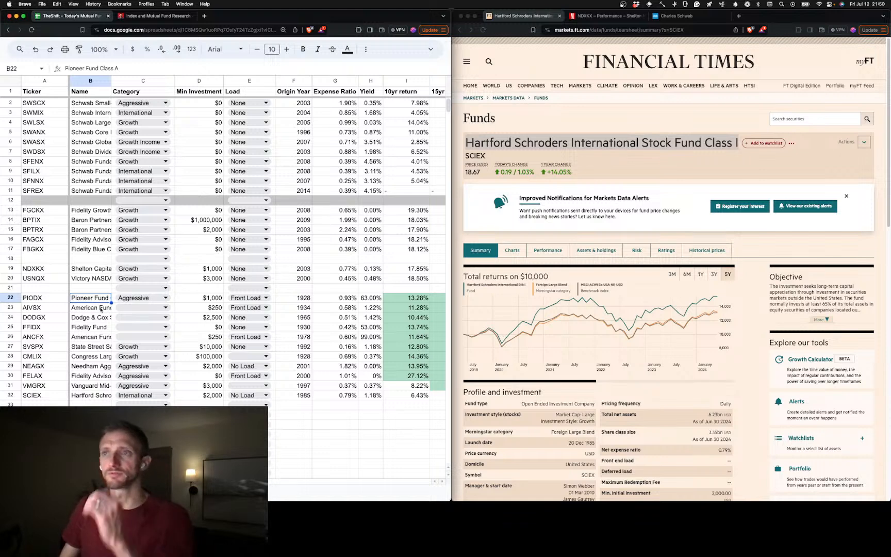
# Check the fund names below PIODX and move the SVSPX row to row 46, one blank row below WMICX
pyautogui.click(101, 307)
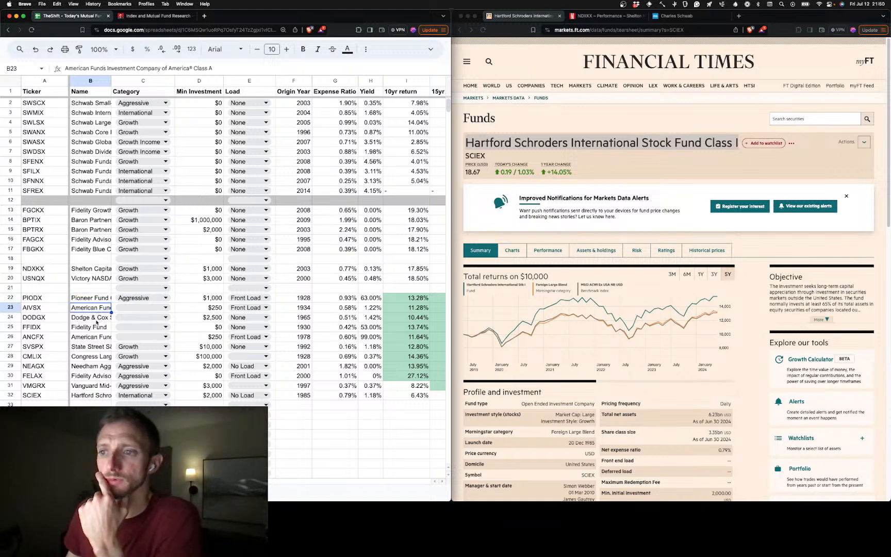
pyautogui.click(97, 318)
pyautogui.click(97, 326)
pyautogui.click(96, 337)
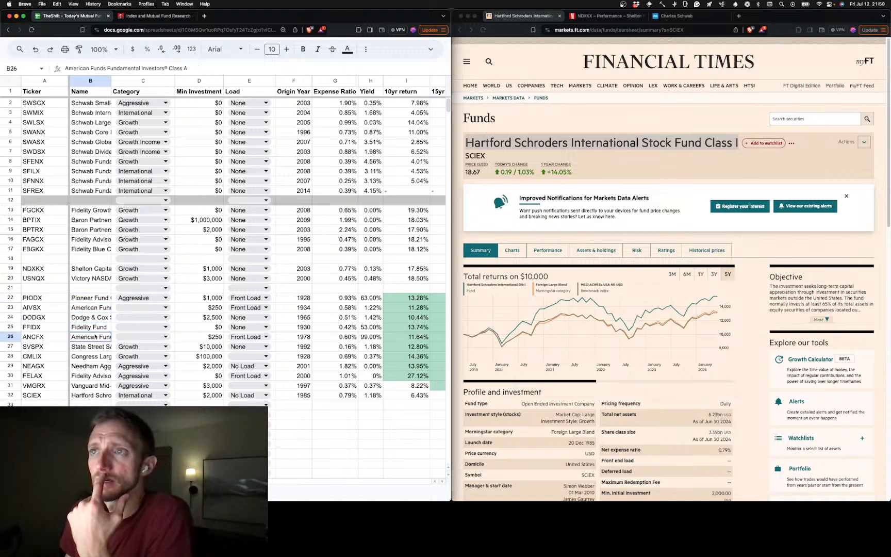
pyautogui.click(87, 346)
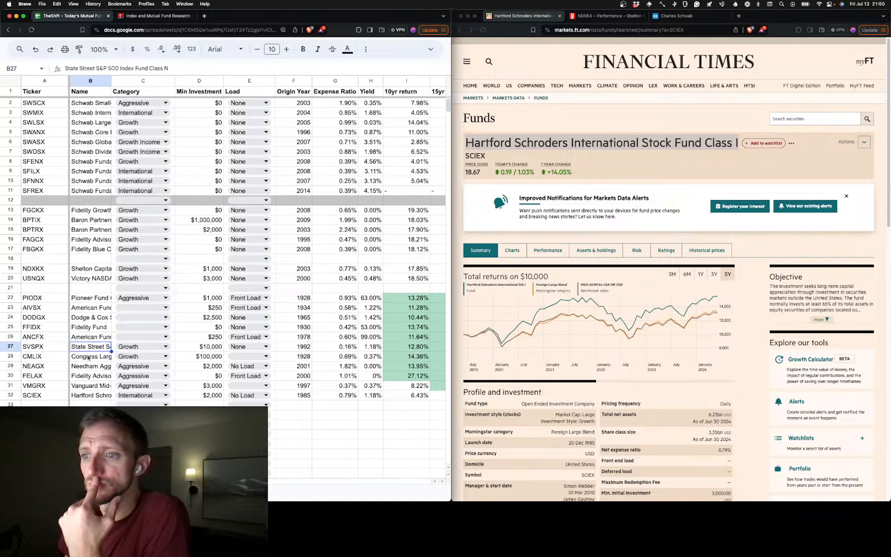
pyautogui.click(11, 347)
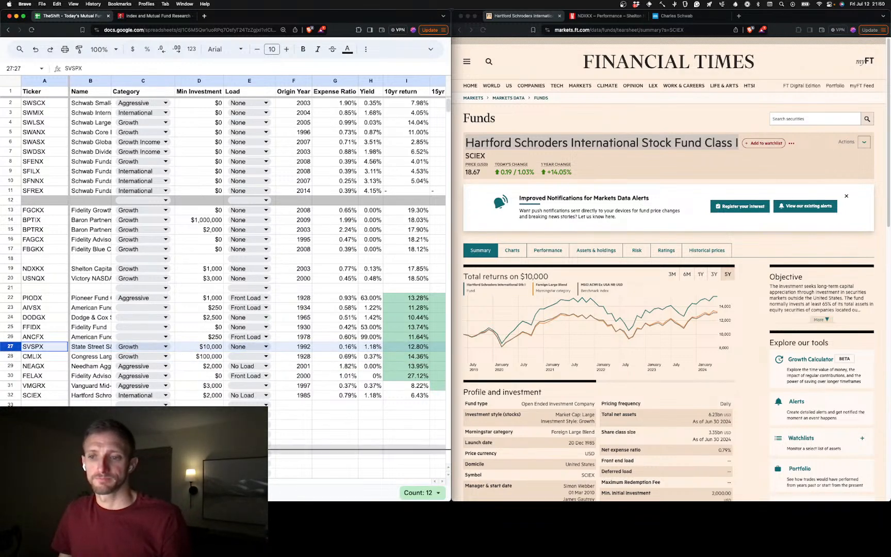
pyautogui.scroll(-3, 355, 309)
pyautogui.moveTo(19, 460); pyautogui.dragTo(18, 272)
pyautogui.scroll(8, 25, 278)
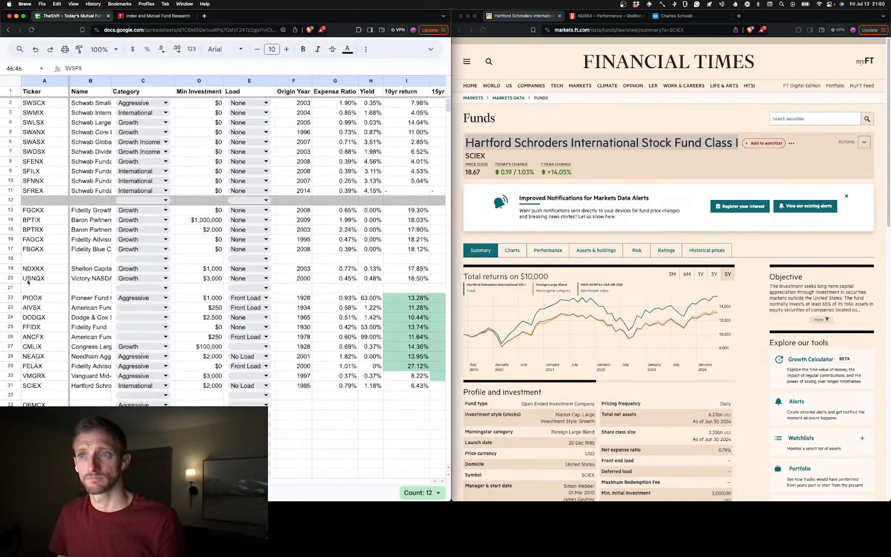
pyautogui.scroll(-6, 28, 283)
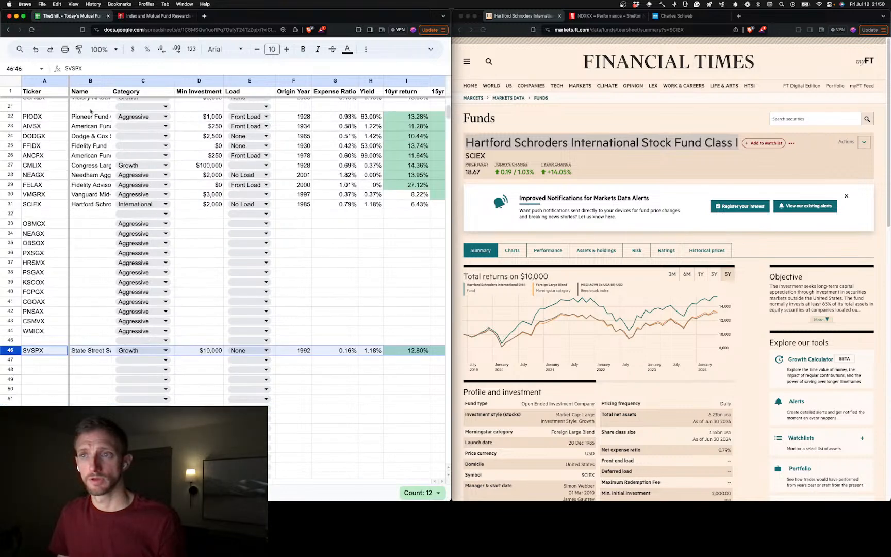
pyautogui.scroll(1, 93, 118)
pyautogui.click(93, 103)
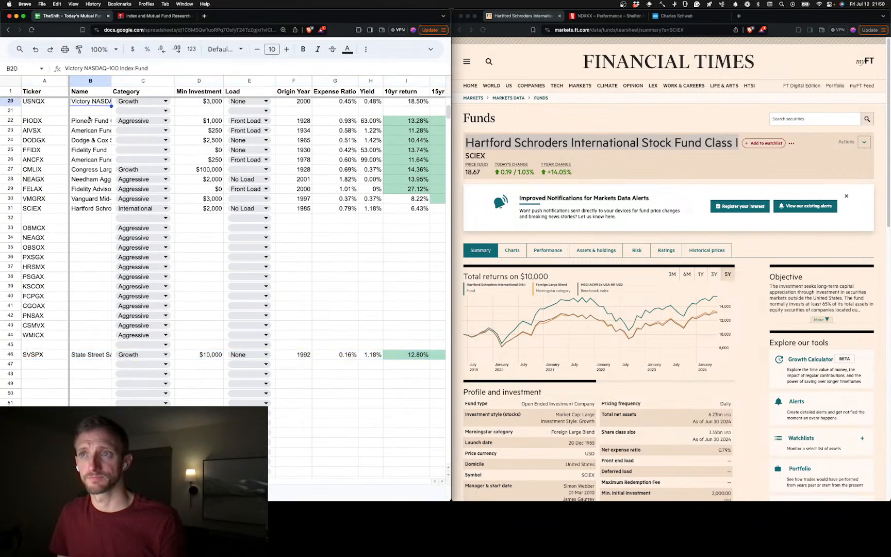
# Move the SVSPX row from row 46 back up between the NDXKX and USNQX rows
pyautogui.click(11, 354)
pyautogui.moveTo(11, 354); pyautogui.dragTo(31, 281)
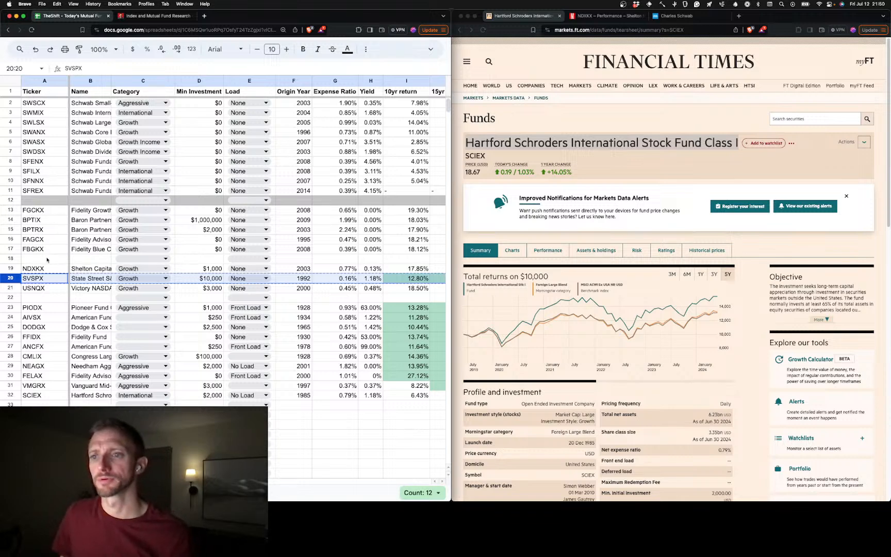
pyautogui.click(47, 260)
pyautogui.scroll(-2, 42, 273)
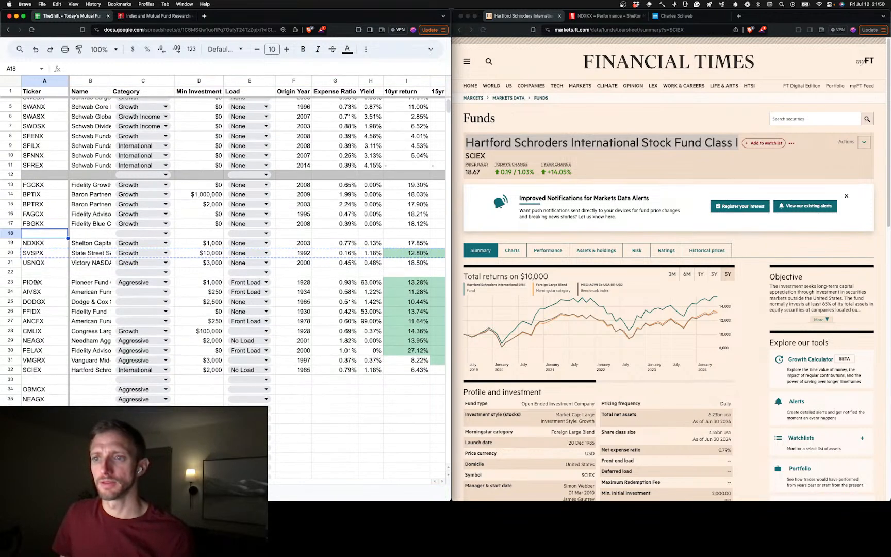
pyautogui.moveTo(8, 286); pyautogui.dragTo(23, 368)
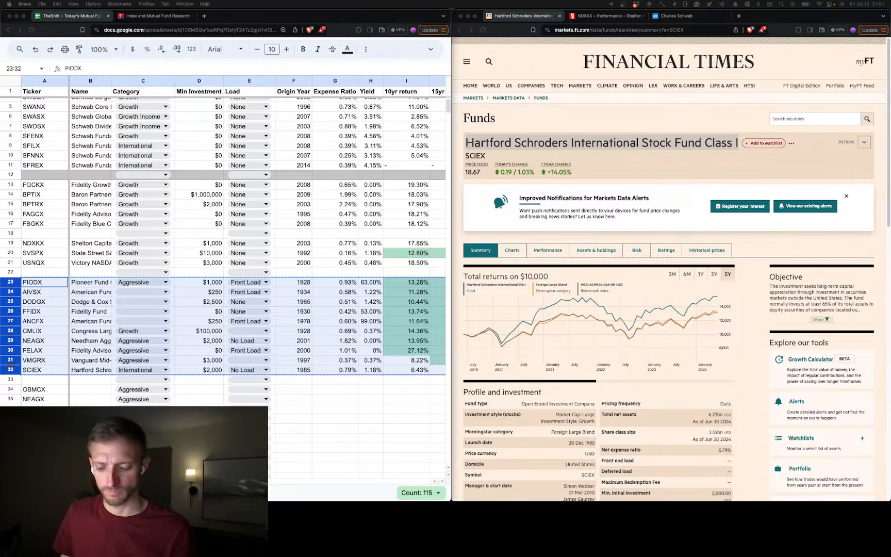
pyautogui.hotkey('ctrl', 'Up')
pyautogui.hotkey('ctrl', 'Up')
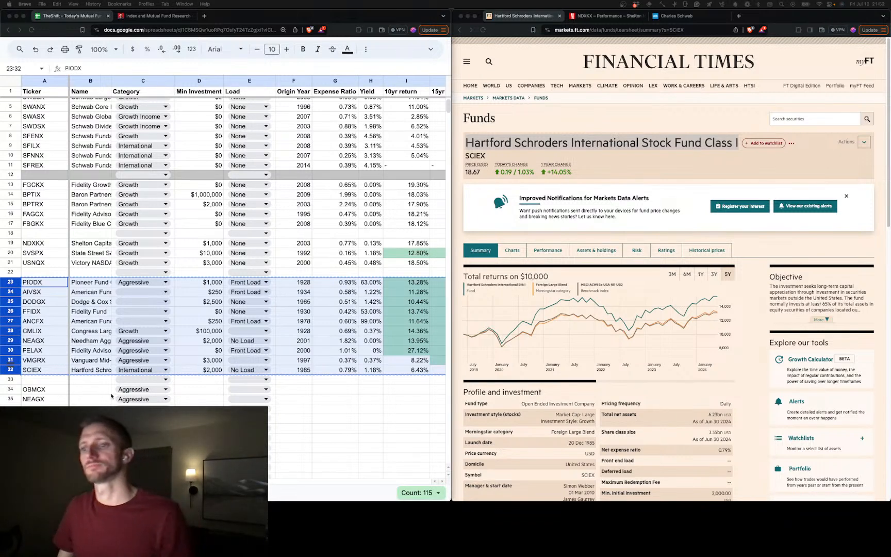
# Copy the OBMCX ticker from A34 and open that fund's performance page on Morningstar
pyautogui.click(42, 389)
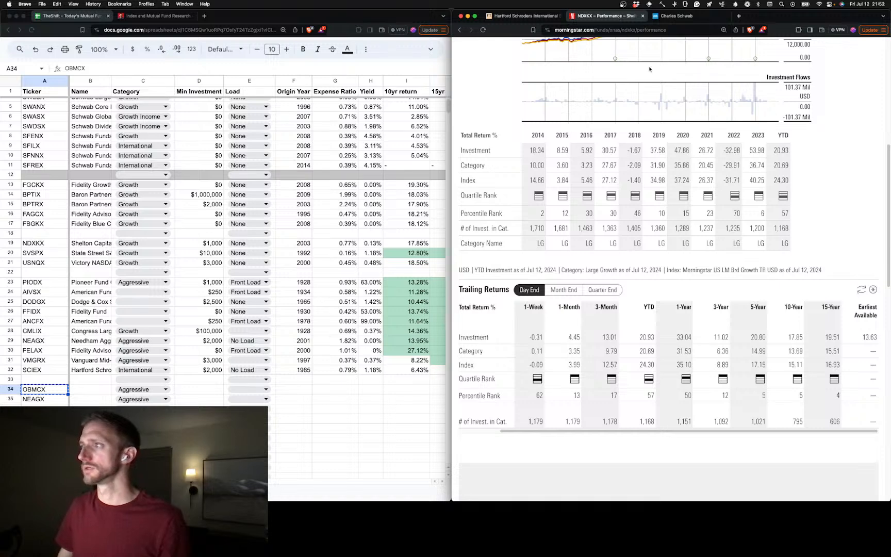
pyautogui.doubleClick(626, 30)
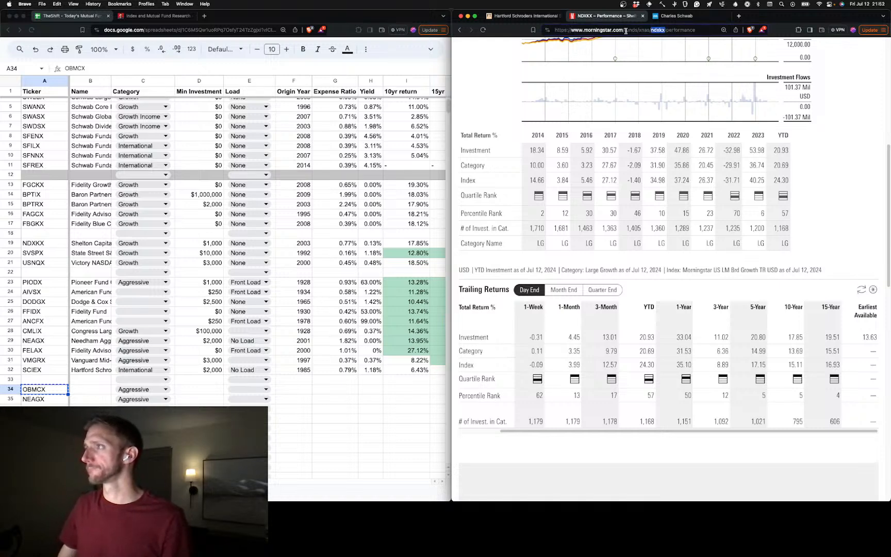
pyautogui.write('OBMCX')
pyautogui.press('Return')
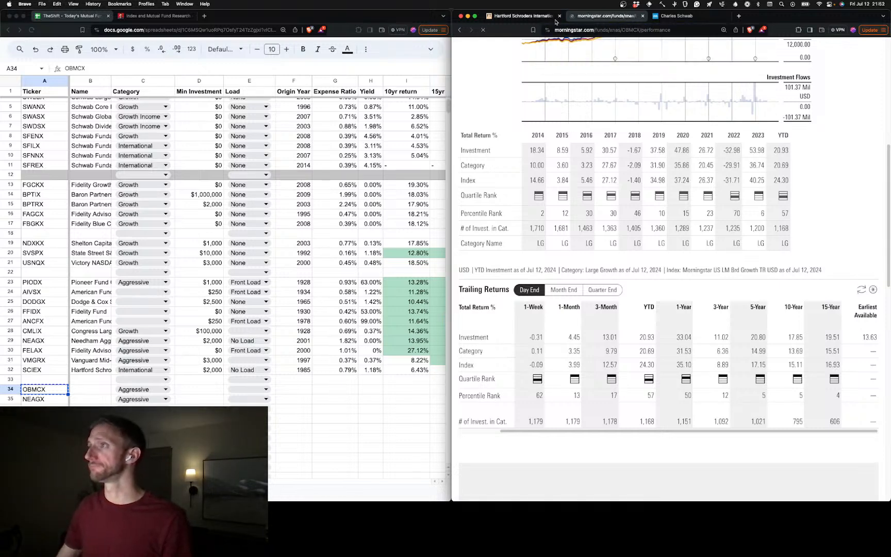
# Open the OBMCX summary on the Financial Times site and copy the name Oberweis Micro-Cap Fund into B34 as plain text
pyautogui.click(523, 16)
pyautogui.doubleClick(680, 30)
pyautogui.write('OBMCX')
pyautogui.press('Return')
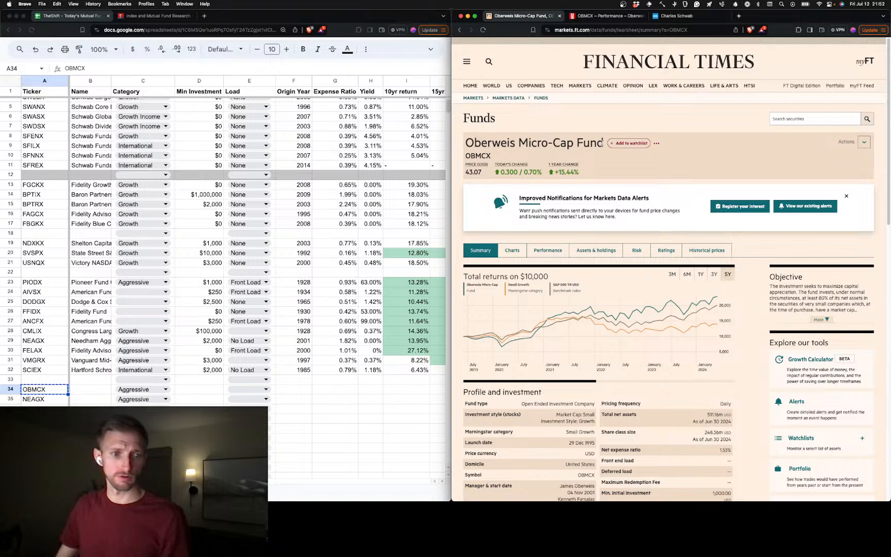
pyautogui.moveTo(602, 143); pyautogui.dragTo(465, 142)
pyautogui.press('super+c')
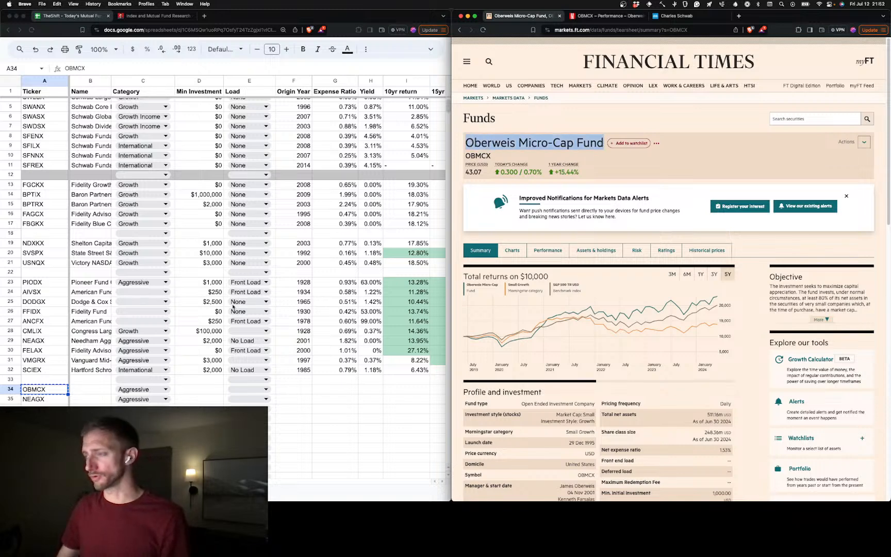
pyautogui.click(91, 389)
pyautogui.press('super+v')
pyautogui.press('super+z')
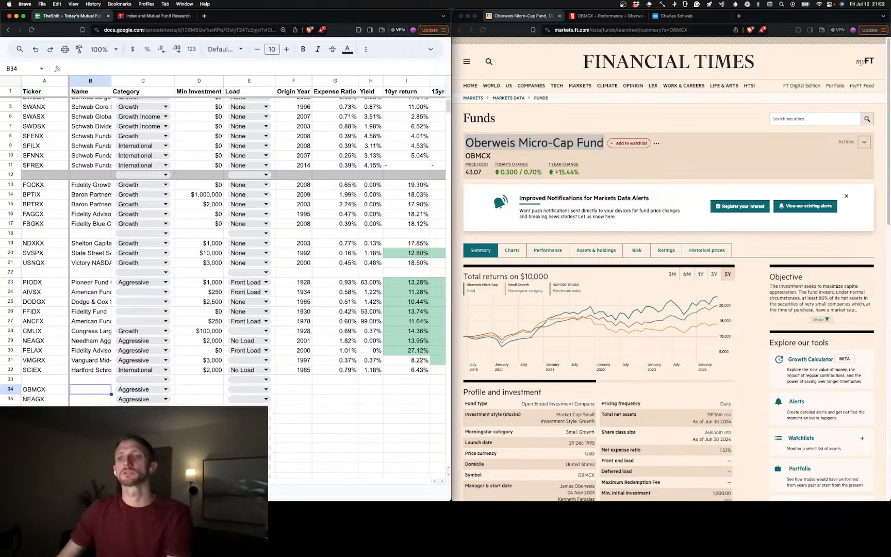
pyautogui.press('super+shift+v')
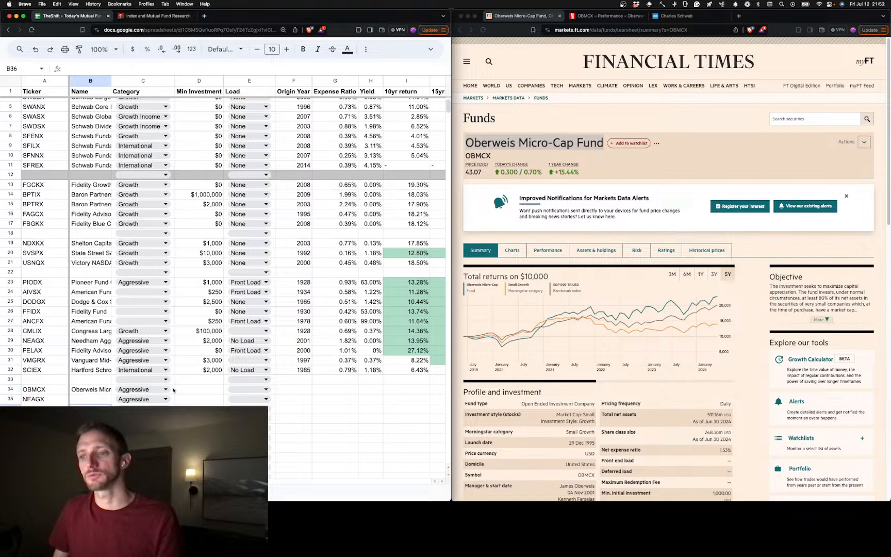
# Set the OBMCX minimum investment to $1,000 and its load to None
pyautogui.click(200, 390)
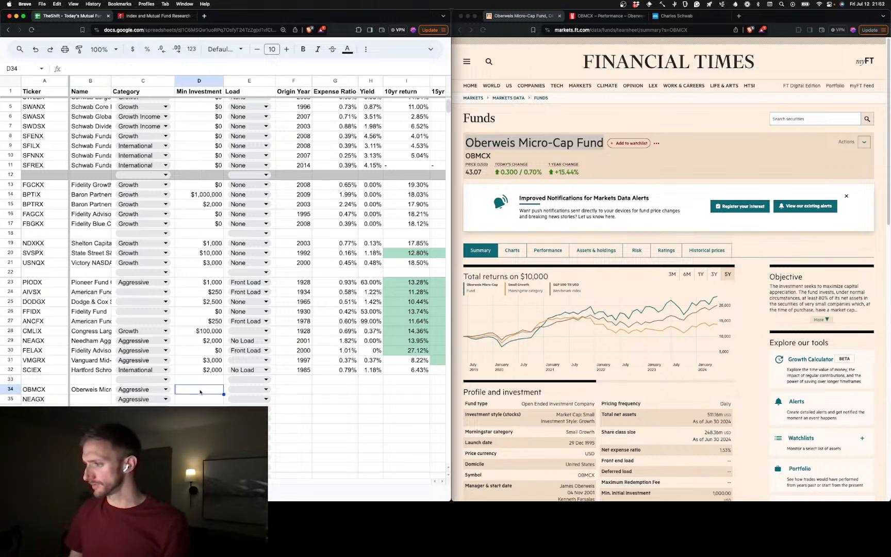
pyautogui.write('1000')
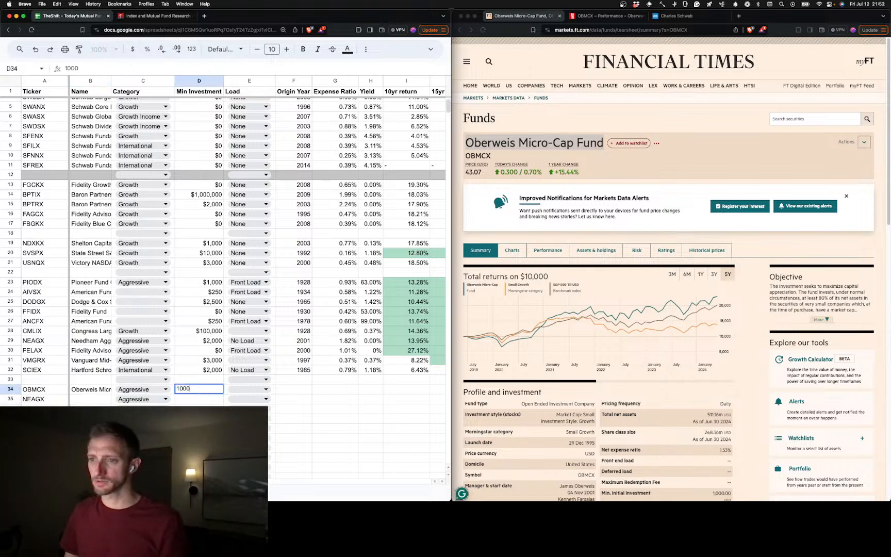
pyautogui.press('Tab')
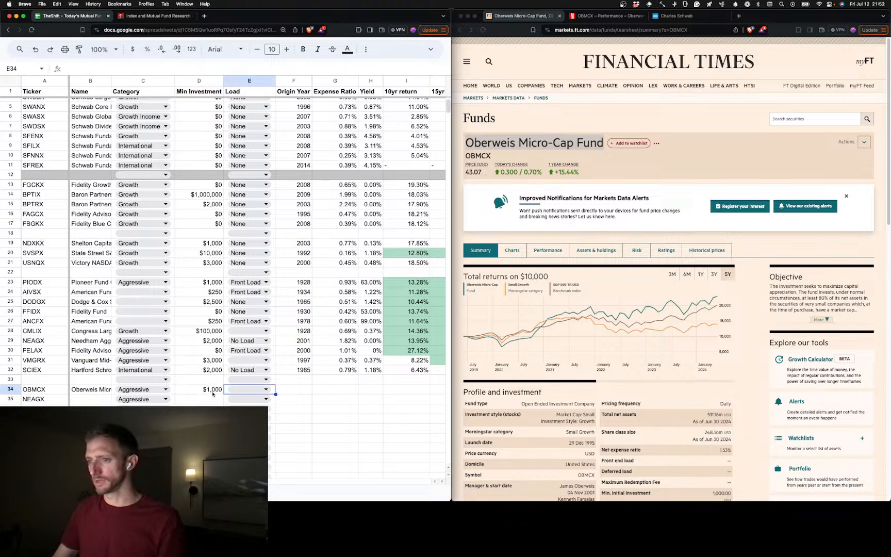
pyautogui.click(246, 390)
pyautogui.click(280, 446)
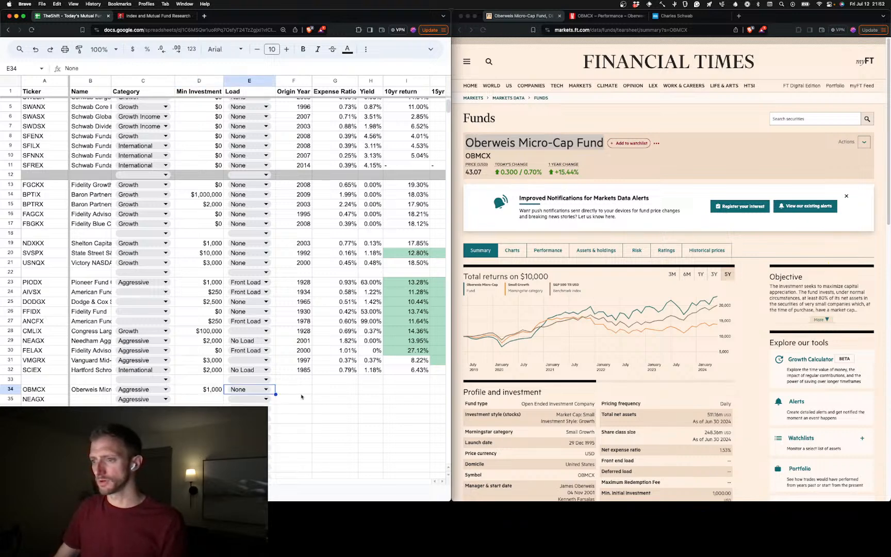
# Enter 1995 as the OBMCX origin year and 1.53% as its expense ratio
pyautogui.click(305, 390)
pyautogui.write('10995')
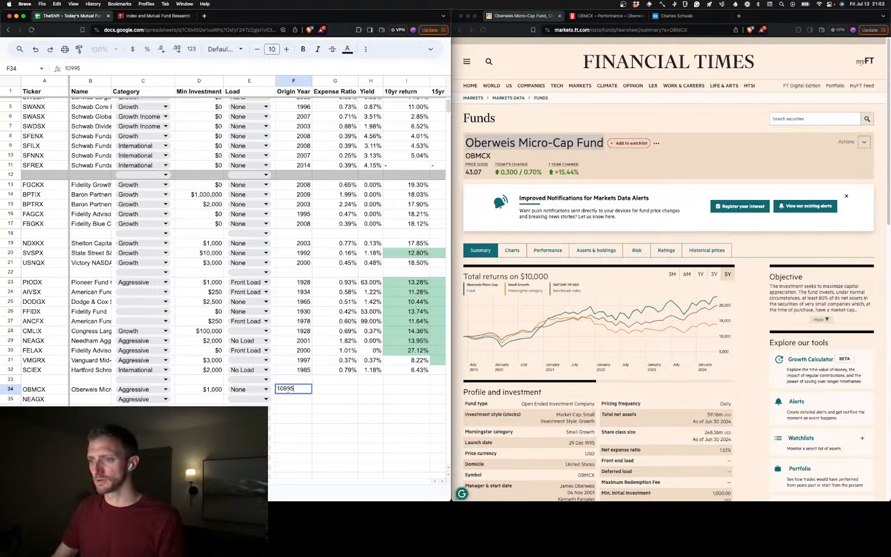
pyautogui.press('Delete')
pyautogui.click(315, 390)
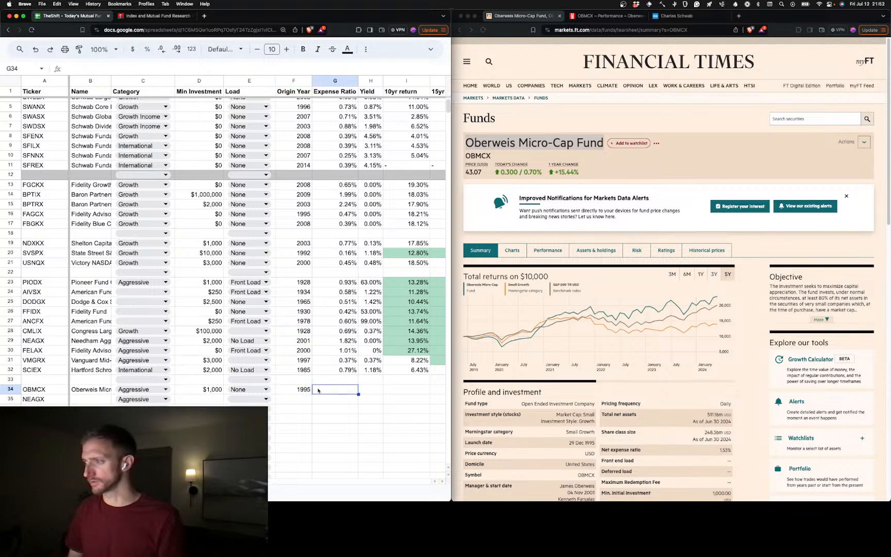
pyautogui.write('1.53')
pyautogui.press('Tab')
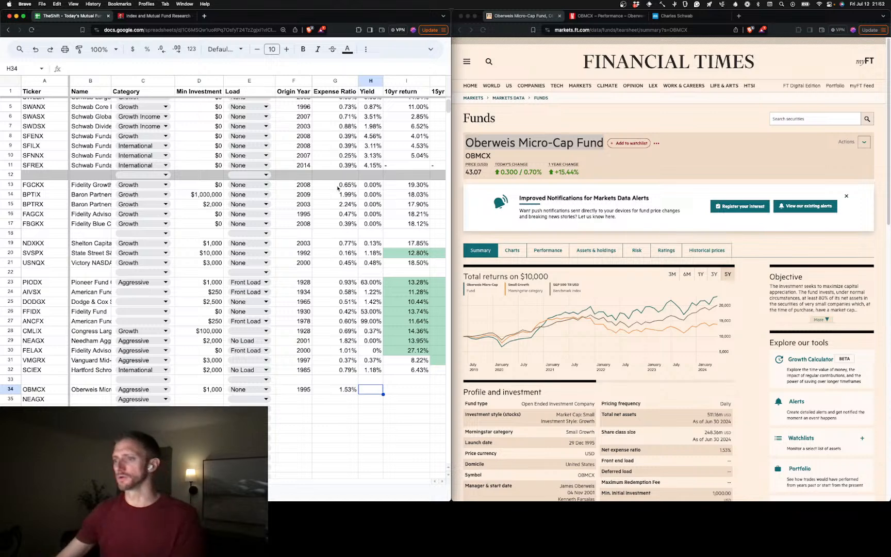
# Enter the date 07/12/2024 in P34 and paste the OBMCX Financial Times summary URL into its Source 2 cell
pyautogui.hscroll(5, 382, 404)
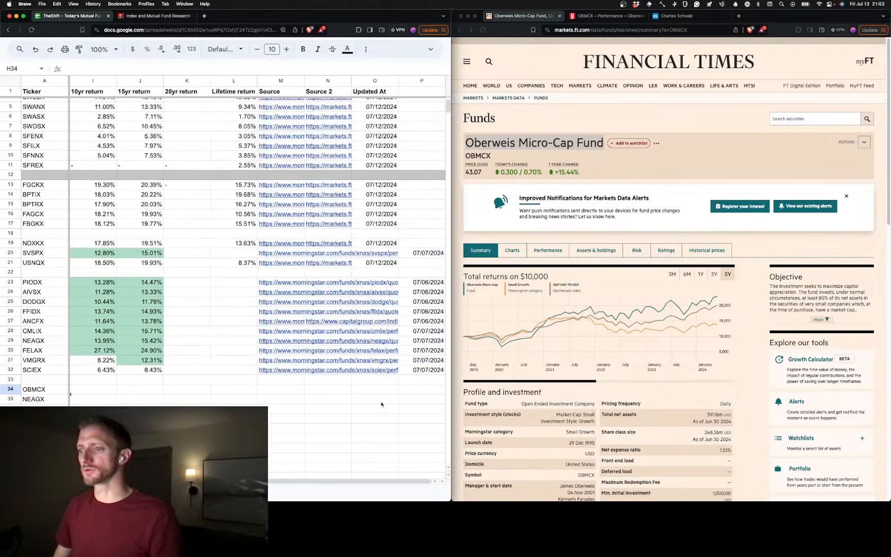
pyautogui.click(422, 389)
pyautogui.write('07/12/2024')
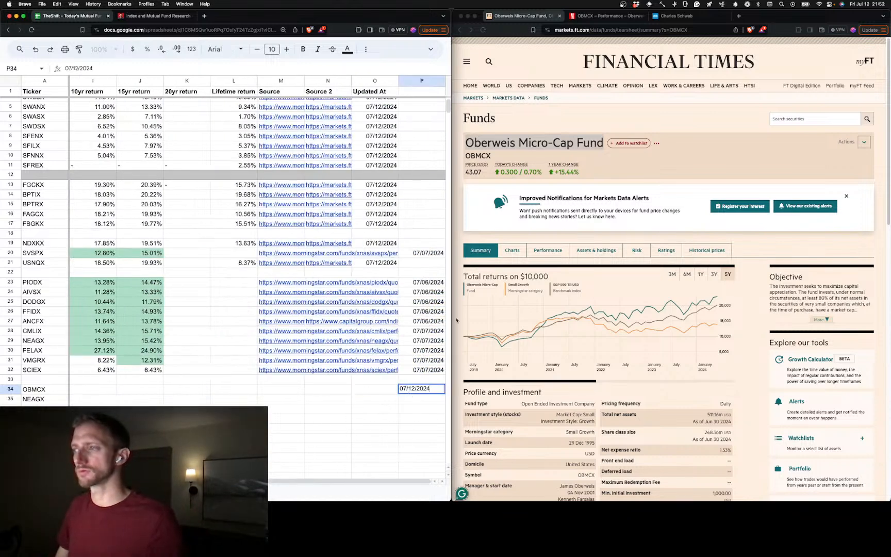
pyautogui.click(609, 31)
pyautogui.press('super+c')
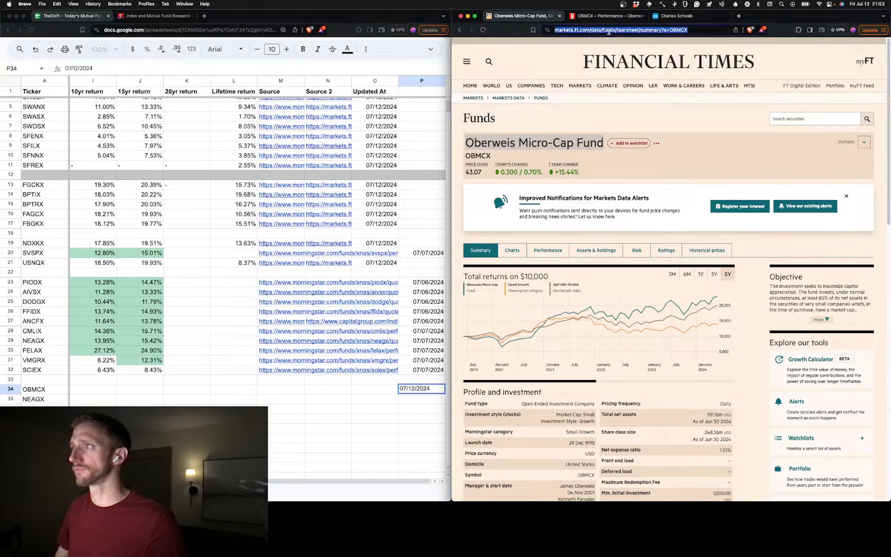
pyautogui.click(374, 391)
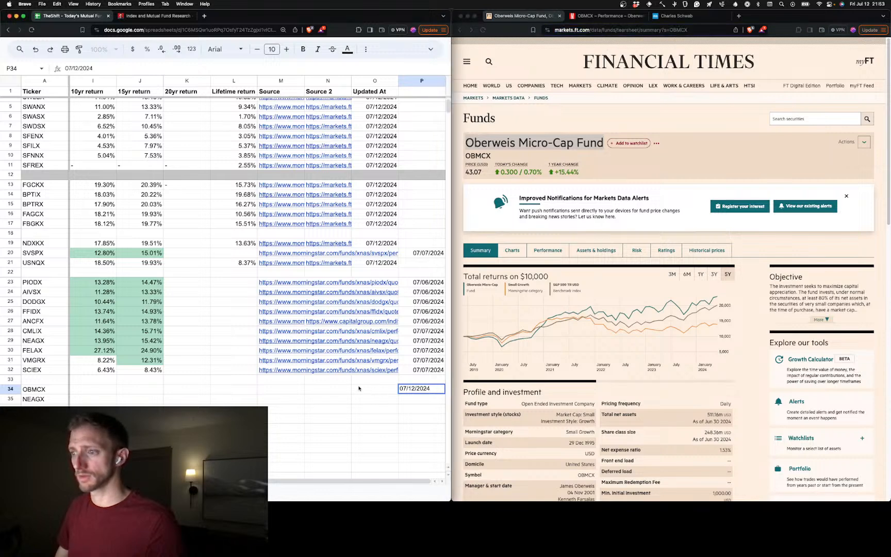
pyautogui.click(340, 391)
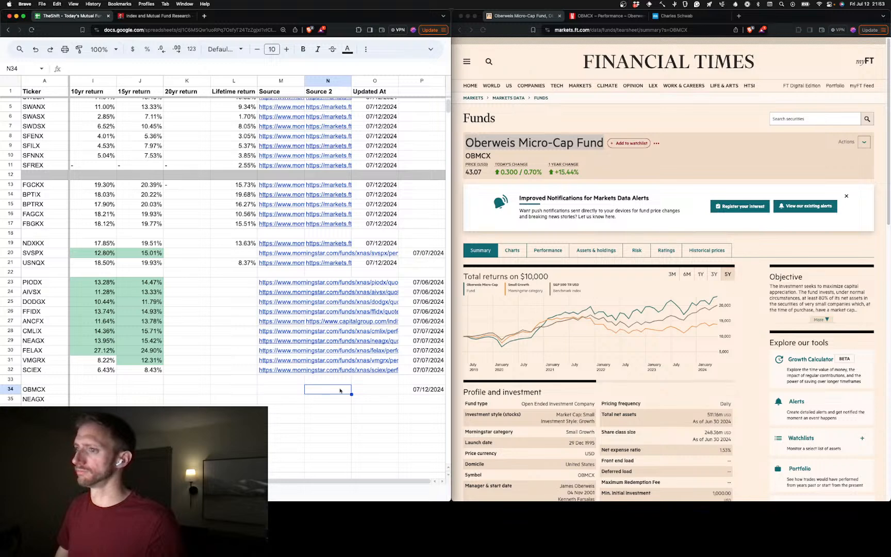
pyautogui.press('super+v')
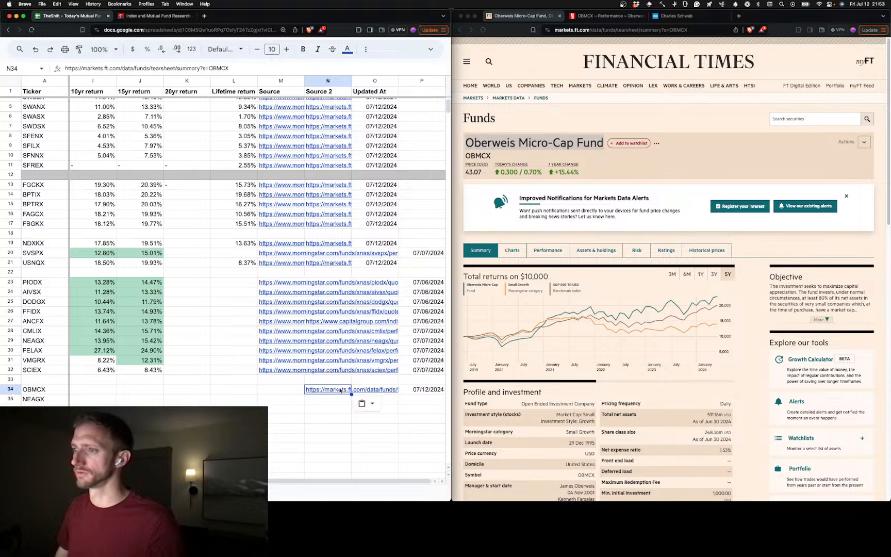
# Move the dates in P23:P34 one column over into the Updated At column, starting at O23
pyautogui.moveTo(418, 282); pyautogui.dragTo(414, 390)
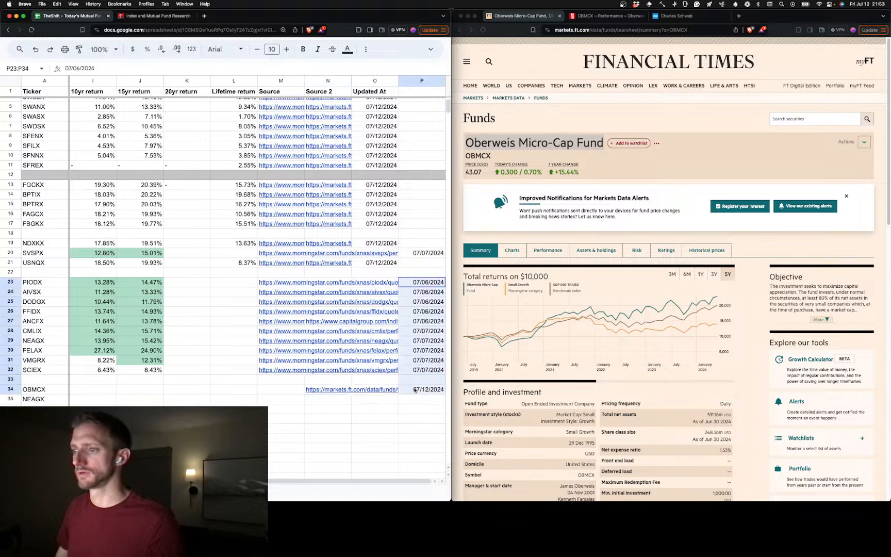
pyautogui.click(381, 284)
pyautogui.press('super+f')
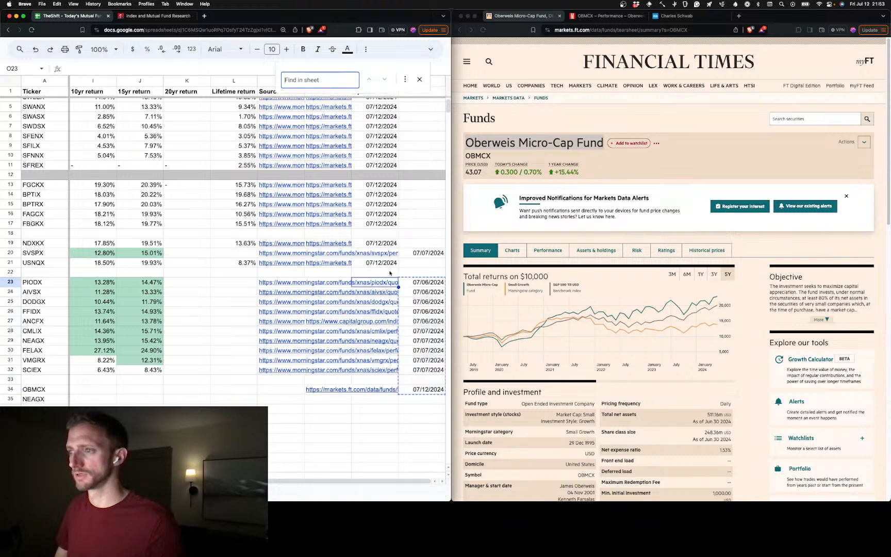
pyautogui.click(425, 283)
pyautogui.keyDown('shift'); pyautogui.click(423, 390); pyautogui.keyUp('shift')
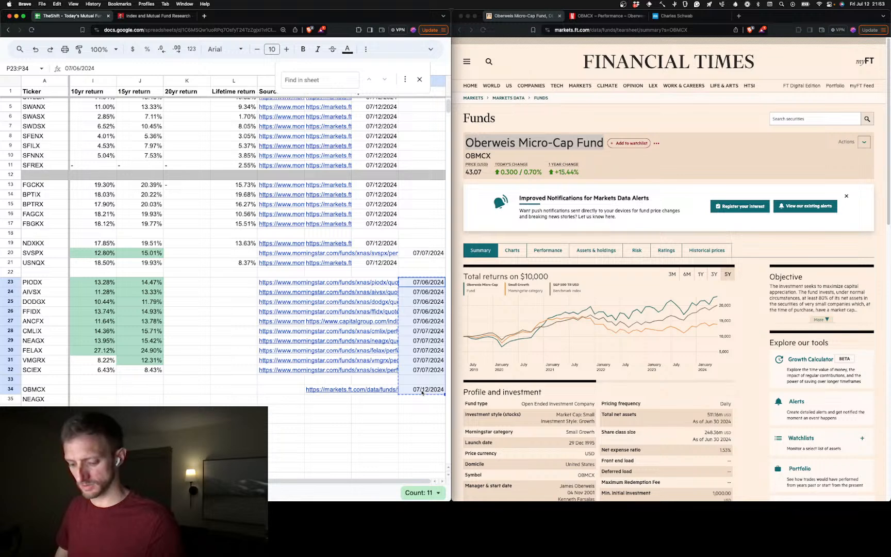
pyautogui.click(373, 283)
pyautogui.press('cmd+v')
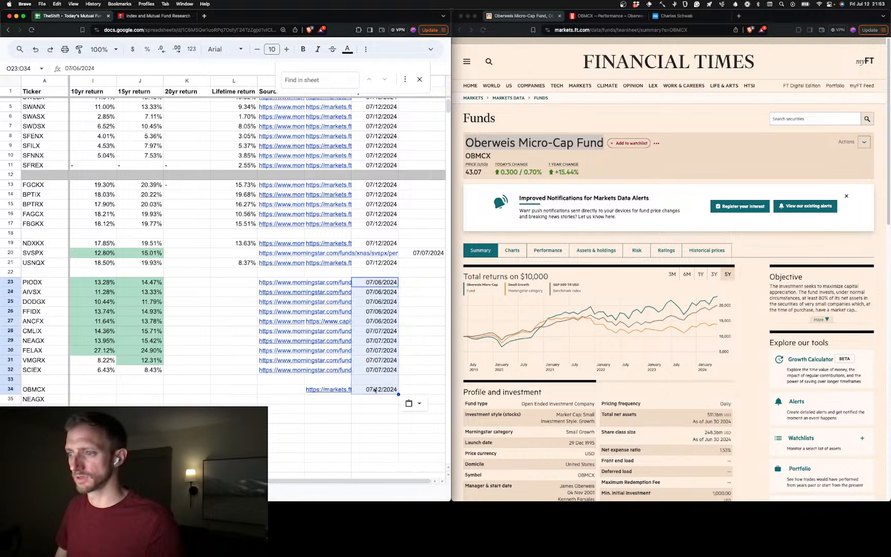
# Move the SVSPX date from P20 into its Updated At cell, O20
pyautogui.click(429, 253)
pyautogui.press('cmd+x')
pyautogui.click(374, 253)
pyautogui.press('cmd+v')
# Delete the emptied column P beside the Updated At column
pyautogui.click(419, 312)
pyautogui.scroll(2, 436, 116)
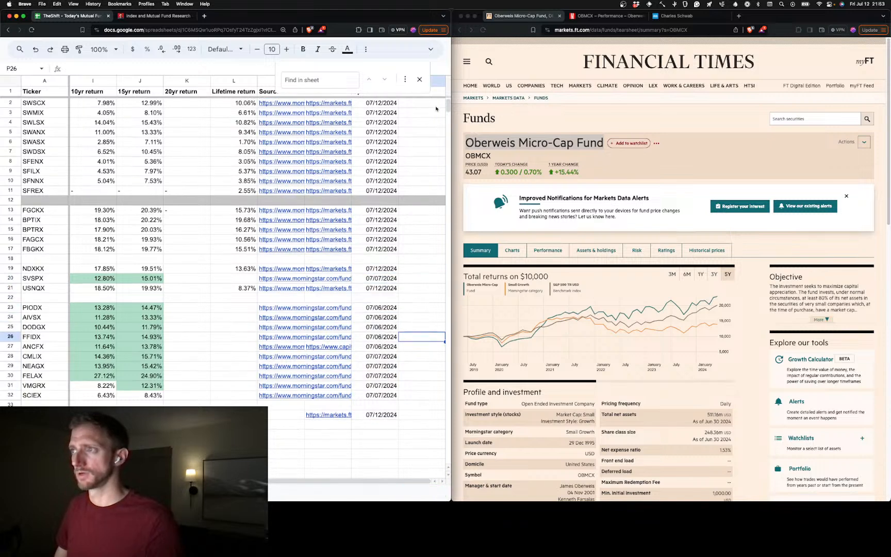
pyautogui.click(439, 85)
pyautogui.click(438, 84)
pyautogui.click(437, 84)
pyautogui.click(436, 84)
pyautogui.click(434, 84)
pyautogui.click(434, 83)
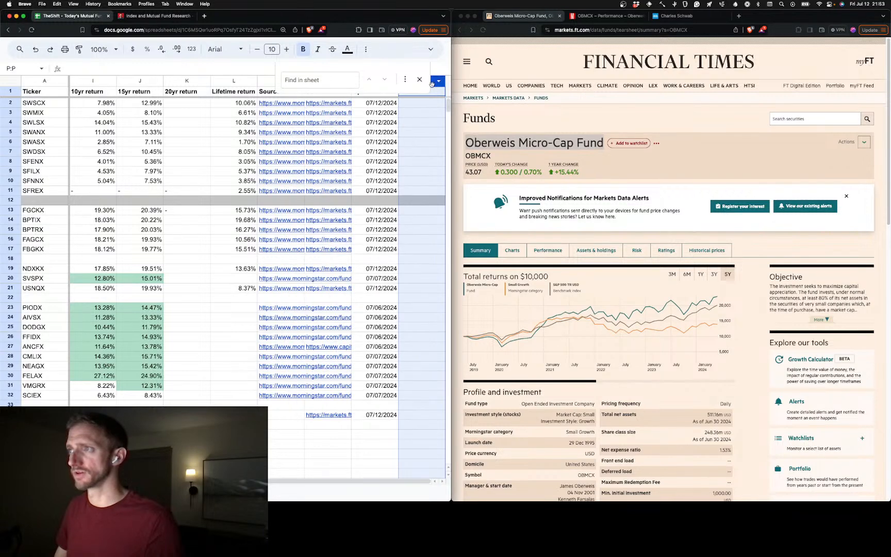
pyautogui.click(431, 84)
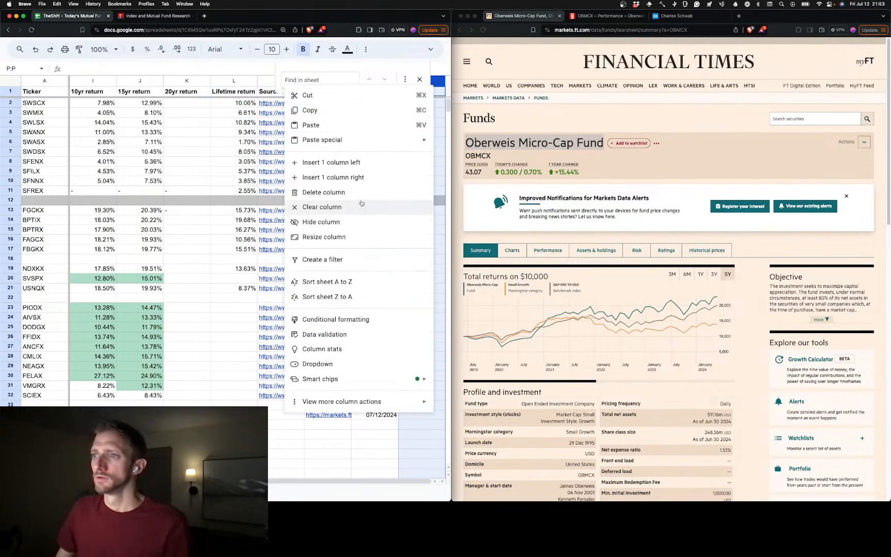
pyautogui.click(363, 195)
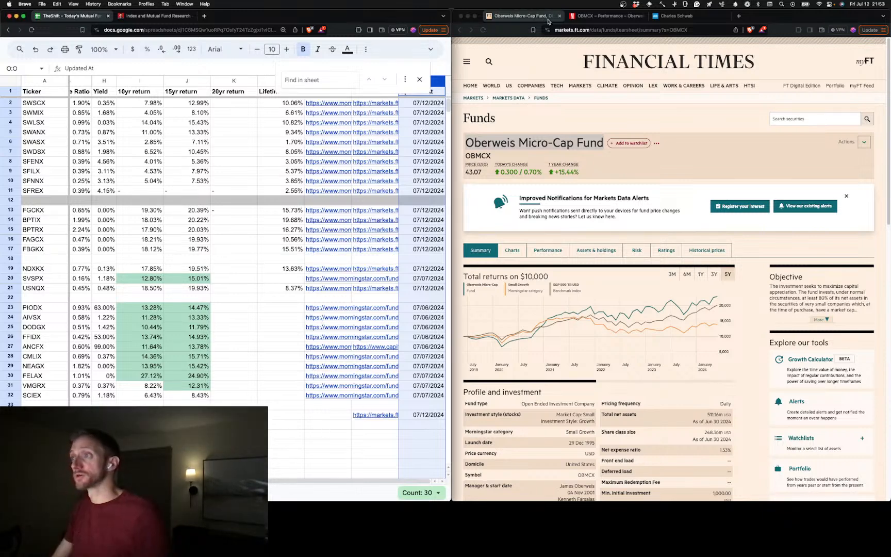
# Copy the URL of the OBMCX Morningstar performance page into its Source cell, M34
pyautogui.click(545, 19)
pyautogui.click(607, 18)
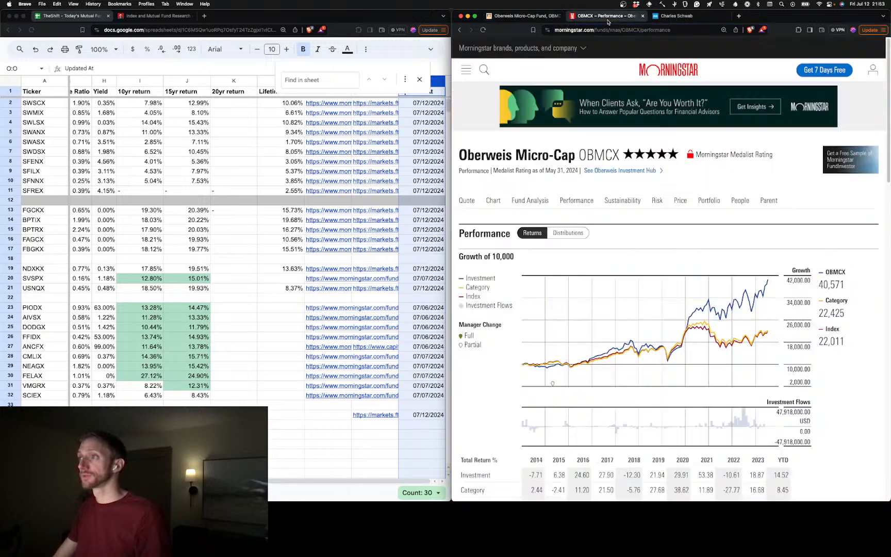
pyautogui.click(595, 31)
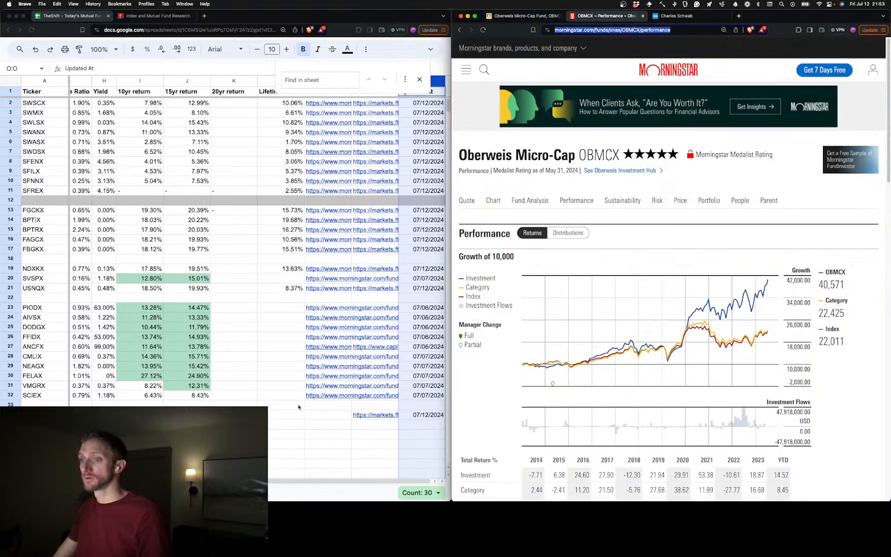
pyautogui.click(328, 415)
pyautogui.press('super+v')
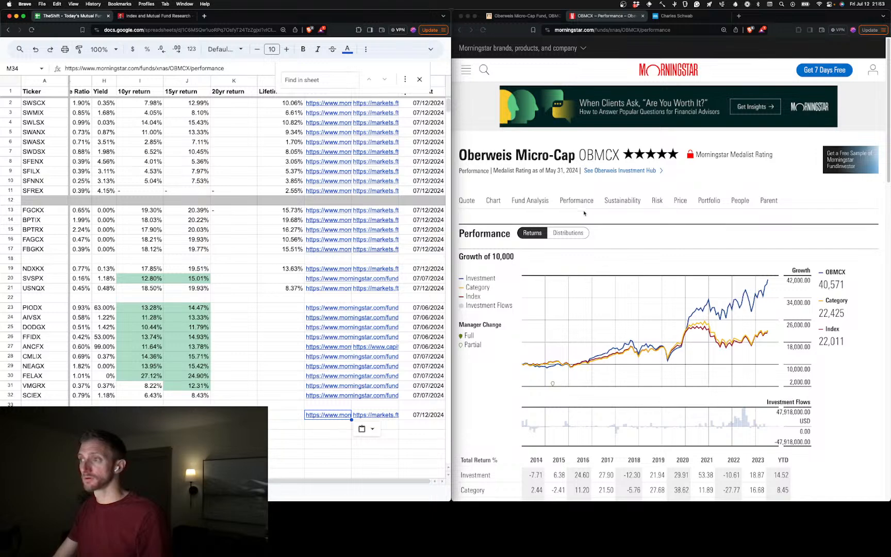
# Look up the OBMCX trailing returns on its Morningstar performance page and enter 15.27% as its 10yr return in I34
pyautogui.click(472, 211)
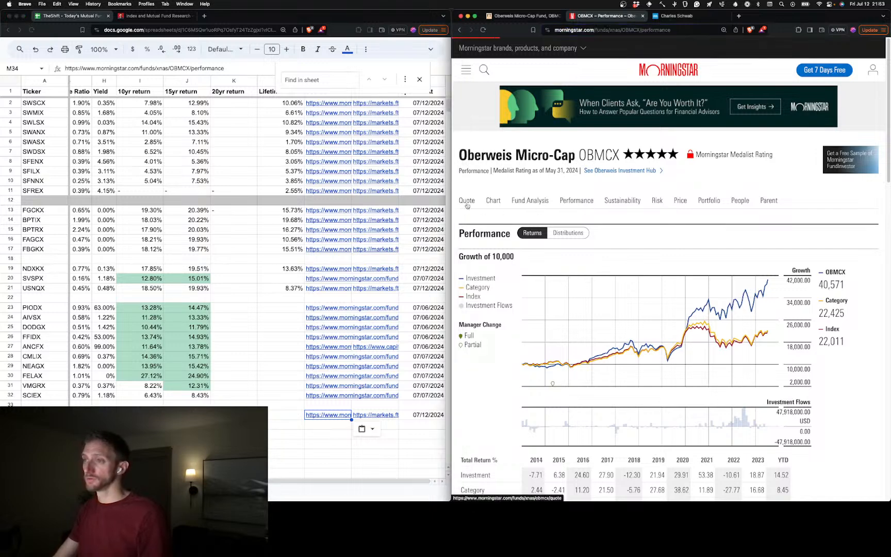
pyautogui.click(467, 202)
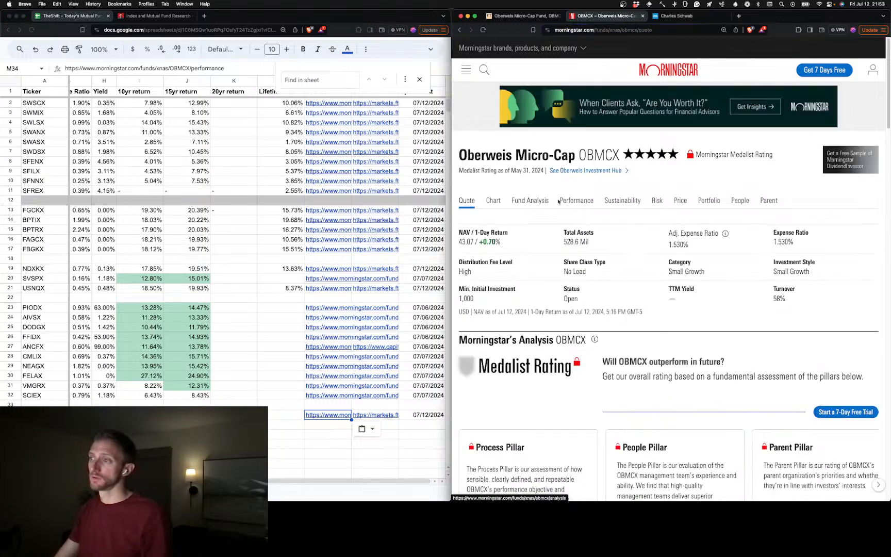
pyautogui.click(577, 201)
pyautogui.click(104, 415)
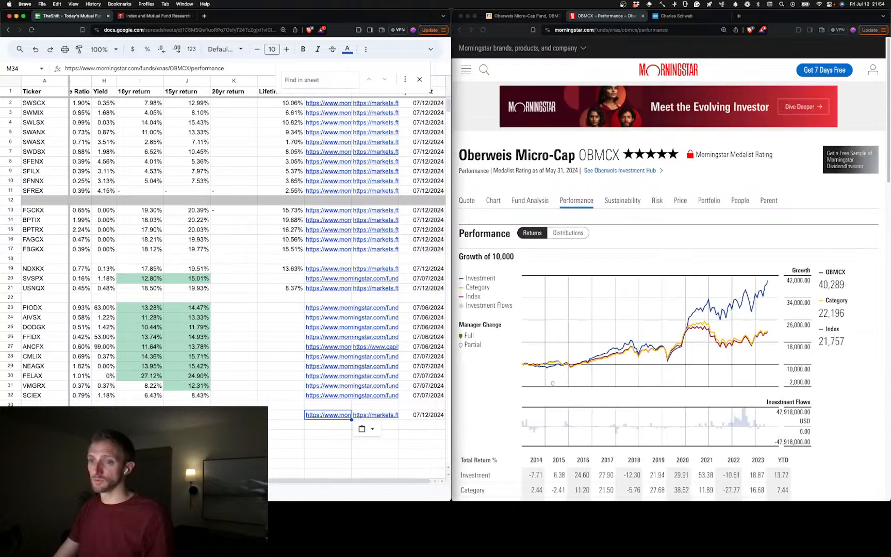
pyautogui.press('Right')
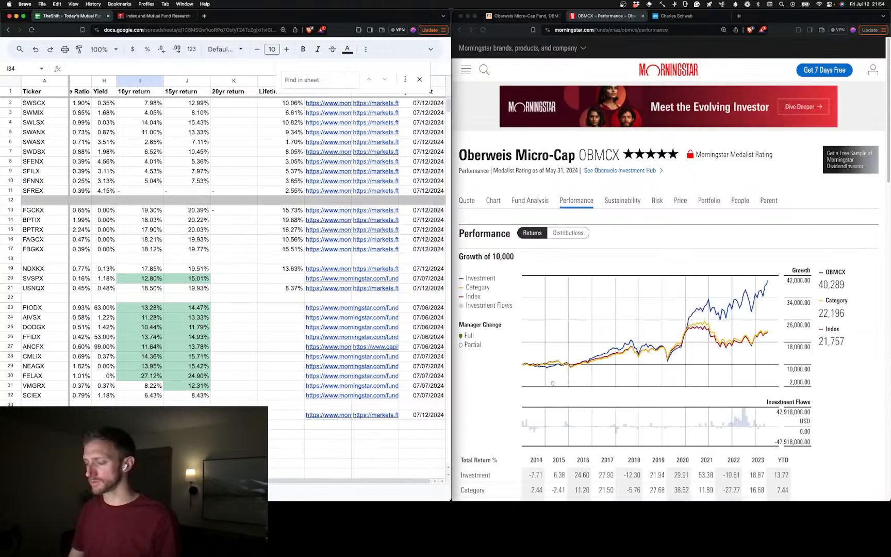
pyautogui.scroll(-10, 691, 427)
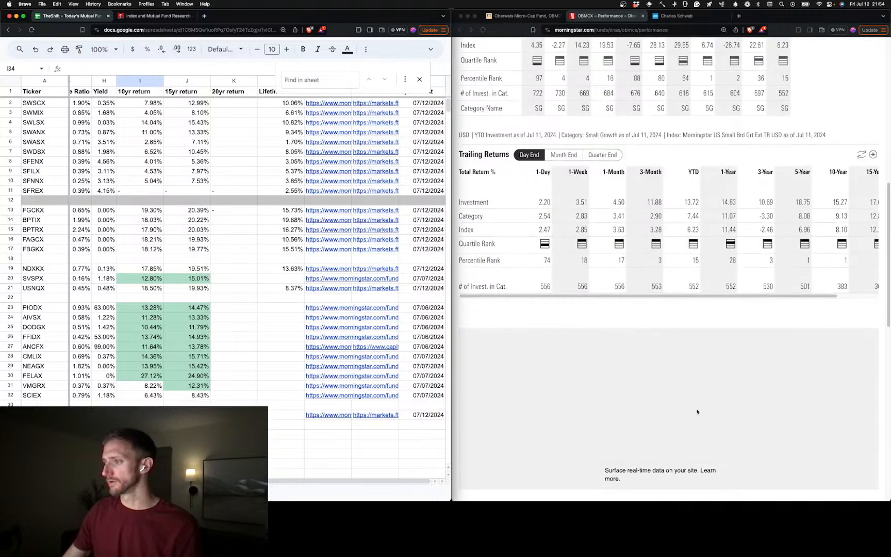
pyautogui.hscroll(3, 585, 278)
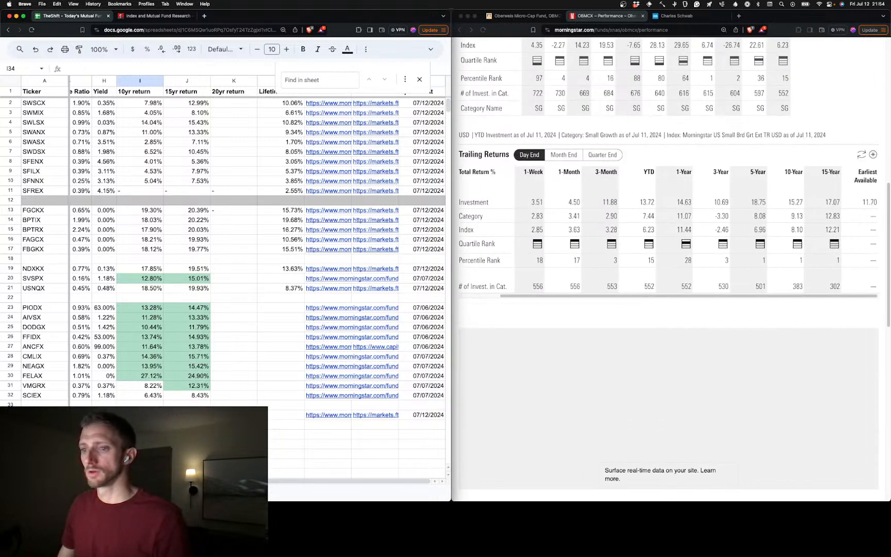
pyautogui.write('15.26')
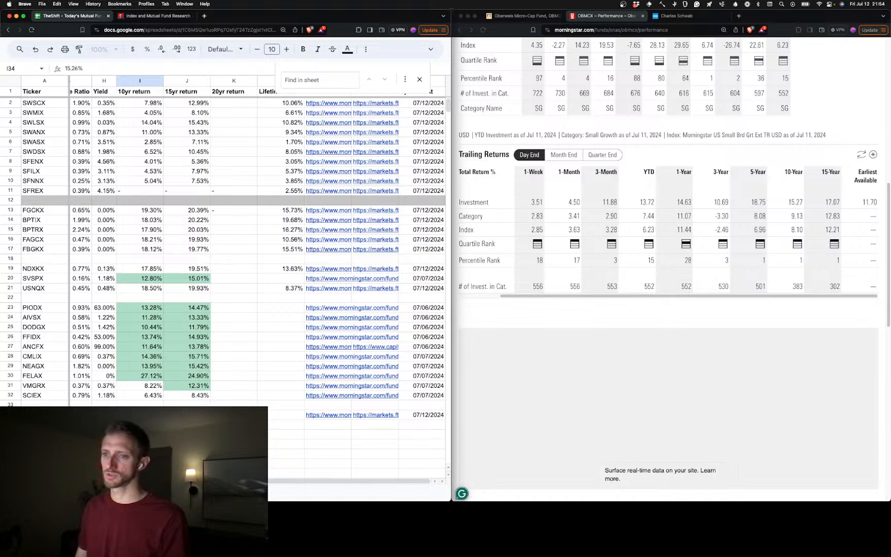
pyautogui.press('Tab')
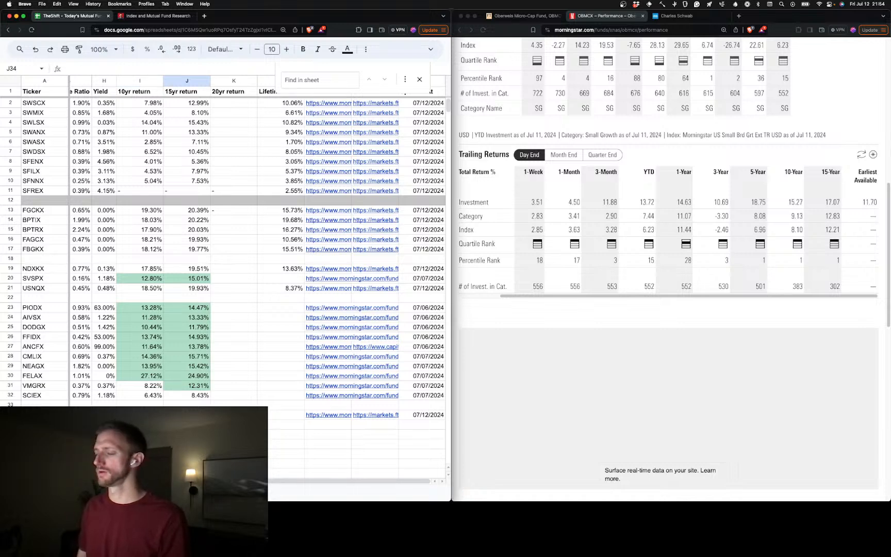
# Enter 17.07% as the OBMCX 15yr return in J34, leaving its 20yr return blank
pyautogui.write('16%')
pyautogui.press('BackSpace')
pyautogui.press('BackSpace')
pyautogui.write('7%')
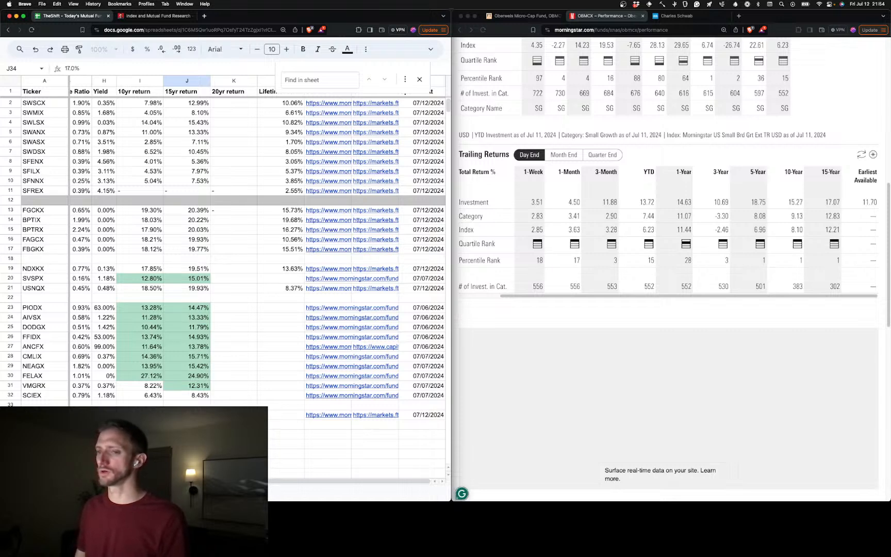
pyautogui.press('Tab')
pyautogui.press('Tab')
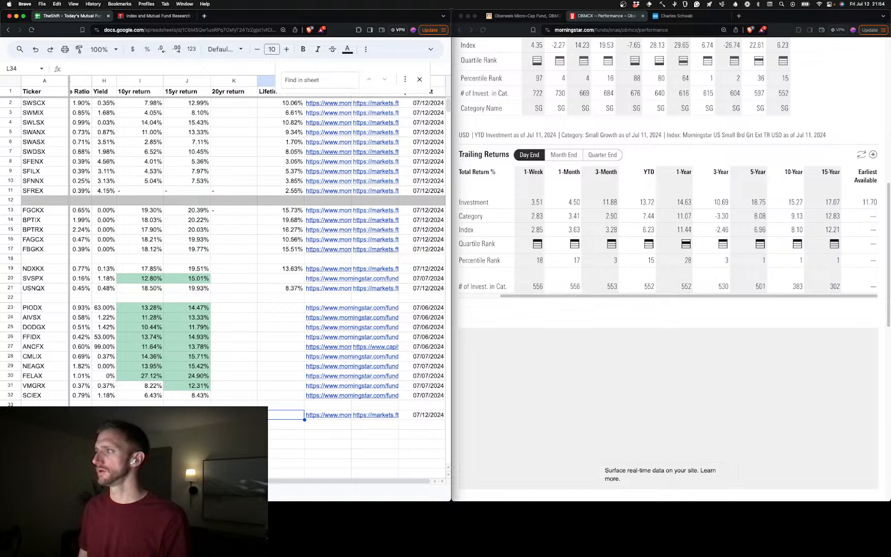
# Enter the OBMCX earliest-available return of 11.70% as its lifetime return in L34
pyautogui.write('11%')
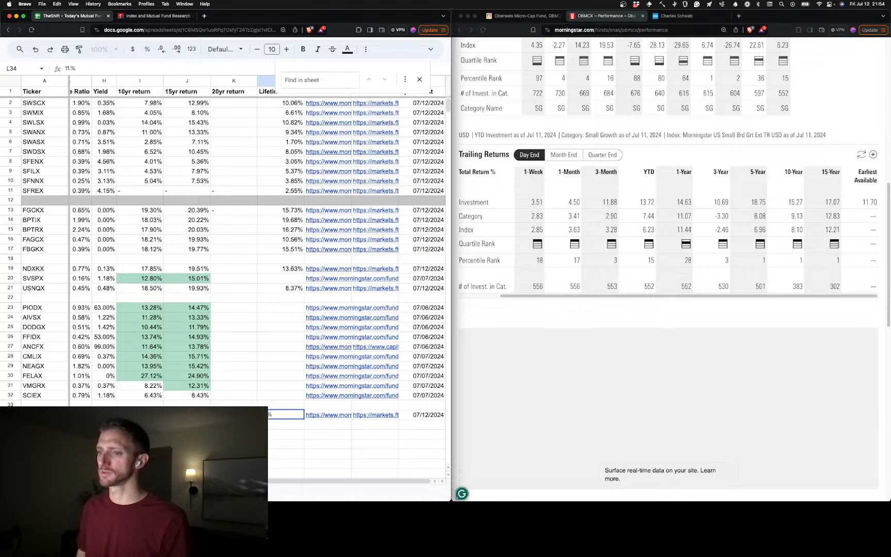
pyautogui.write('.70')
pyautogui.press('Tab')
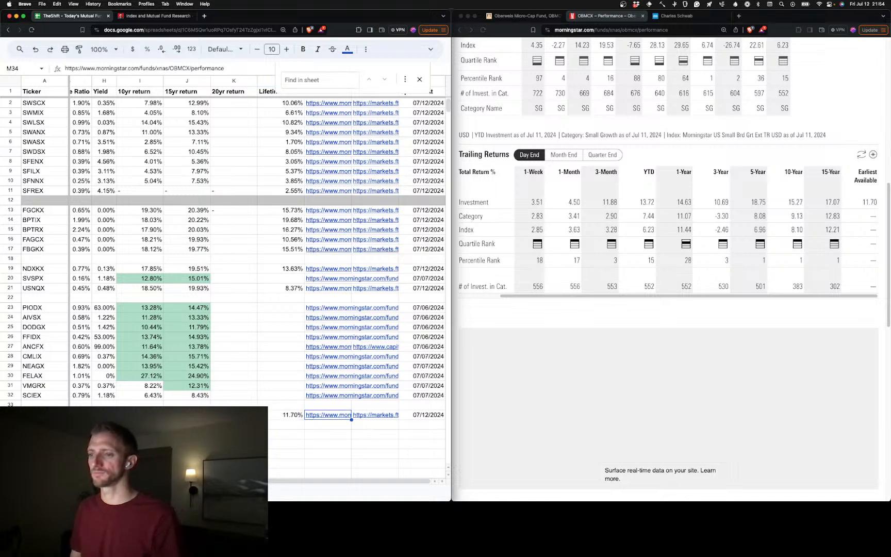
# Review the completed OBMCX row and the remaining tickers alongside the Charles Schwab mutual fund screener results
pyautogui.hscroll(-3, 258, 258)
pyautogui.hscroll(-3, 258, 310)
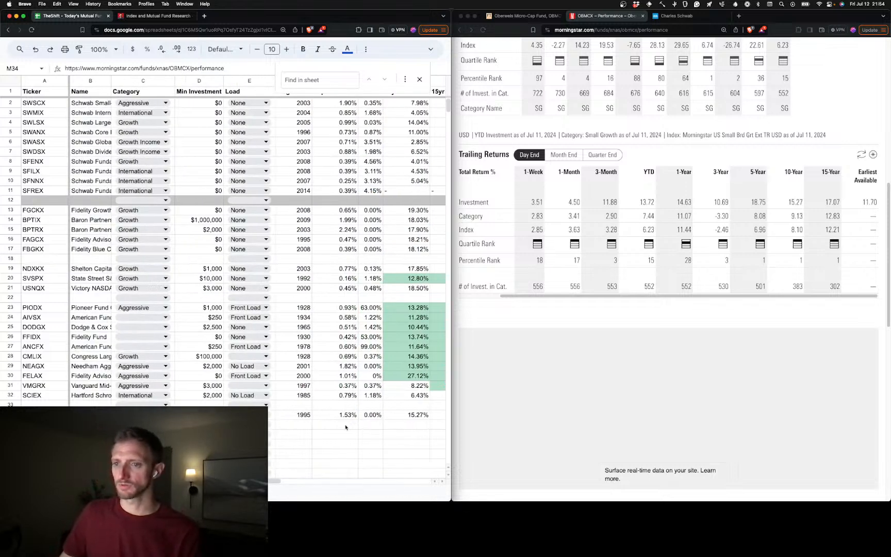
pyautogui.click(621, 370)
pyautogui.click(691, 19)
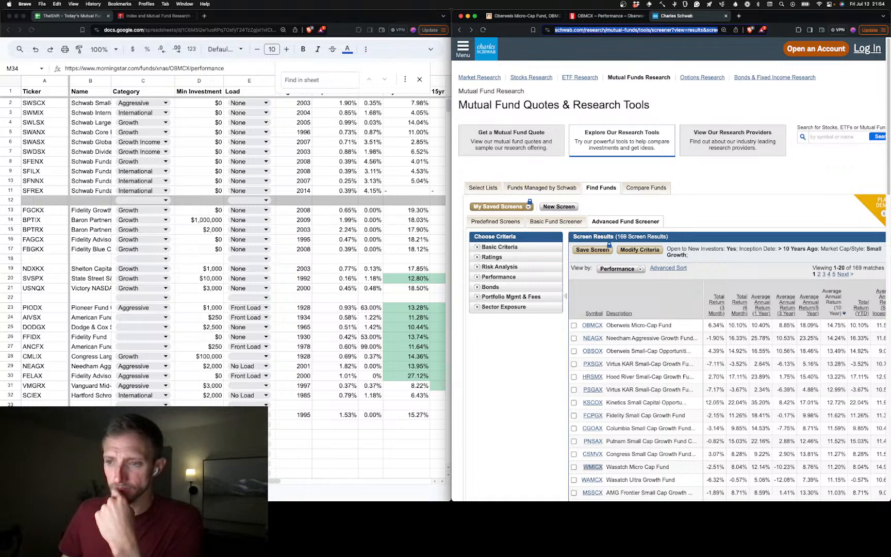
pyautogui.scroll(-5, 40, 275)
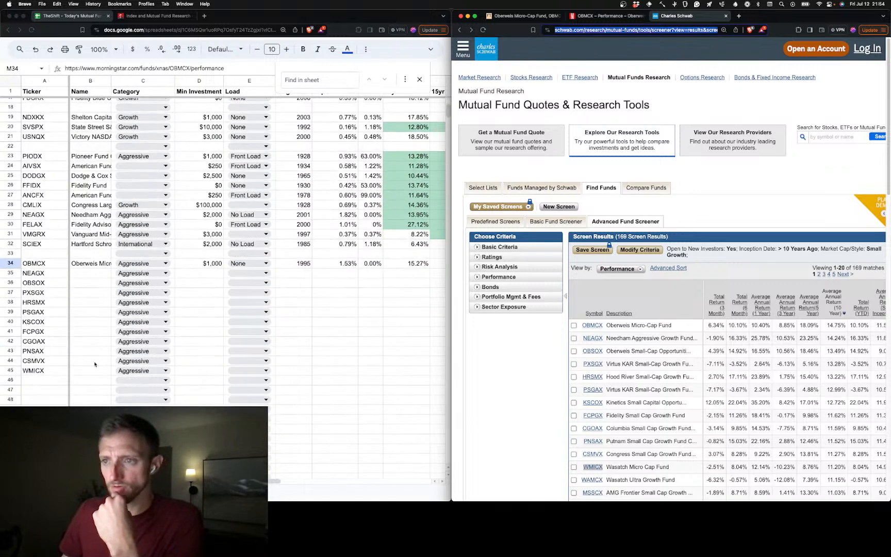
# Copy rows 34 to 45, covering the aggressive funds from OBMCX to WMICX
pyautogui.click(11, 276)
pyautogui.click(10, 274)
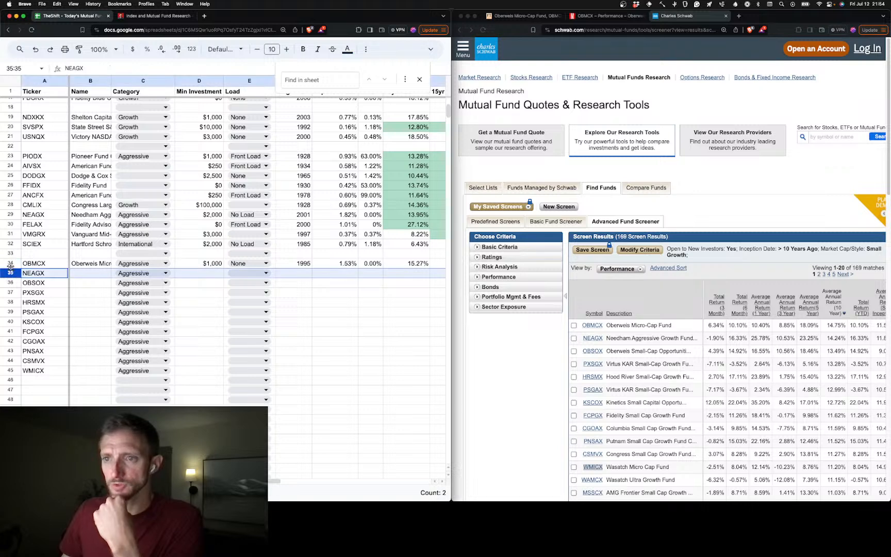
pyautogui.click(11, 263)
pyautogui.moveTo(11, 263); pyautogui.dragTo(11, 366)
pyautogui.keyDown('shift'); pyautogui.click(11, 370); pyautogui.keyUp('shift')
pyautogui.press('super+c')
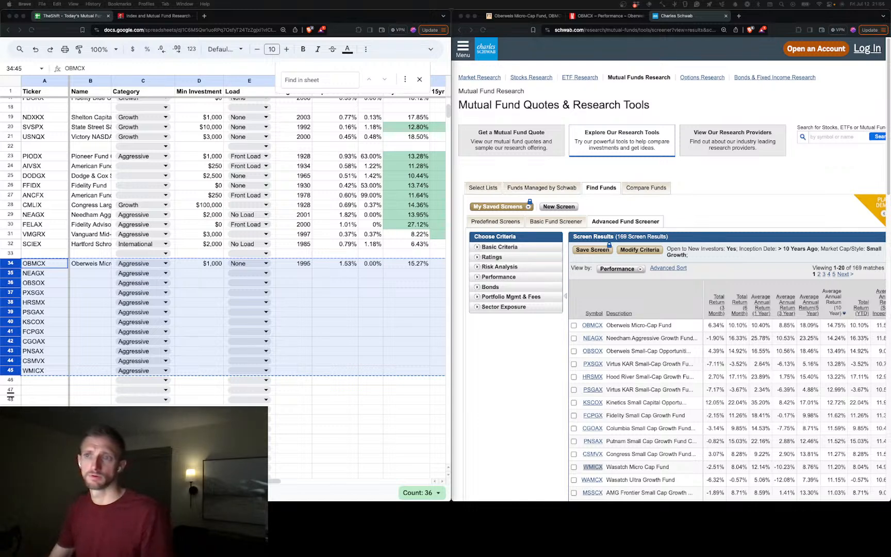
pyautogui.scroll(3, 145, 364)
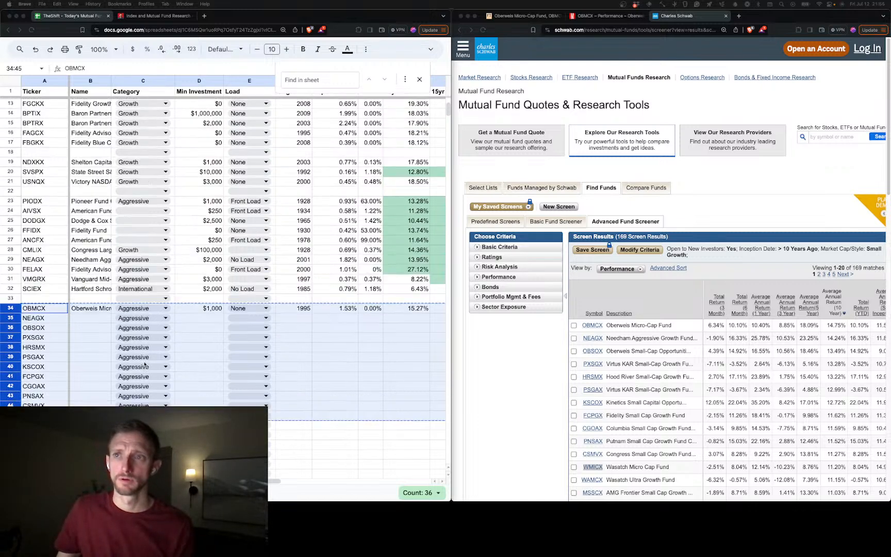